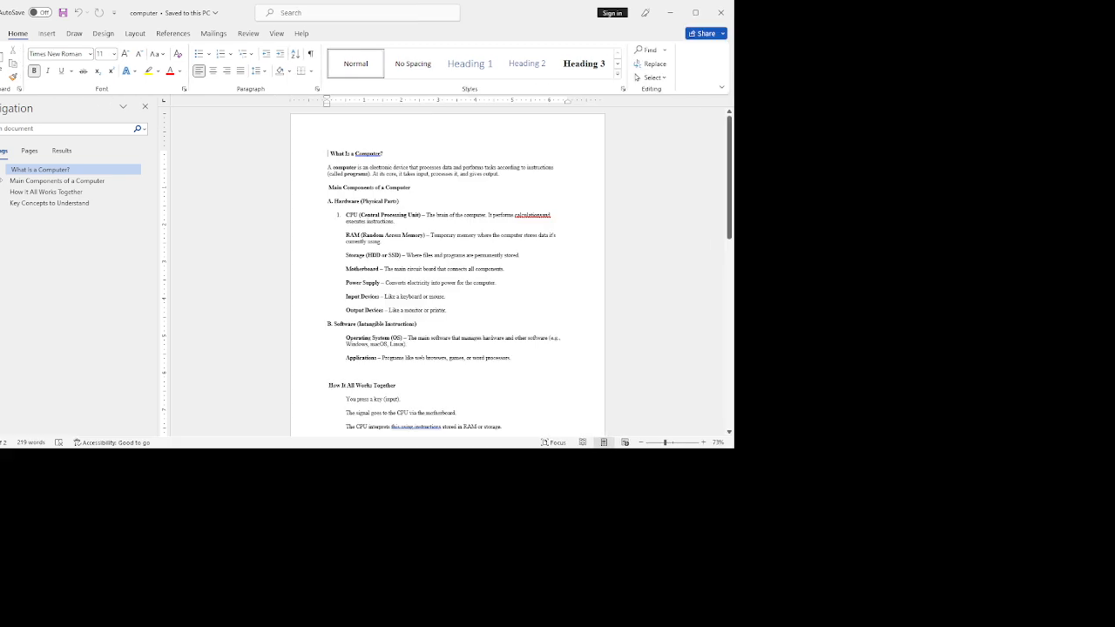
- Resize the document window so that it is narrower and extends almost to the bottom of the screen
{"action": "left_click_drag", "start_coordinate": [730, 179], "coordinate": [94, 115]}
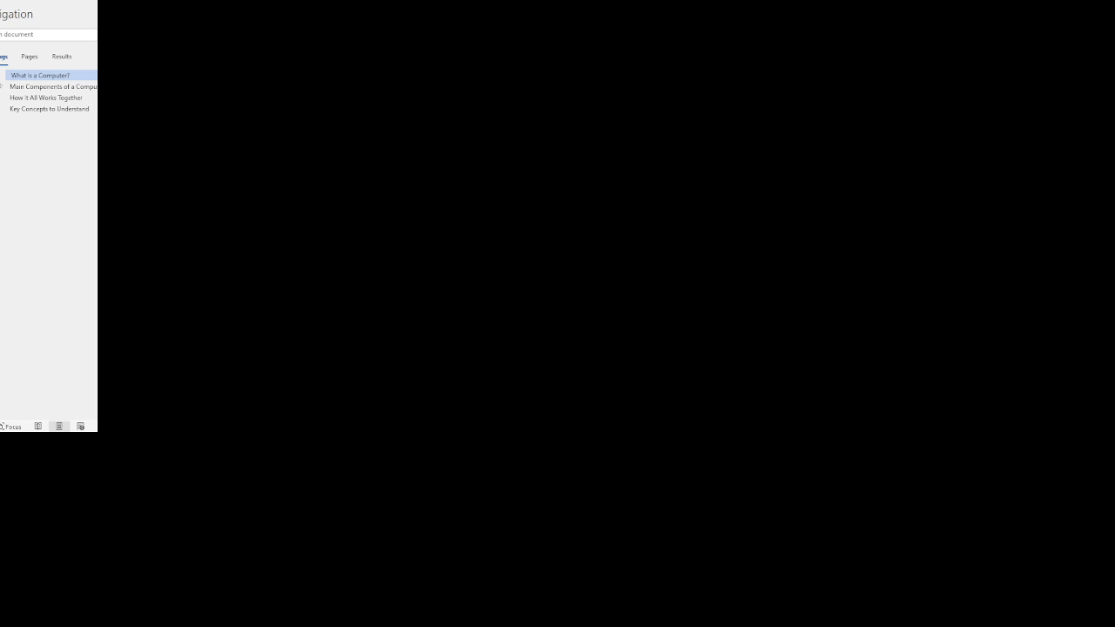
{"action": "left_click_drag", "start_coordinate": [97, 147], "coordinate": [511, 180]}
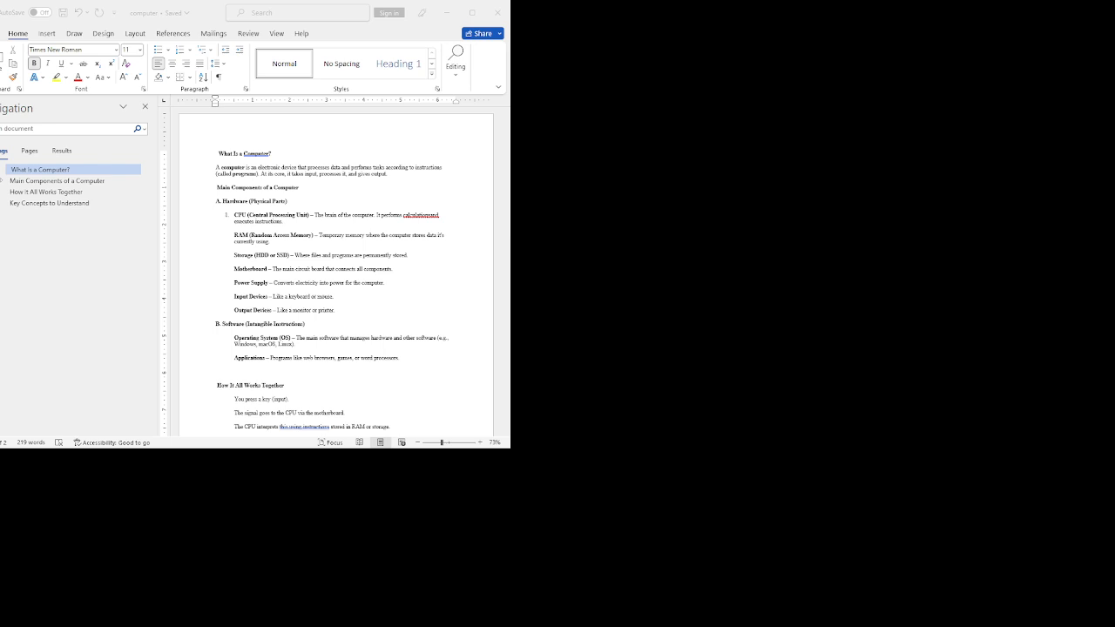
{"action": "left_click_drag", "start_coordinate": [167, 449], "coordinate": [166, 610]}
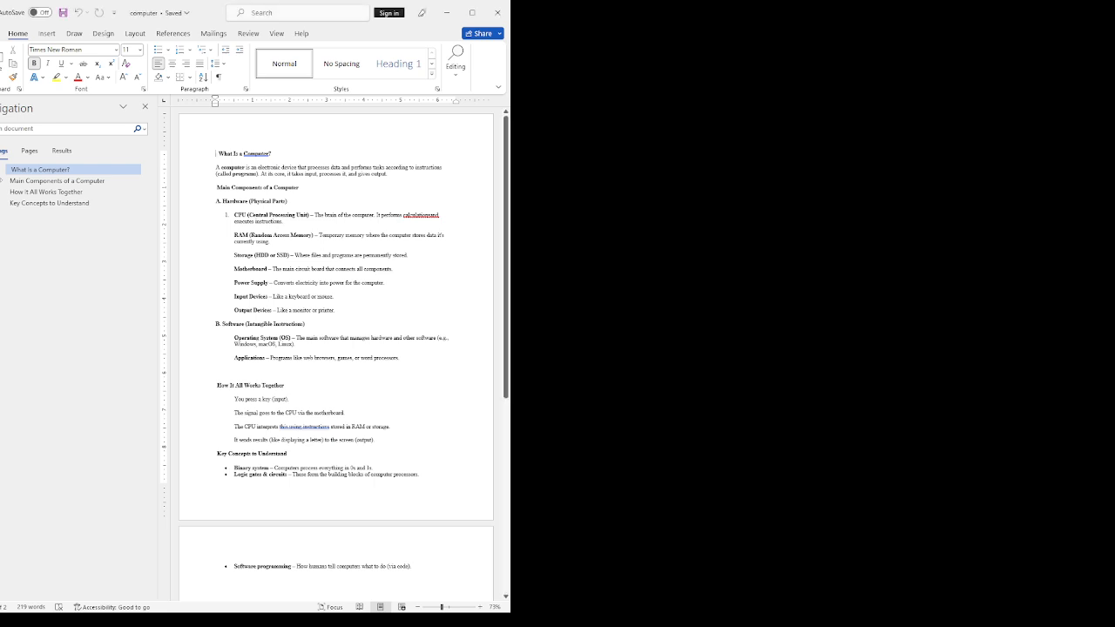
- Save a copy of the document under the new file name THURSDAY, browsing for its location
{"action": "left_click", "coordinate": [0, 33]}
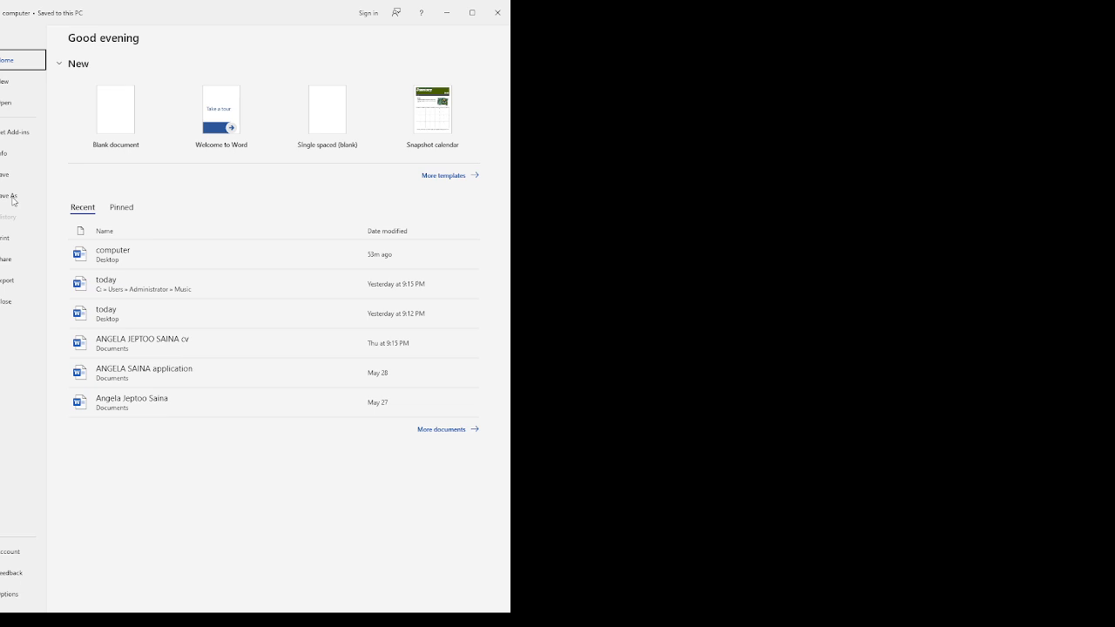
{"action": "left_click", "coordinate": [9, 200]}
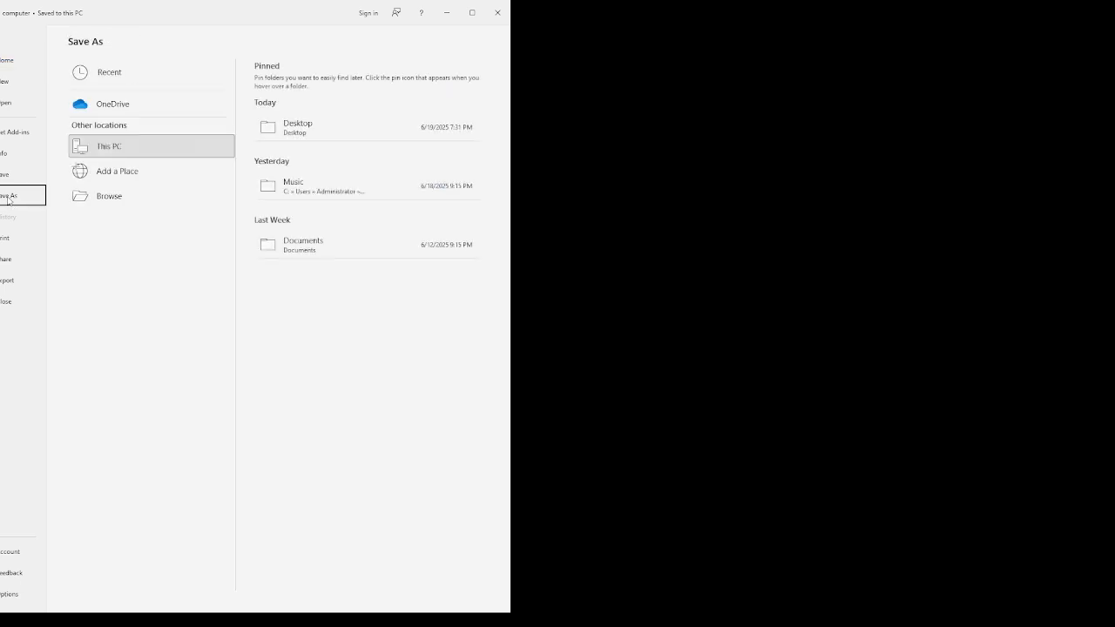
{"action": "left_click", "coordinate": [114, 201]}
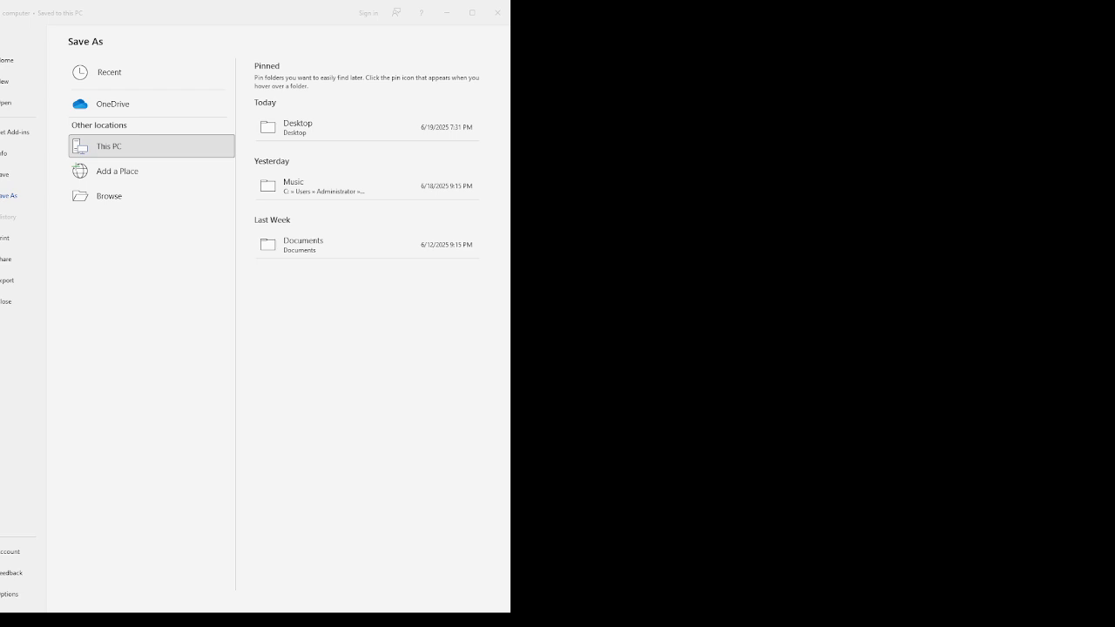
{"action": "key", "text": "Escape"}
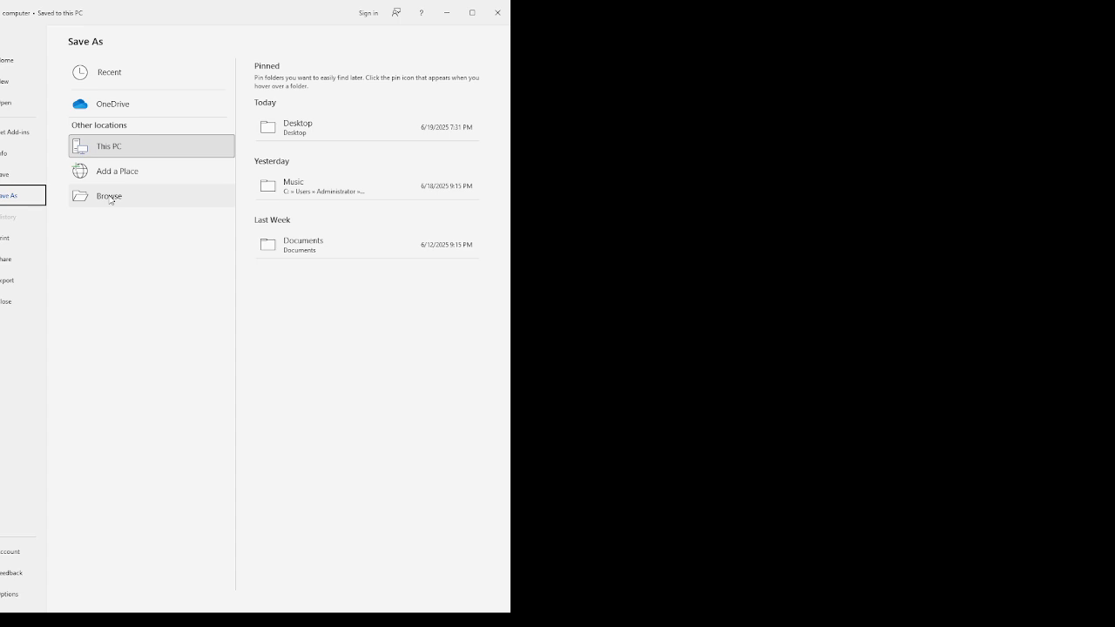
{"action": "left_click", "coordinate": [111, 197]}
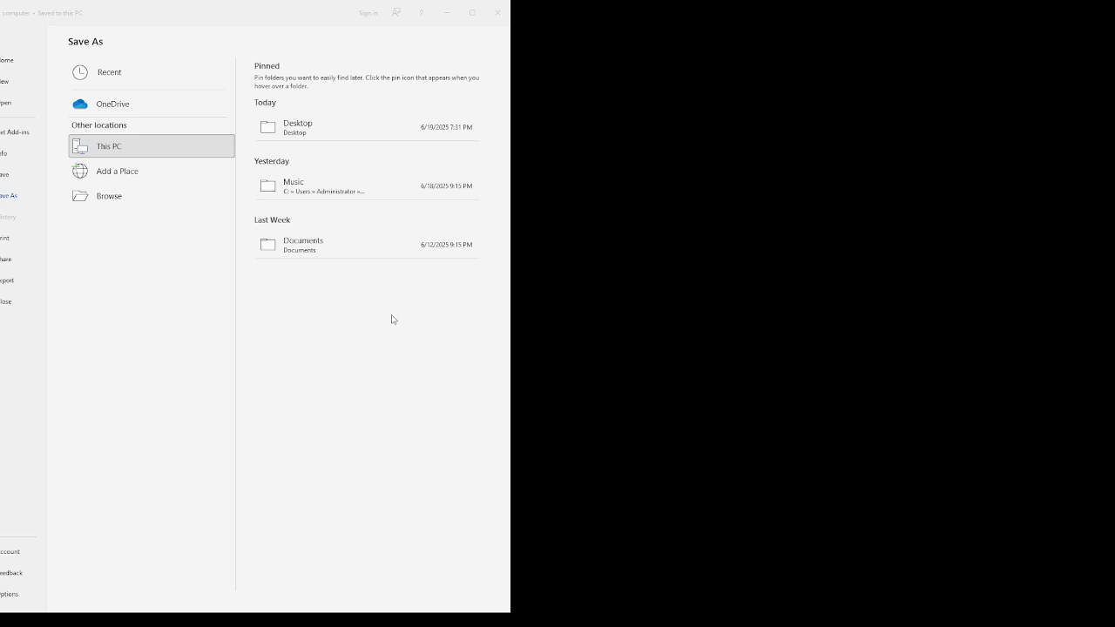
{"action": "key", "text": "Escape"}
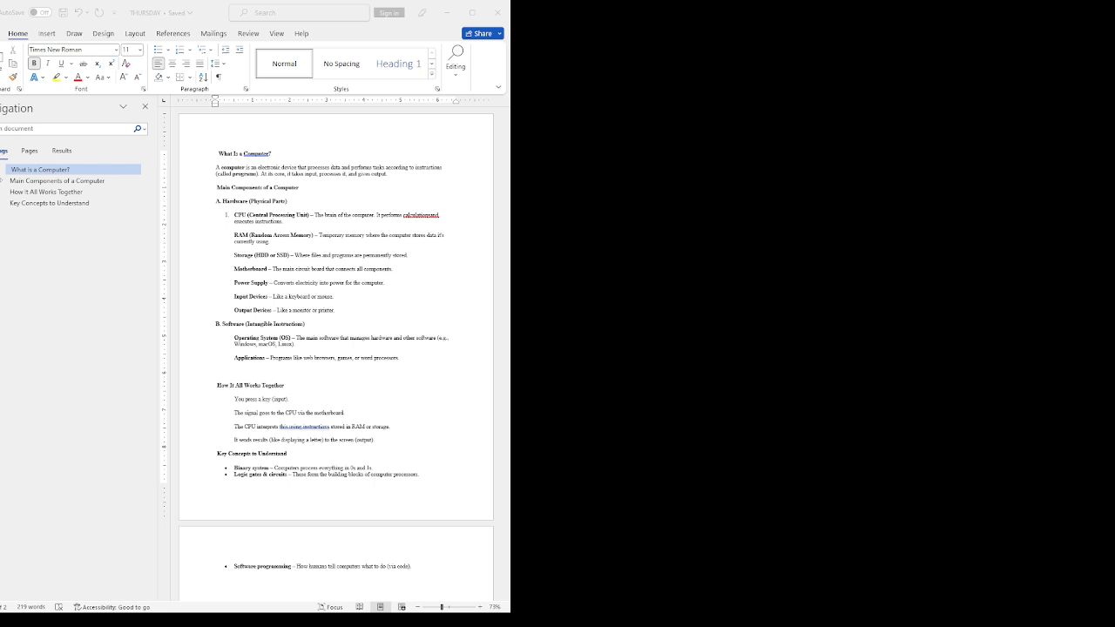
- Maximize the document window and demonstrate collapsing and restoring the ribbon
{"action": "left_click", "coordinate": [471, 13]}
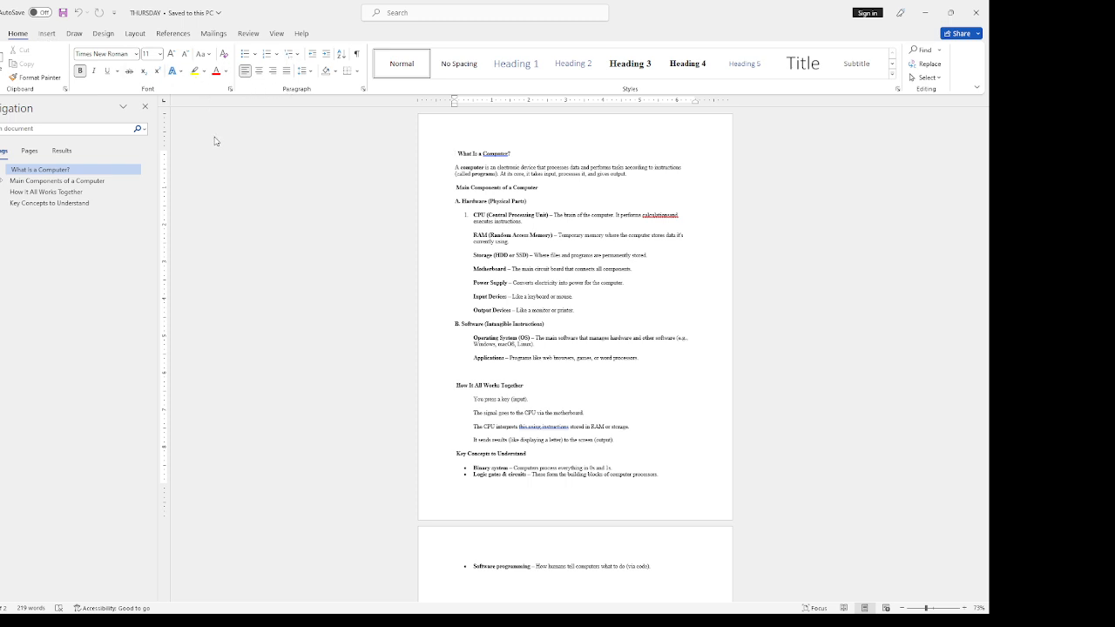
{"action": "key", "text": "ctrl+F1"}
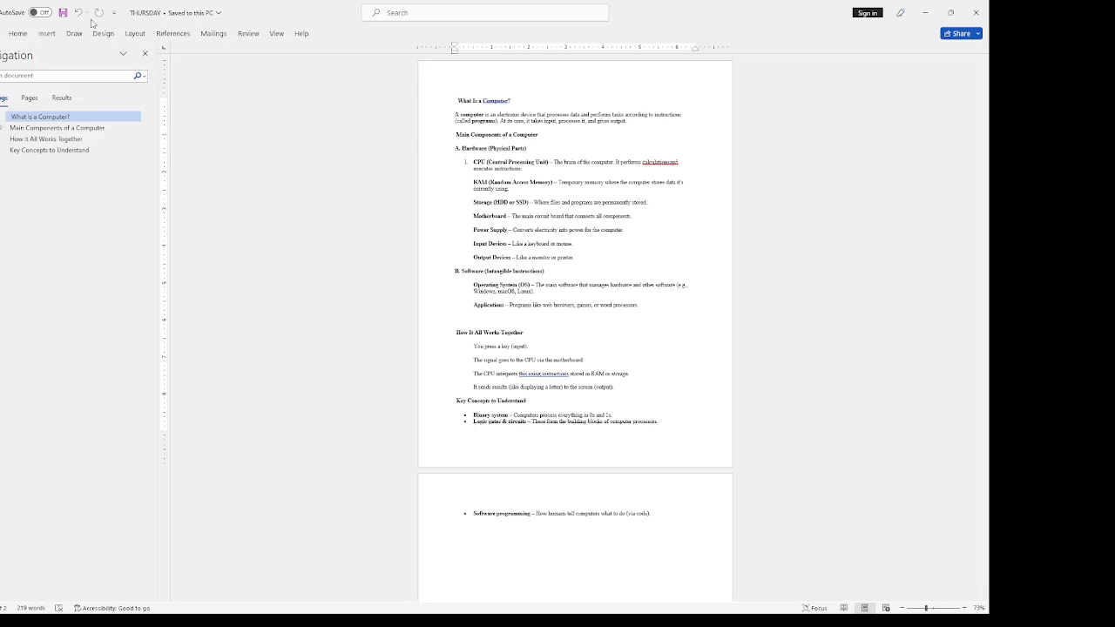
{"action": "left_click", "coordinate": [17, 35]}
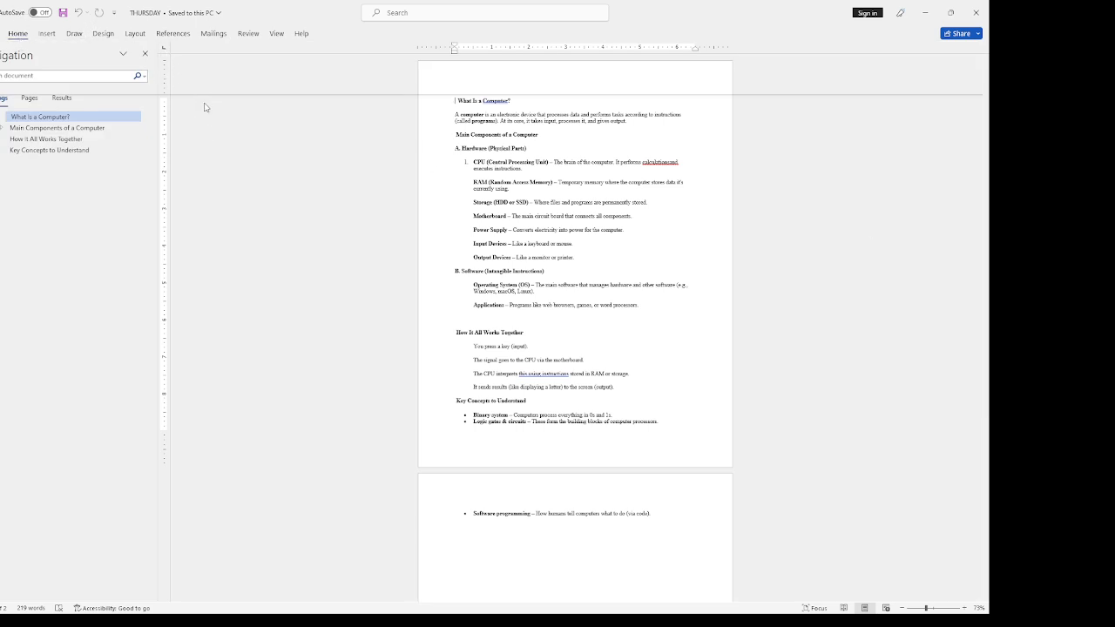
{"action": "key", "text": "ctrl+F1"}
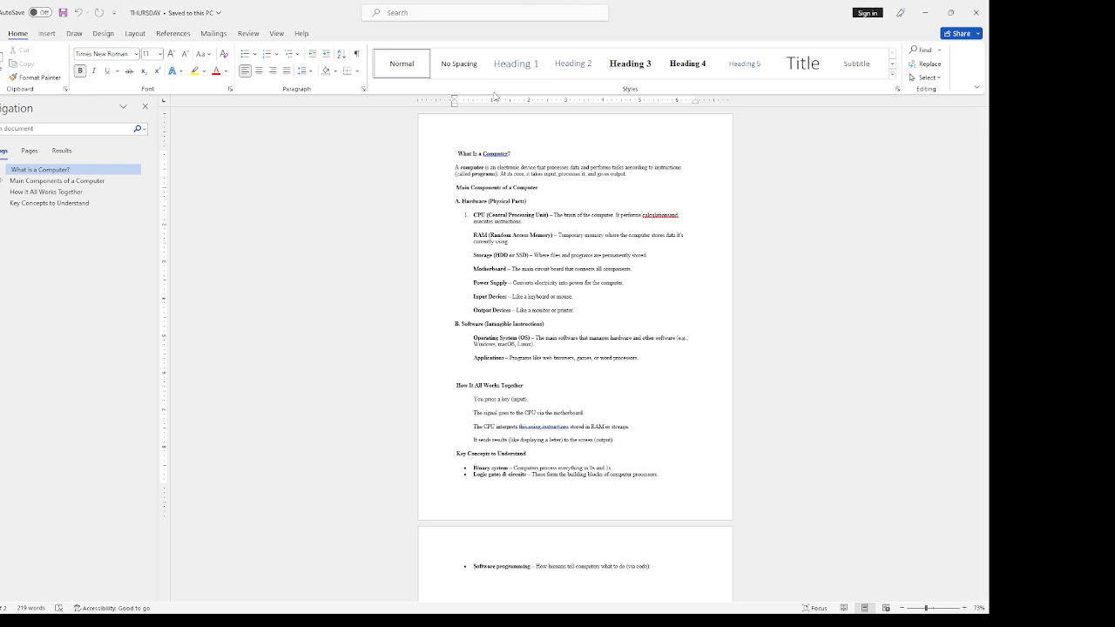
- Move the text from the "What Is a Computer?" heading through the "Output Devices" line to the end of the document
{"action": "left_click_drag", "start_coordinate": [456, 151], "coordinate": [579, 310]}
{"action": "key", "text": "ctrl+c"}
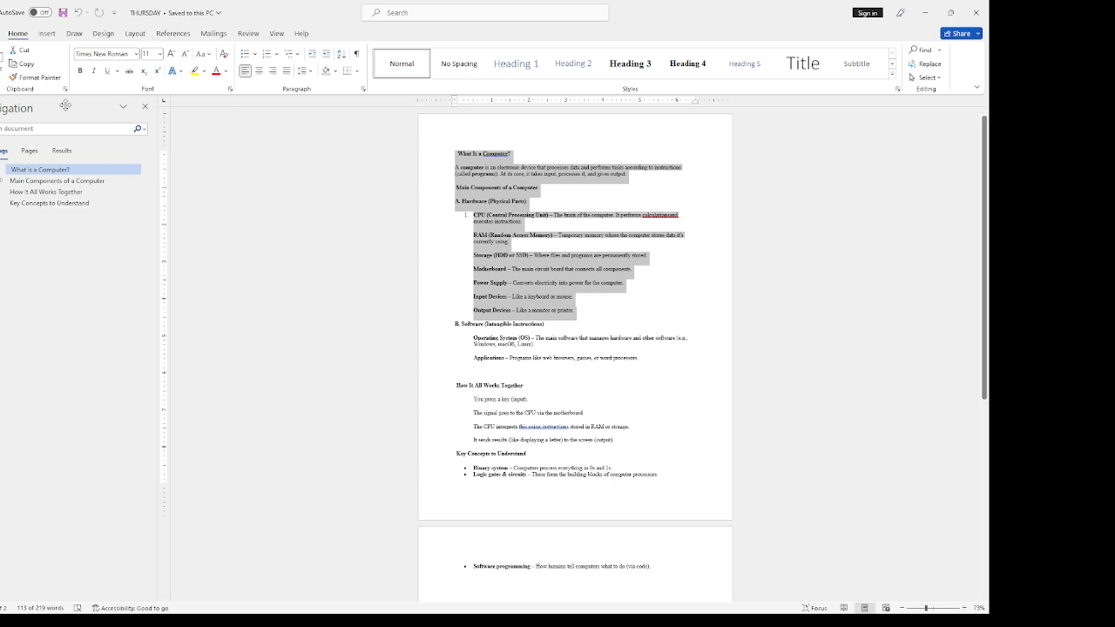
{"action": "key", "text": "Delete"}
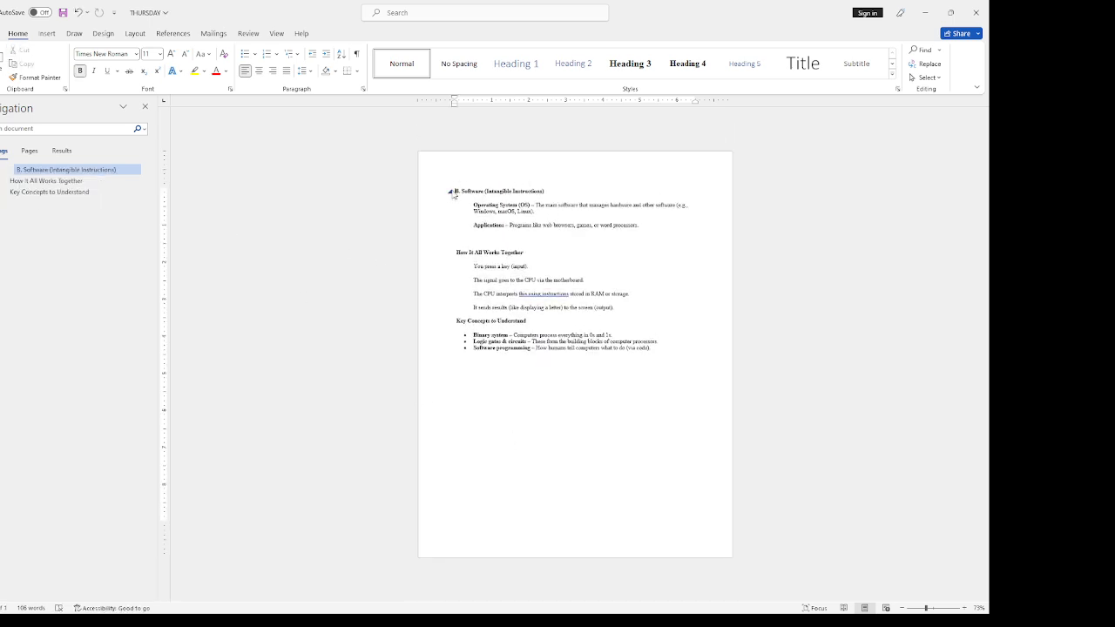
{"action": "left_click", "coordinate": [471, 380]}
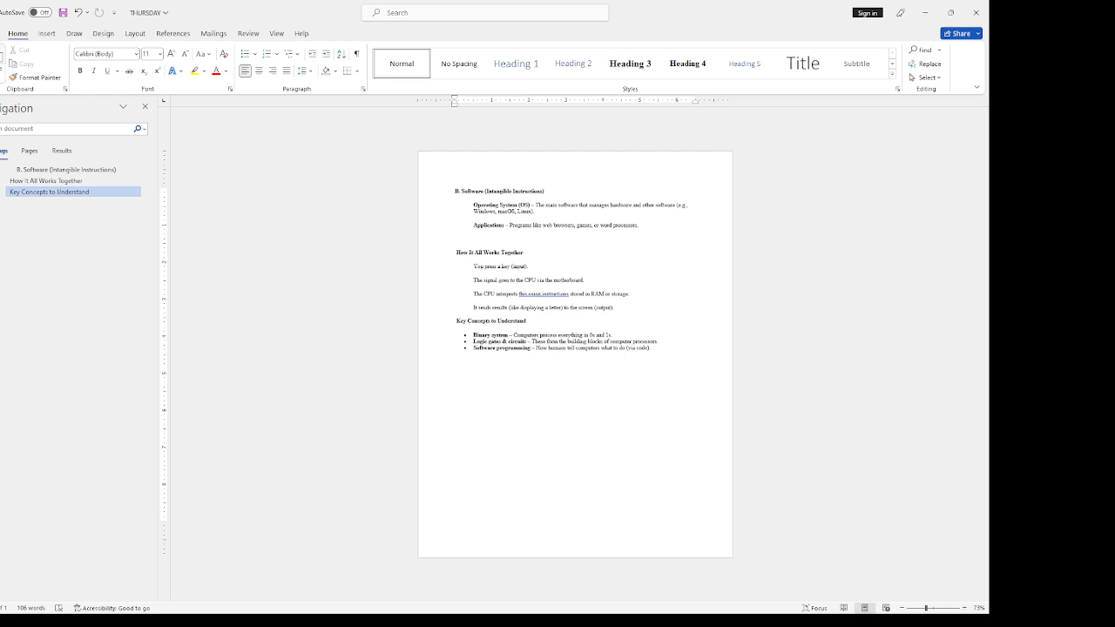
{"action": "key", "text": "ctrl+v"}
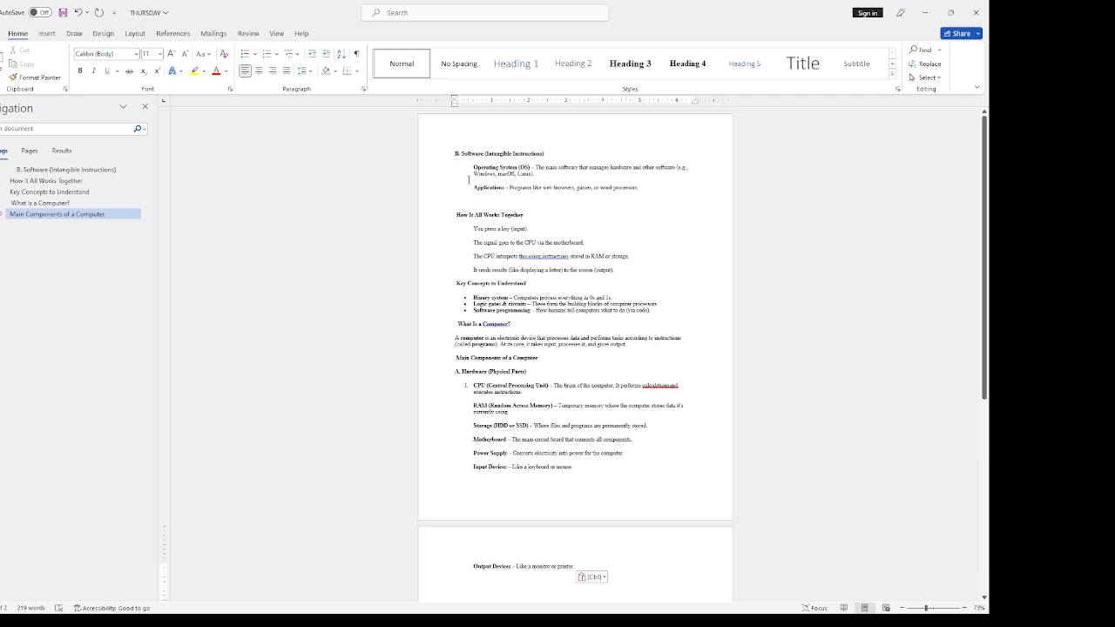
- Copy the "B. Software (Intangible Instructions)" section with its two entries and paste it below the "Output Devices" line
{"action": "left_click_drag", "start_coordinate": [647, 187], "coordinate": [455, 154]}
{"action": "scroll", "coordinate": [524, 433], "scroll_direction": "down", "scroll_amount": 1}
{"action": "scroll", "coordinate": [524, 433], "scroll_direction": "down", "scroll_amount": 1}
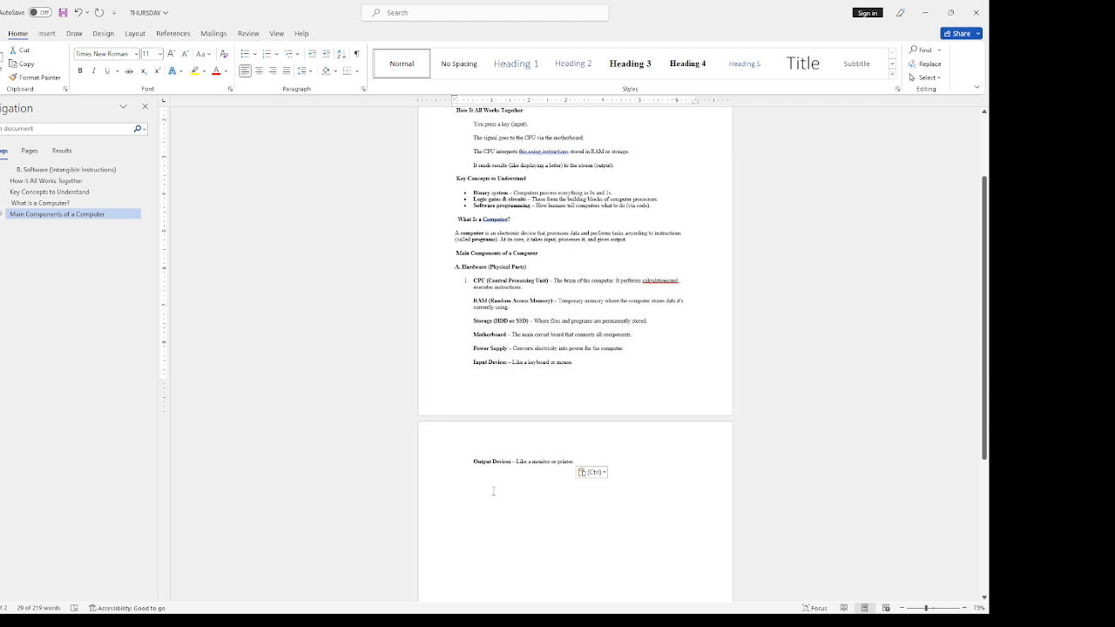
{"action": "scroll", "coordinate": [485, 449], "scroll_direction": "up", "scroll_amount": 2}
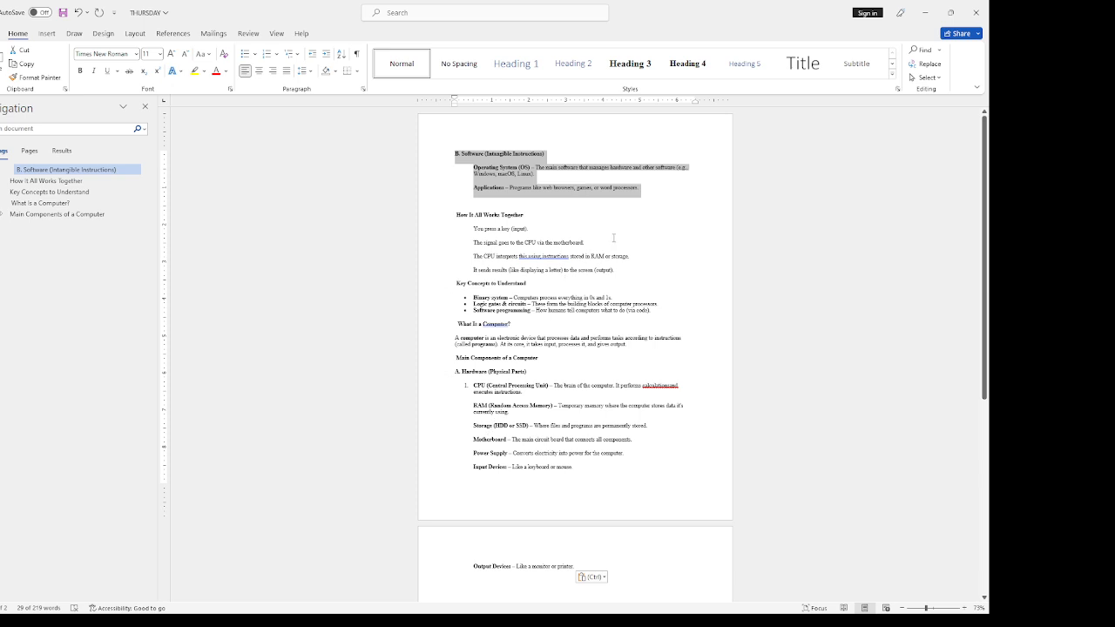
{"action": "left_click", "coordinate": [617, 228]}
{"action": "left_click_drag", "start_coordinate": [646, 187], "coordinate": [456, 156]}
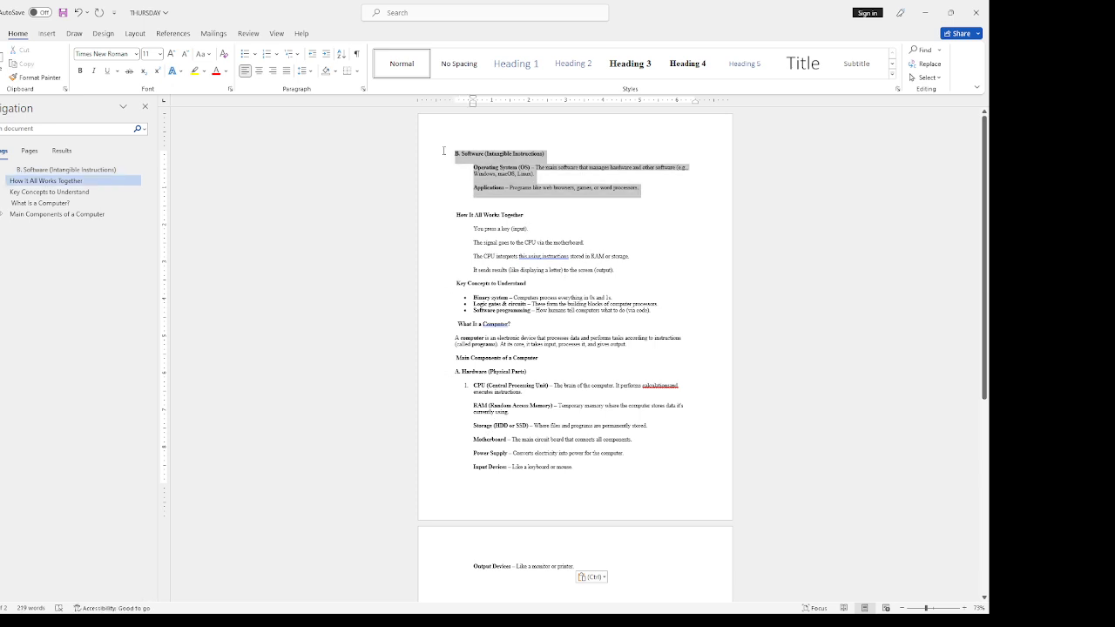
{"action": "left_click", "coordinate": [26, 64]}
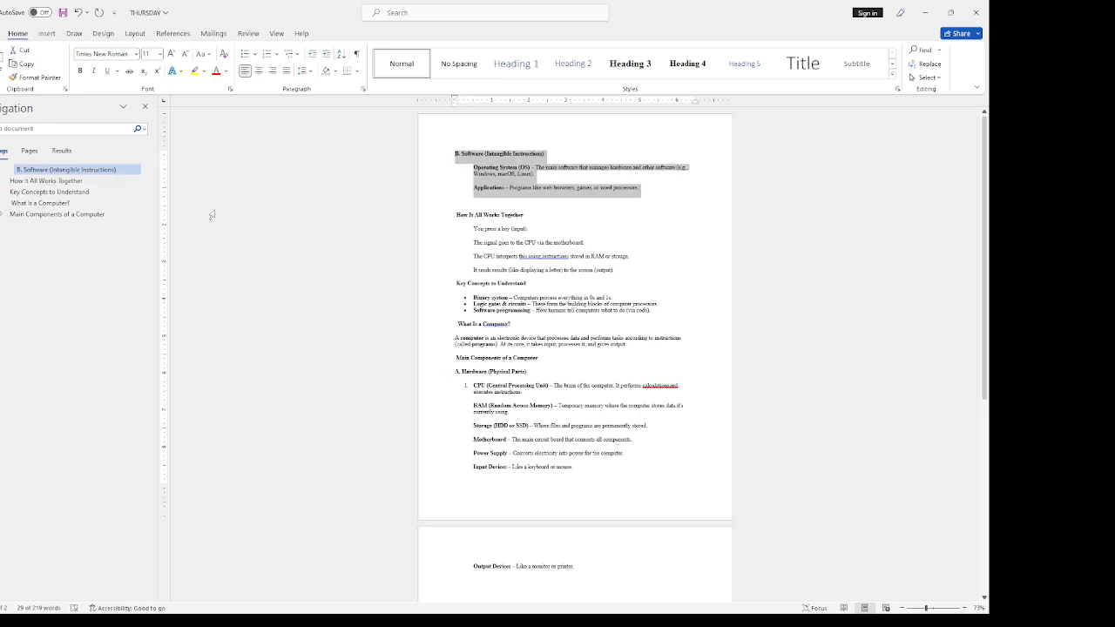
{"action": "scroll", "coordinate": [566, 448], "scroll_direction": "down", "scroll_amount": 5}
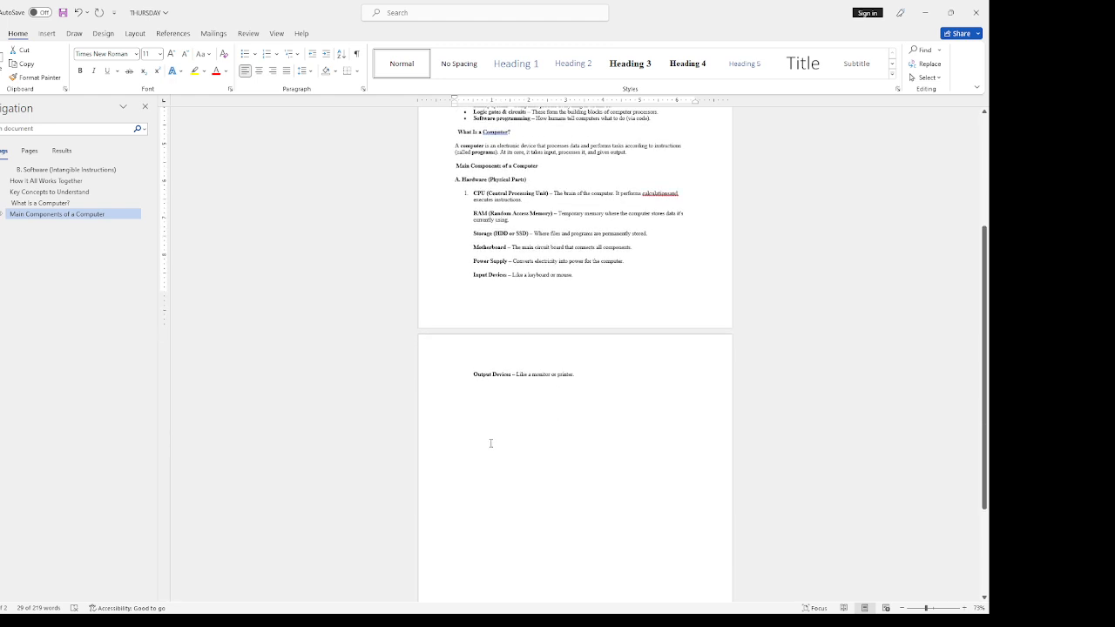
{"action": "left_click", "coordinate": [460, 420]}
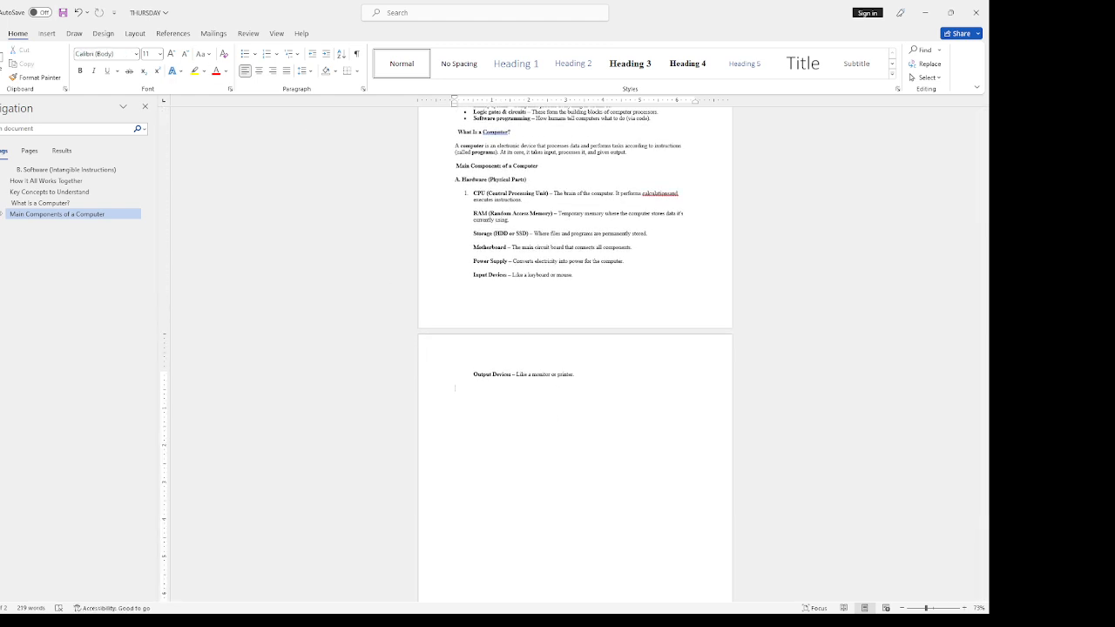
{"action": "left_click", "coordinate": [4, 54]}
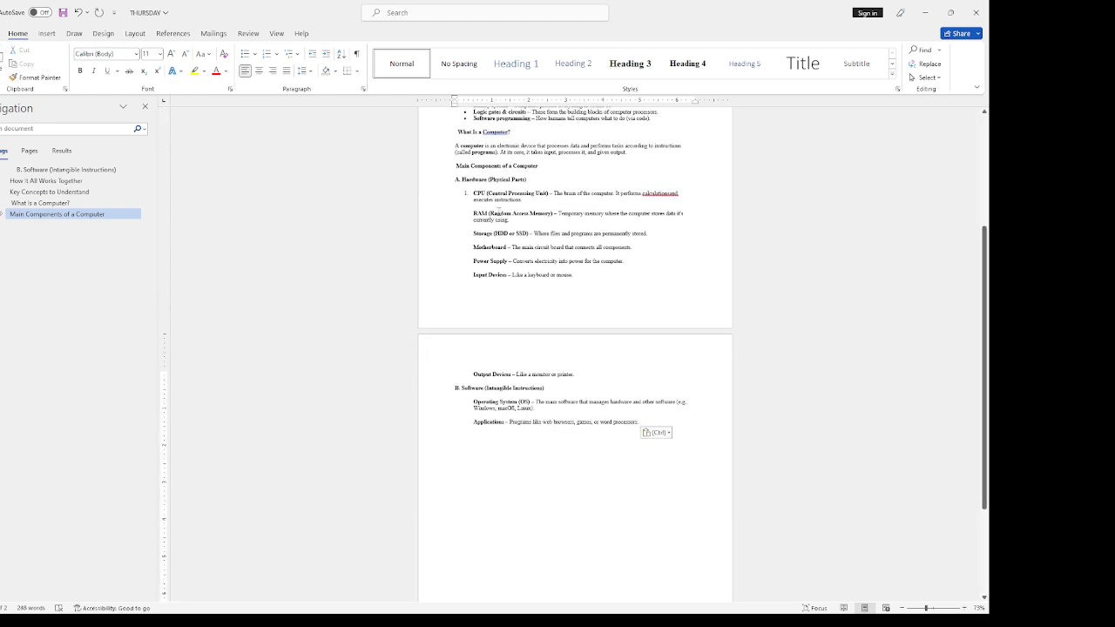
- Make the entire "How It All Works Together" section bold and set its font color to light blue
{"action": "scroll", "coordinate": [507, 219], "scroll_direction": "up", "scroll_amount": 3}
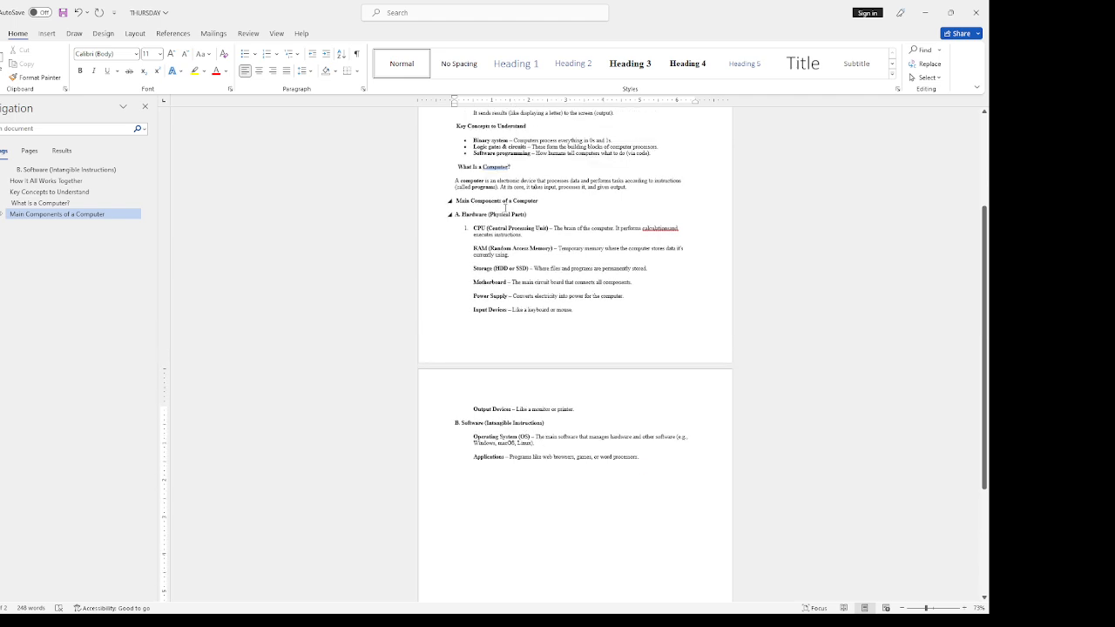
{"action": "scroll", "coordinate": [506, 134], "scroll_direction": "up", "scroll_amount": 1}
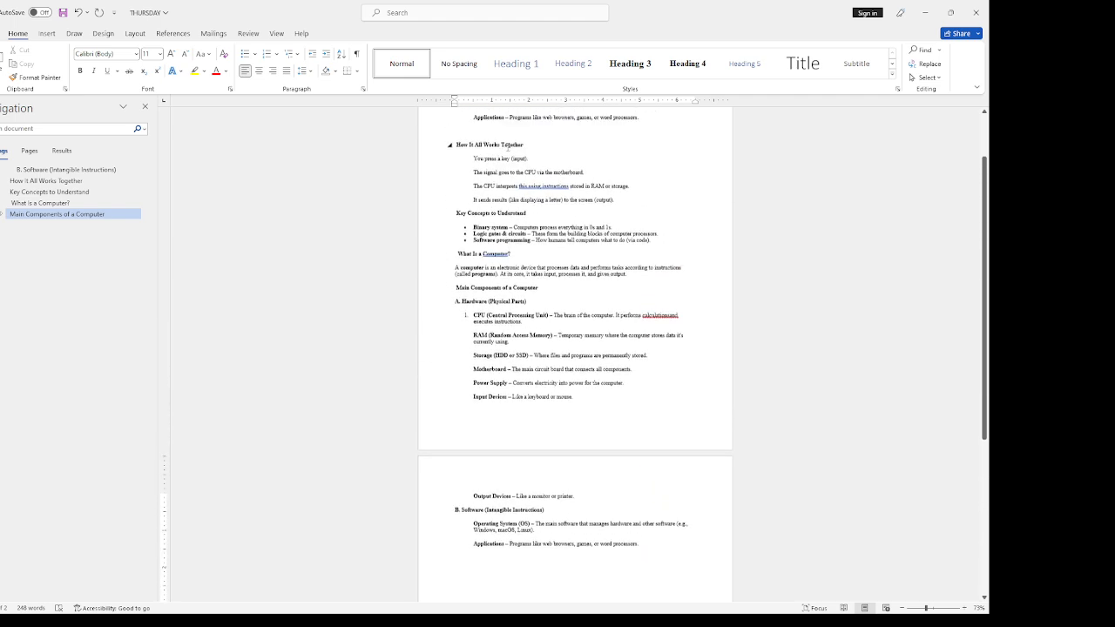
{"action": "left_click_drag", "start_coordinate": [618, 200], "coordinate": [452, 142]}
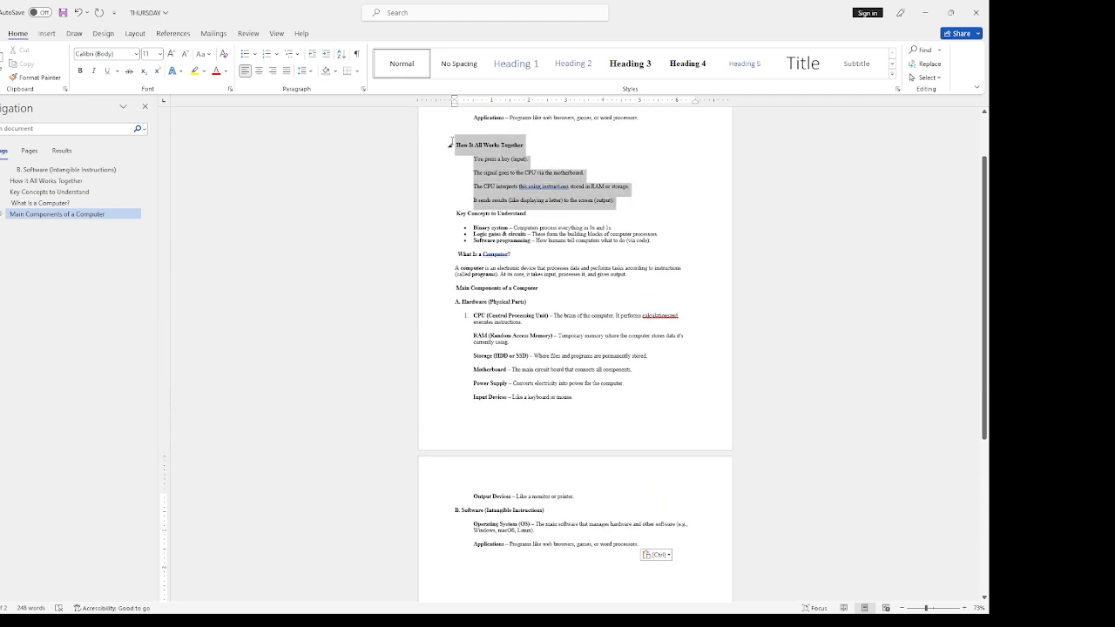
{"action": "left_click", "coordinate": [80, 72]}
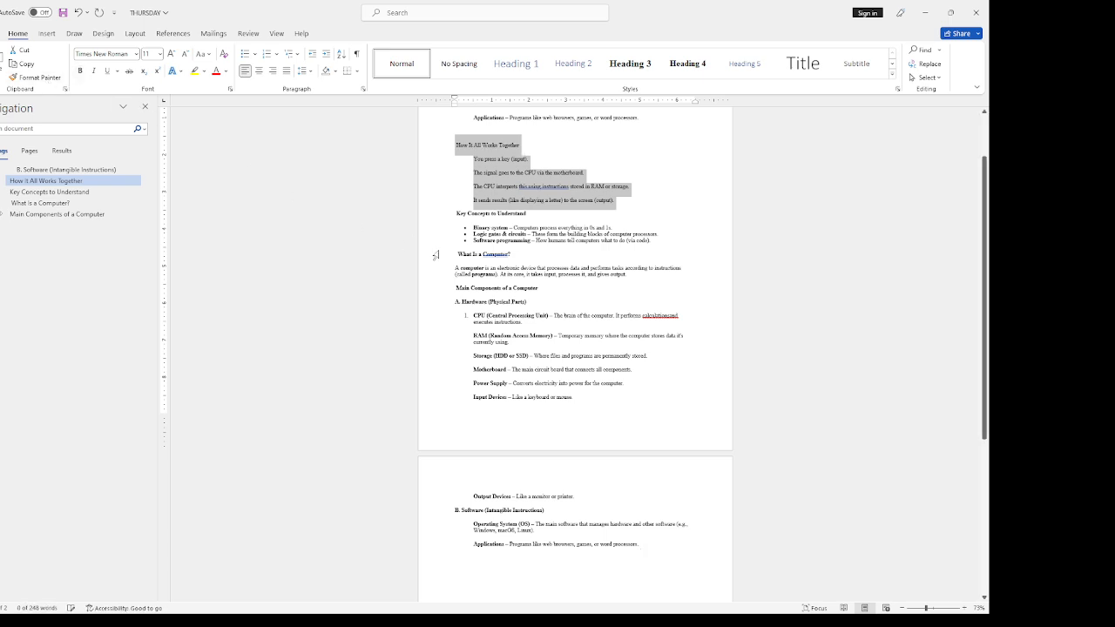
{"action": "left_click", "coordinate": [80, 71]}
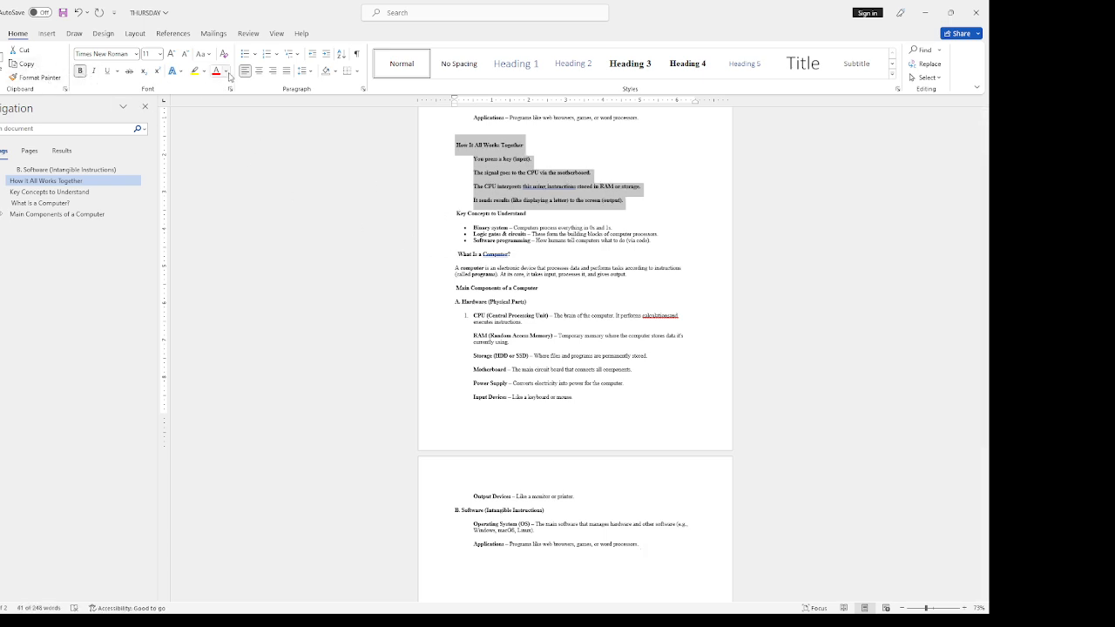
{"action": "left_click", "coordinate": [255, 176]}
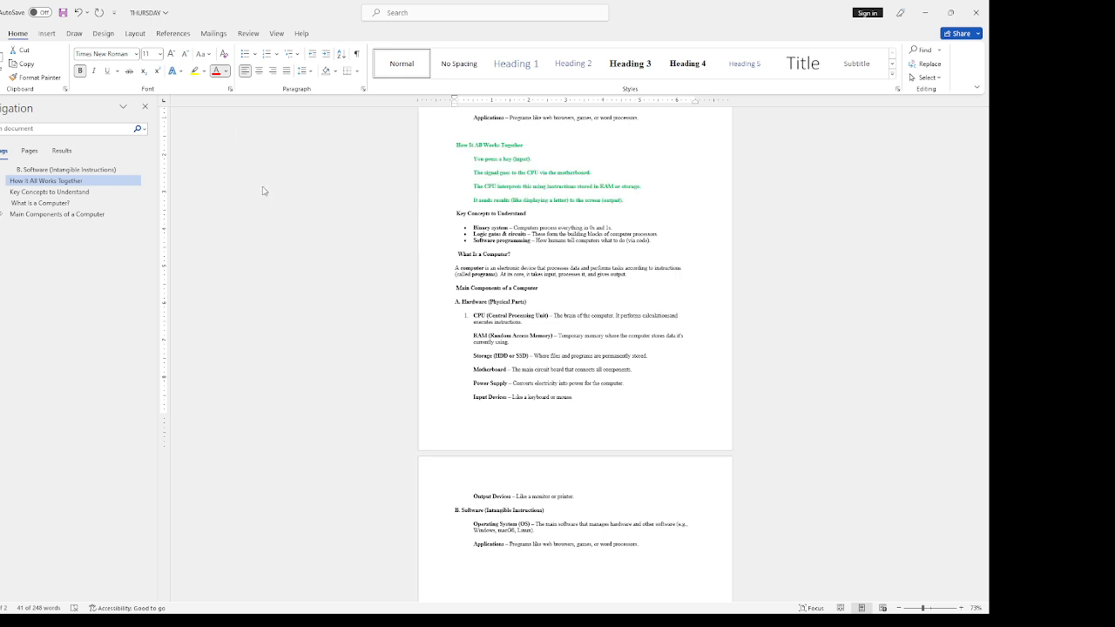
{"action": "left_click", "coordinate": [269, 189]}
{"action": "left_click", "coordinate": [528, 303]}
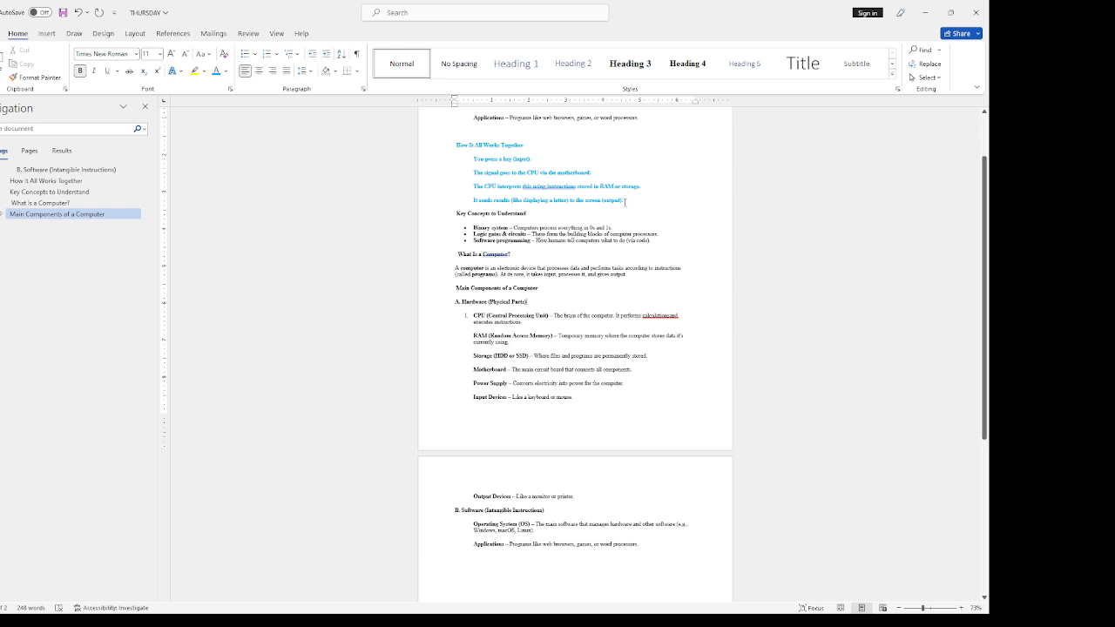
- Apply the "How It All Works Together" section's formatting to the "A. Hardware" heading through "Input Devices" with Format Painter
{"action": "left_click_drag", "start_coordinate": [625, 202], "coordinate": [434, 148]}
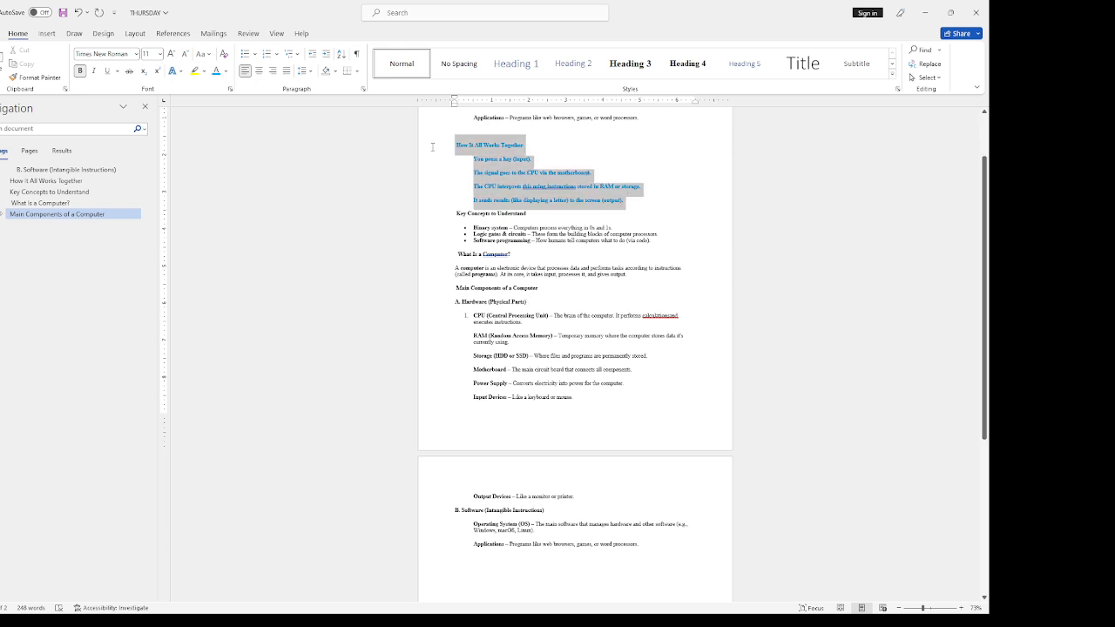
{"action": "left_click", "coordinate": [39, 77]}
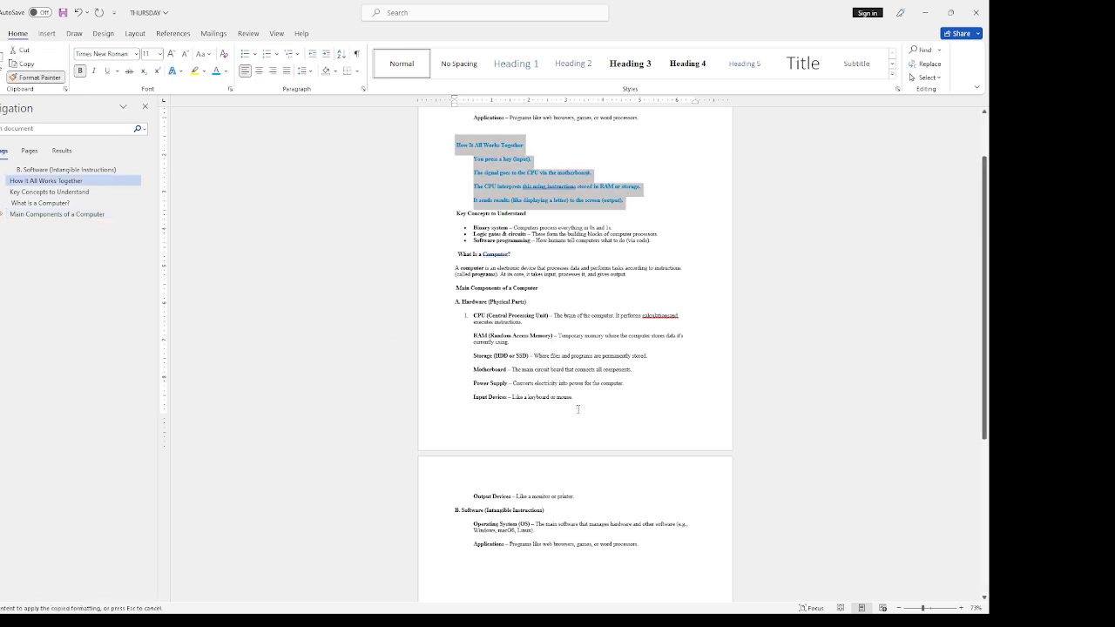
{"action": "mouse_move", "coordinate": [574, 403]}
{"action": "left_mouse_down"}
{"action": "mouse_move", "coordinate": [477, 352]}
{"action": "mouse_move", "coordinate": [449, 301]}
{"action": "left_mouse_up"}
{"action": "left_click", "coordinate": [481, 312]}
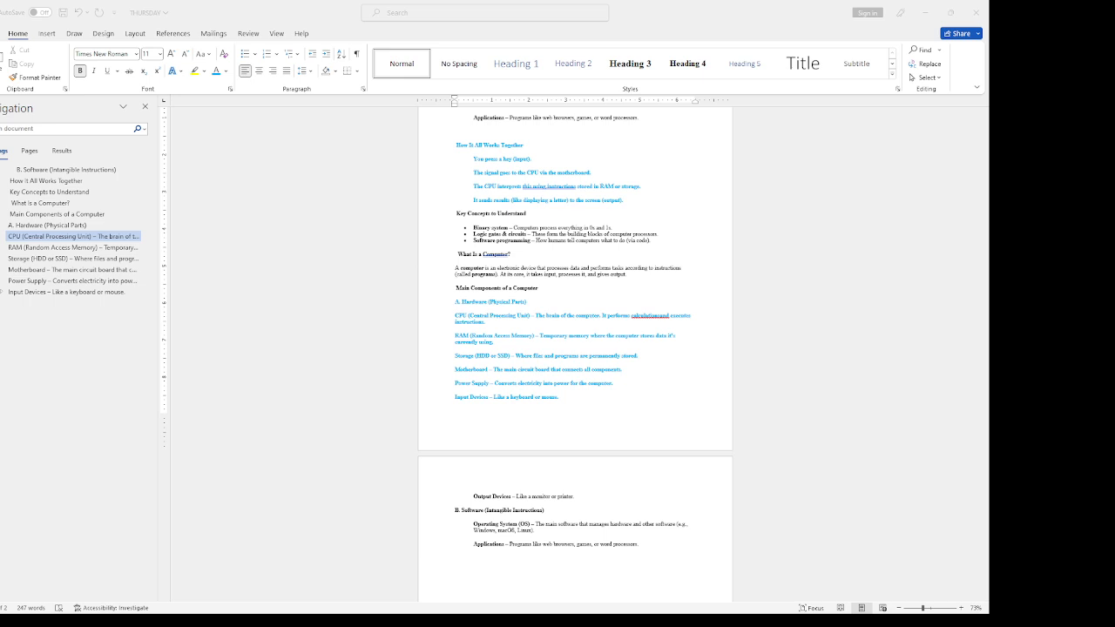
{"action": "left_click", "coordinate": [286, 8]}
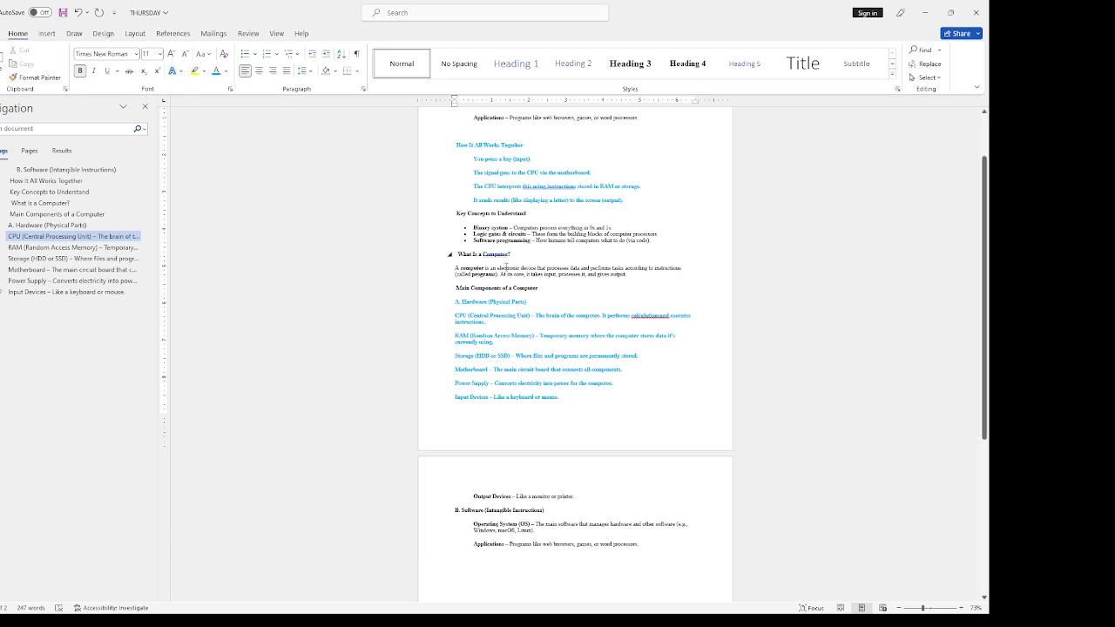
- Set the font color to black for the text from "How It All Works Together" through the "Input Devices" line
{"action": "left_click_drag", "start_coordinate": [559, 398], "coordinate": [455, 130]}
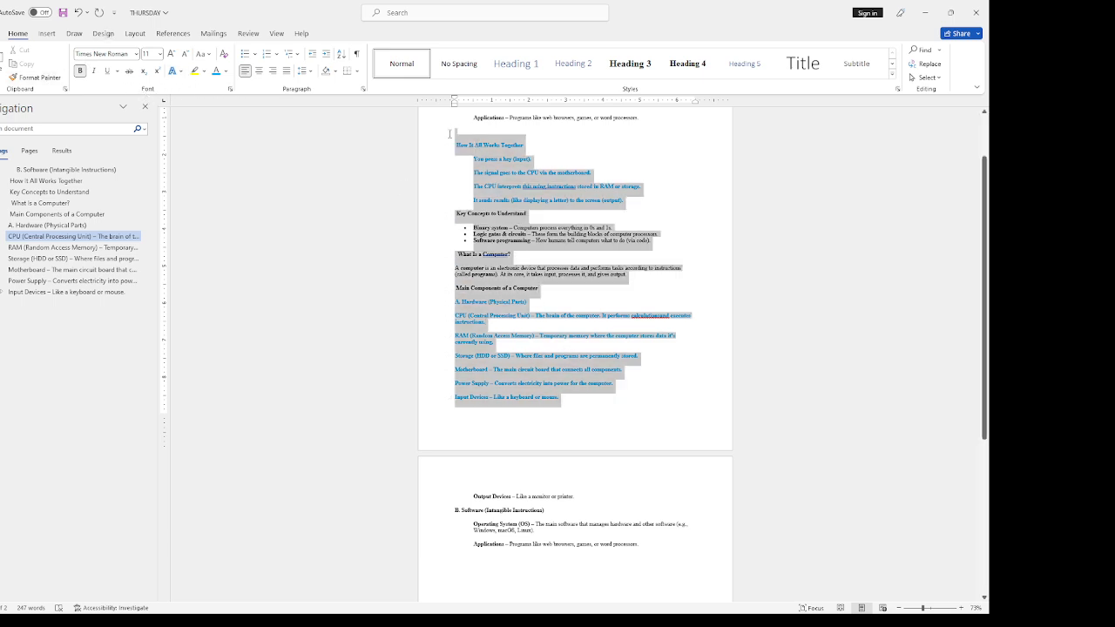
{"action": "left_click", "coordinate": [226, 71]}
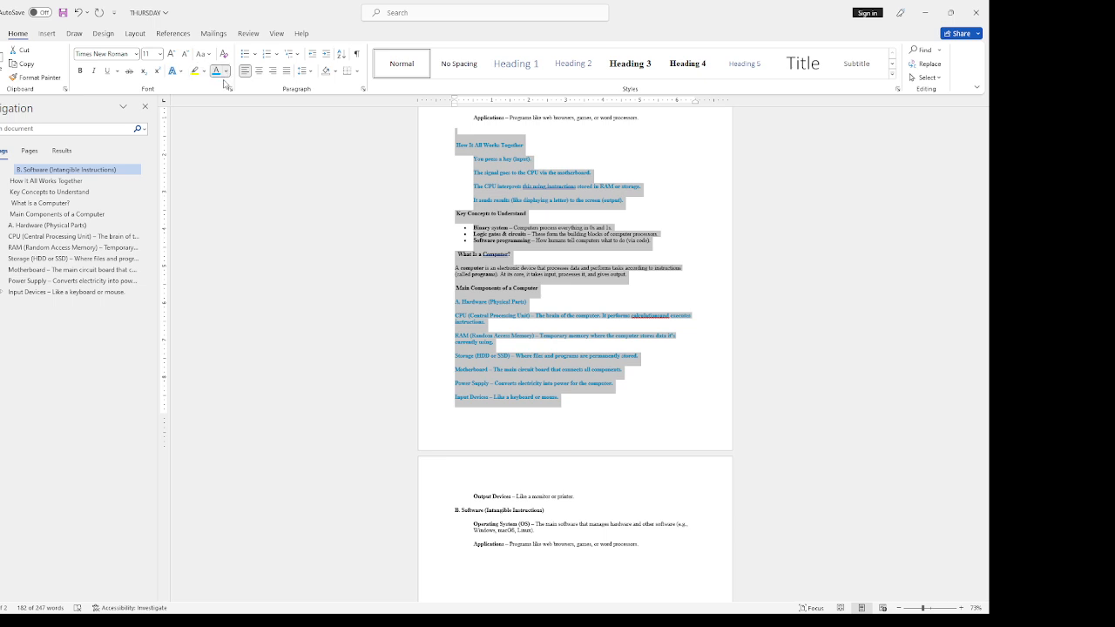
{"action": "left_click", "coordinate": [224, 86]}
{"action": "left_click", "coordinate": [621, 292]}
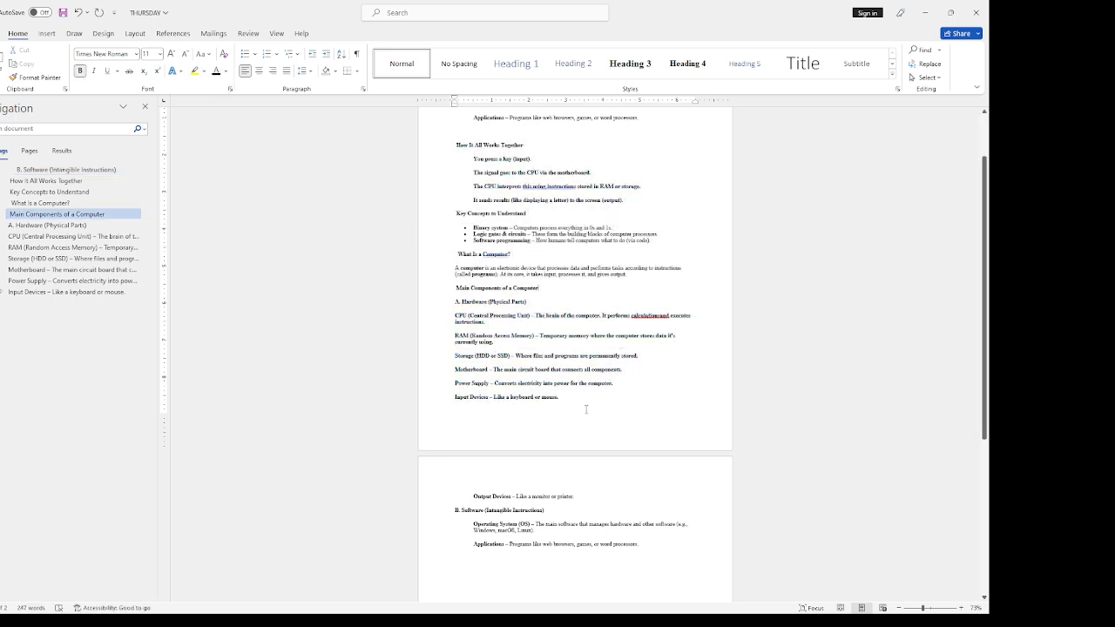
- Change the font from the first "Applications" line through the "Input Devices" line to HoloLens MDL2 Assets
{"action": "left_click_drag", "start_coordinate": [586, 410], "coordinate": [474, 109]}
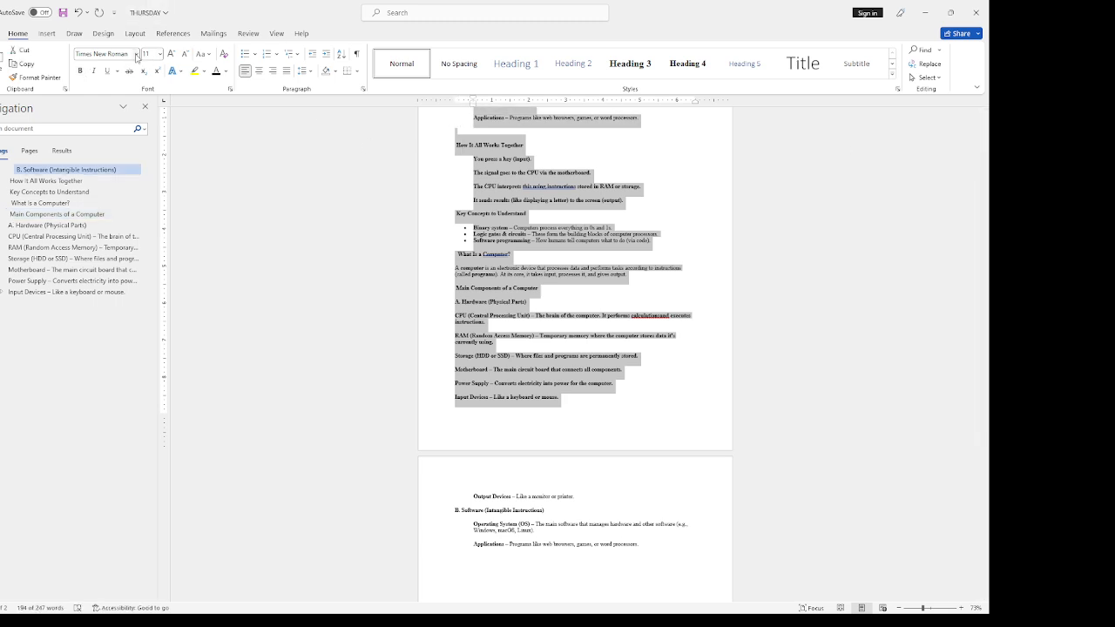
{"action": "left_click", "coordinate": [135, 56]}
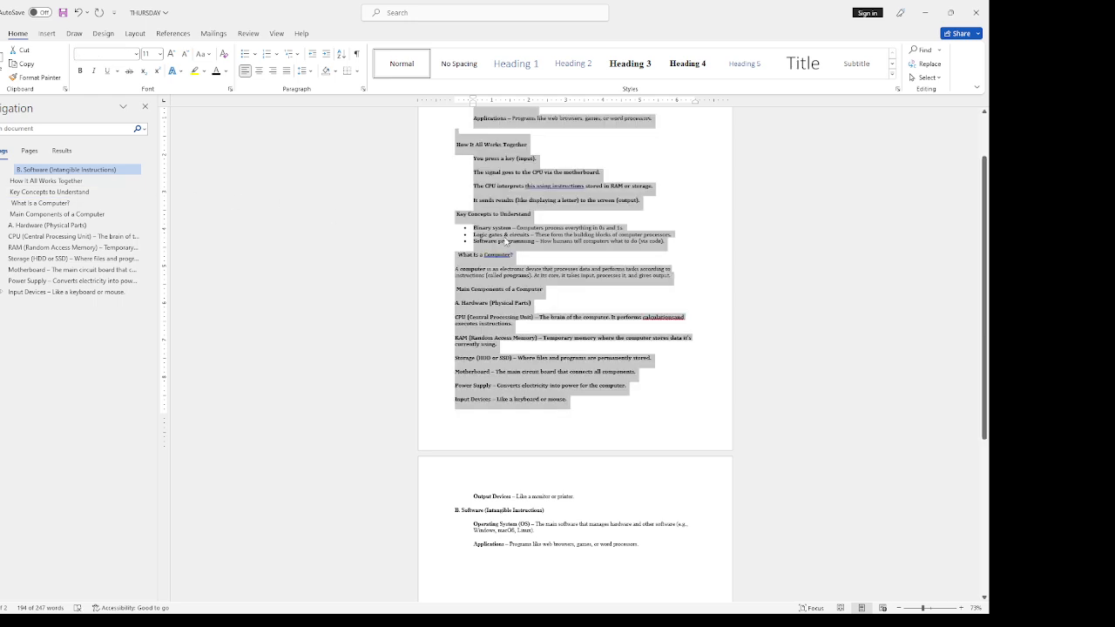
{"action": "left_click", "coordinate": [528, 250]}
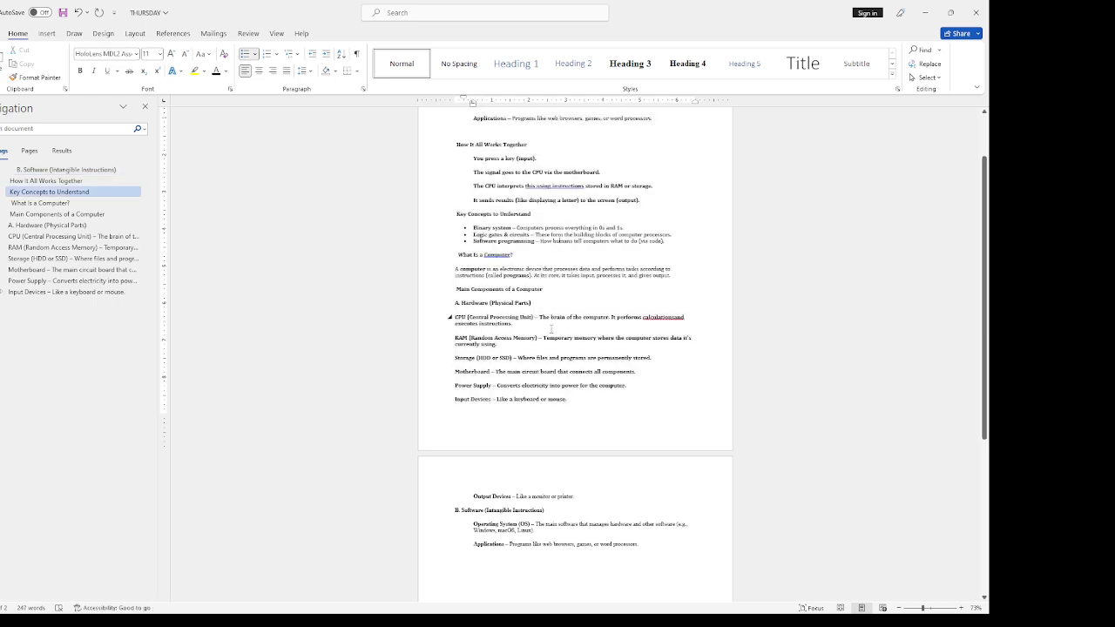
- Change the font from "How It All Works Together" through the "Input Devices" line to Algerian
{"action": "left_click_drag", "start_coordinate": [574, 409], "coordinate": [455, 131]}
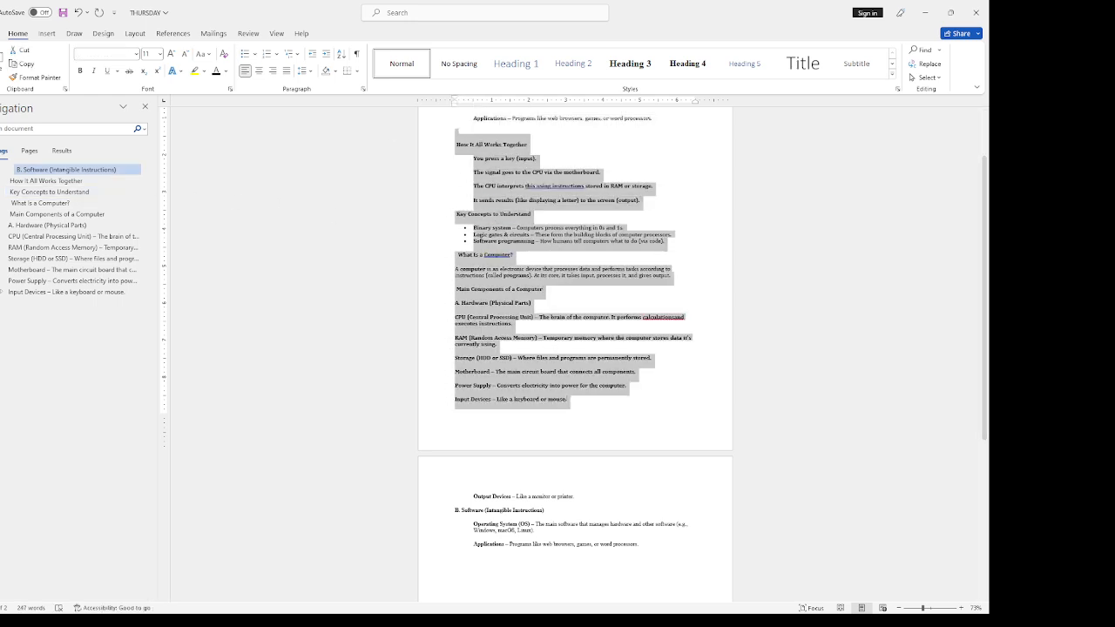
{"action": "left_click", "coordinate": [137, 54]}
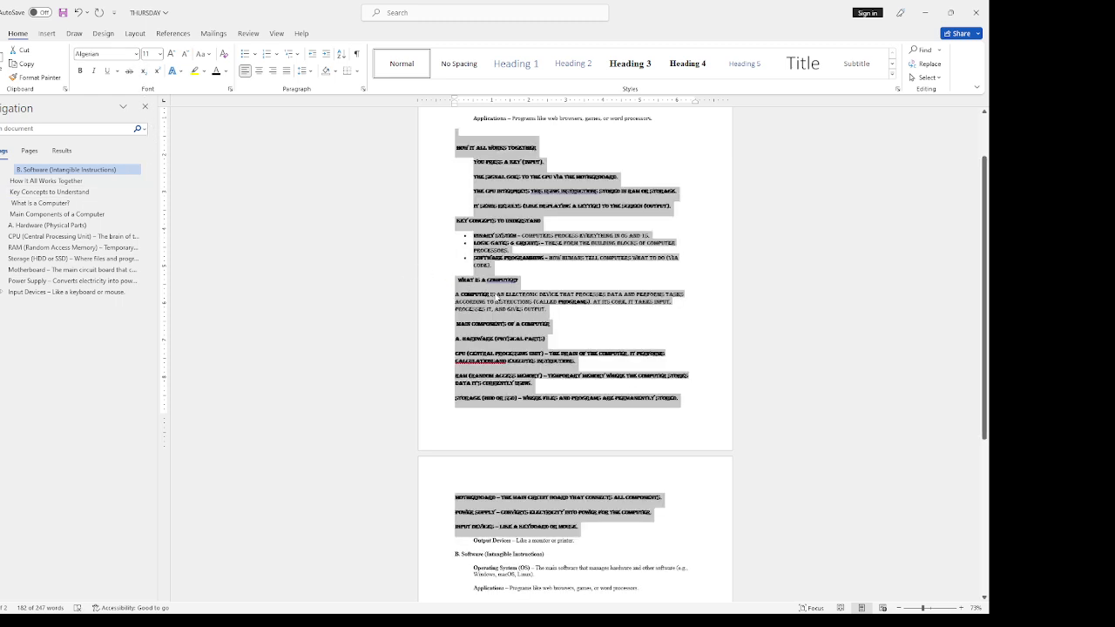
{"action": "left_click", "coordinate": [122, 202]}
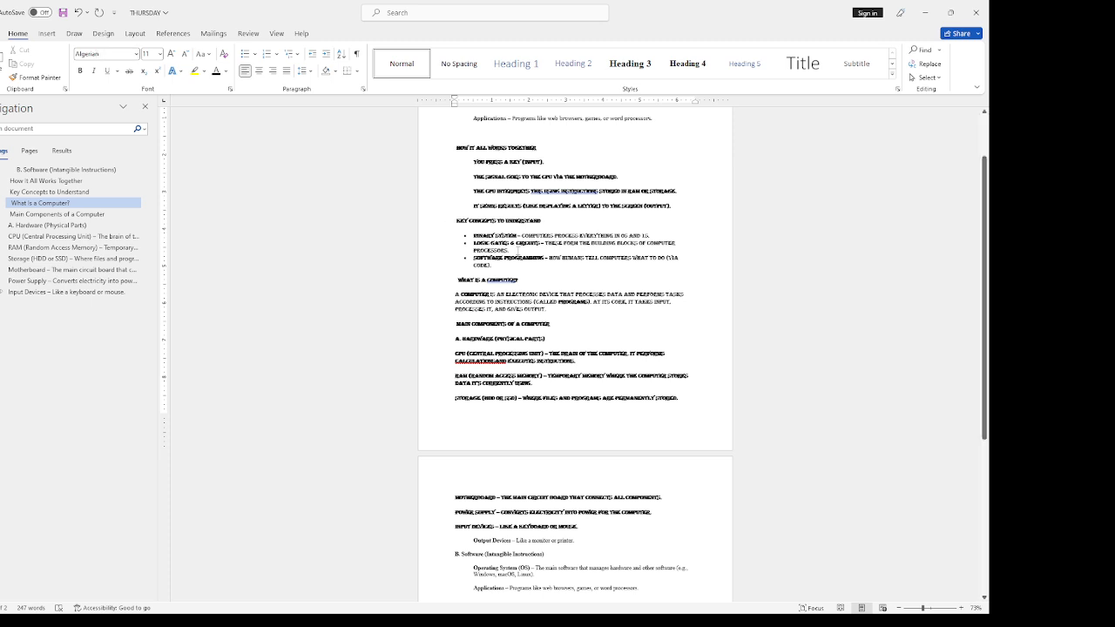
- Set the font size to 28 for the text from the first "B. Software" heading through "Key Concepts to Understand"
{"action": "scroll", "coordinate": [556, 249], "scroll_direction": "up", "scroll_amount": 2}
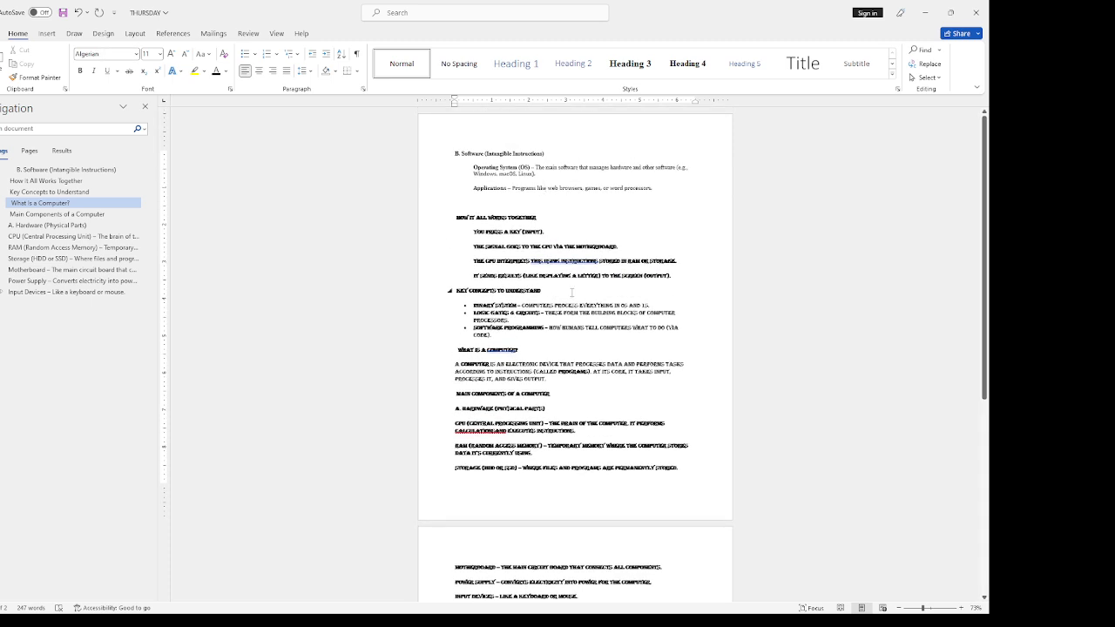
{"action": "left_click_drag", "start_coordinate": [571, 292], "coordinate": [467, 146]}
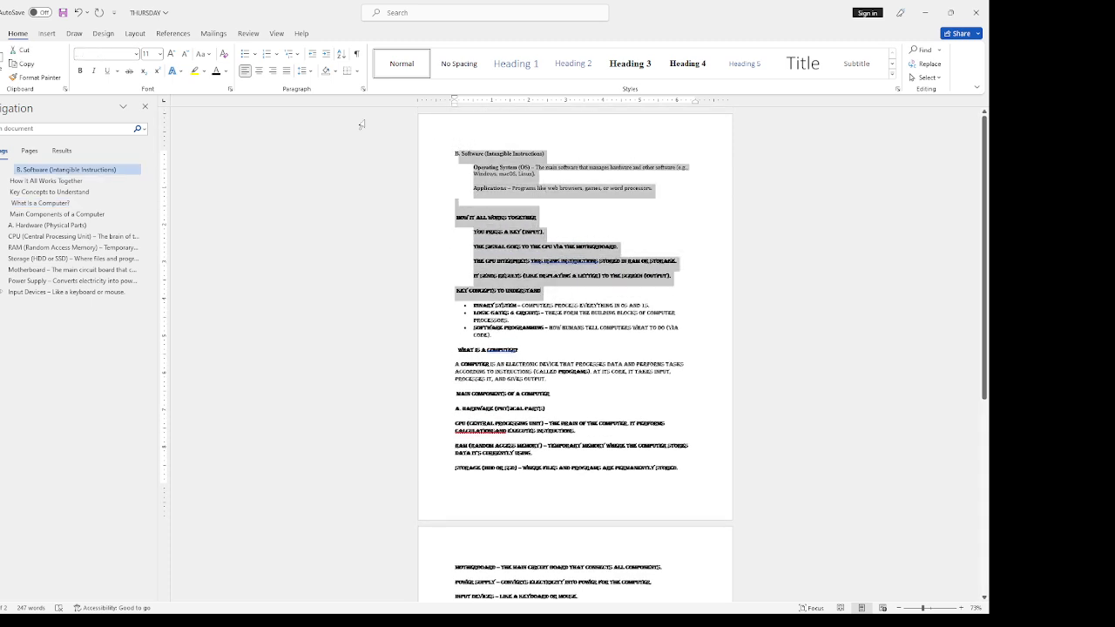
{"action": "left_click", "coordinate": [150, 54]}
{"action": "type", "text": "14"}
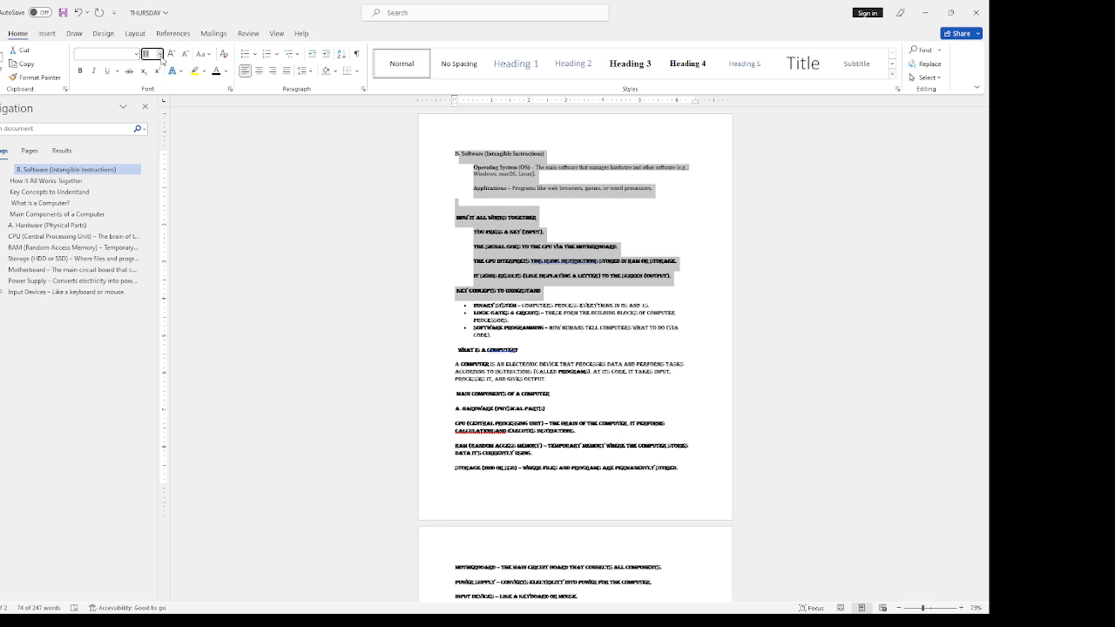
{"action": "key", "text": "Return"}
{"action": "key", "text": "ctrl+shift+period"}
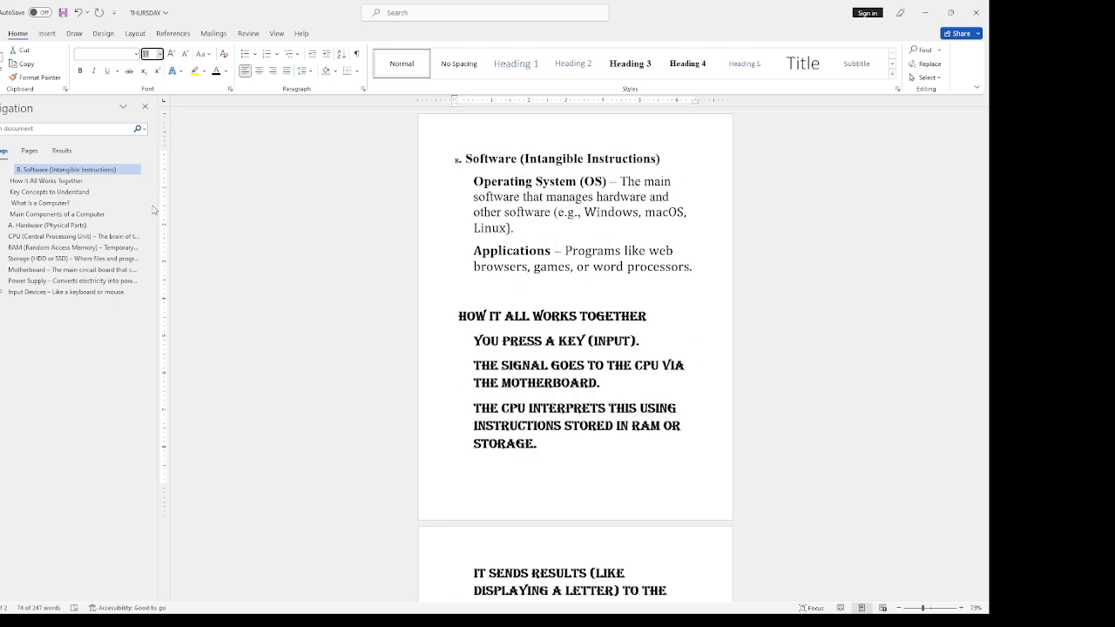
{"action": "key", "text": "ctrl+shift+period"}
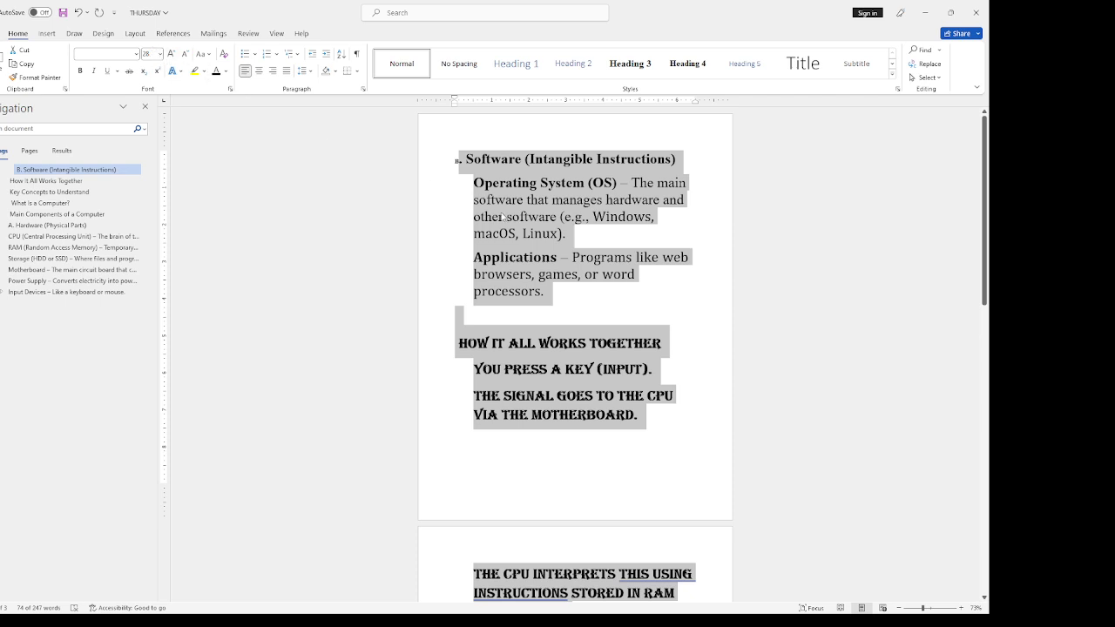
- Increase the selected text's font size step by step to 140 with Increase Font Size
{"action": "left_click", "coordinate": [170, 54]}
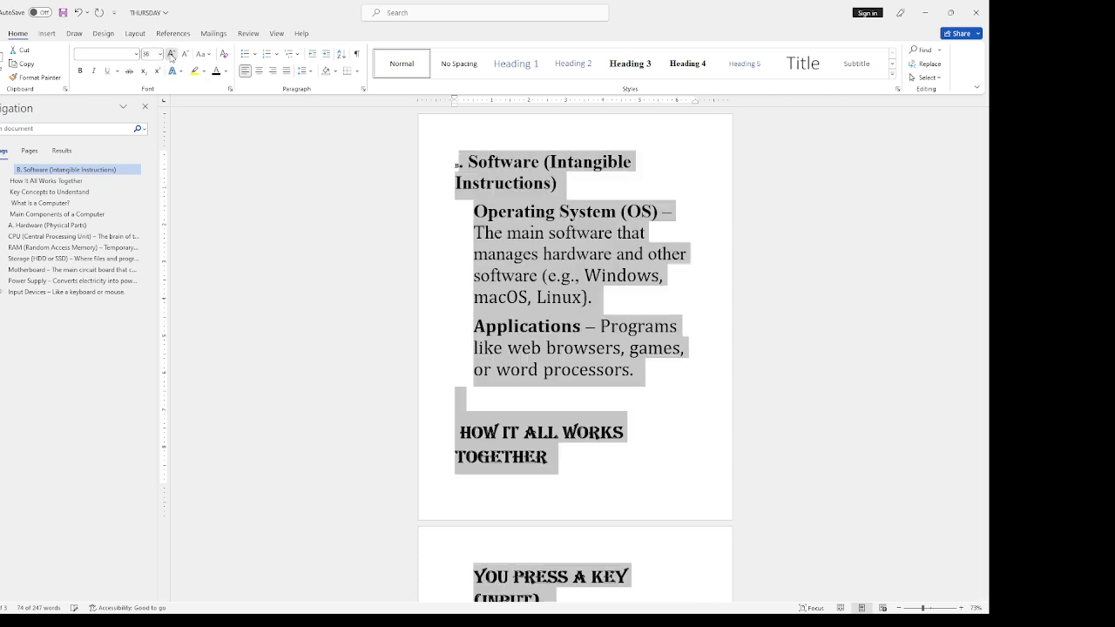
{"action": "left_click", "coordinate": [171, 55]}
{"action": "left_click", "coordinate": [171, 55]}
{"action": "left_click", "coordinate": [171, 55]}
{"action": "left_click", "coordinate": [171, 55]}
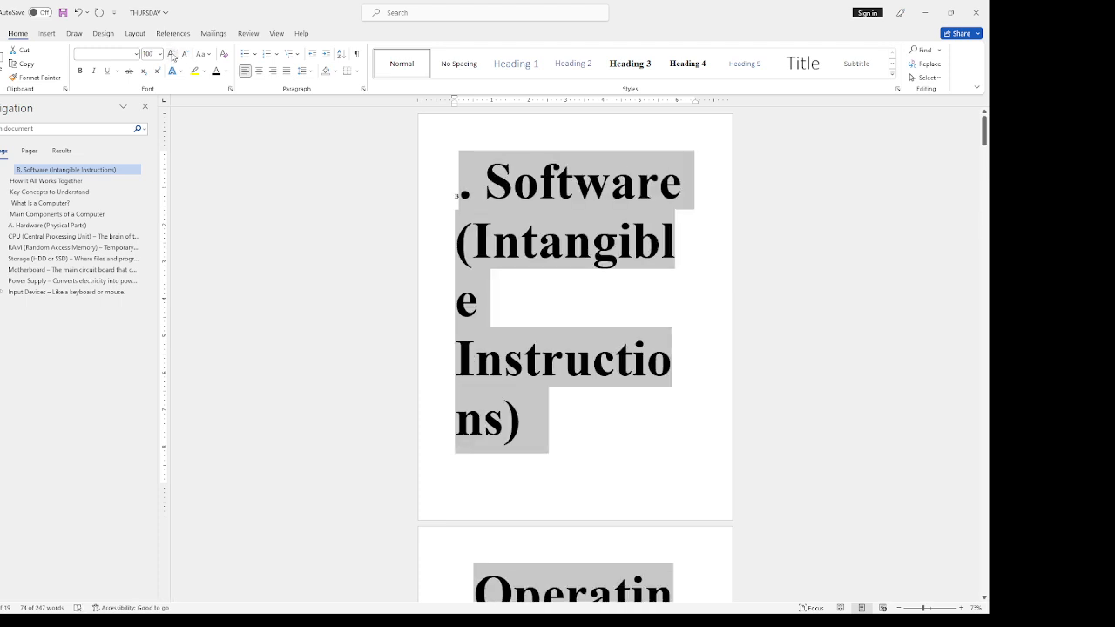
{"action": "left_click", "coordinate": [171, 55]}
{"action": "left_click", "coordinate": [171, 55]}
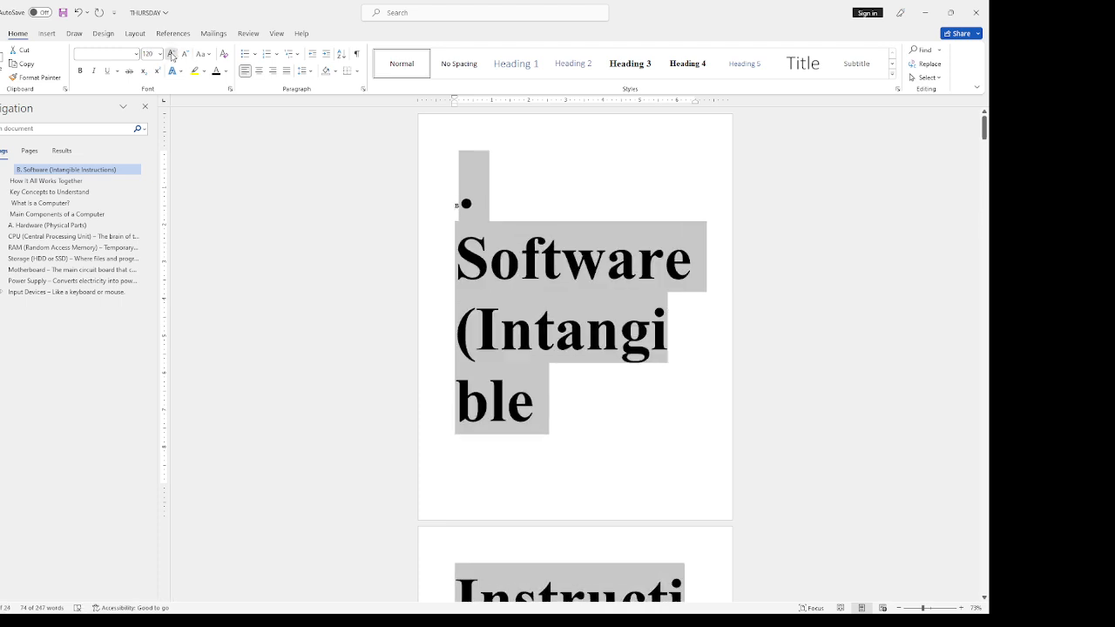
{"action": "left_click", "coordinate": [171, 56]}
{"action": "left_click", "coordinate": [172, 55]}
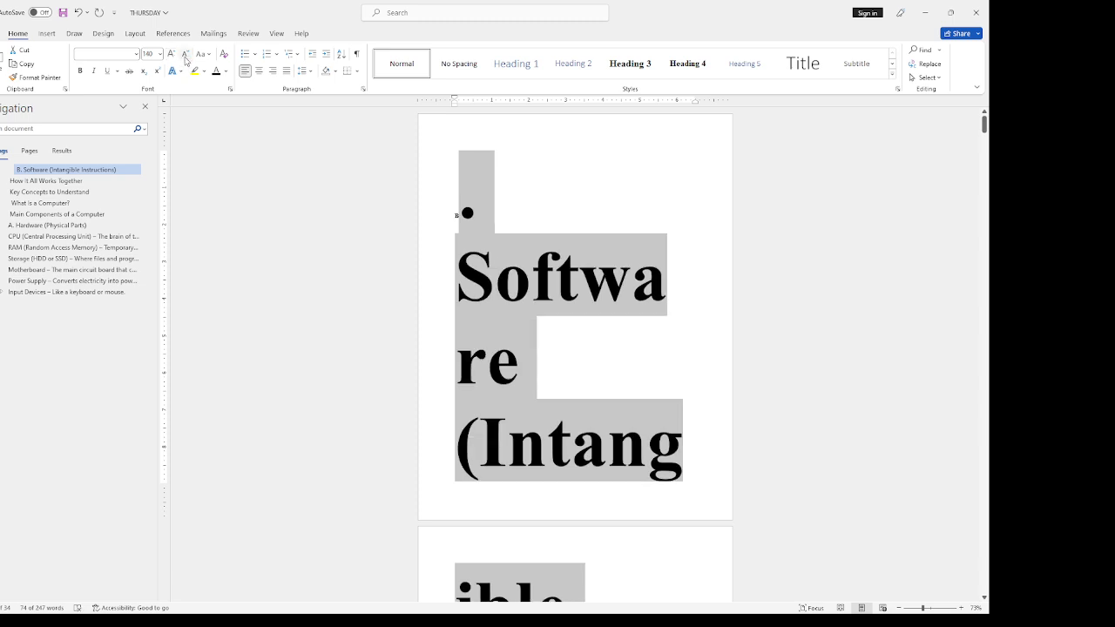
- Reduce the selected text's font size step by step to 10 with Decrease Font Size
{"action": "left_click", "coordinate": [184, 59]}
{"action": "left_click", "coordinate": [184, 59]}
{"action": "left_click", "coordinate": [185, 59]}
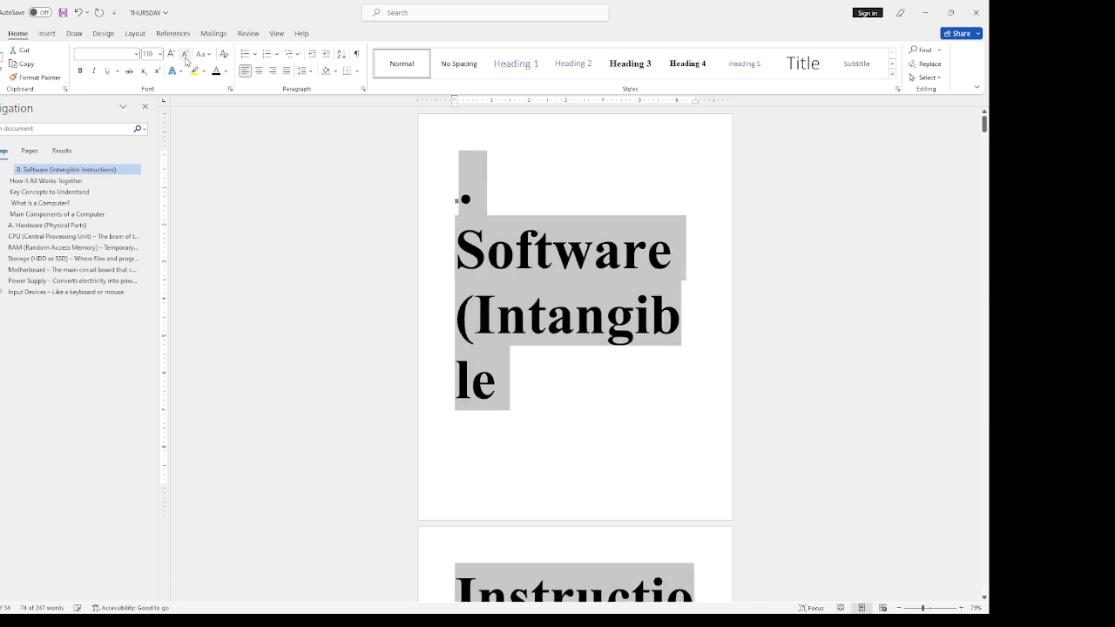
{"action": "left_click", "coordinate": [185, 59]}
{"action": "left_click", "coordinate": [185, 59]}
{"action": "left_click", "coordinate": [185, 60]}
{"action": "left_click", "coordinate": [185, 60]}
{"action": "left_click", "coordinate": [184, 59]}
{"action": "left_click", "coordinate": [184, 60]}
{"action": "left_click", "coordinate": [185, 60]}
{"action": "left_click", "coordinate": [185, 59]}
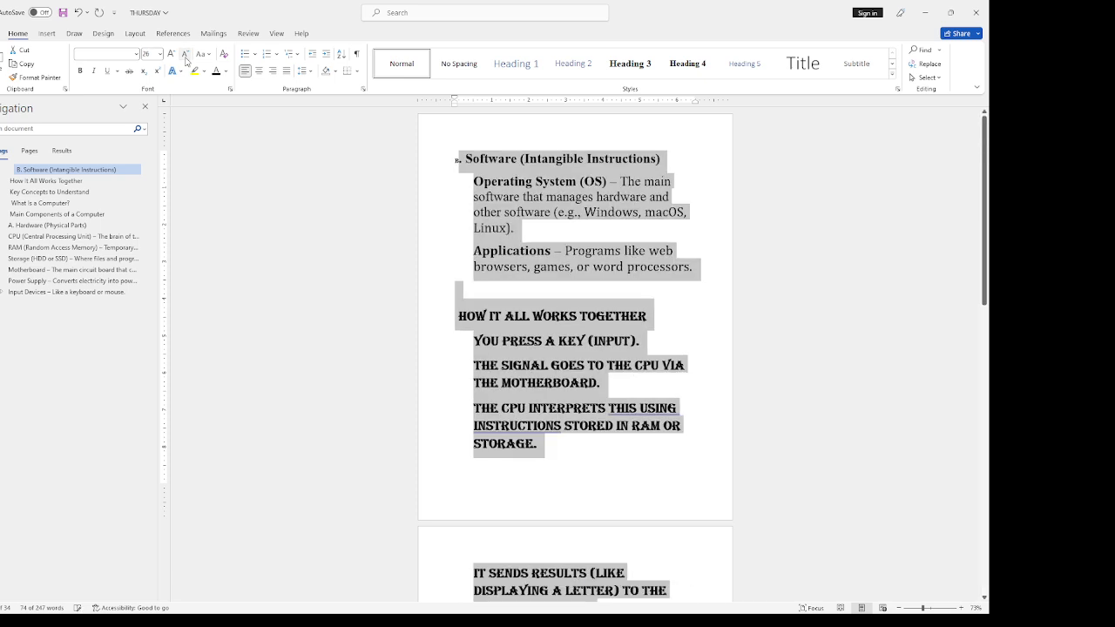
{"action": "left_click", "coordinate": [185, 59]}
{"action": "left_click", "coordinate": [184, 59]}
{"action": "left_click", "coordinate": [185, 59]}
{"action": "left_click", "coordinate": [185, 59]}
{"action": "left_click", "coordinate": [185, 59]}
{"action": "left_click", "coordinate": [185, 59]}
{"action": "left_click", "coordinate": [184, 59]}
{"action": "left_click", "coordinate": [185, 60]}
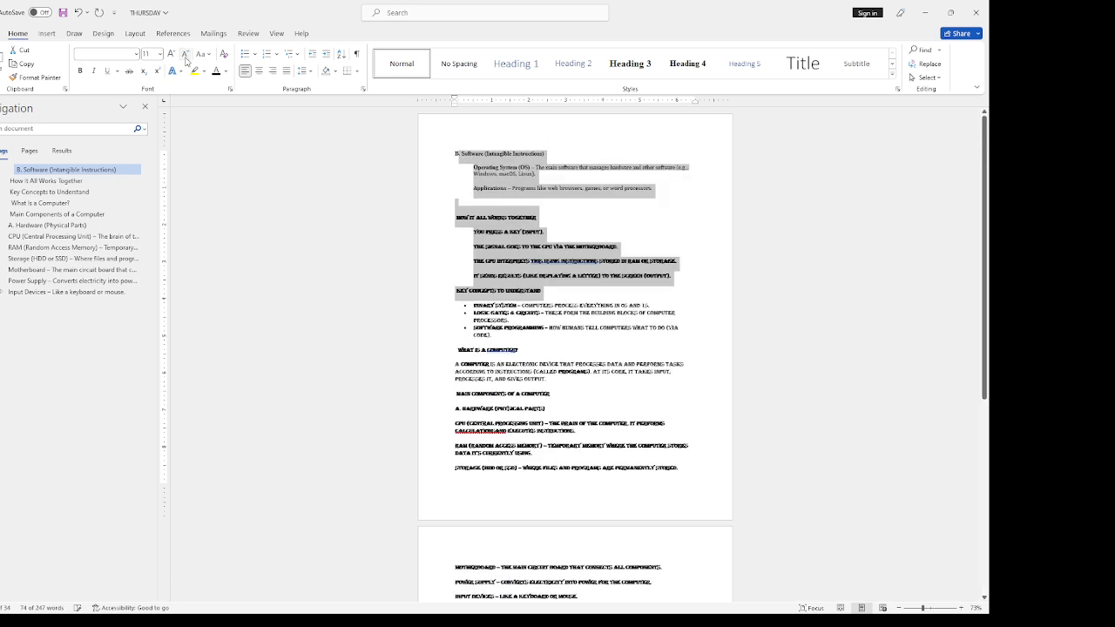
{"action": "left_click", "coordinate": [185, 59]}
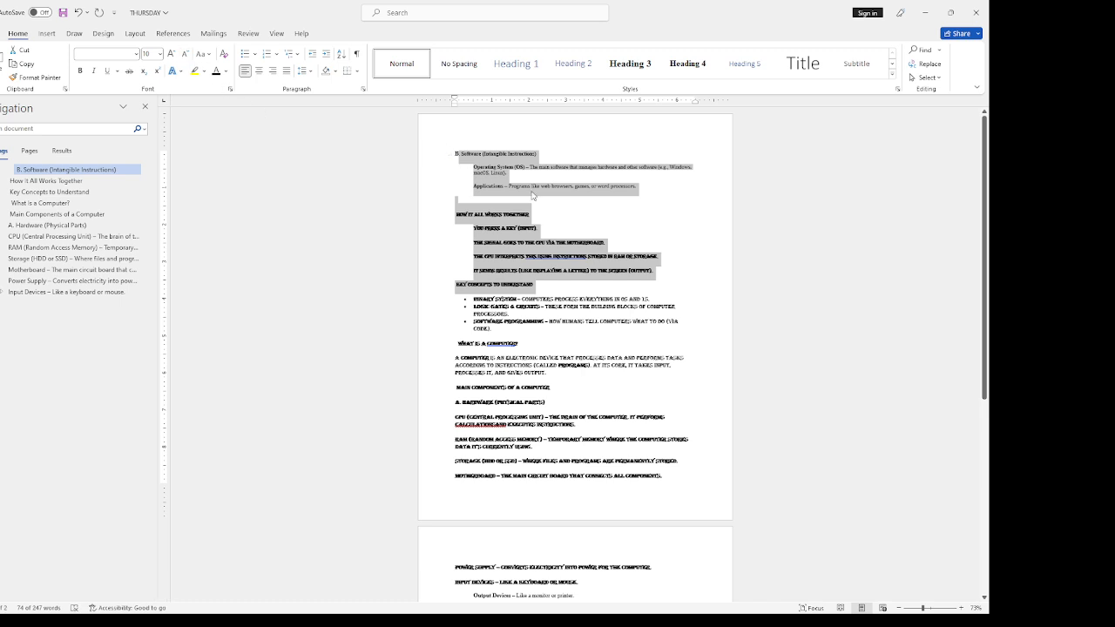
- Enlarge the selected text again and set its font size to 18
{"action": "left_click", "coordinate": [172, 55]}
{"action": "left_click", "coordinate": [172, 55]}
{"action": "left_click", "coordinate": [171, 55]}
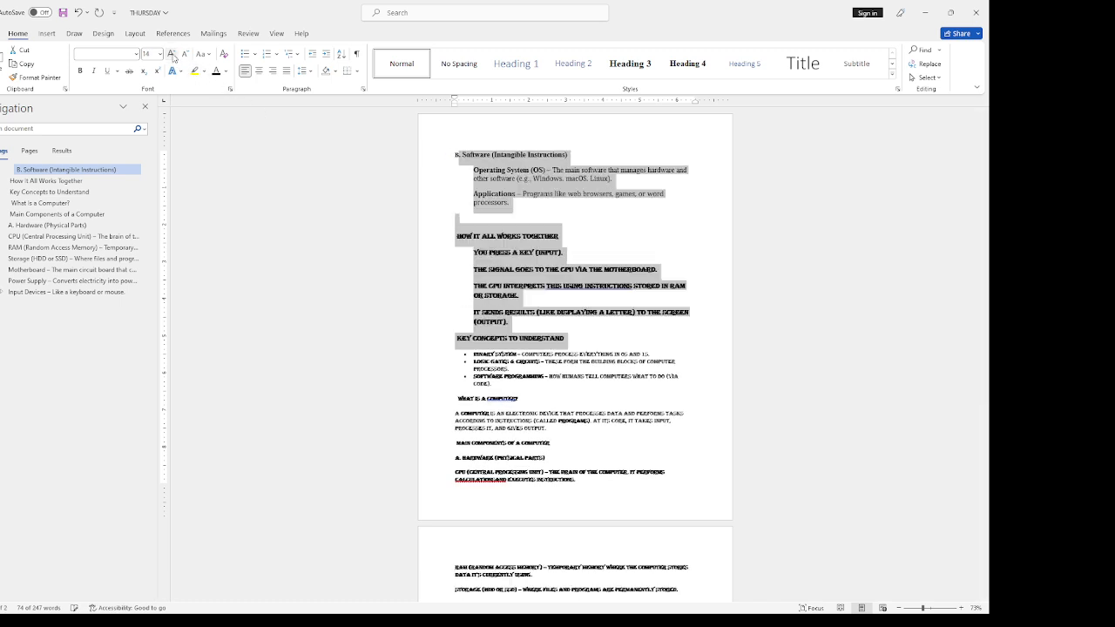
{"action": "left_click", "coordinate": [160, 58]}
{"action": "left_click", "coordinate": [154, 164]}
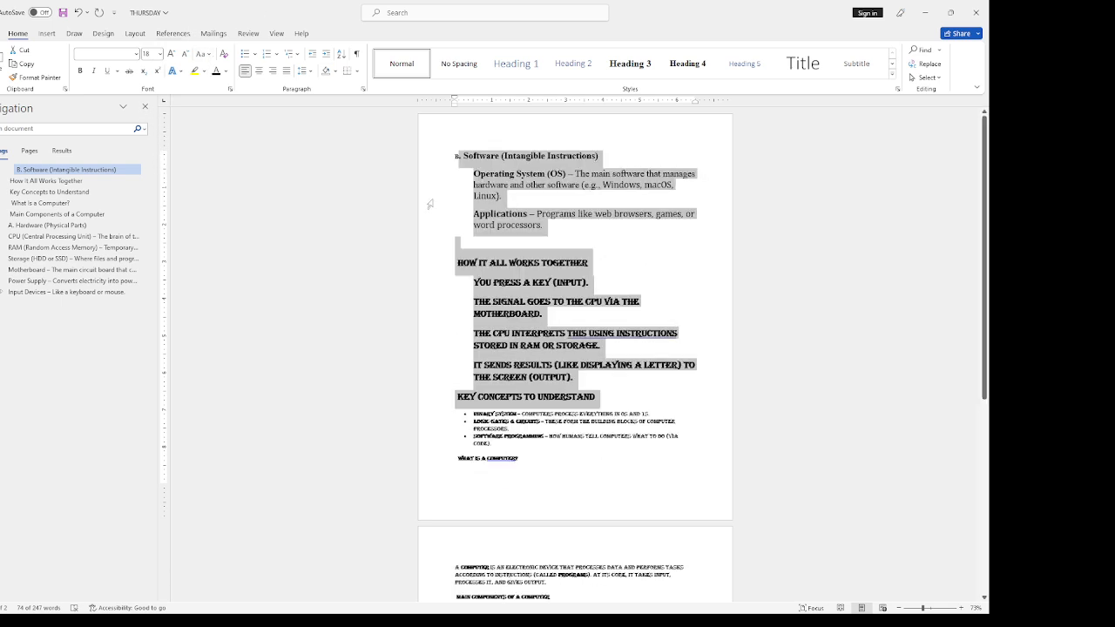
- Change the case of the first "B. Software" section with its two entries to sentence case, lowercase and finally uppercase
{"action": "left_click_drag", "start_coordinate": [550, 234], "coordinate": [438, 150]}
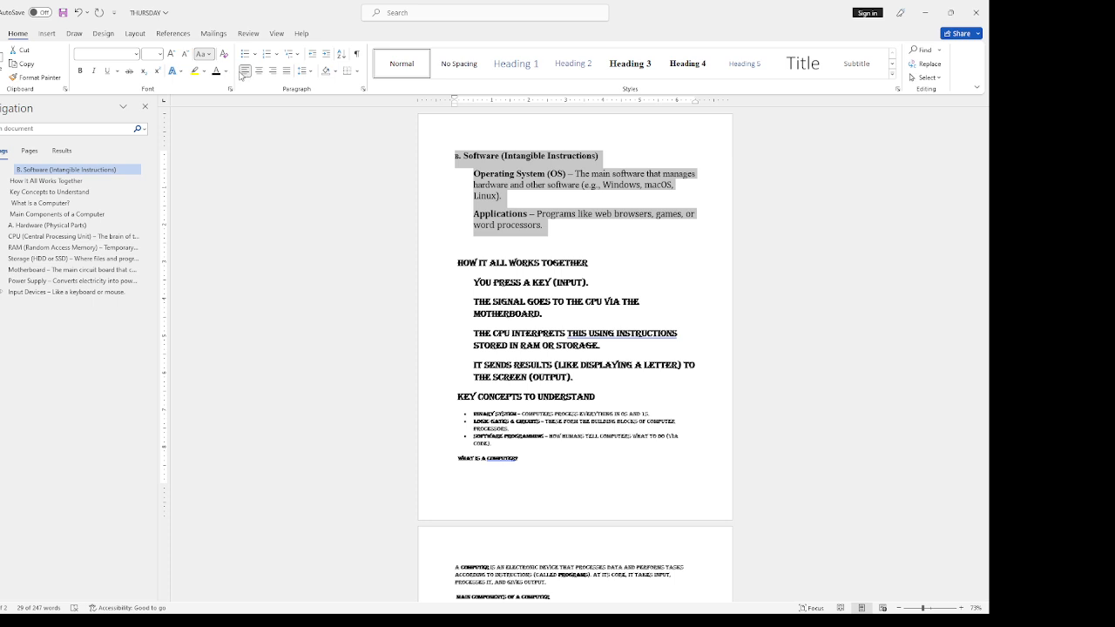
{"action": "key", "text": "shift+F3"}
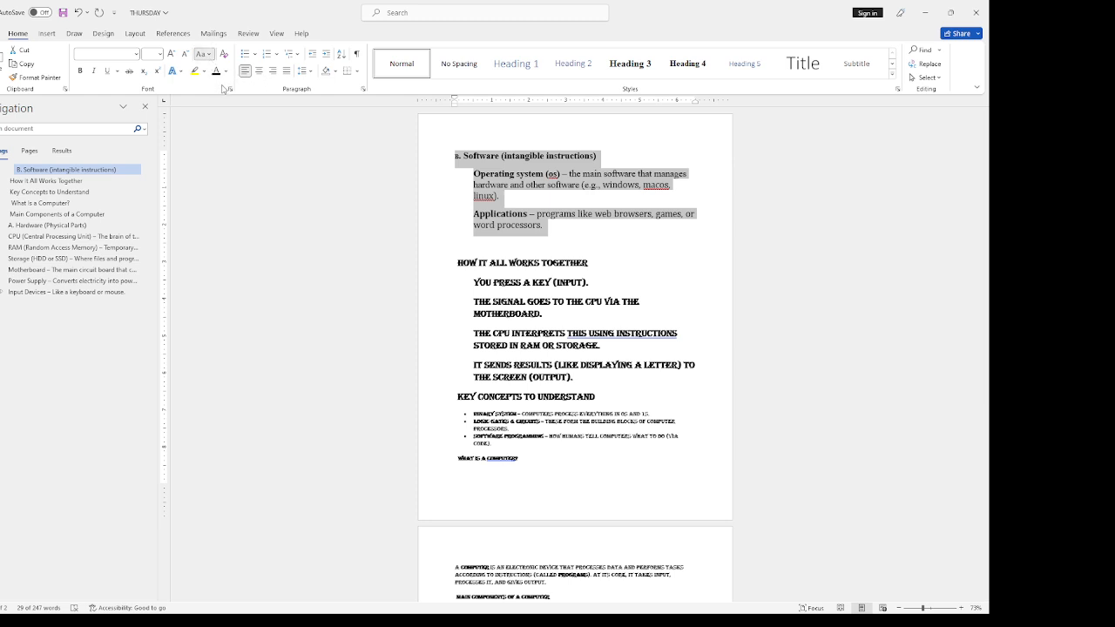
{"action": "key", "text": "shift+F3"}
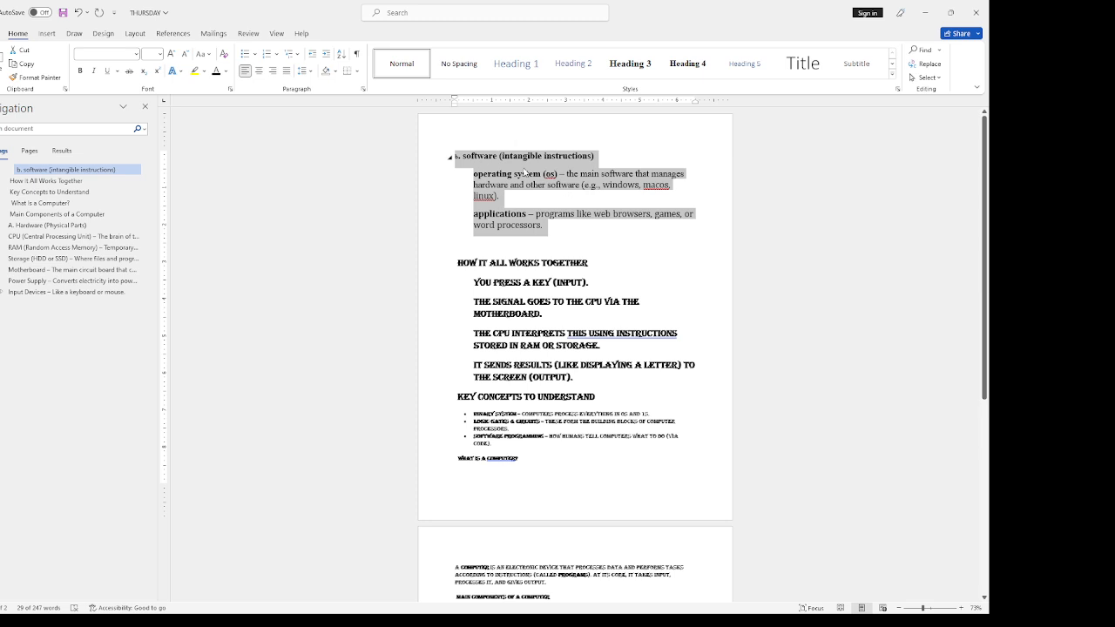
{"action": "left_click", "coordinate": [228, 108]}
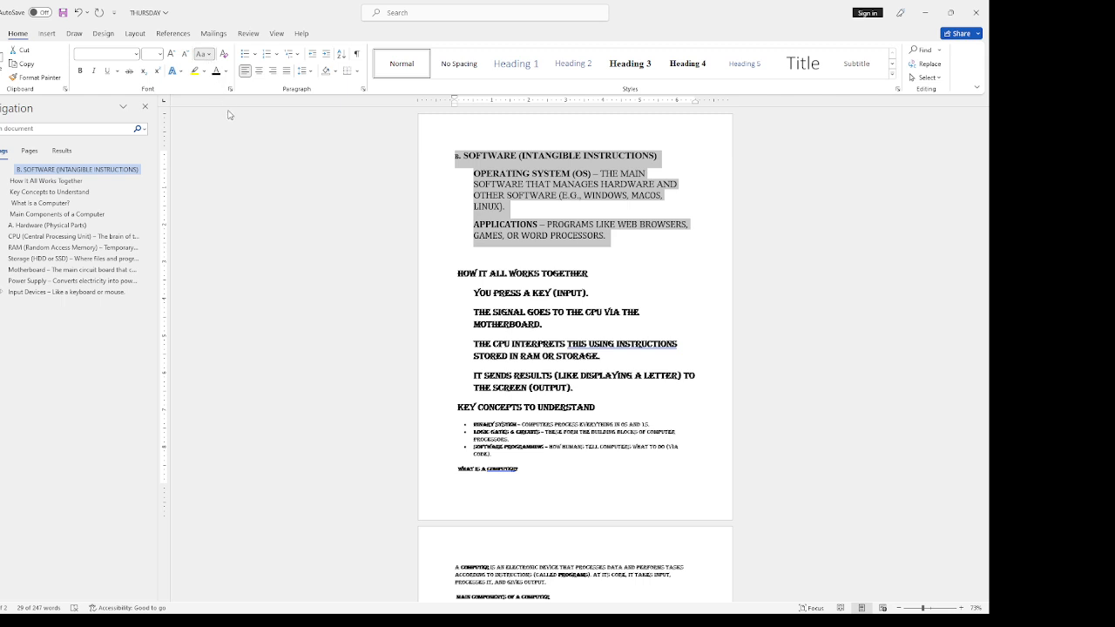
- Capitalize each word of the selected "B. Software" section, and switch it to toggle case
{"action": "key", "text": "shift+F3"}
{"action": "key", "text": "shift+F3"}
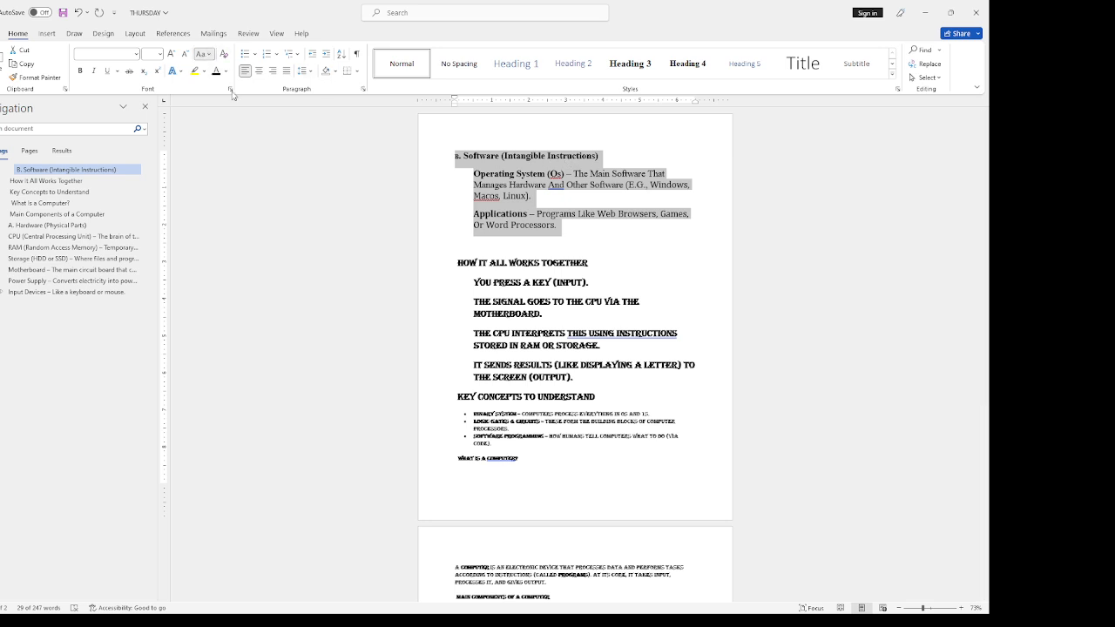
{"action": "left_click", "coordinate": [234, 130]}
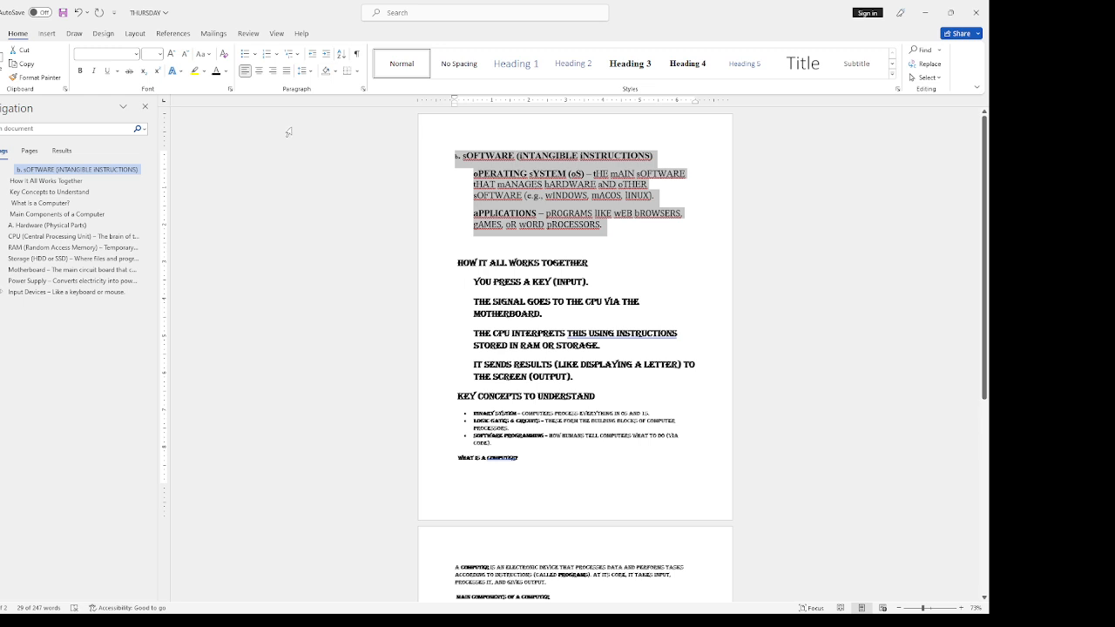
- Set the selected "B. Software" section to sentence case and clear all its formatting
{"action": "left_click", "coordinate": [222, 74]}
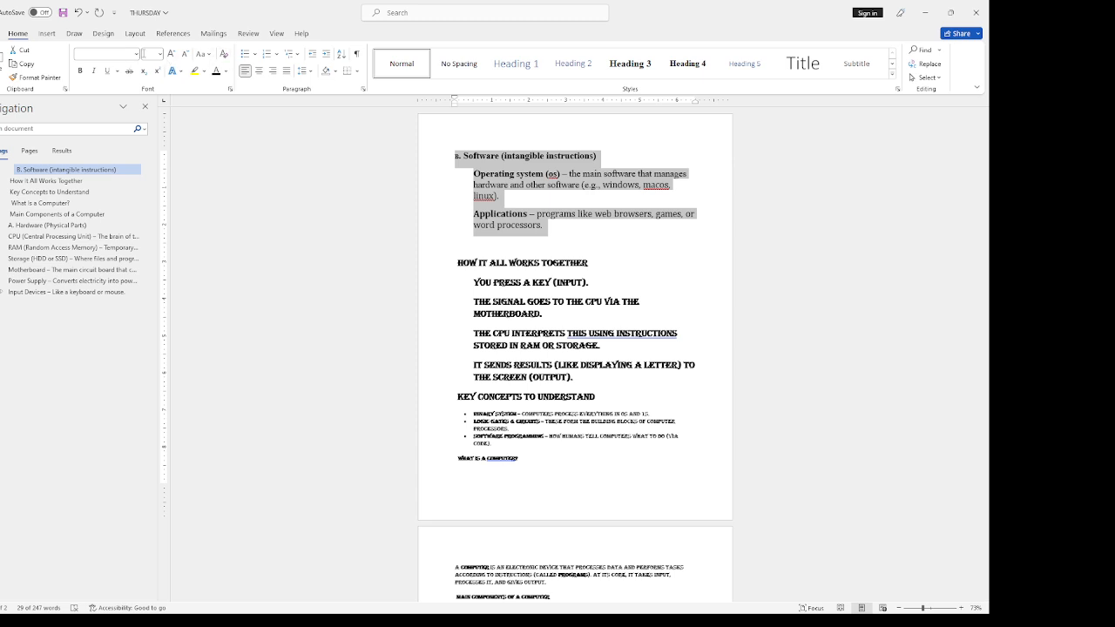
{"action": "left_click", "coordinate": [223, 57]}
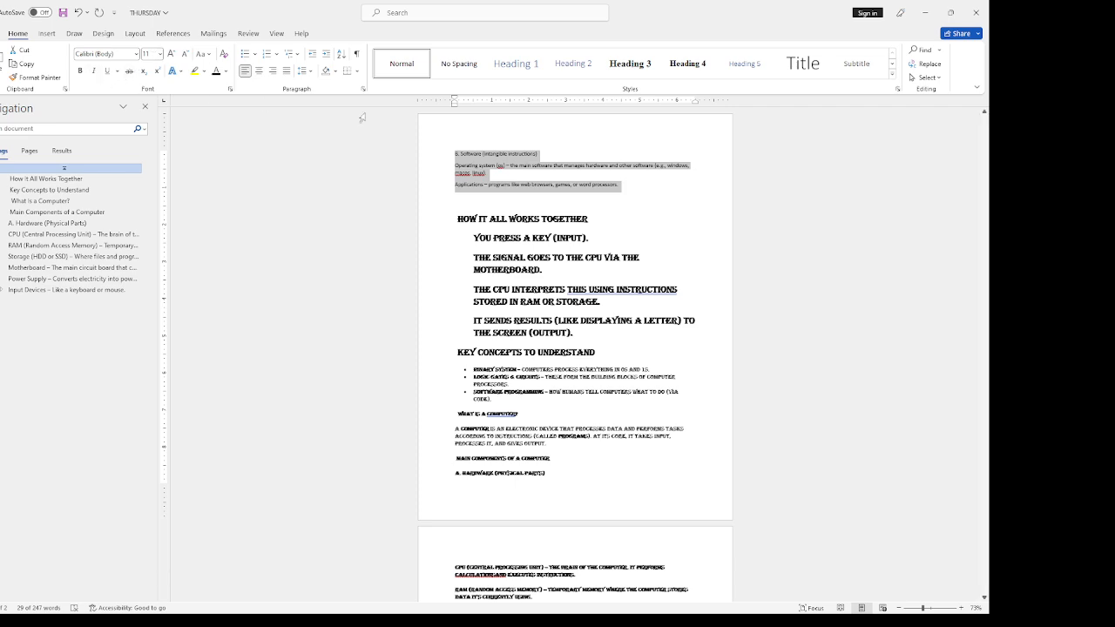
- Set all text except the final "Applications" entry to the Calibri Light font at size 18
{"action": "scroll", "coordinate": [639, 413], "scroll_direction": "down", "scroll_amount": 5}
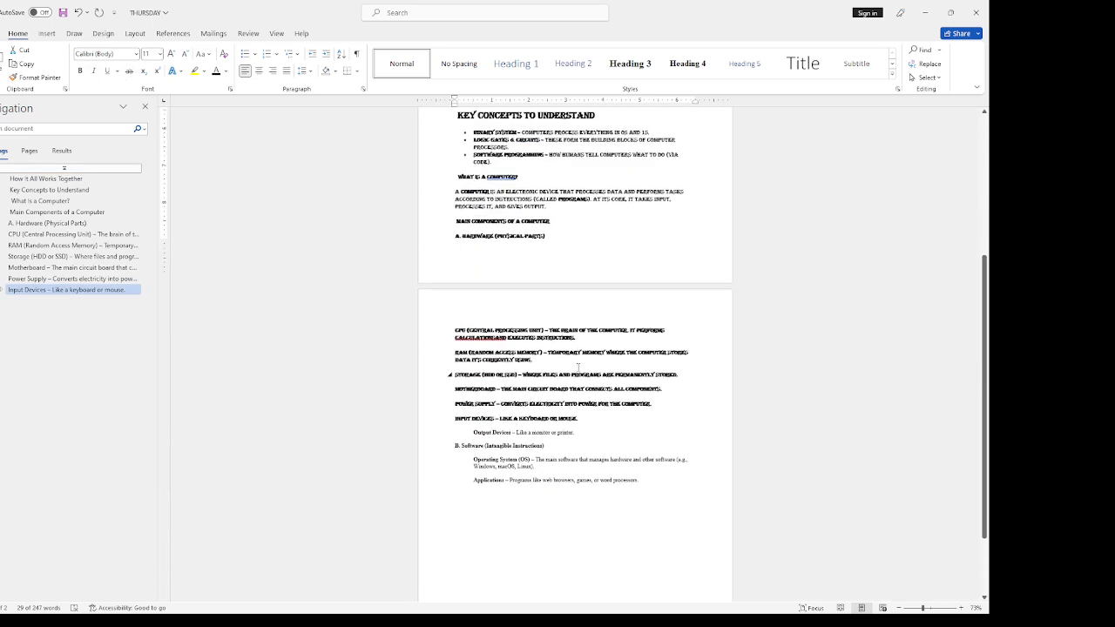
{"action": "left_click_drag", "start_coordinate": [641, 415], "coordinate": [428, 82]}
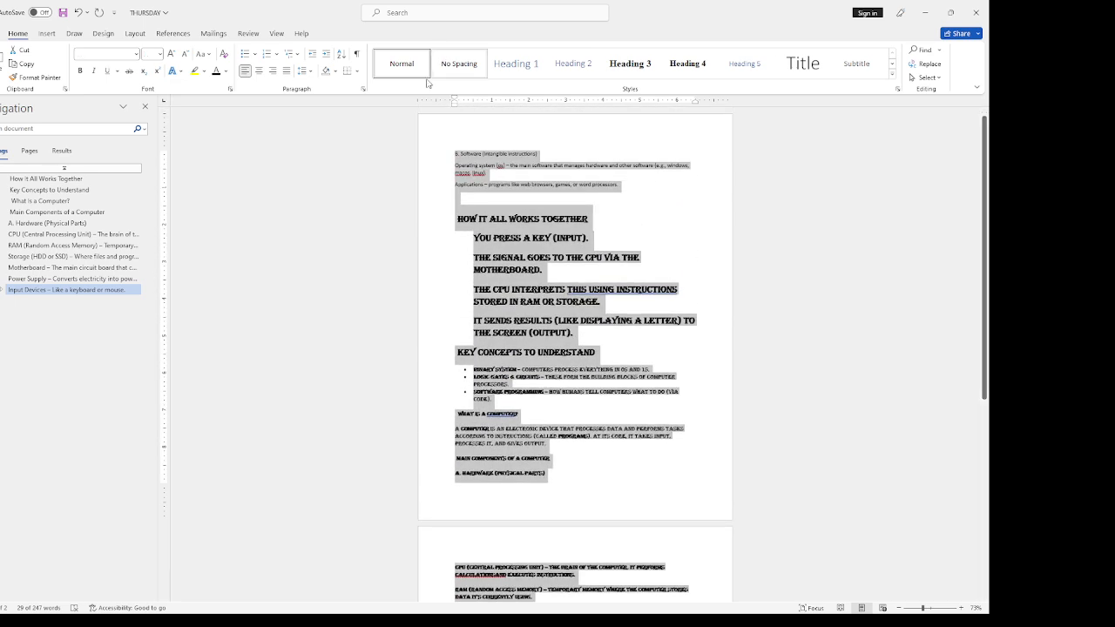
{"action": "left_click", "coordinate": [137, 58]}
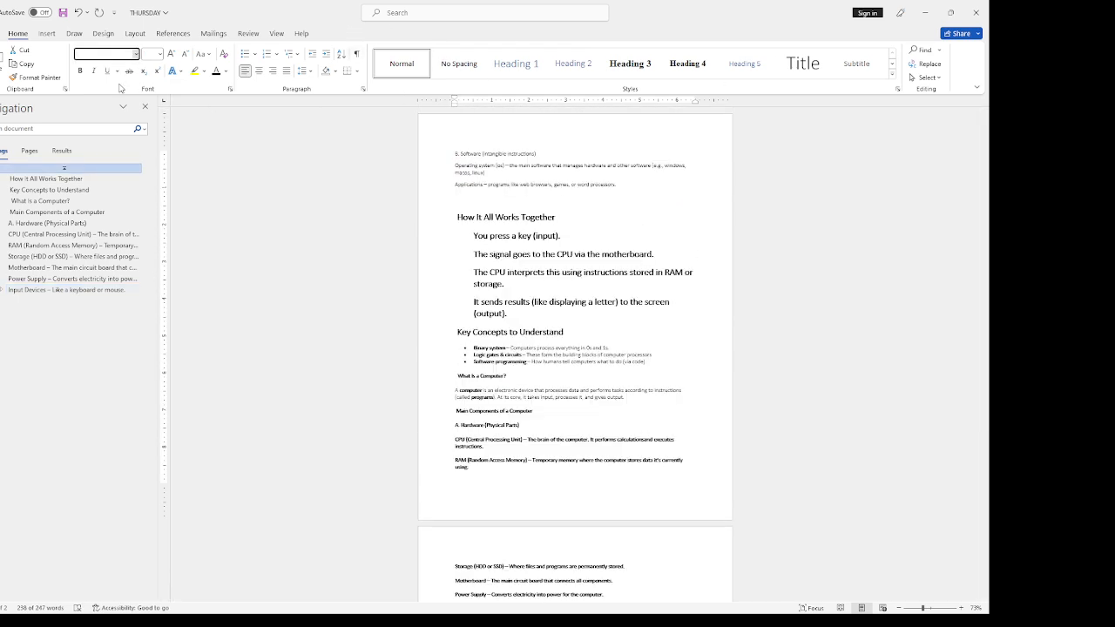
{"action": "left_click", "coordinate": [122, 82]}
{"action": "left_click", "coordinate": [160, 55]}
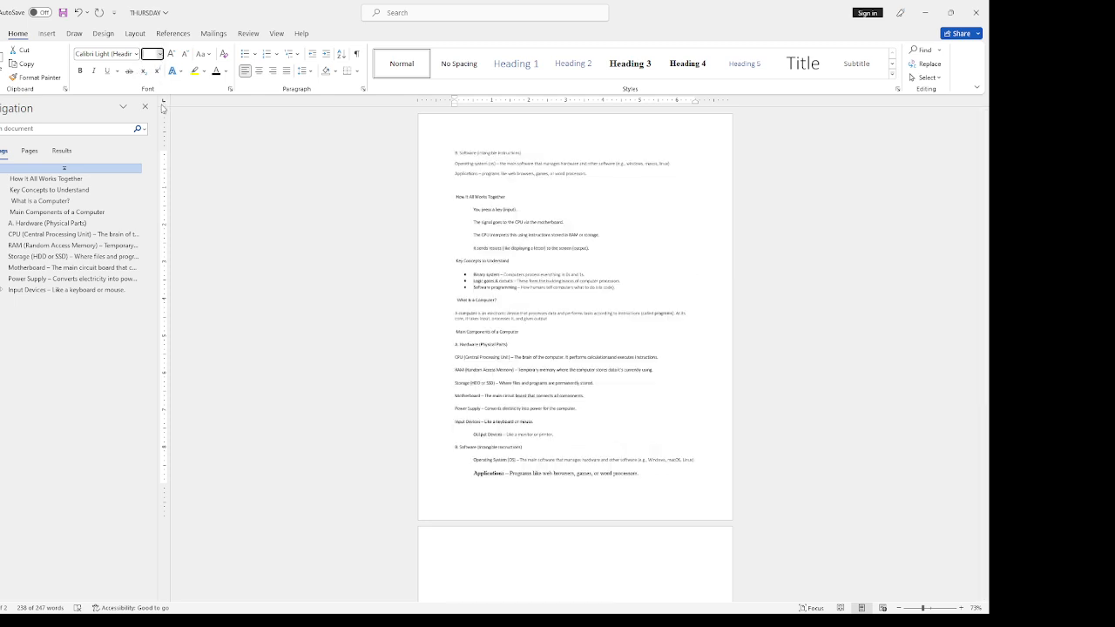
{"action": "left_click", "coordinate": [154, 159]}
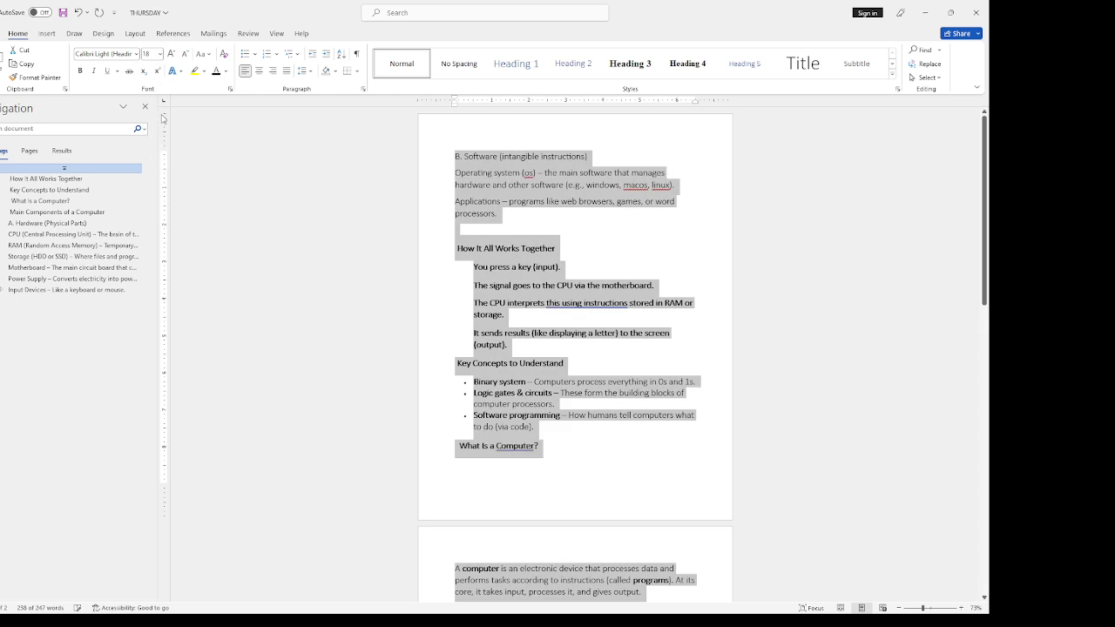
- Bold the first "B. Software" section and italicize the "How It All Works Together" heading with the three sentences below it
{"action": "left_click", "coordinate": [573, 249]}
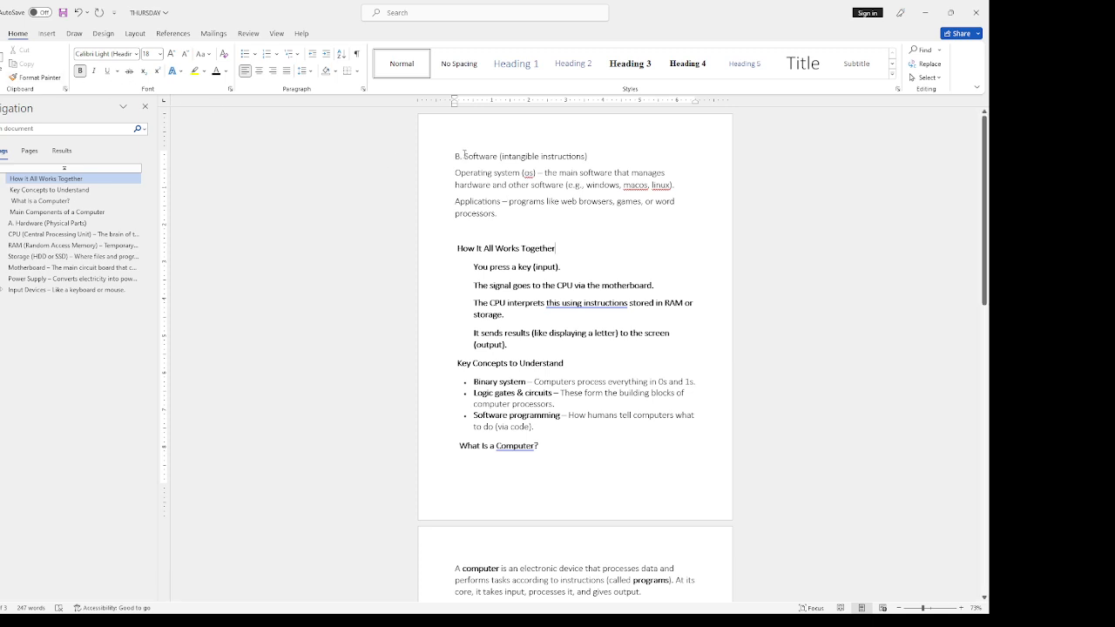
{"action": "left_click_drag", "start_coordinate": [499, 214], "coordinate": [453, 156]}
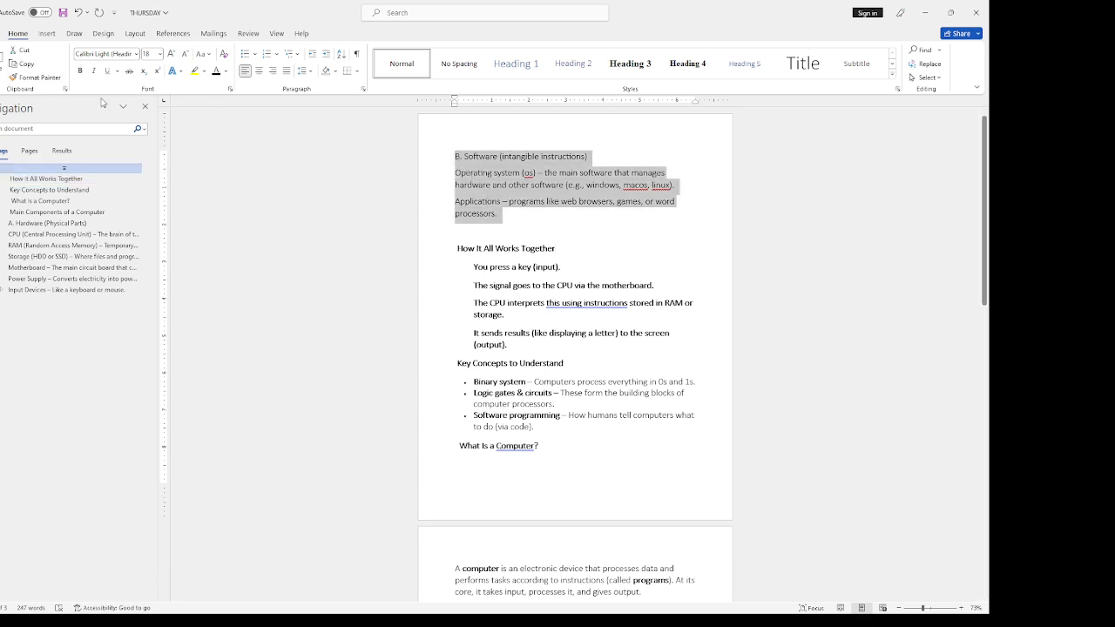
{"action": "left_click", "coordinate": [80, 71]}
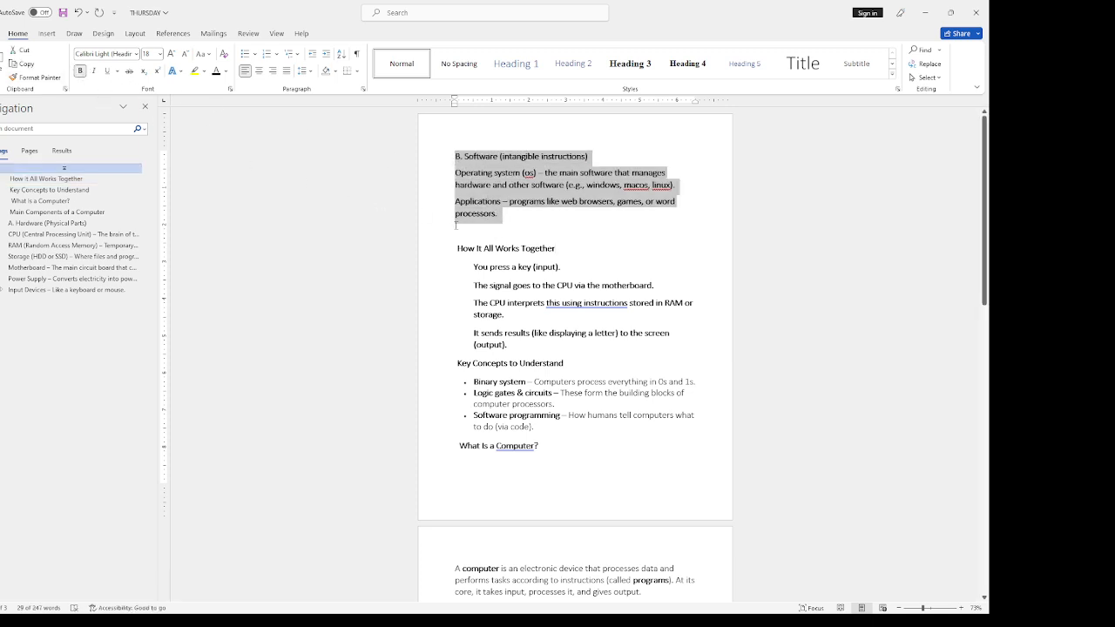
{"action": "left_click_drag", "start_coordinate": [537, 321], "coordinate": [456, 248]}
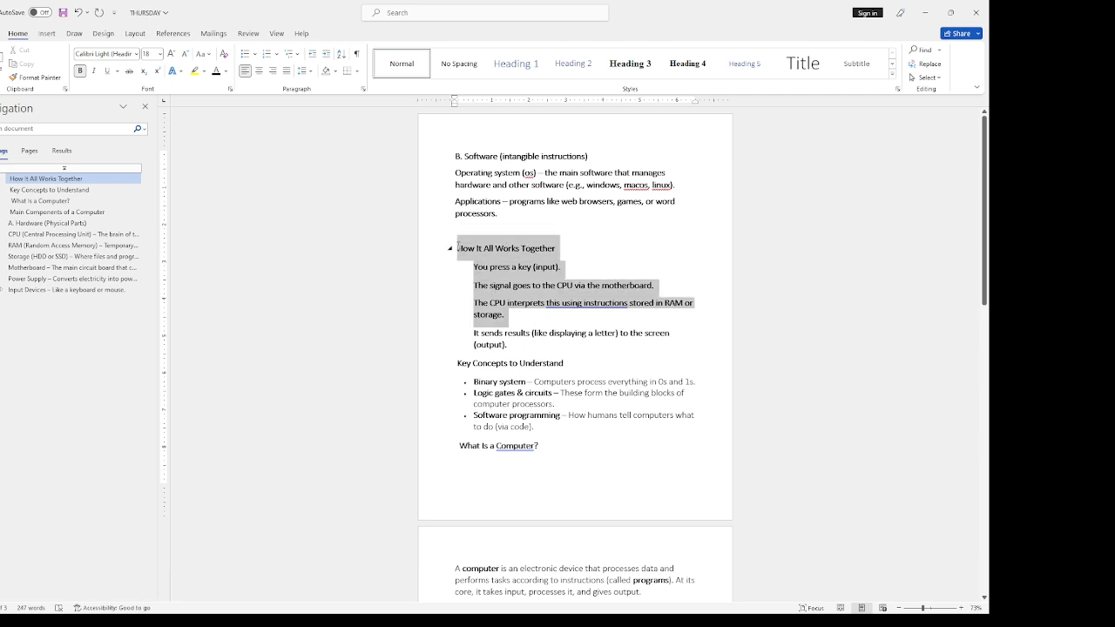
{"action": "left_click", "coordinate": [93, 70]}
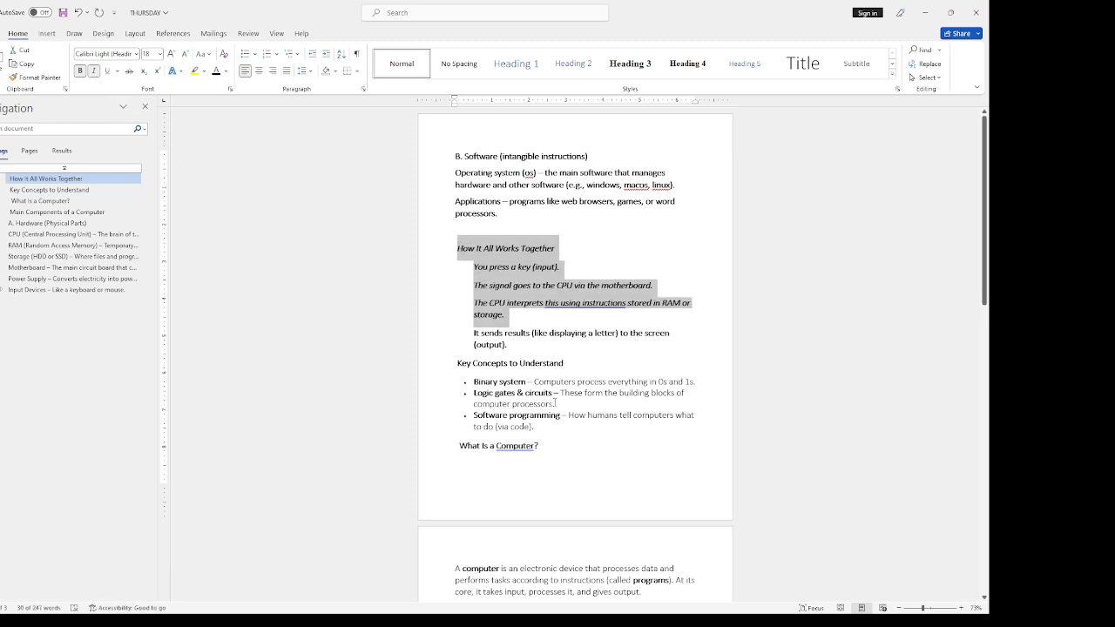
- Underline the text from "It sends results" through "Logic gates & circuits" and strike through the "Software programming" bullet and "What Is a Computer?" heading
{"action": "left_click_drag", "start_coordinate": [554, 403], "coordinate": [473, 333]}
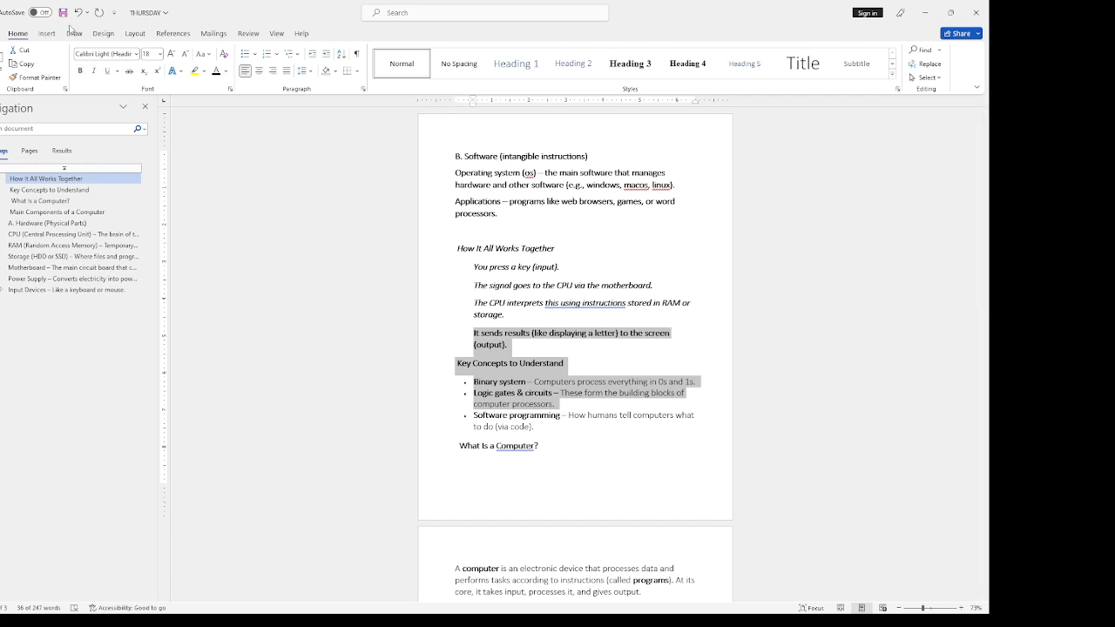
{"action": "left_click", "coordinate": [107, 71]}
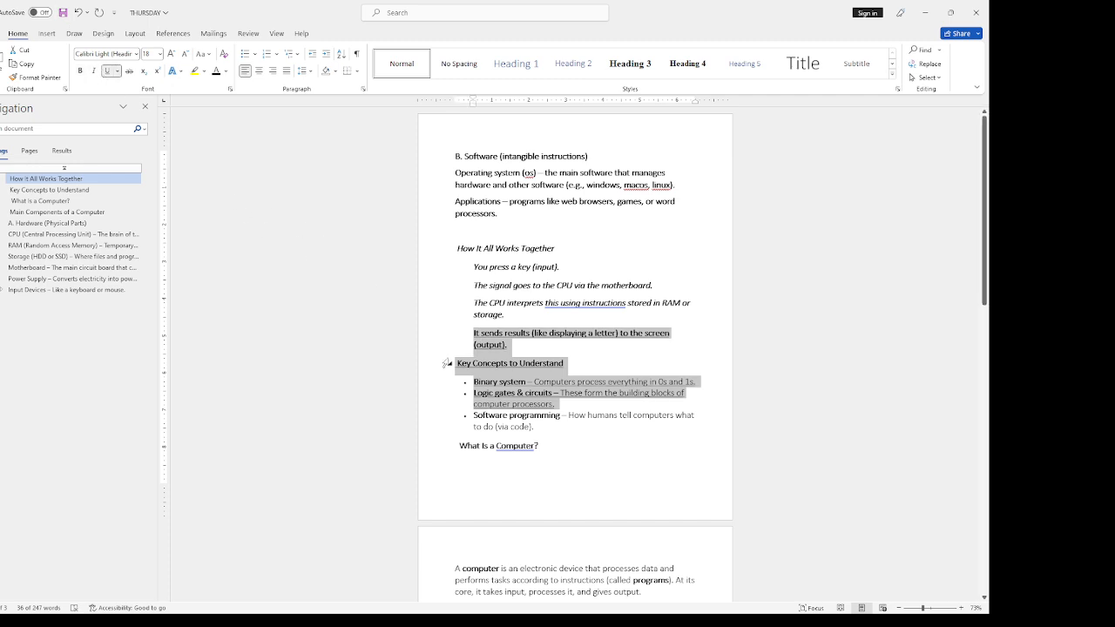
{"action": "scroll", "coordinate": [488, 370], "scroll_direction": "down", "scroll_amount": 3}
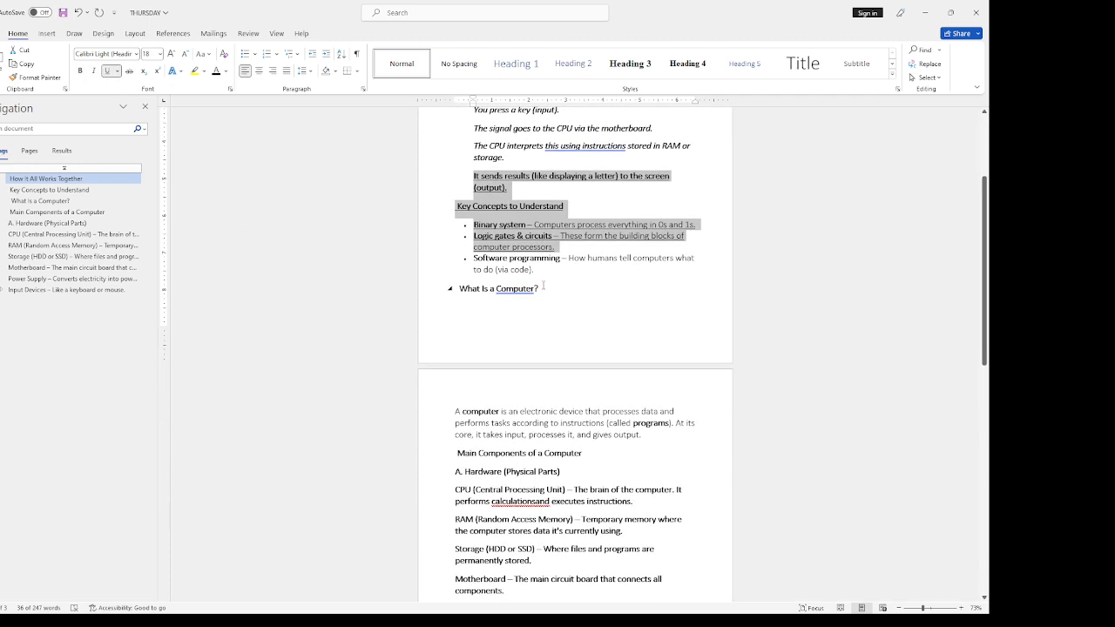
{"action": "left_click_drag", "start_coordinate": [543, 288], "coordinate": [473, 258]}
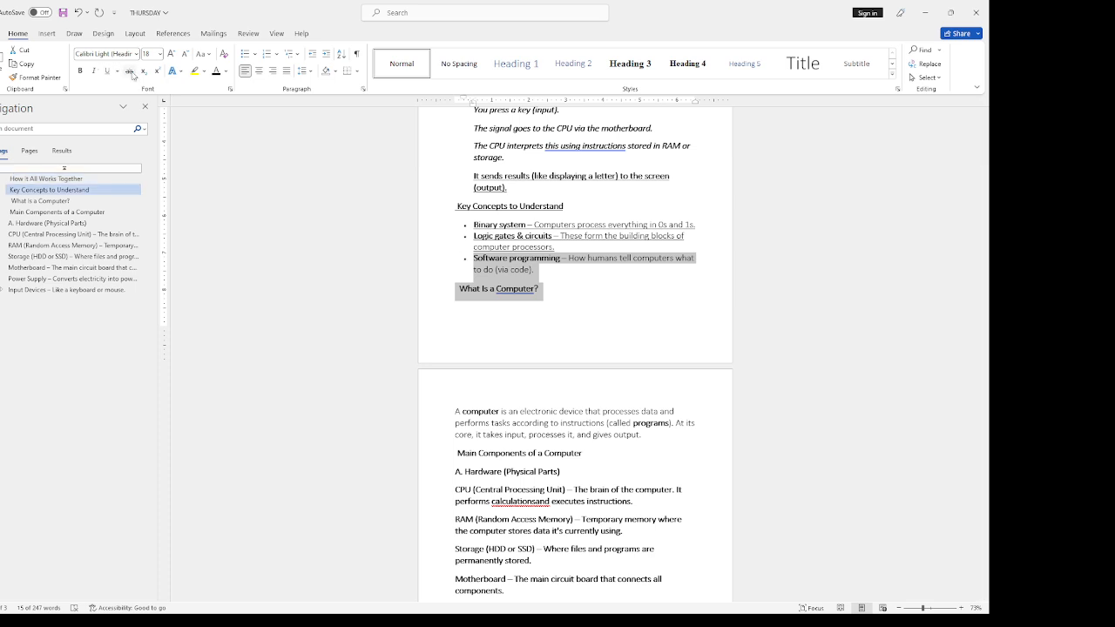
{"action": "left_click", "coordinate": [130, 71]}
- Apply a gold text effect from "calculationsand executes instructions" through the final "Applications" entry
{"action": "scroll", "coordinate": [571, 467], "scroll_direction": "down", "scroll_amount": 5}
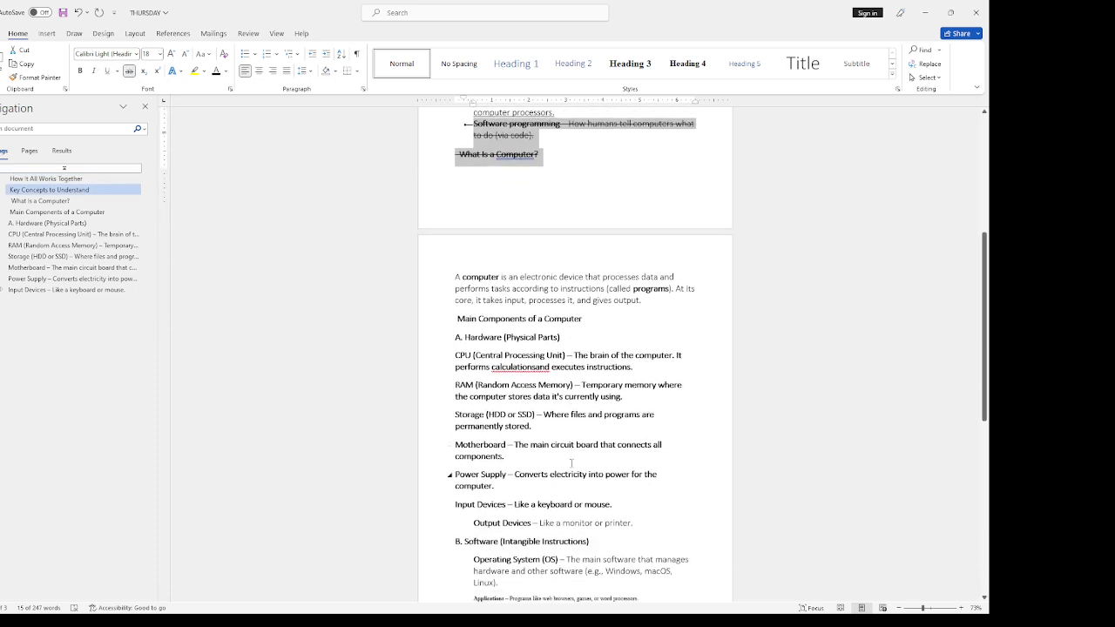
{"action": "scroll", "coordinate": [542, 395], "scroll_direction": "down", "scroll_amount": 1}
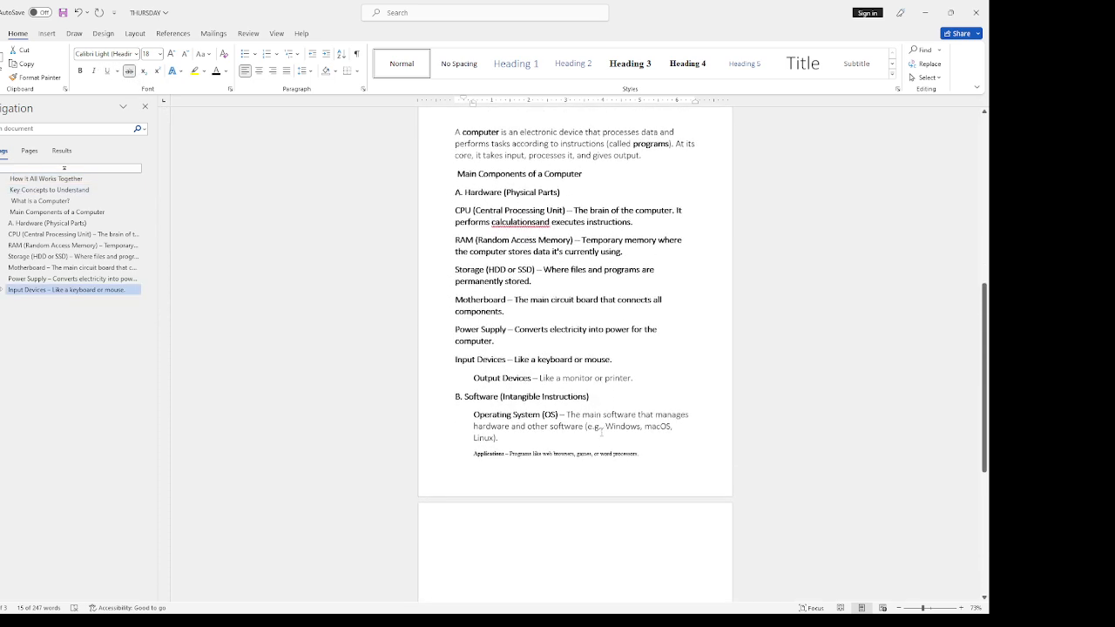
{"action": "left_click_drag", "start_coordinate": [647, 460], "coordinate": [491, 222]}
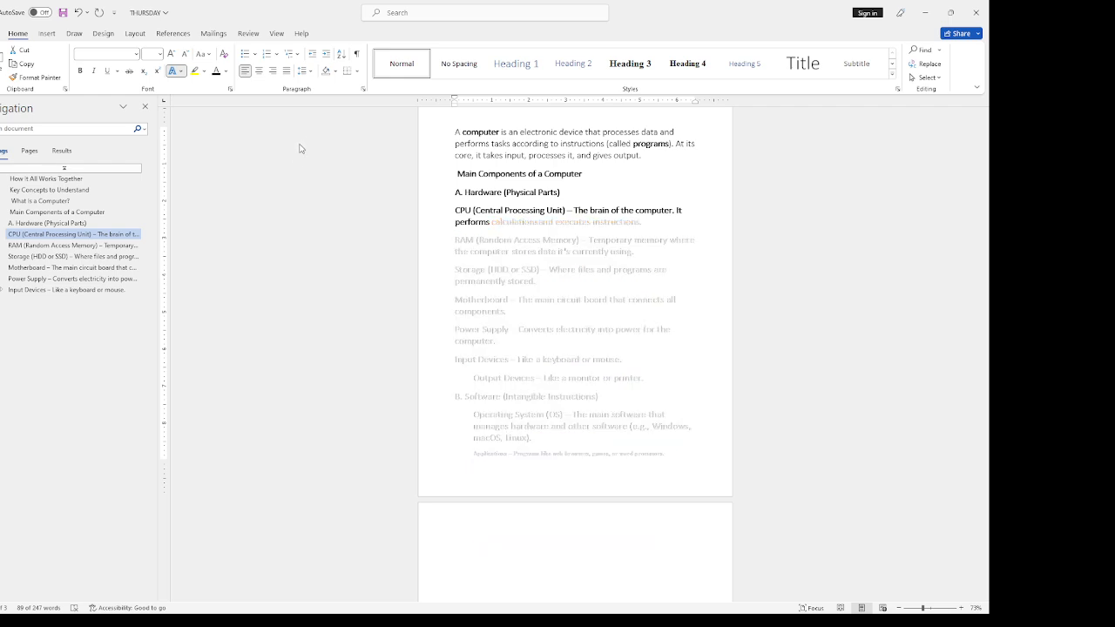
{"action": "left_click", "coordinate": [304, 99]}
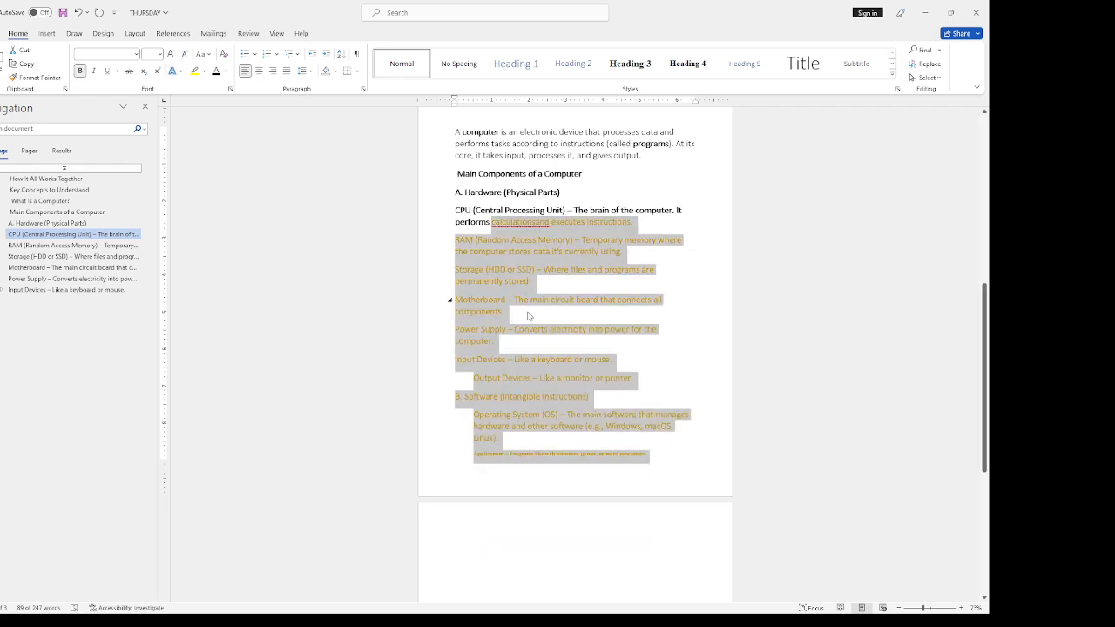
- Color the text from the "A computer is an electronic device" paragraph through the "A. Hardware (Physical Parts)" heading green
{"action": "scroll", "coordinate": [530, 315], "scroll_direction": "up", "scroll_amount": 1}
{"action": "scroll", "coordinate": [553, 244], "scroll_direction": "up", "scroll_amount": 1}
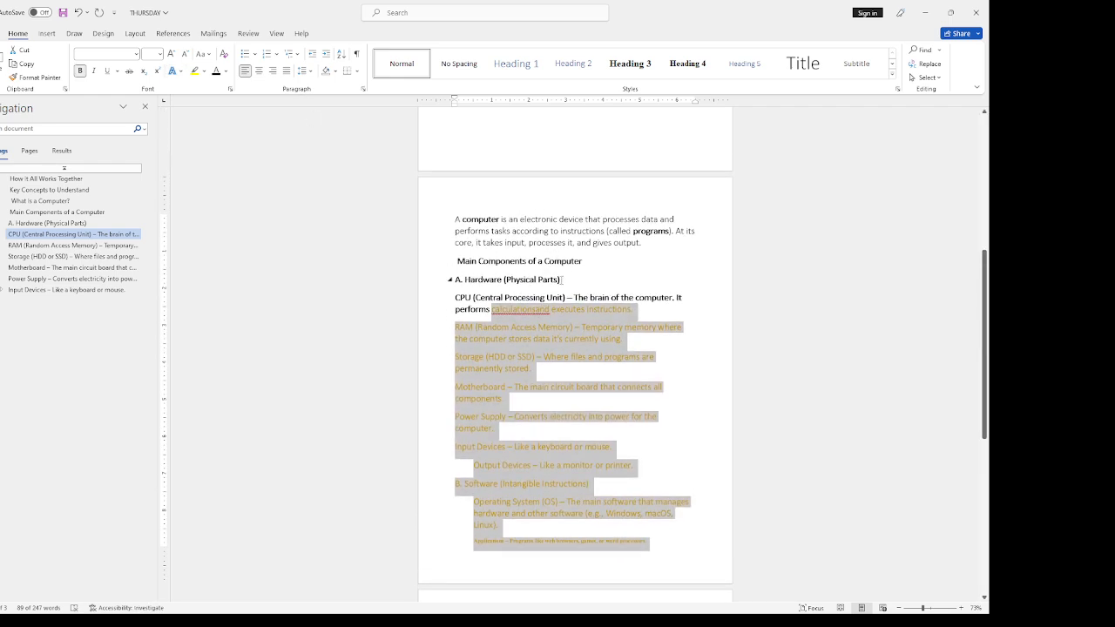
{"action": "left_click_drag", "start_coordinate": [562, 279], "coordinate": [461, 213]}
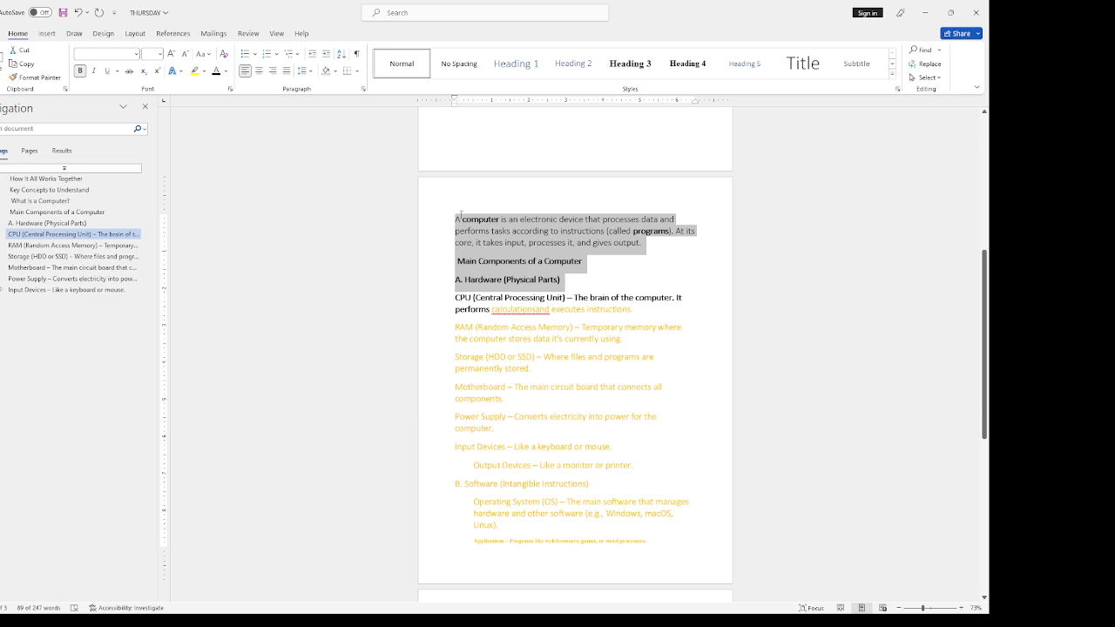
{"action": "left_click", "coordinate": [226, 73]}
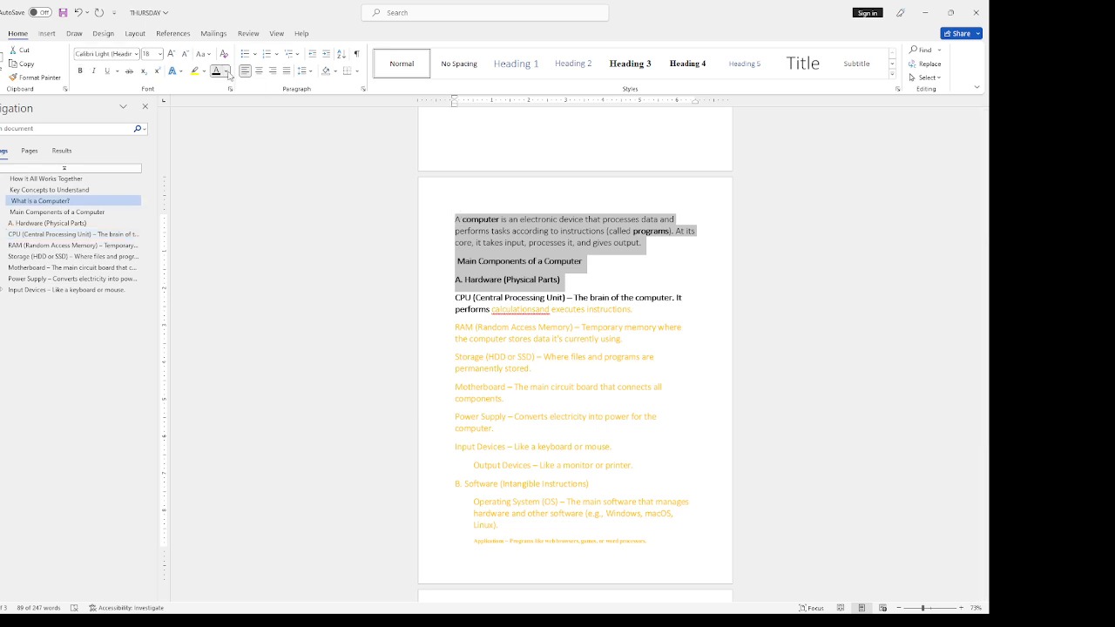
{"action": "left_click", "coordinate": [295, 154]}
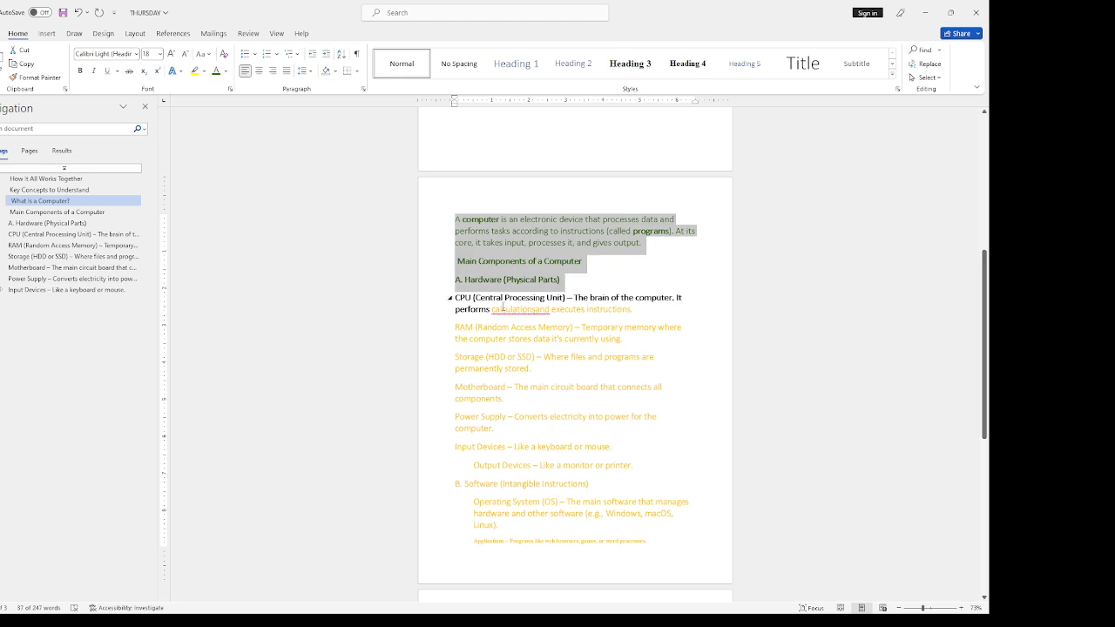
- Set the font color of all text on the second page to black
{"action": "scroll", "coordinate": [503, 308], "scroll_direction": "up", "scroll_amount": 2}
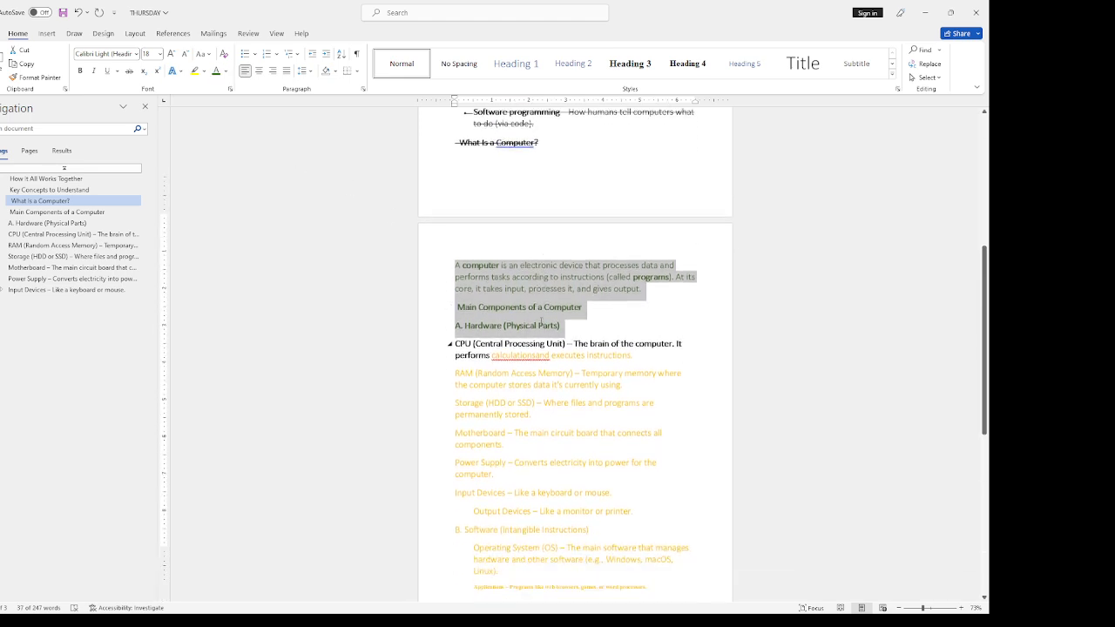
{"action": "scroll", "coordinate": [541, 322], "scroll_direction": "down", "scroll_amount": 1}
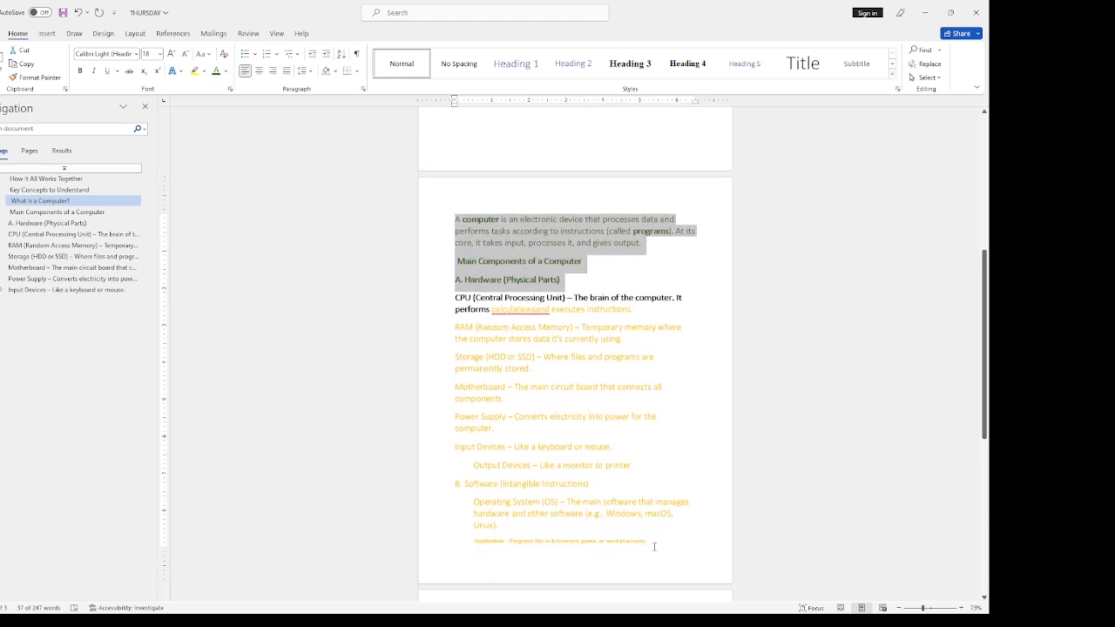
{"action": "left_click_drag", "start_coordinate": [654, 546], "coordinate": [454, 220]}
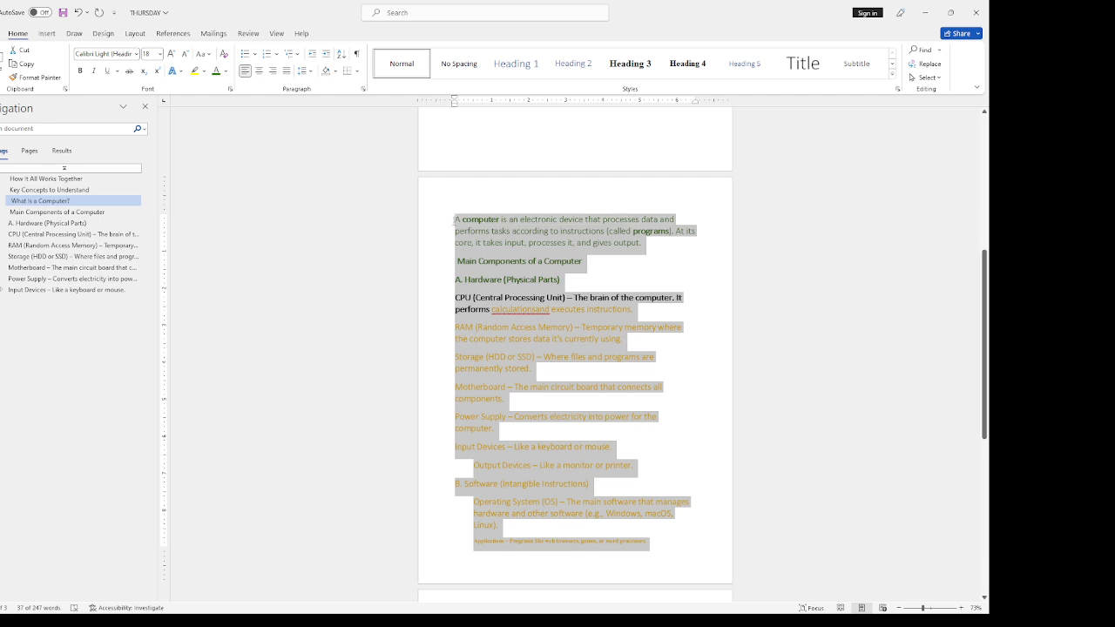
{"action": "left_click", "coordinate": [222, 71]}
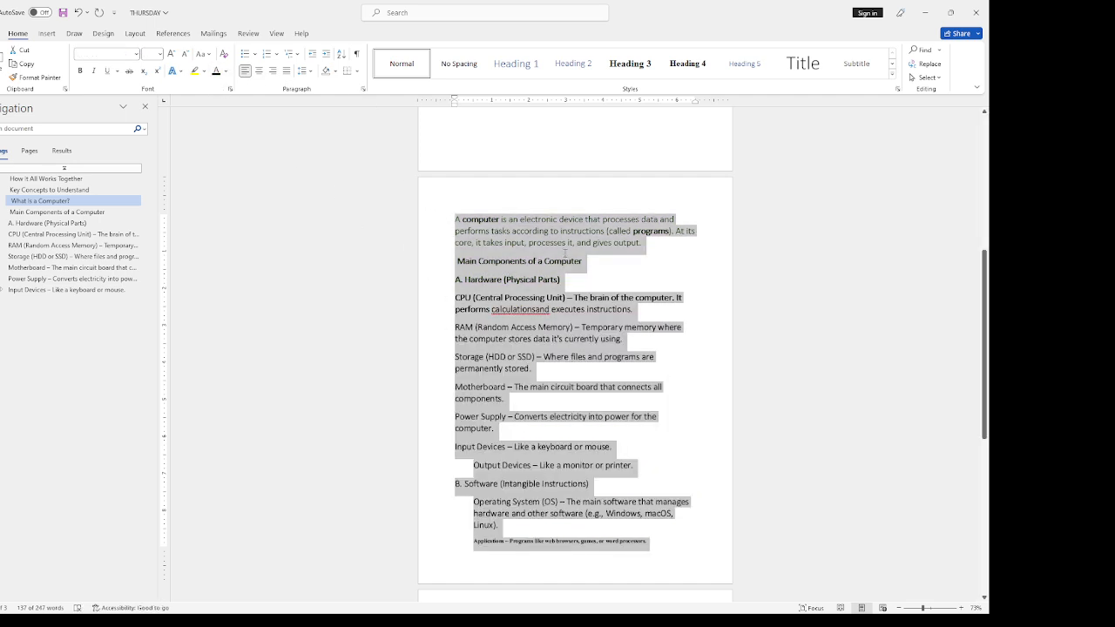
- Highlight the "Storage (HDD or SSD)" paragraph in yellow
{"action": "left_click", "coordinate": [566, 245]}
{"action": "triple_click", "coordinate": [527, 363]}
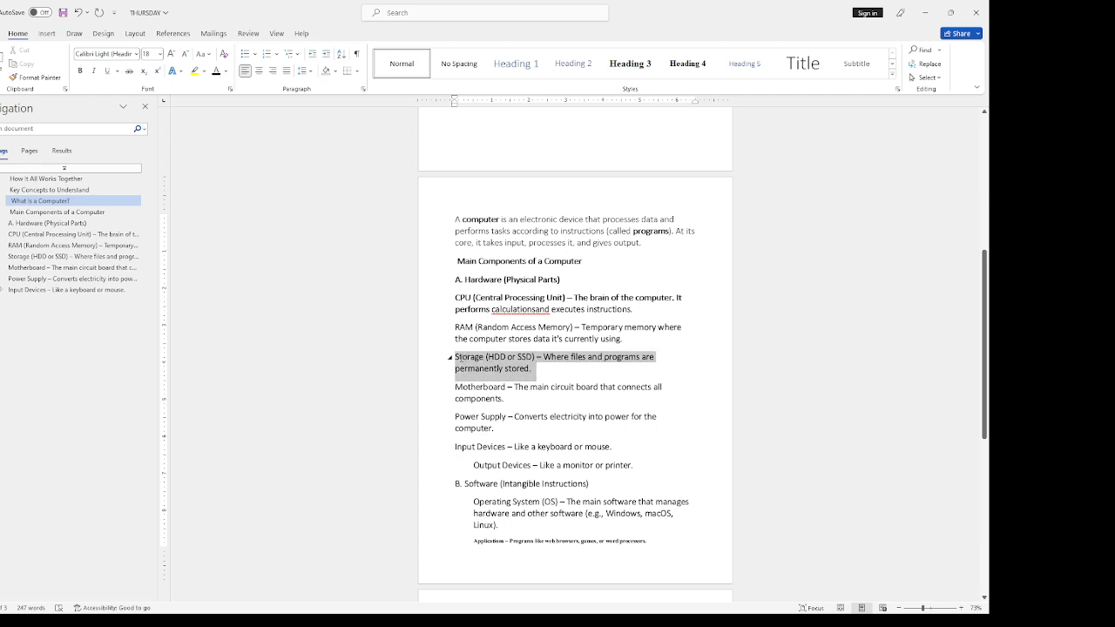
{"action": "left_click", "coordinate": [205, 73]}
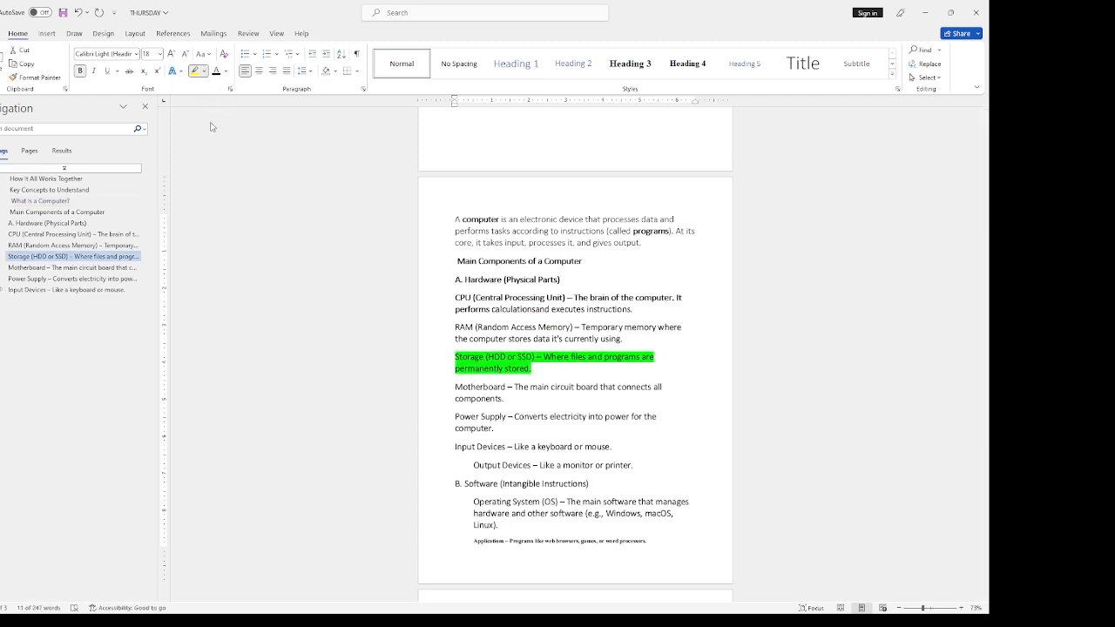
{"action": "left_click", "coordinate": [197, 91]}
{"action": "left_click", "coordinate": [578, 349]}
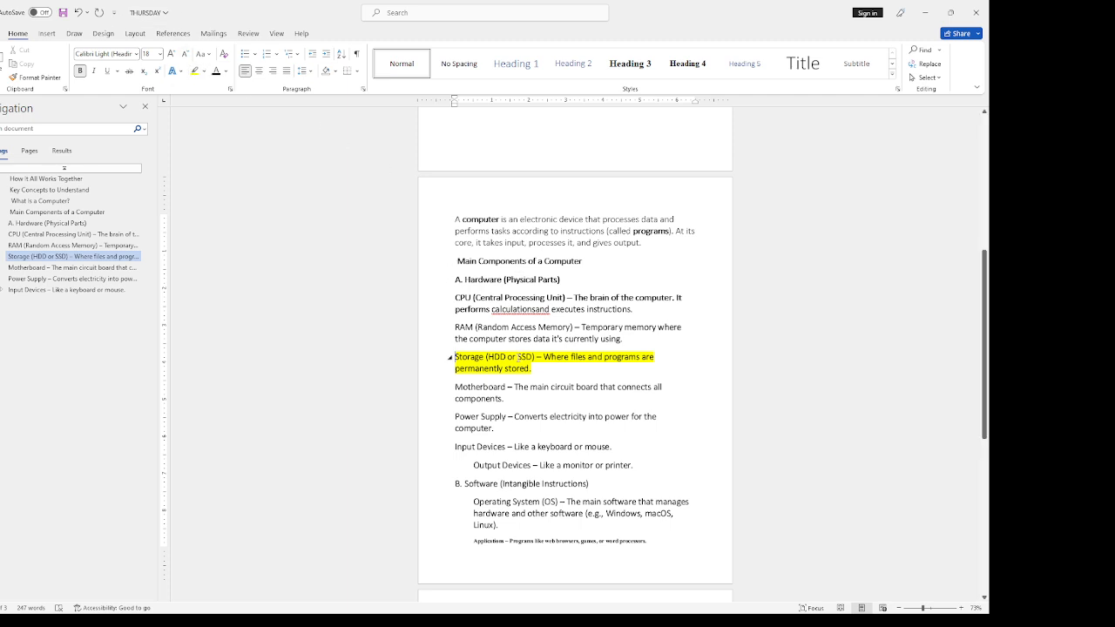
- Remove the highlight from the "Storage (HDD or SSD)" paragraph
{"action": "left_click_drag", "start_coordinate": [539, 374], "coordinate": [455, 338]}
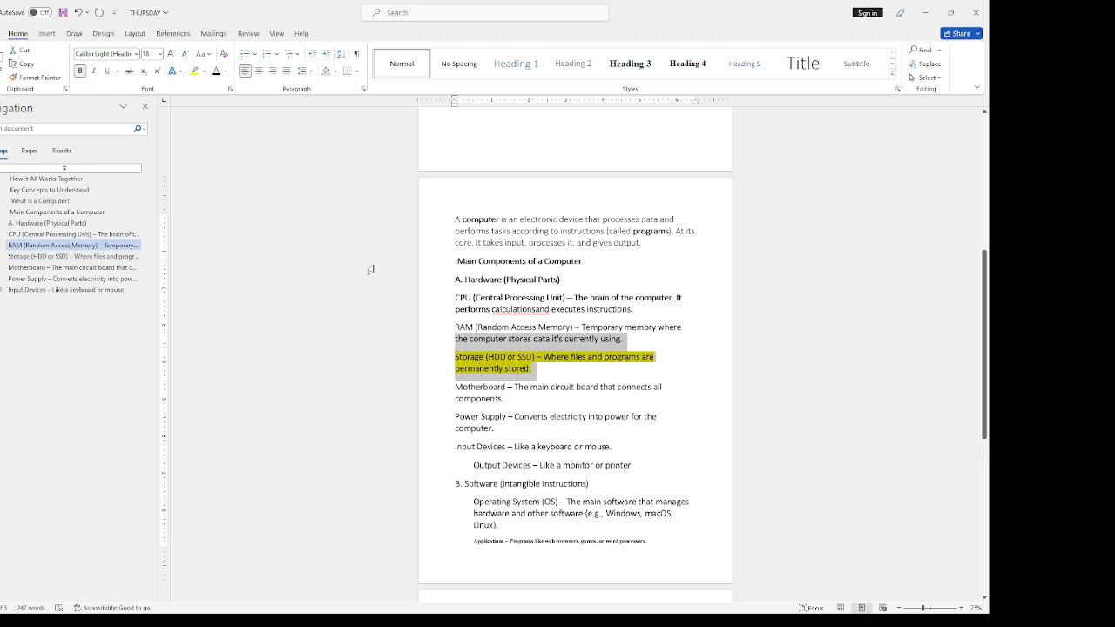
{"action": "left_click", "coordinate": [195, 71]}
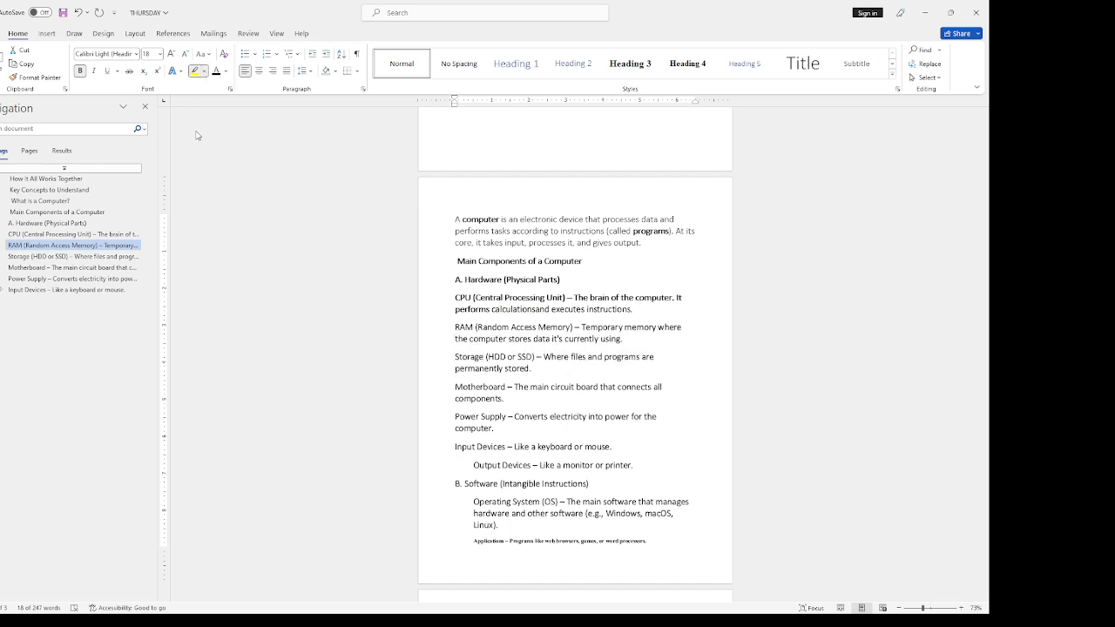
{"action": "left_click", "coordinate": [262, 179]}
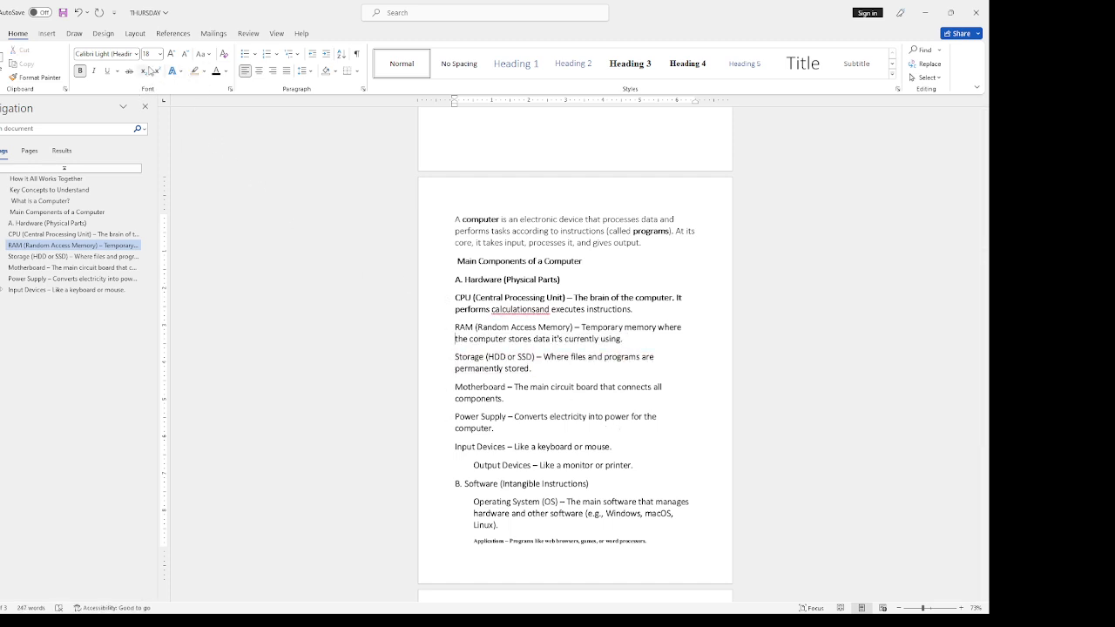
- Write "LOG1" on the blank last page, with the 1 as a subscript
{"action": "scroll", "coordinate": [461, 303], "scroll_direction": "down", "scroll_amount": 4}
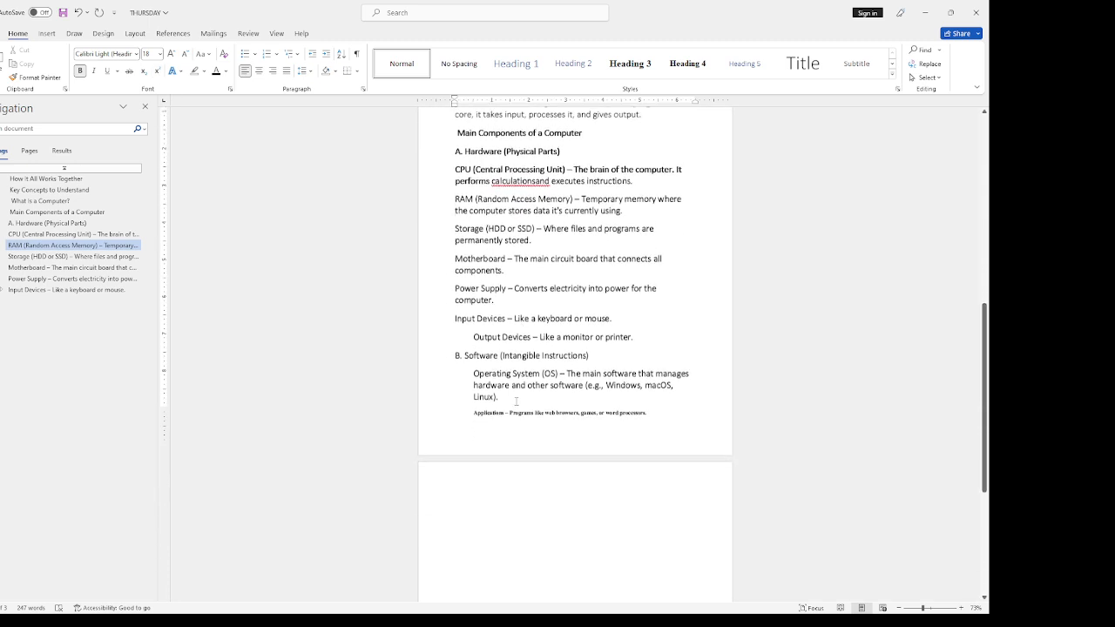
{"action": "left_click", "coordinate": [488, 460]}
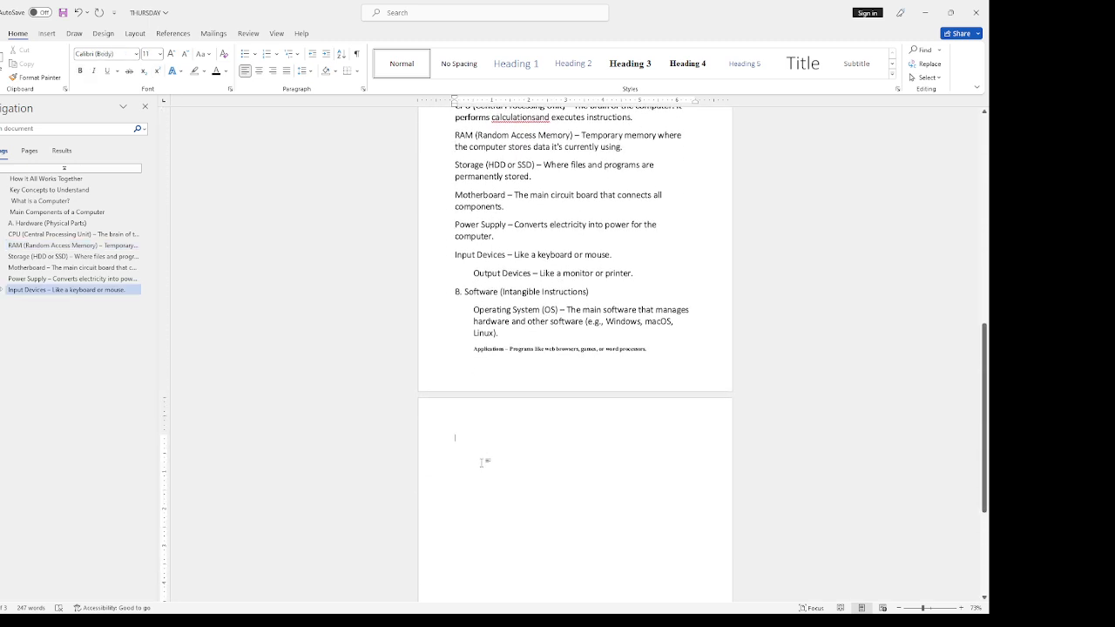
{"action": "type", "text": "LOG1"}
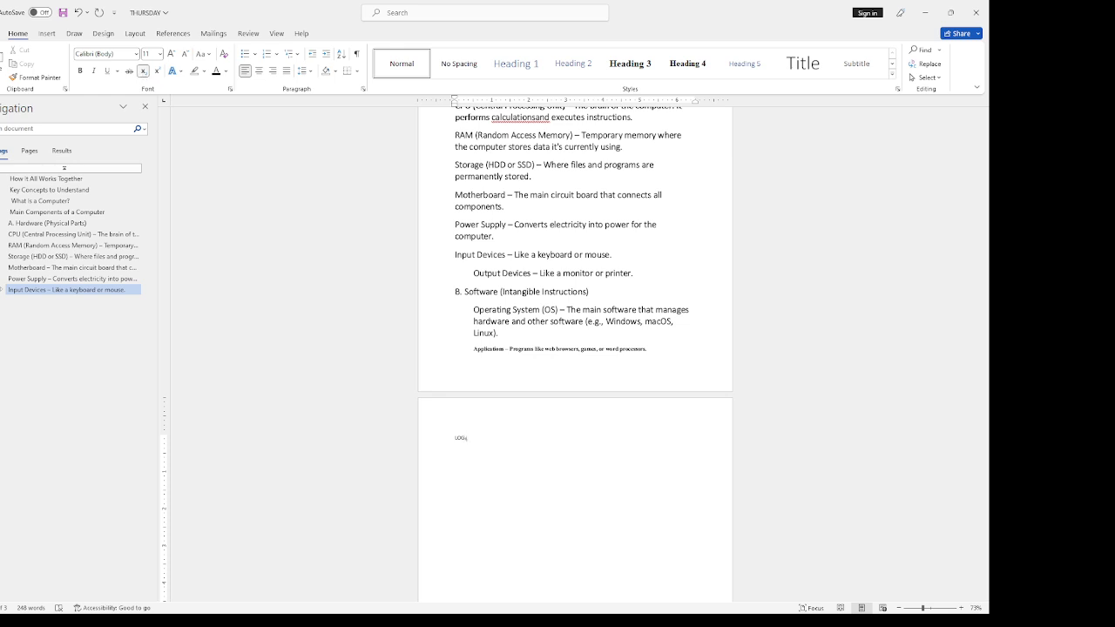
- Continue the "LOG" expression on the last page with a subscript 4 and a superscript 7
{"action": "type", "text": "4"}
{"action": "left_click", "coordinate": [145, 73]}
{"action": "left_click", "coordinate": [158, 73]}
{"action": "type", "text": "7"}
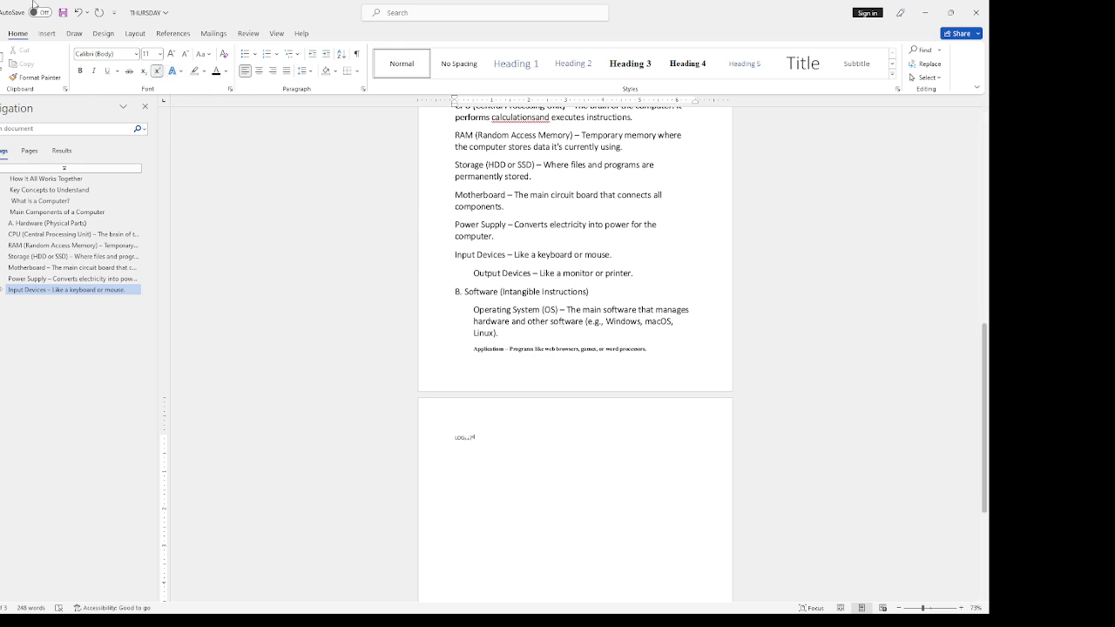
{"action": "left_click", "coordinate": [490, 259]}
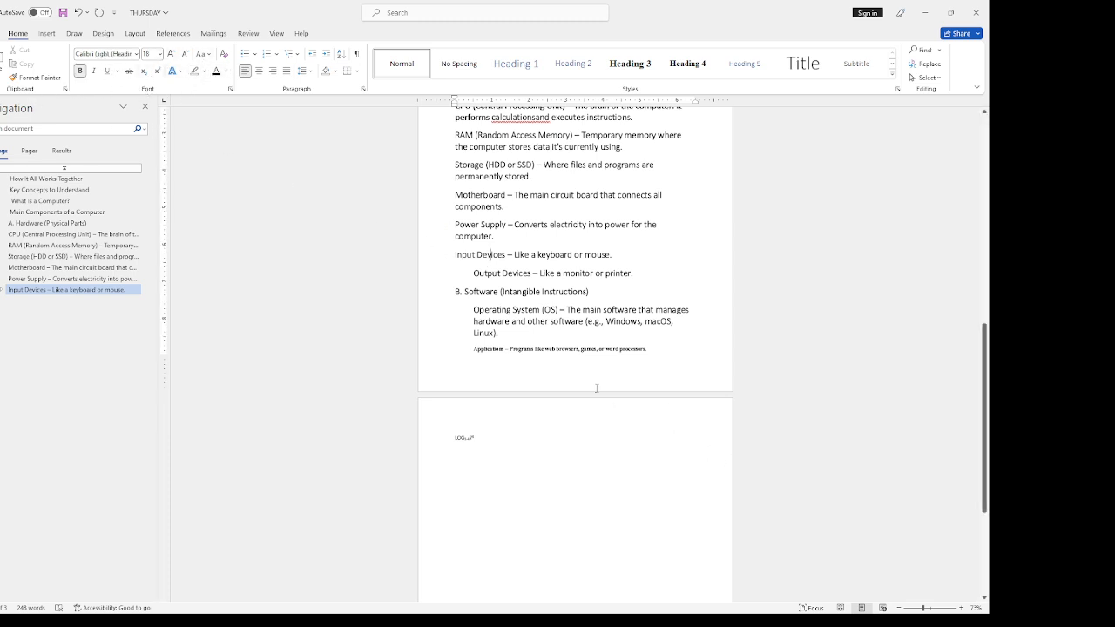
{"action": "left_click", "coordinate": [374, 620]}
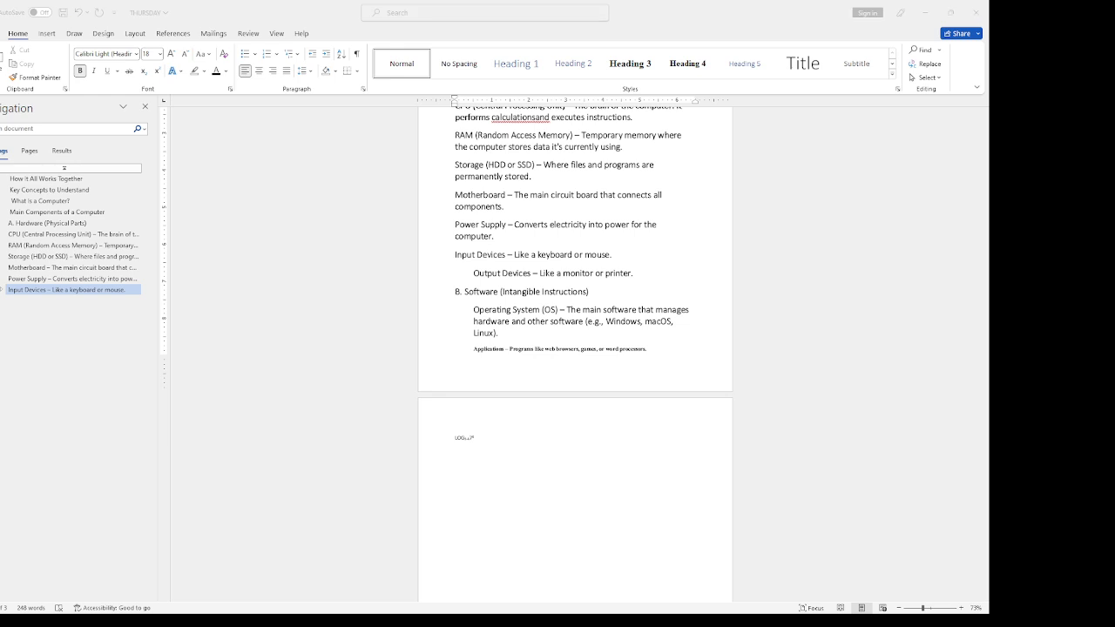
{"action": "left_click", "coordinate": [349, 6]}
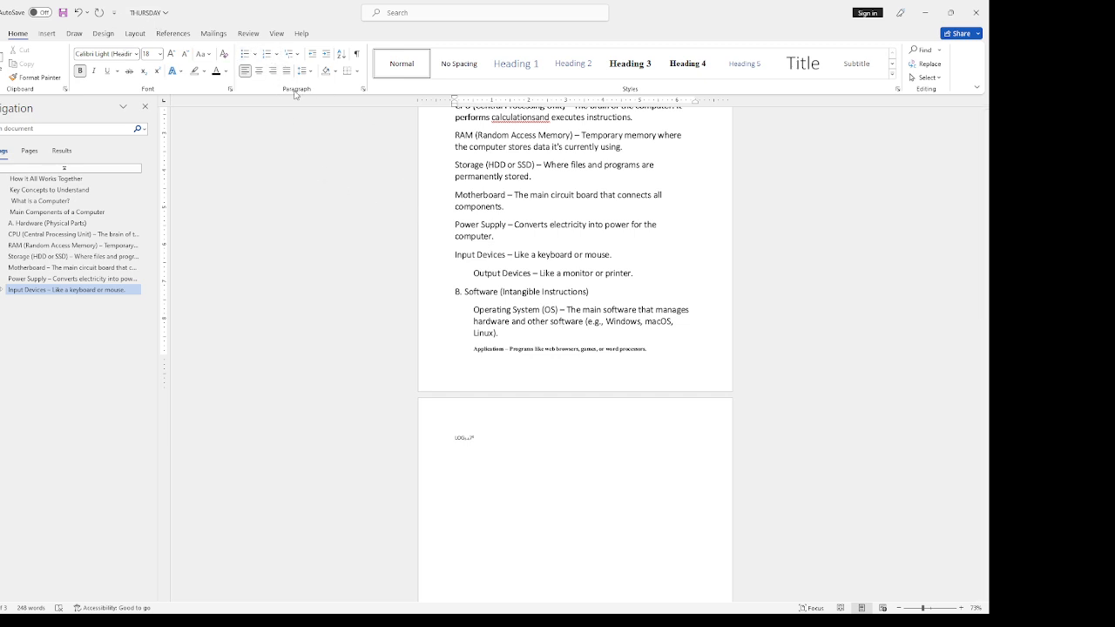
- Split the "A computer is an electronic device" paragraph into separate lines after "electronic", "data and", "according to", "(called programs)." and "takes input,"
{"action": "scroll", "coordinate": [550, 279], "scroll_direction": "up", "scroll_amount": 5}
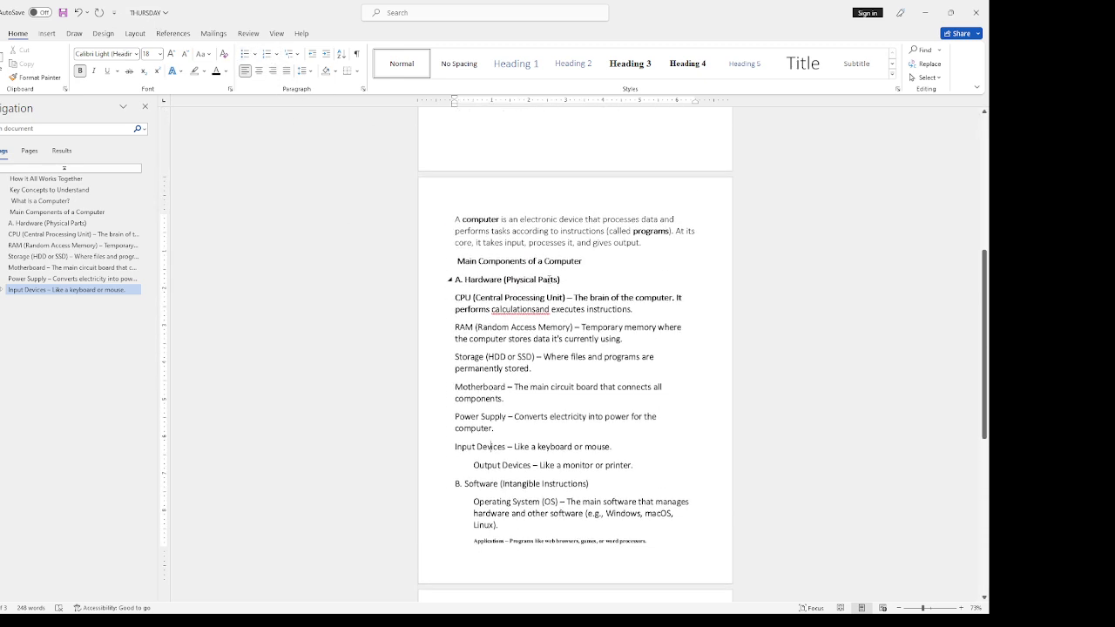
{"action": "left_click", "coordinate": [558, 219]}
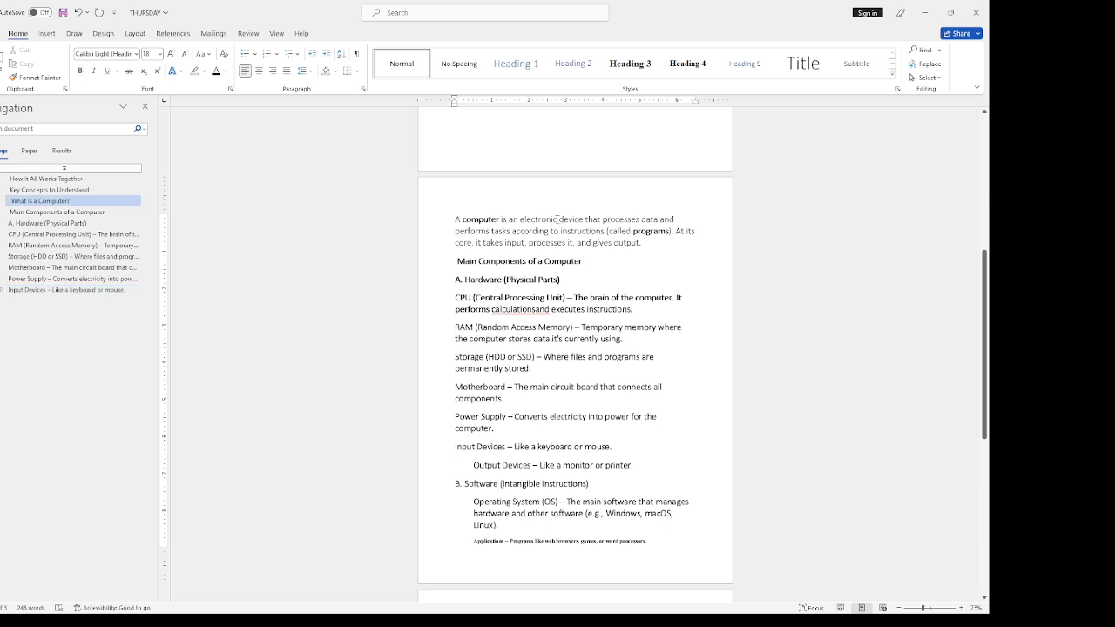
{"action": "key", "text": "ctrl+Return"}
{"action": "left_click", "coordinate": [573, 219]}
{"action": "key", "text": "Return"}
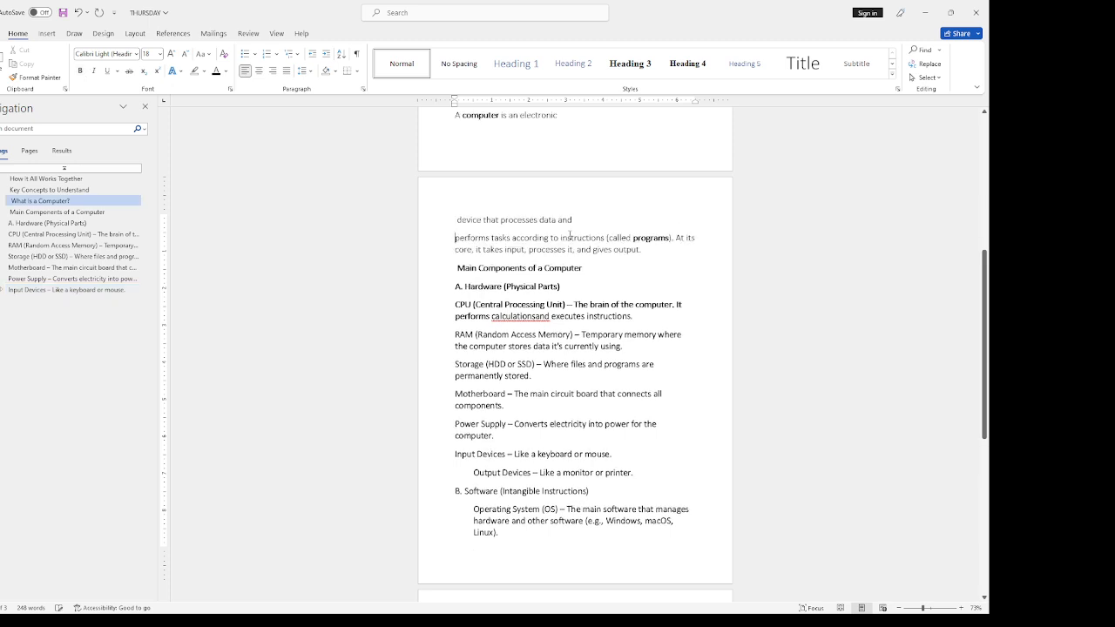
{"action": "left_click", "coordinate": [559, 237]}
{"action": "key", "text": "Return"}
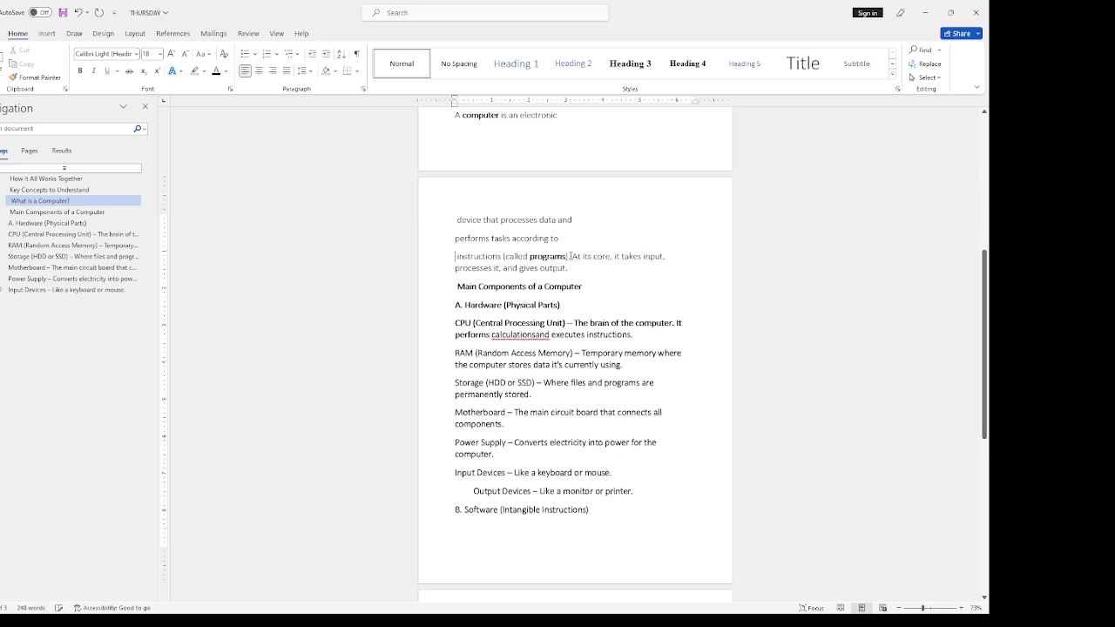
{"action": "left_click", "coordinate": [571, 256]}
{"action": "key", "text": "Return"}
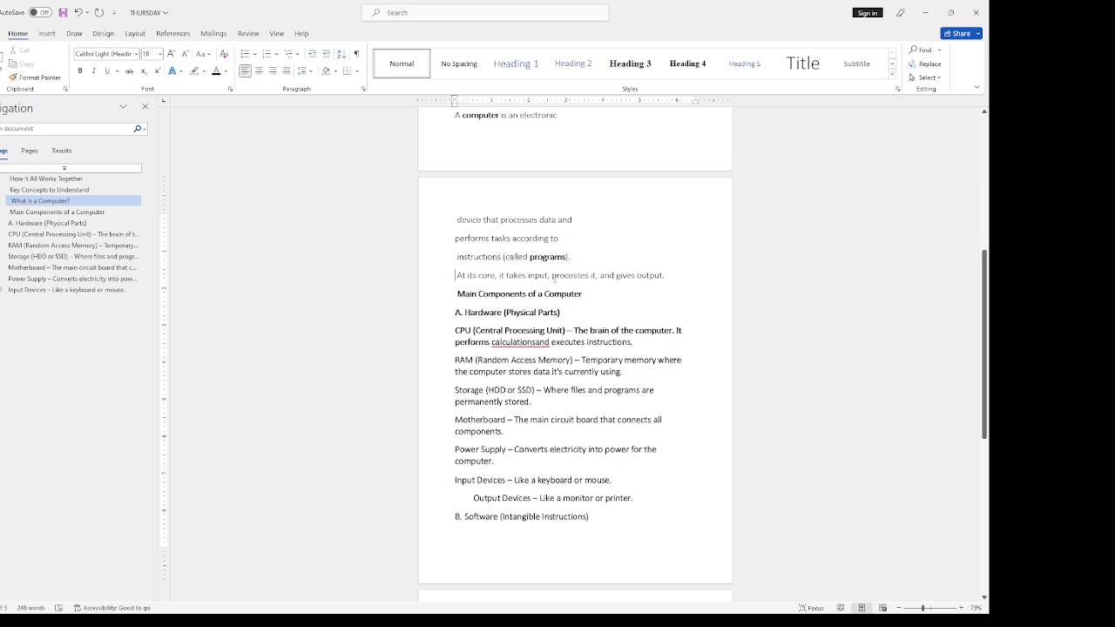
{"action": "left_click", "coordinate": [550, 275]}
{"action": "key", "text": "Return"}
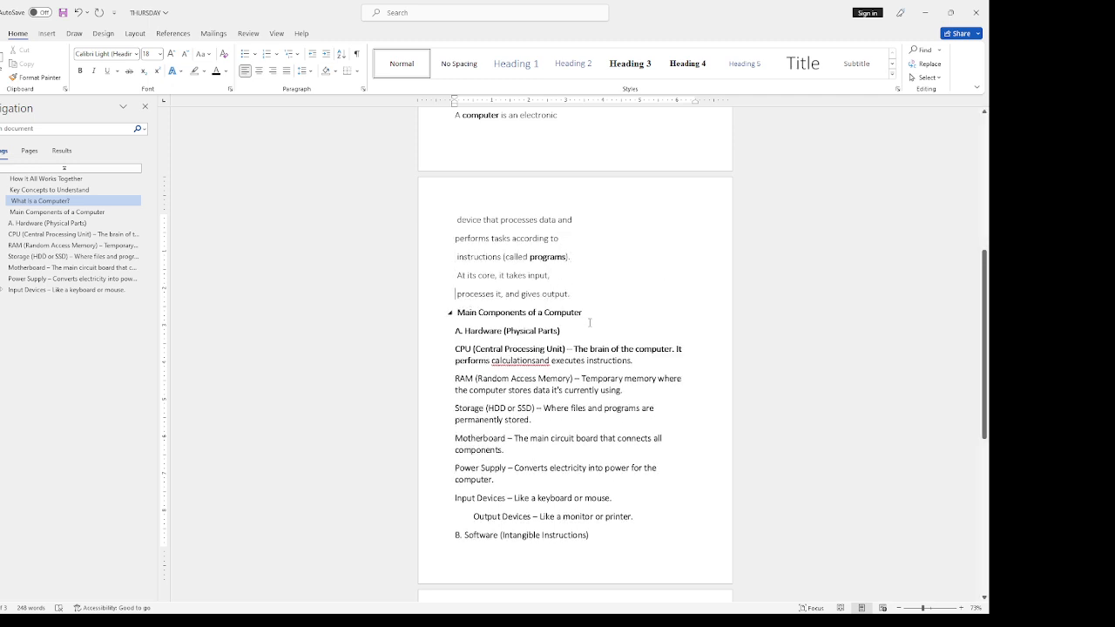
- Format the lines from "device that processes data and" through "Main Components of a Computer" as a bulleted list with the multicolored diamond bullet
{"action": "left_click_drag", "start_coordinate": [583, 313], "coordinate": [455, 219]}
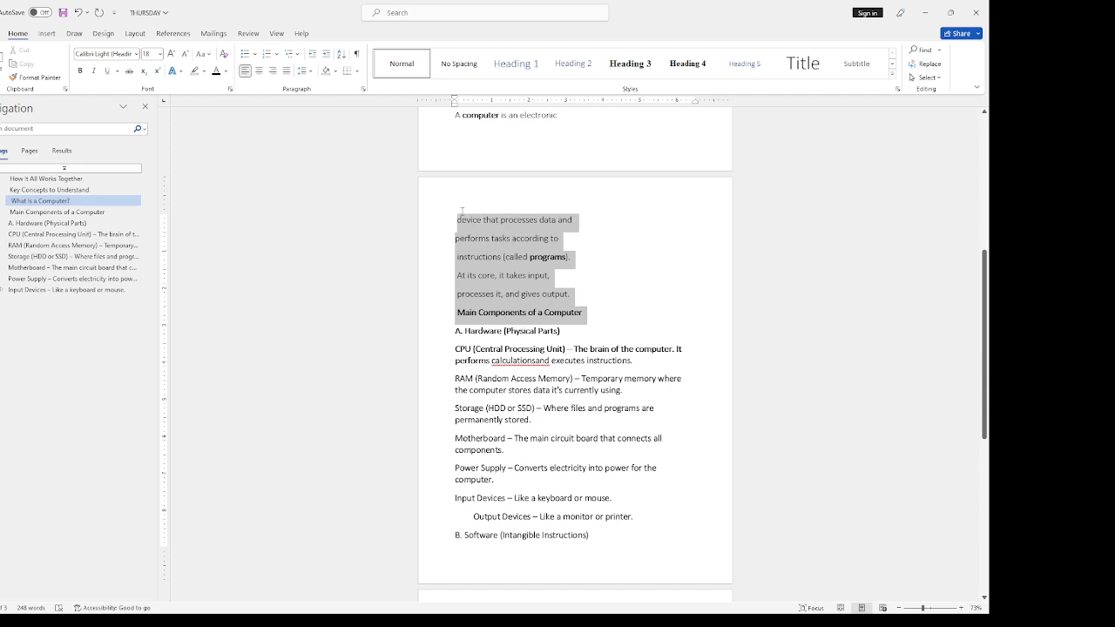
{"action": "left_click", "coordinate": [244, 53]}
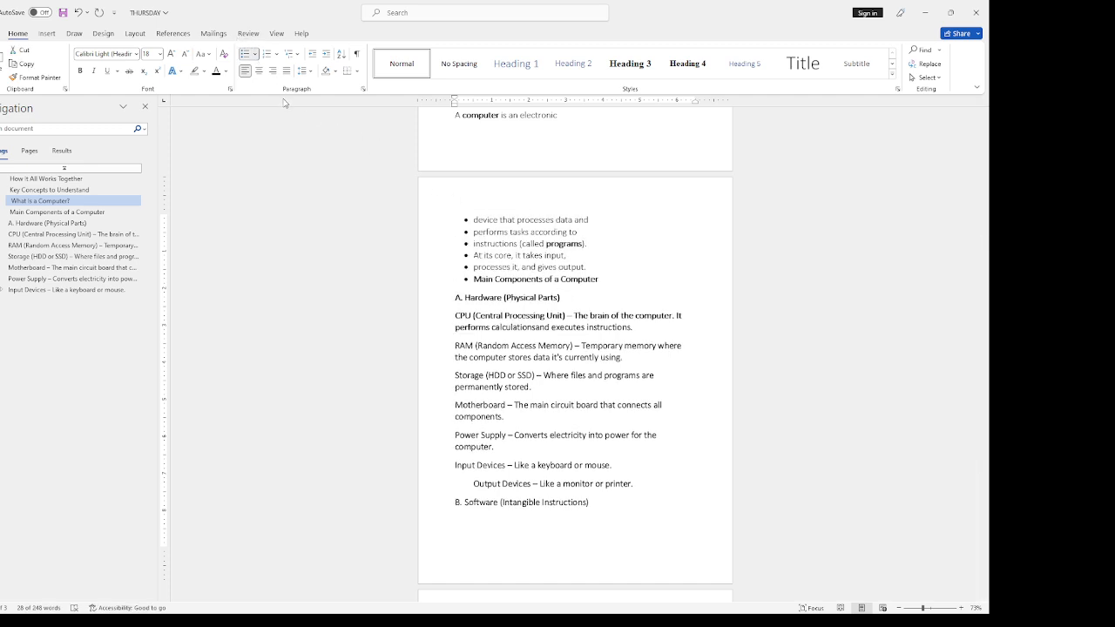
{"action": "left_click", "coordinate": [352, 92]}
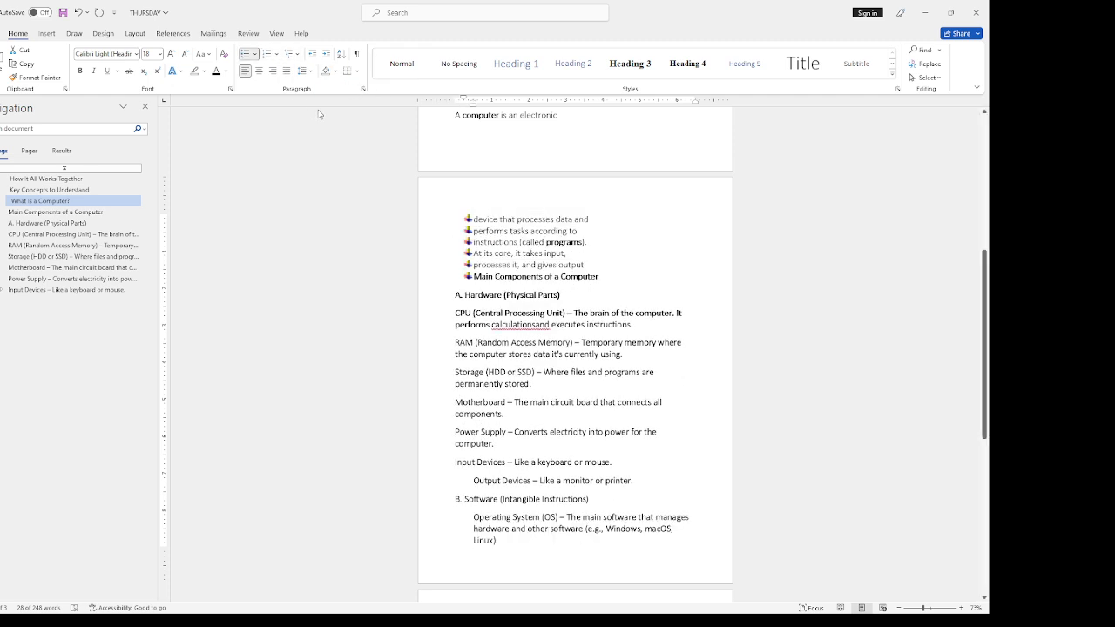
- Convert the selected lines into a numbered list using the 1) 2) 3) format
{"action": "left_click", "coordinate": [269, 54]}
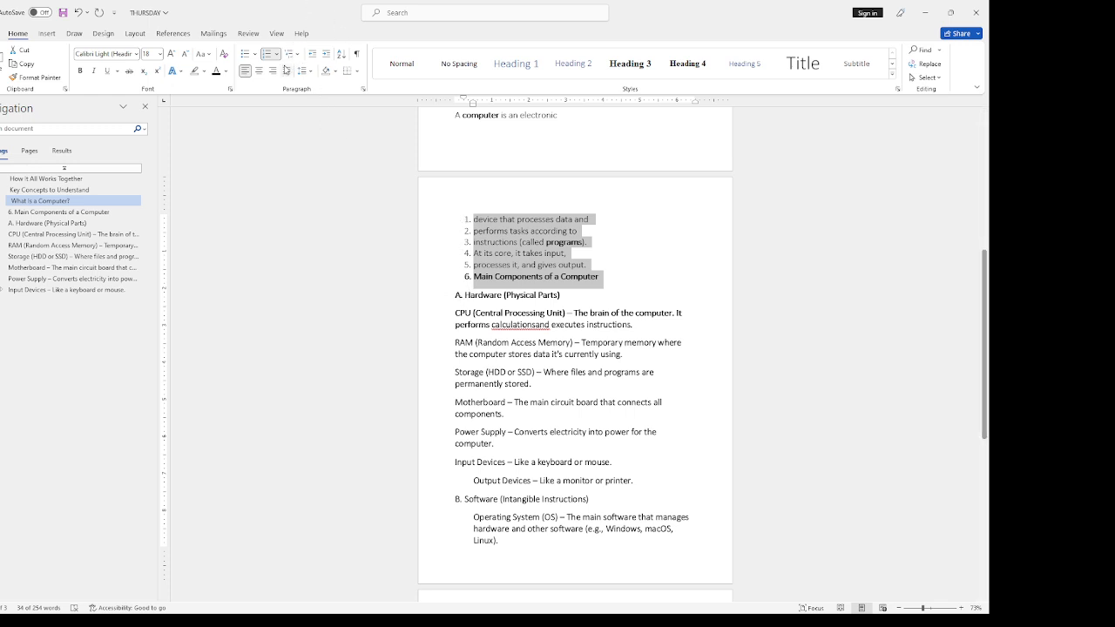
{"action": "left_click", "coordinate": [388, 179]}
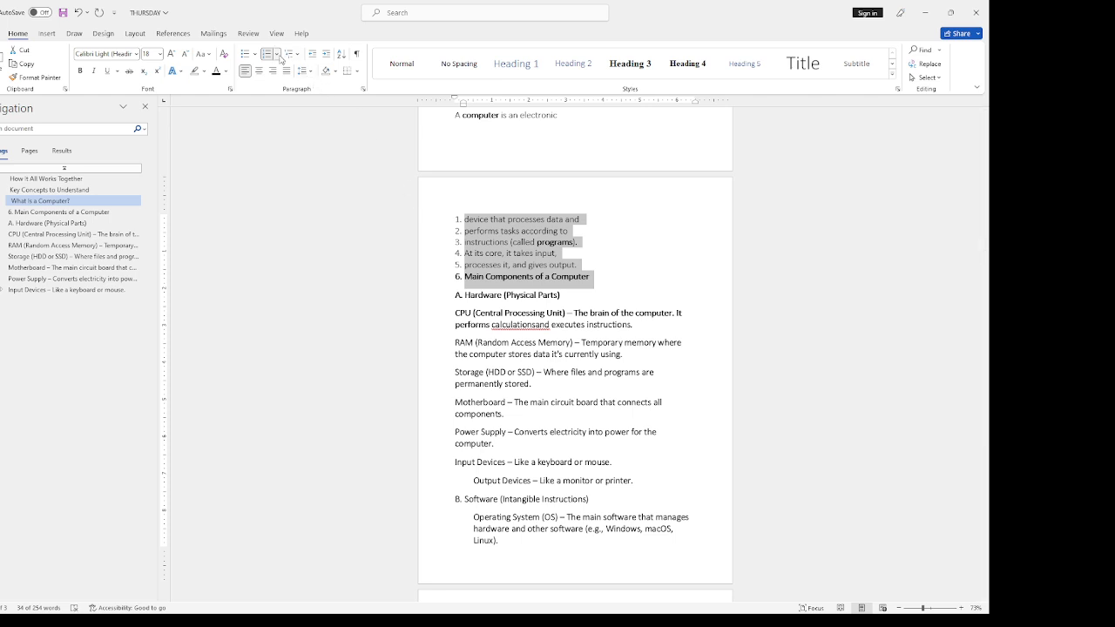
{"action": "left_click", "coordinate": [366, 193]}
{"action": "key", "text": "ctrl+z"}
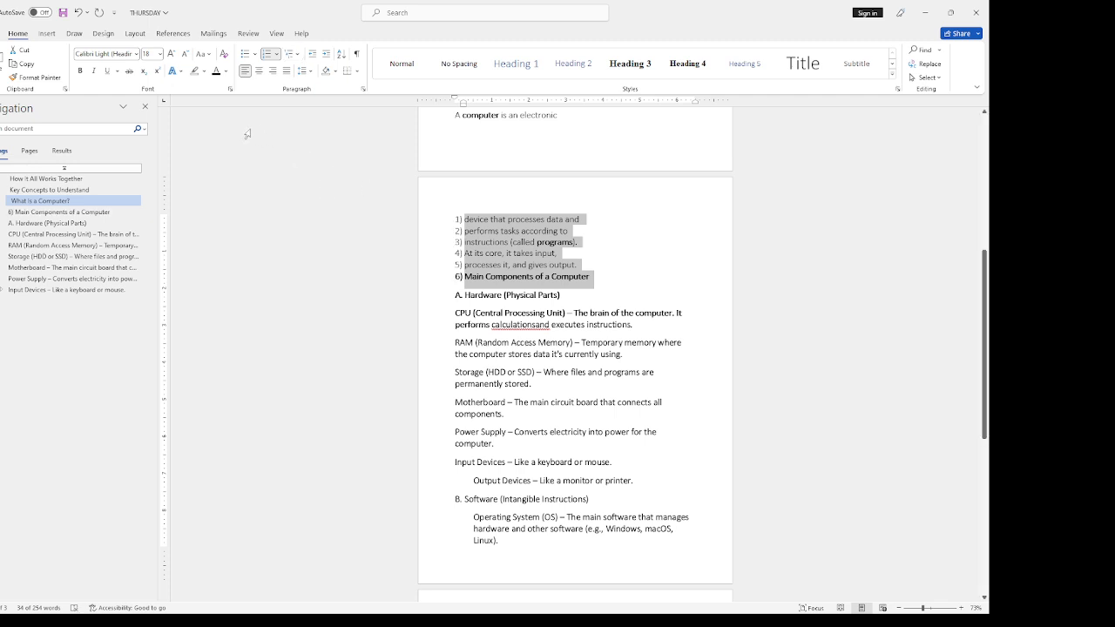
- Indent the numbered list by a net one level and sort its items in descending order
{"action": "left_click", "coordinate": [325, 54]}
{"action": "left_click", "coordinate": [325, 54]}
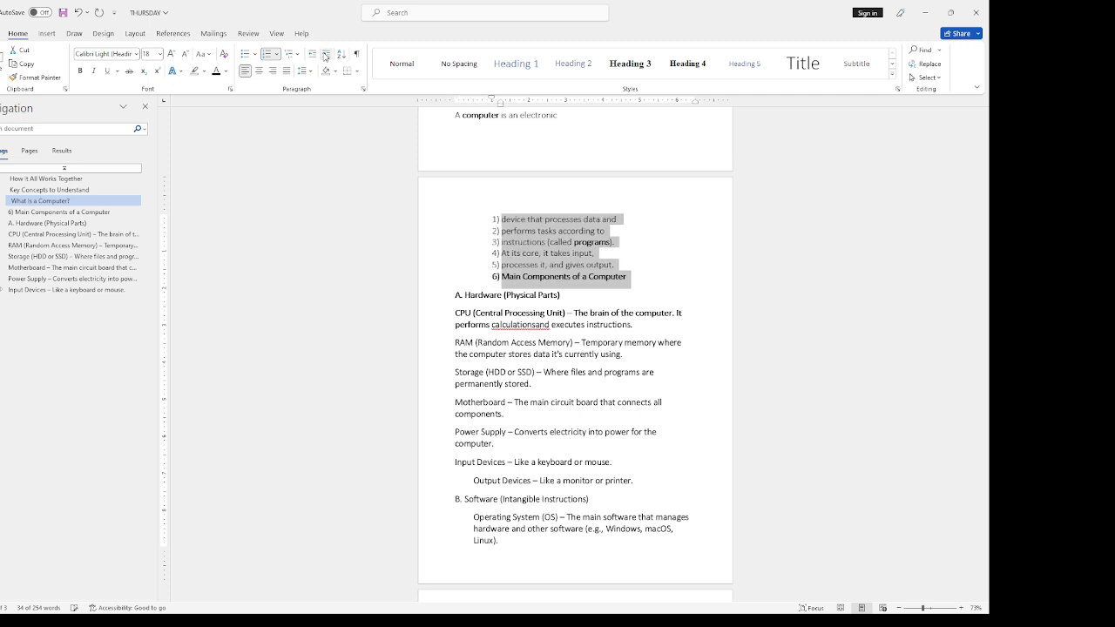
{"action": "left_click", "coordinate": [311, 55]}
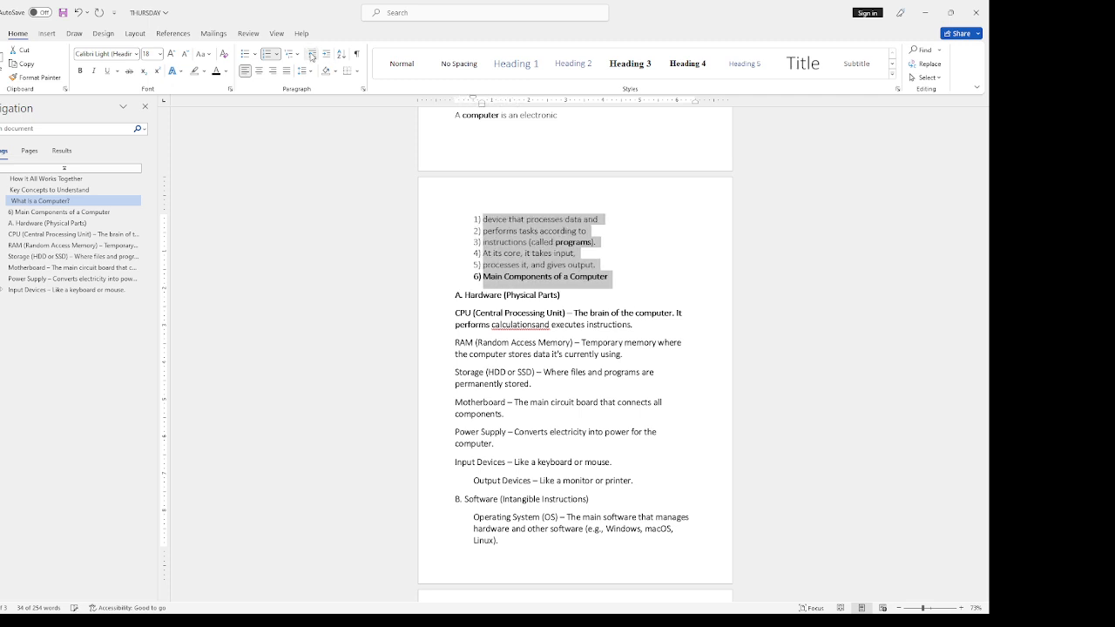
{"action": "left_click", "coordinate": [339, 57]}
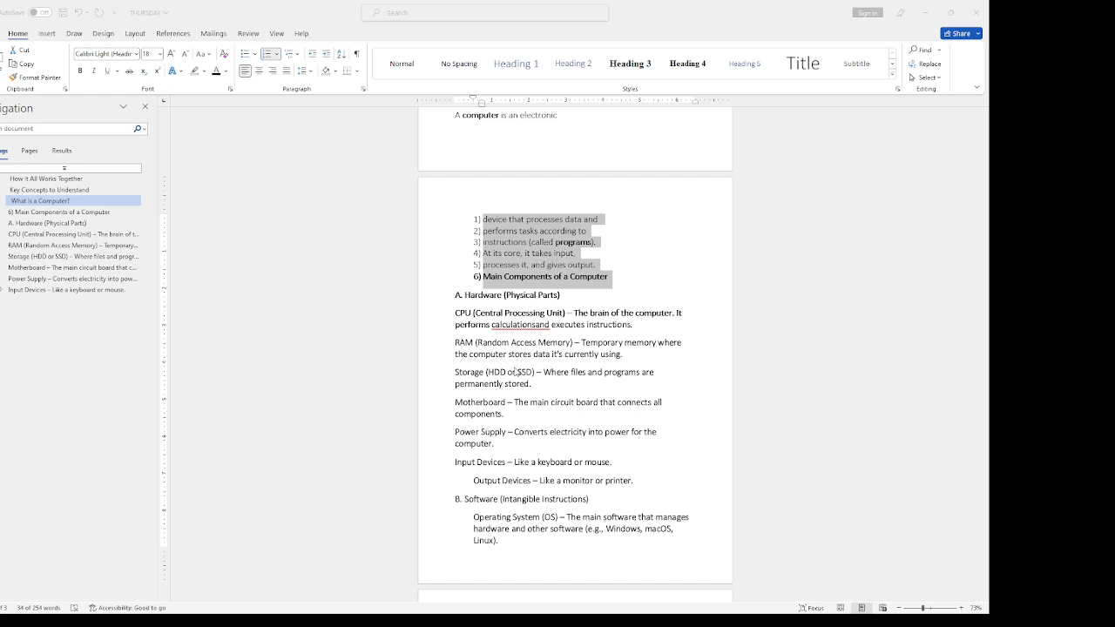
{"action": "left_click", "coordinate": [514, 370]}
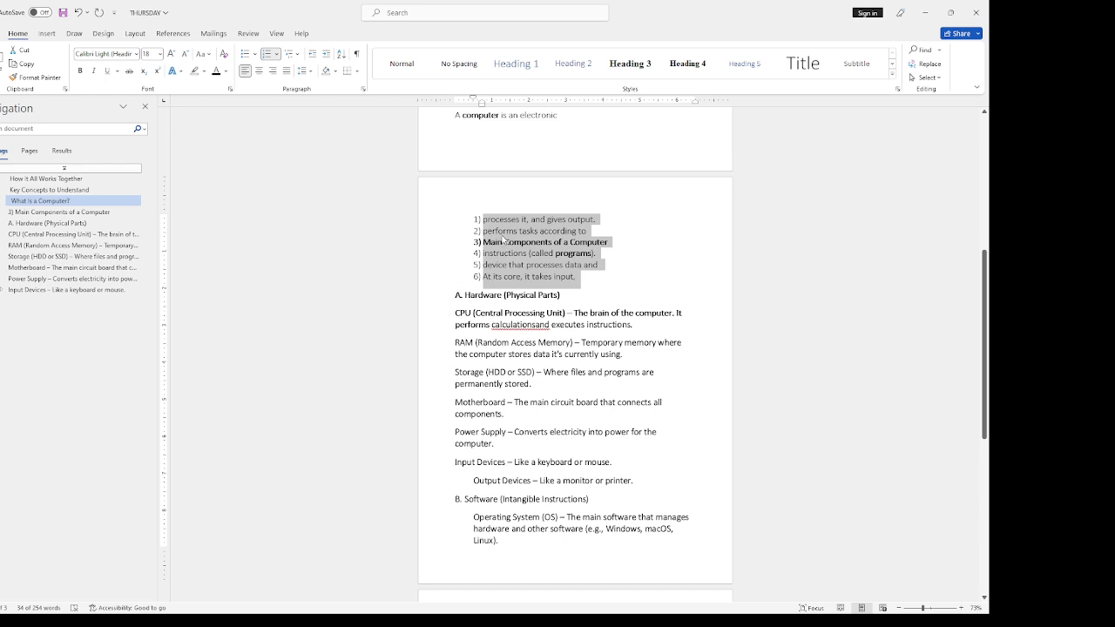
- Show the paragraph marks and other hidden formatting symbols in the document
{"action": "left_click", "coordinate": [516, 277]}
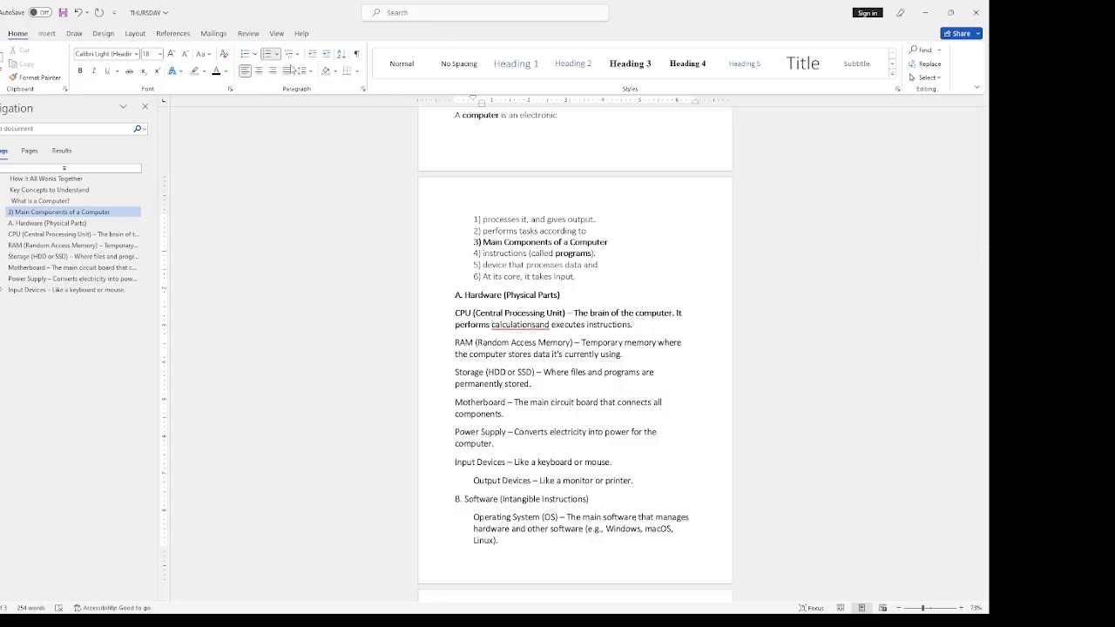
{"action": "left_click", "coordinate": [357, 54]}
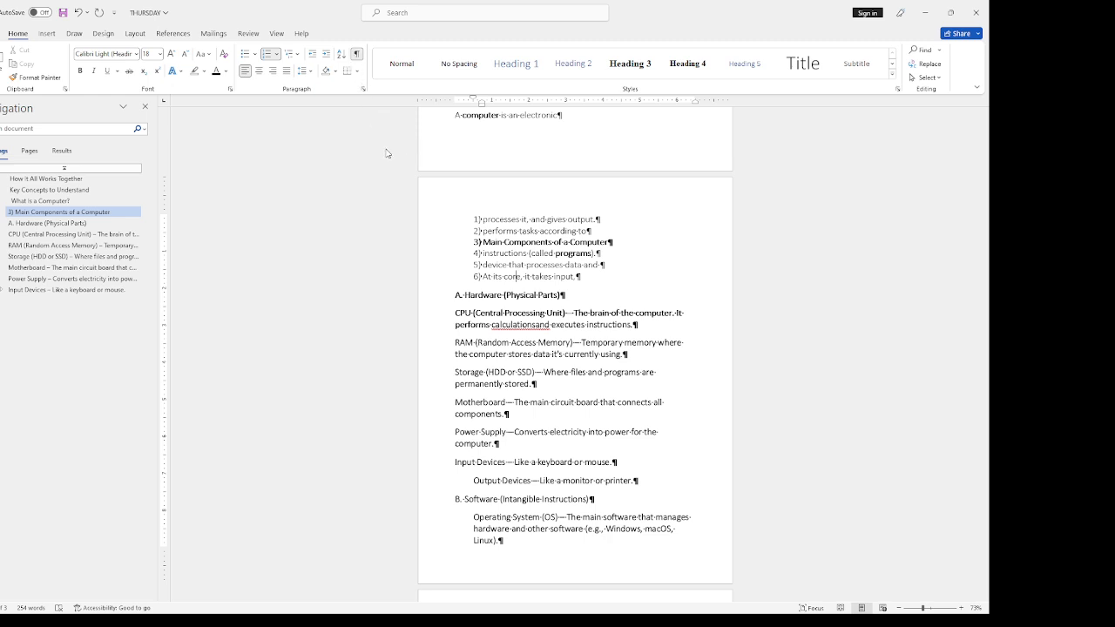
{"action": "left_click", "coordinate": [512, 220]}
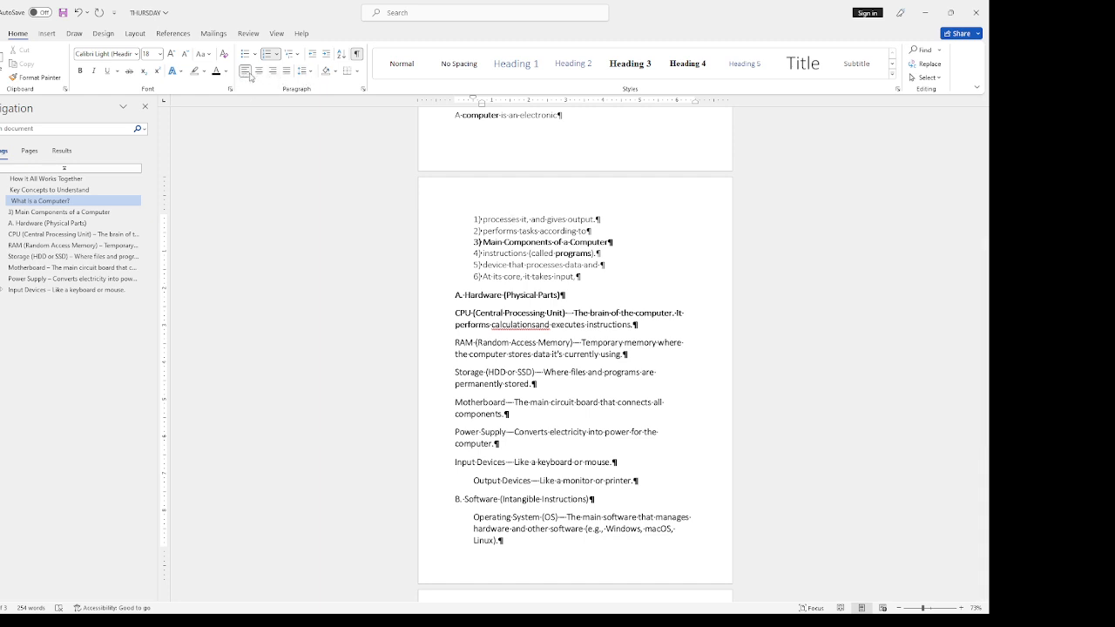
- Select all the text in the document and close the Navigation pane
{"action": "key", "text": "ctrl+a"}
{"action": "left_click", "coordinate": [531, 244]}
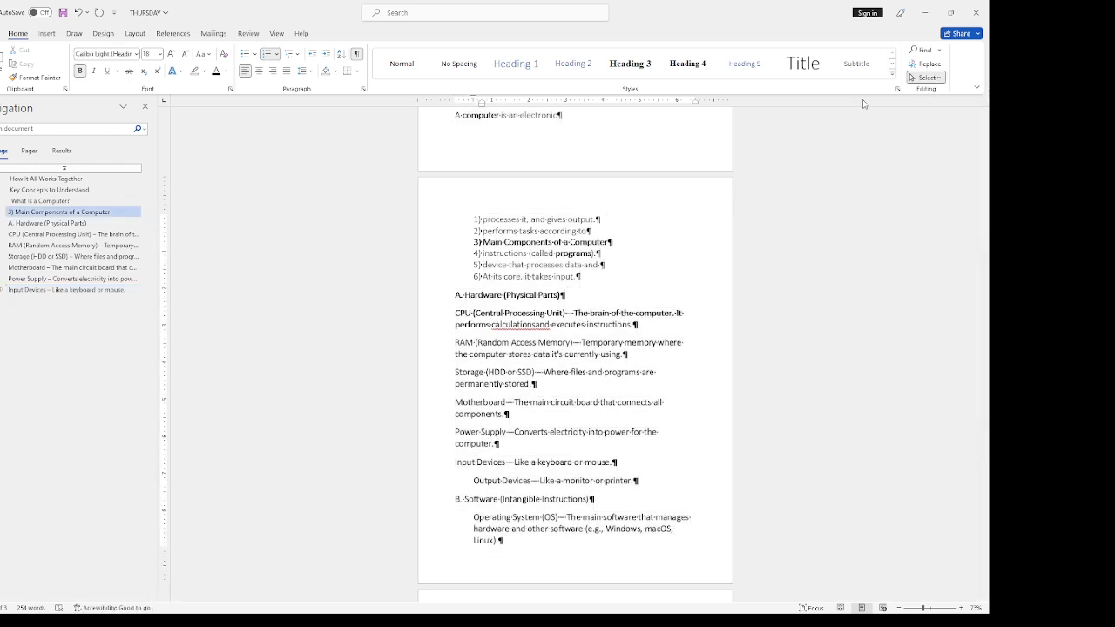
{"action": "key", "text": "ctrl+a"}
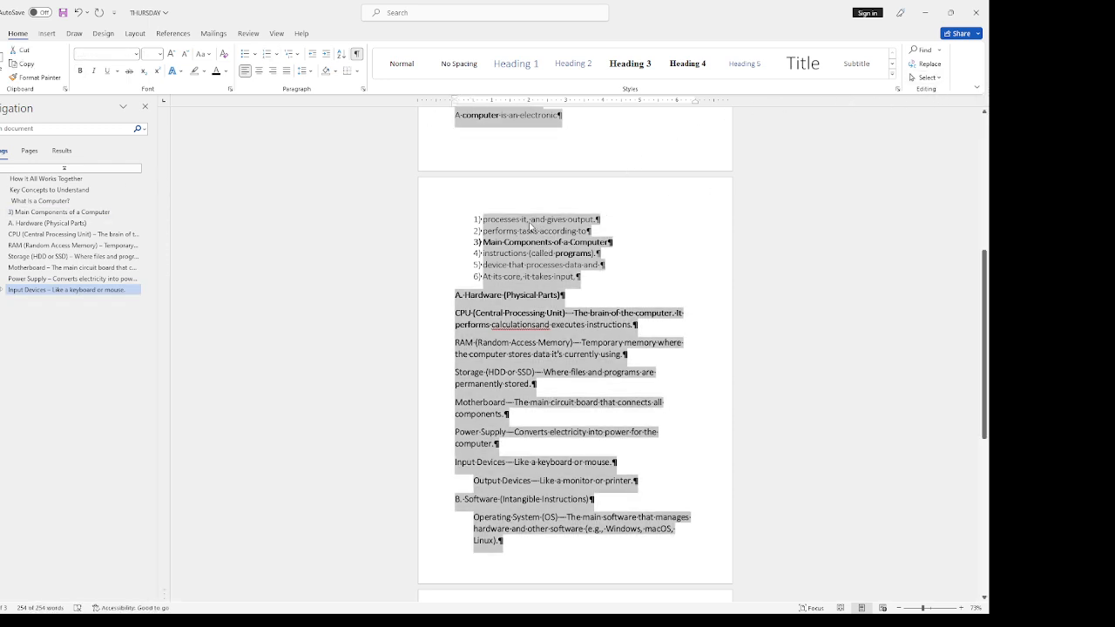
{"action": "left_click", "coordinate": [146, 108]}
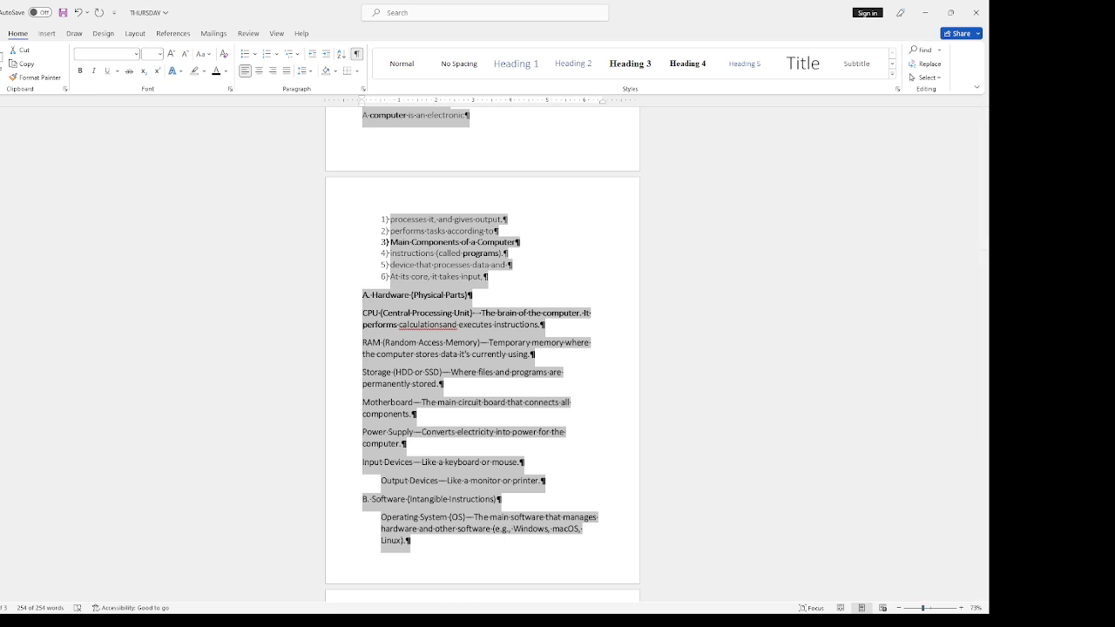
{"action": "key", "text": "ctrl+g"}
- Zoom the document in to 140% and back out to 82%
{"action": "mouse_move", "coordinate": [924, 607]}
{"action": "left_mouse_down"}
{"action": "mouse_move", "coordinate": [955, 608]}
{"action": "mouse_move", "coordinate": [930, 608]}
{"action": "left_mouse_up"}
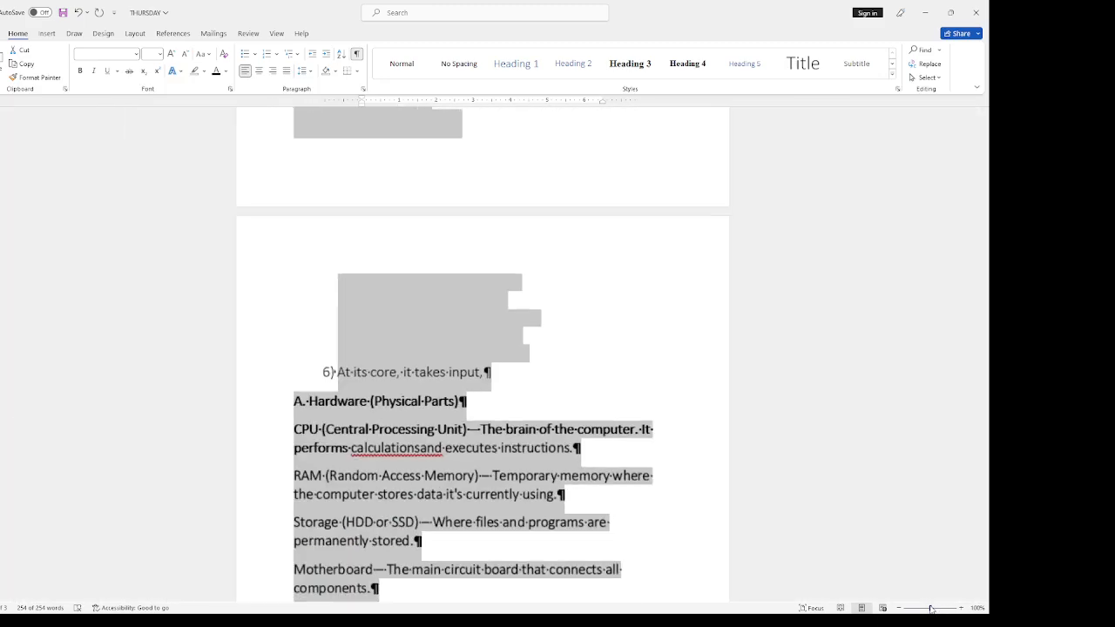
{"action": "left_click", "coordinate": [960, 608]}
{"action": "left_click", "coordinate": [961, 608]}
{"action": "left_click", "coordinate": [960, 608]}
{"action": "left_click", "coordinate": [960, 608]}
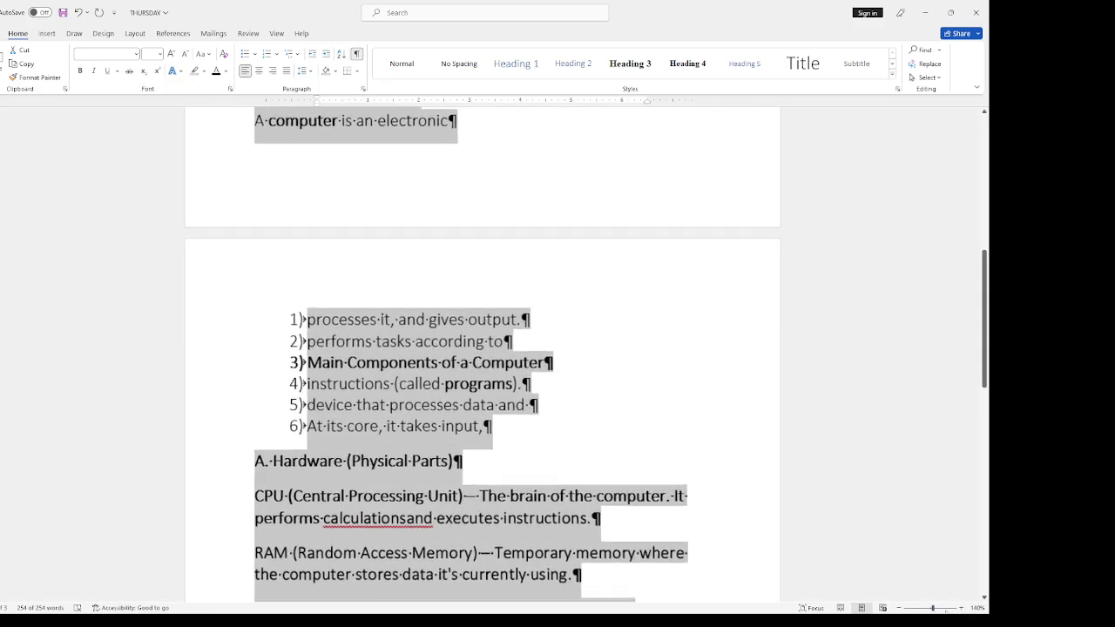
{"action": "left_click", "coordinate": [899, 607]}
{"action": "left_click", "coordinate": [899, 607]}
{"action": "left_click", "coordinate": [899, 608]}
{"action": "left_click", "coordinate": [898, 608]}
{"action": "mouse_move", "coordinate": [930, 607]}
{"action": "left_mouse_down"}
{"action": "mouse_move", "coordinate": [952, 610]}
{"action": "mouse_move", "coordinate": [928, 612]}
{"action": "left_mouse_up"}
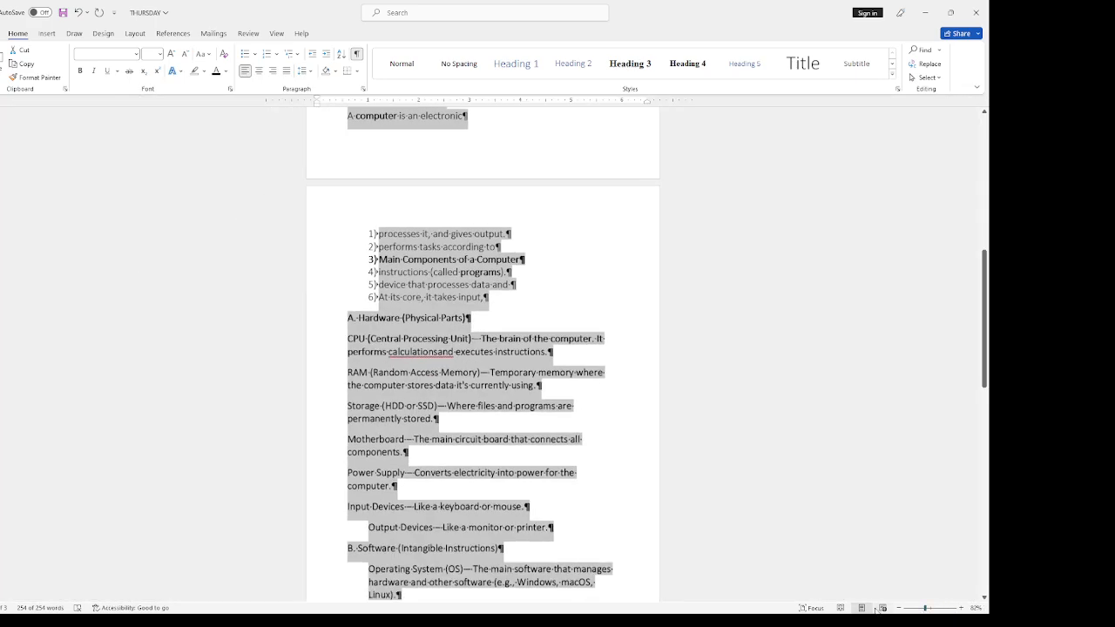
- View the document in Read Mode and return to Print Layout
{"action": "left_click", "coordinate": [841, 608]}
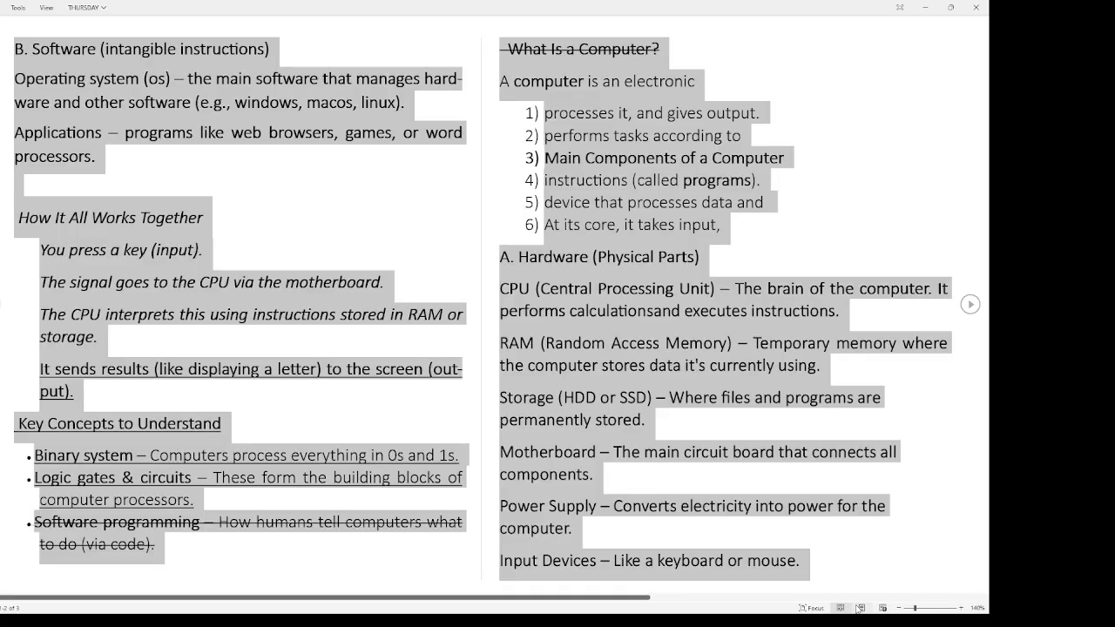
{"action": "left_click", "coordinate": [860, 608]}
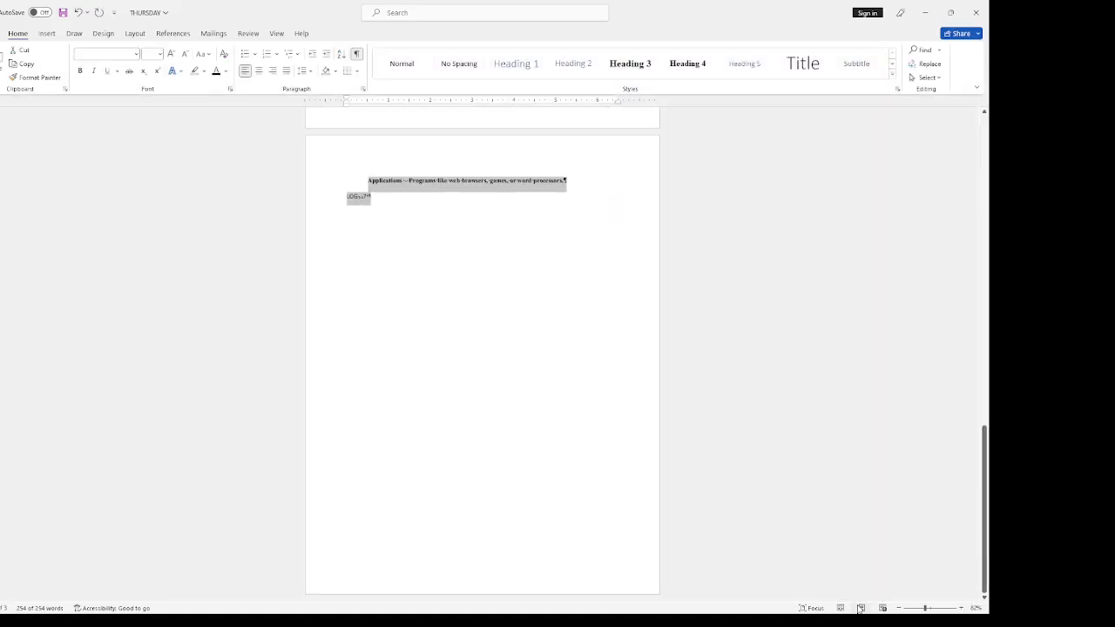
- Center all the selected document text, and switch its alignment to the right
{"action": "scroll", "coordinate": [362, 232], "scroll_direction": "up", "scroll_amount": 10}
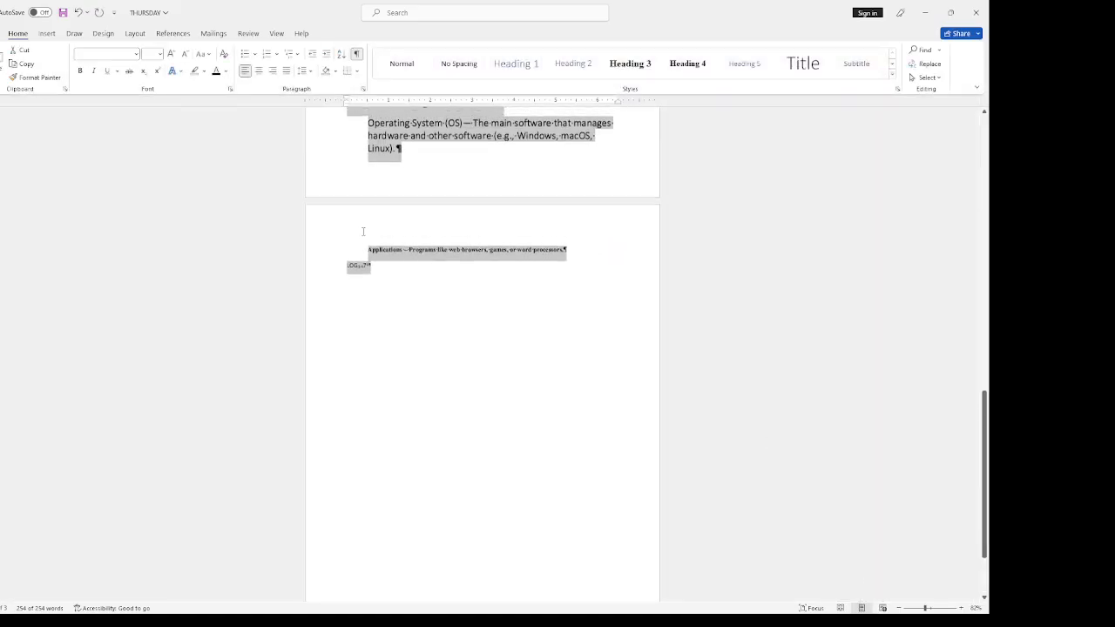
{"action": "scroll", "coordinate": [350, 216], "scroll_direction": "up", "scroll_amount": 10}
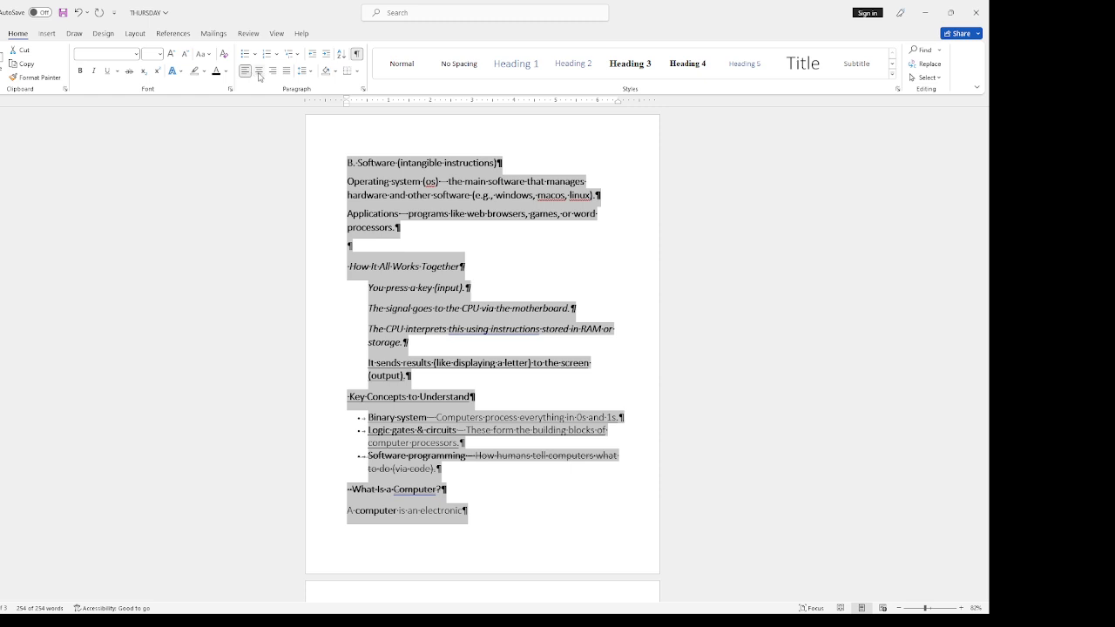
{"action": "left_click", "coordinate": [260, 74]}
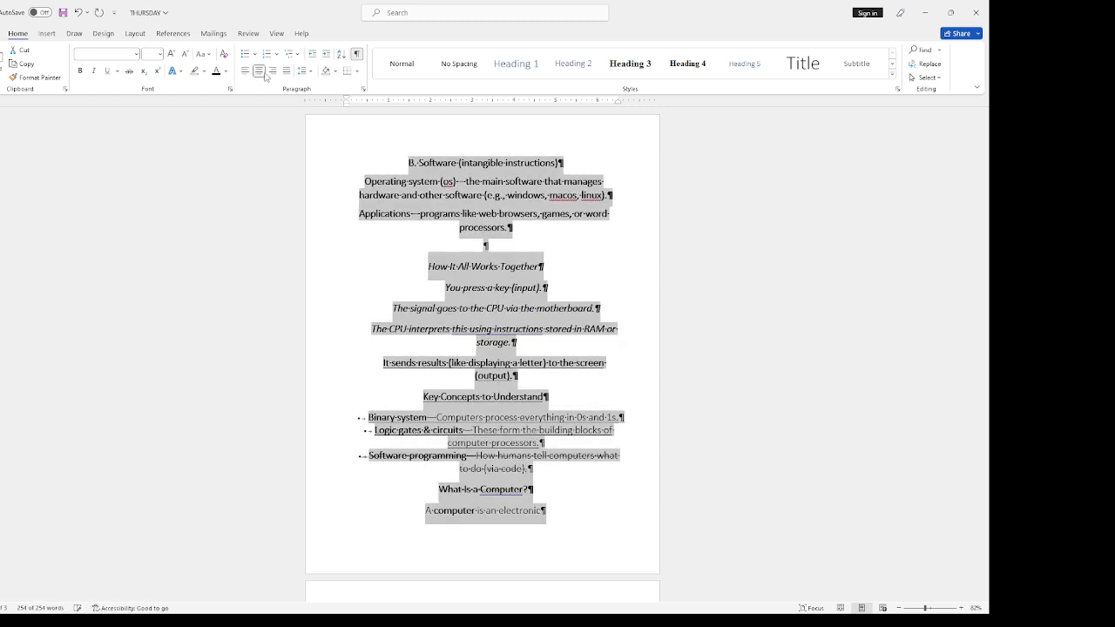
{"action": "left_click", "coordinate": [272, 72]}
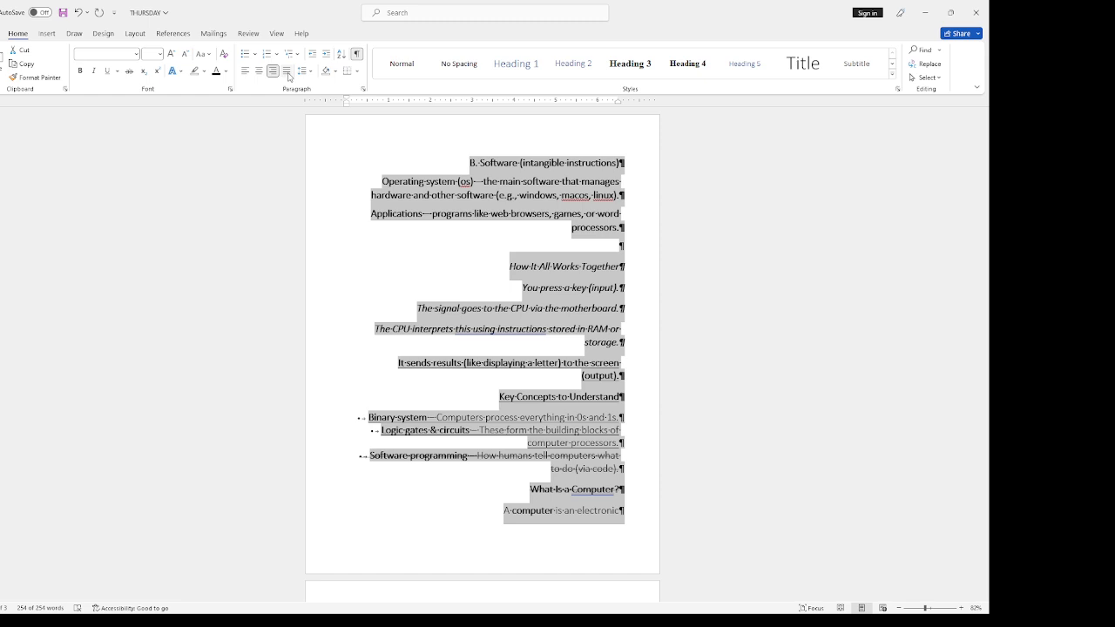
- Justify all the selected document text and widen its line spacing
{"action": "left_click", "coordinate": [288, 73]}
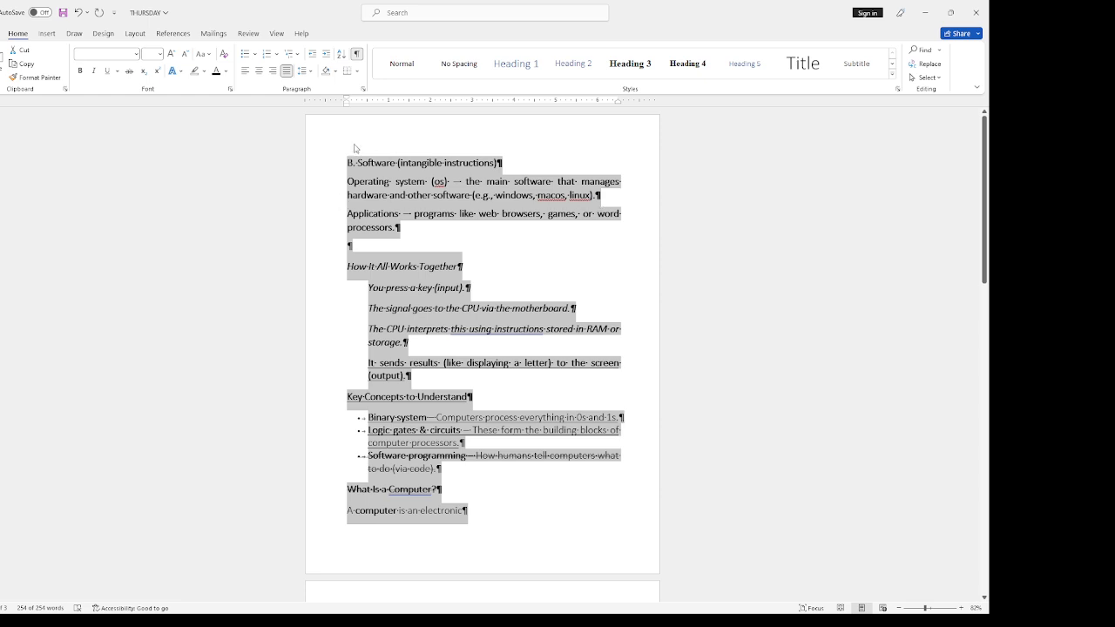
{"action": "left_click", "coordinate": [310, 71]}
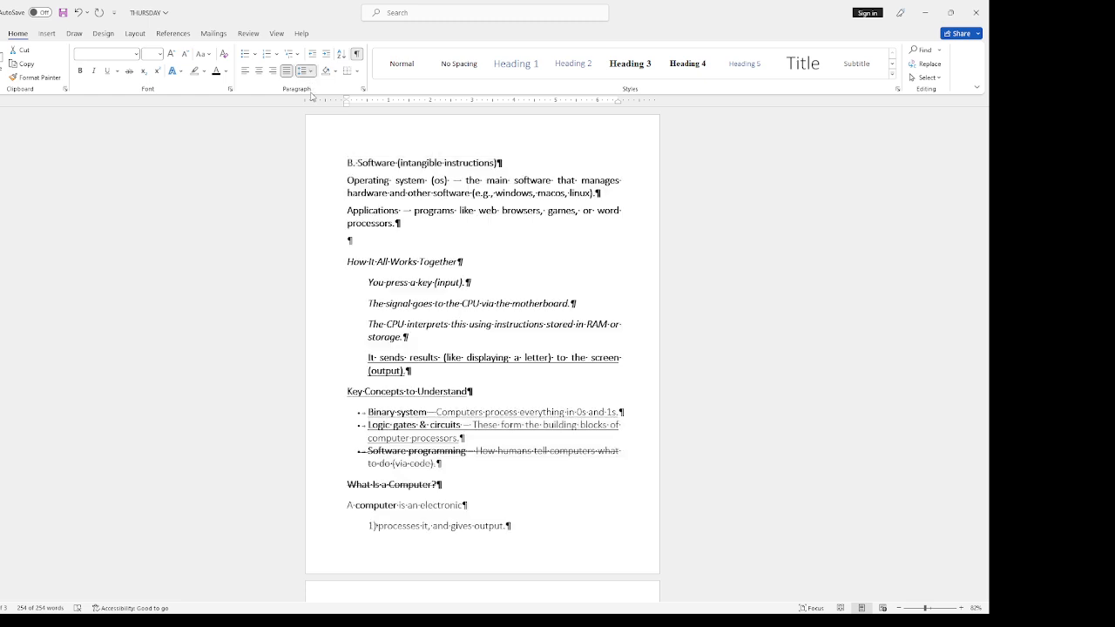
{"action": "left_click", "coordinate": [321, 139]}
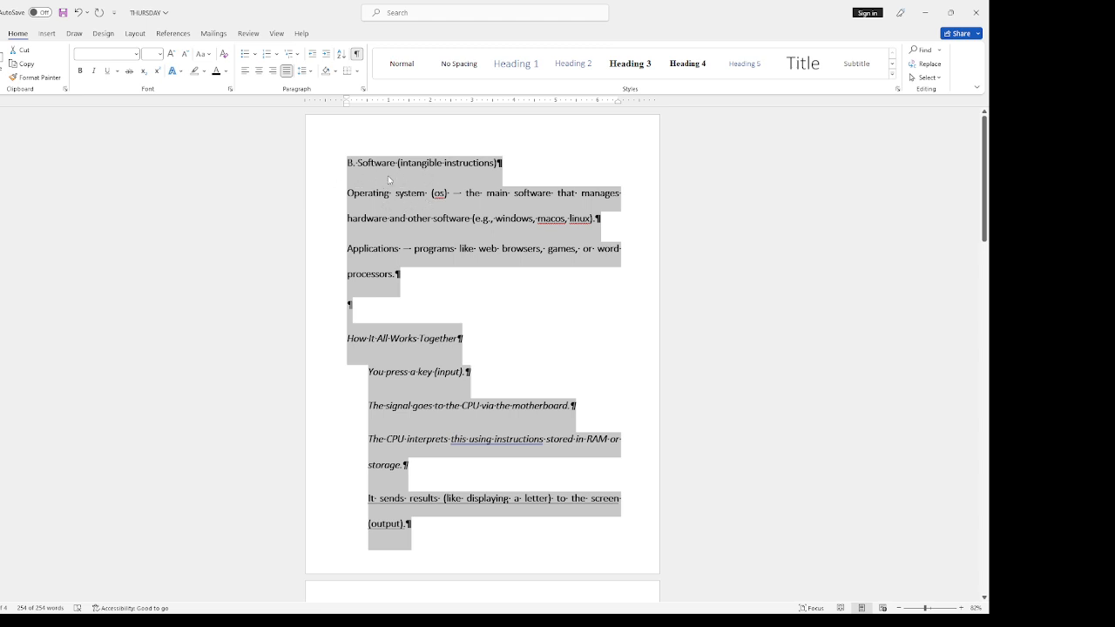
- Try a tighter line spacing on the whole document text, followed by the widest preset spacing
{"action": "left_click", "coordinate": [304, 70]}
{"action": "left_click", "coordinate": [316, 110]}
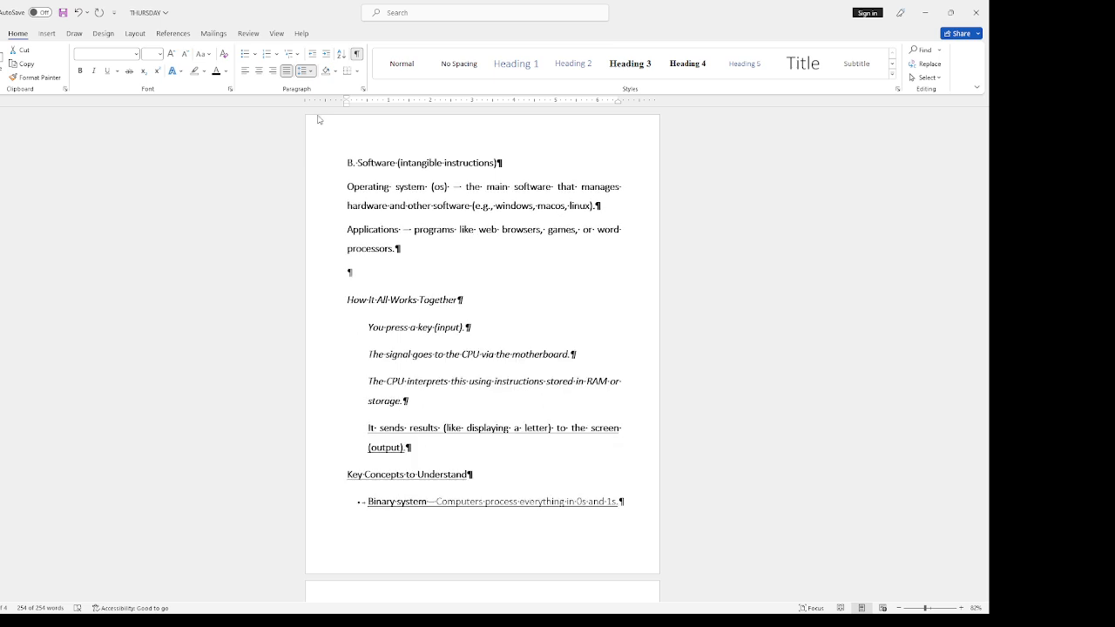
{"action": "key", "text": "ctrl+a"}
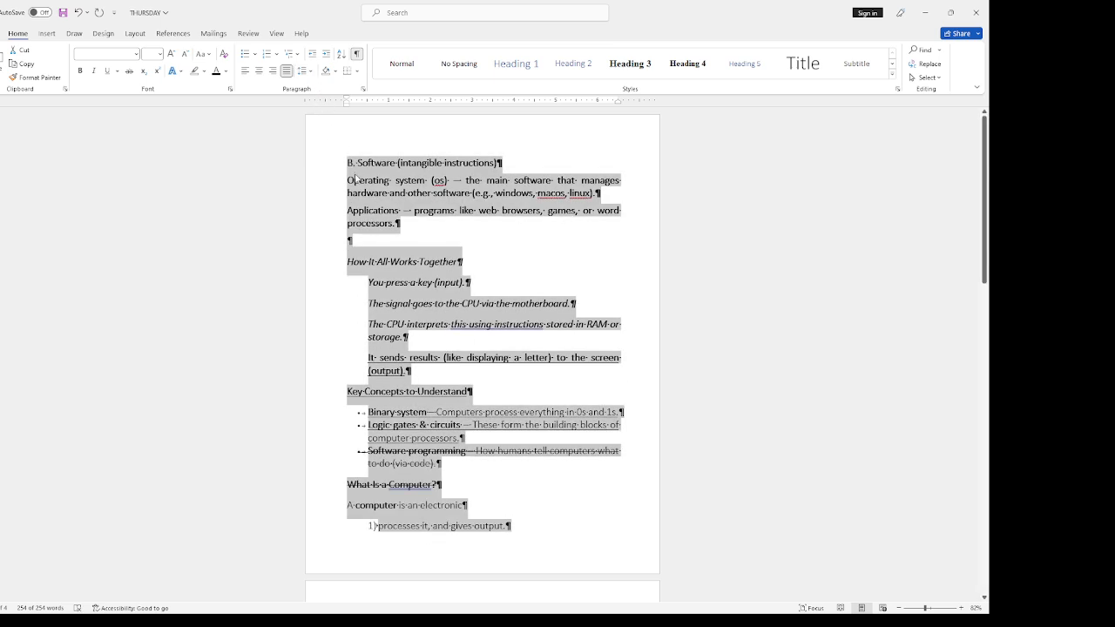
{"action": "left_click", "coordinate": [310, 73]}
{"action": "left_click", "coordinate": [307, 76]}
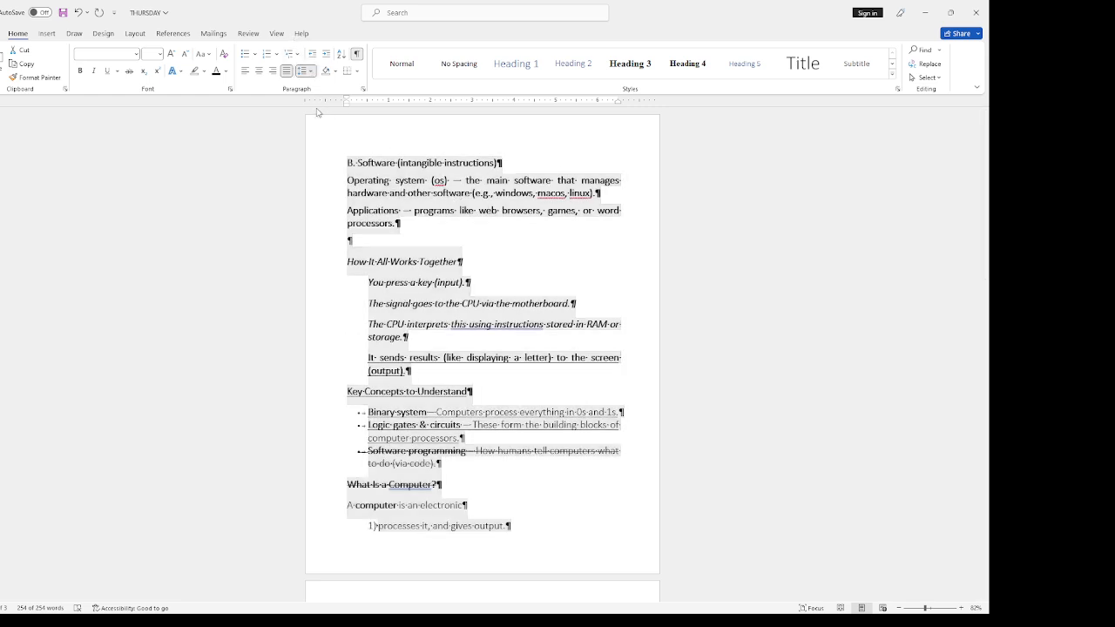
{"action": "left_click", "coordinate": [320, 162]}
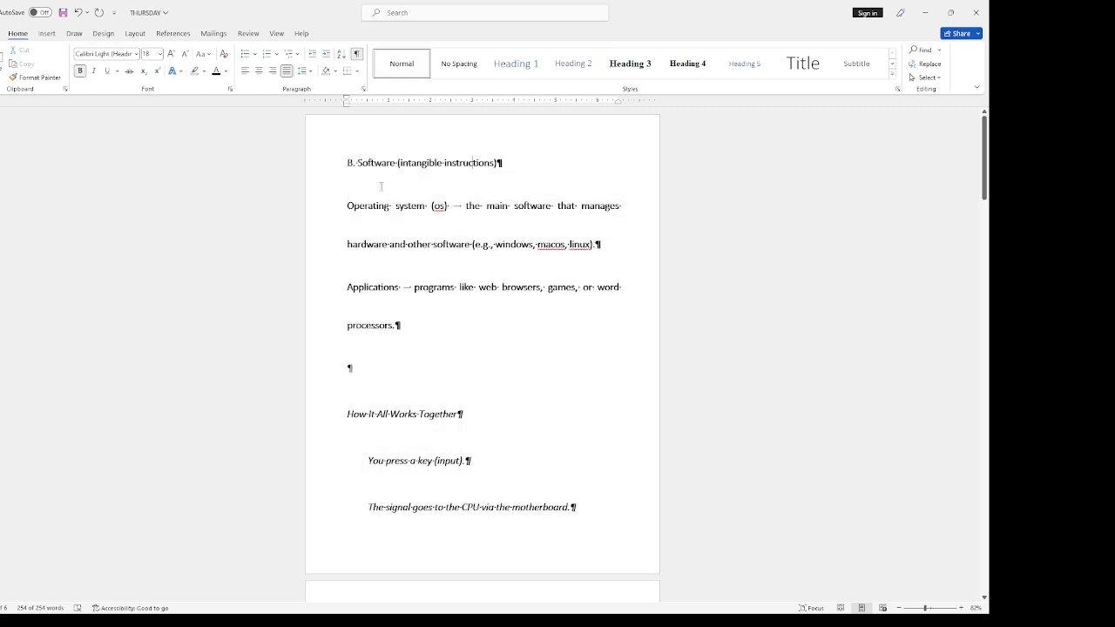
- Reduce the line spacing of all the document text to a compact preset and hide the formatting marks
{"action": "left_click", "coordinate": [353, 181]}
{"action": "key", "text": "ctrl+a"}
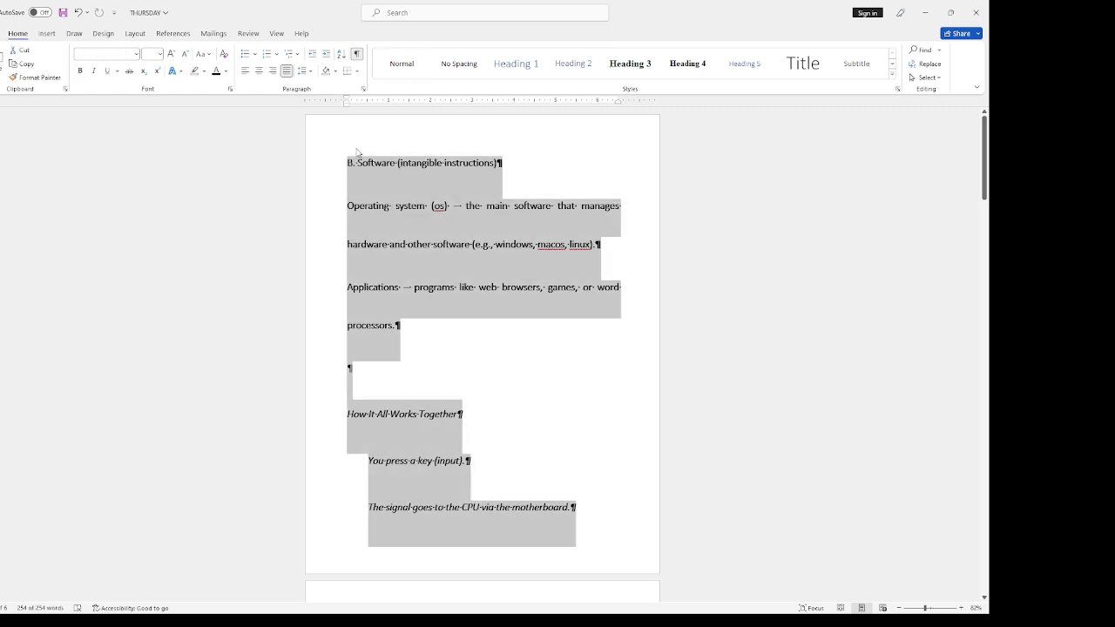
{"action": "left_click", "coordinate": [312, 74]}
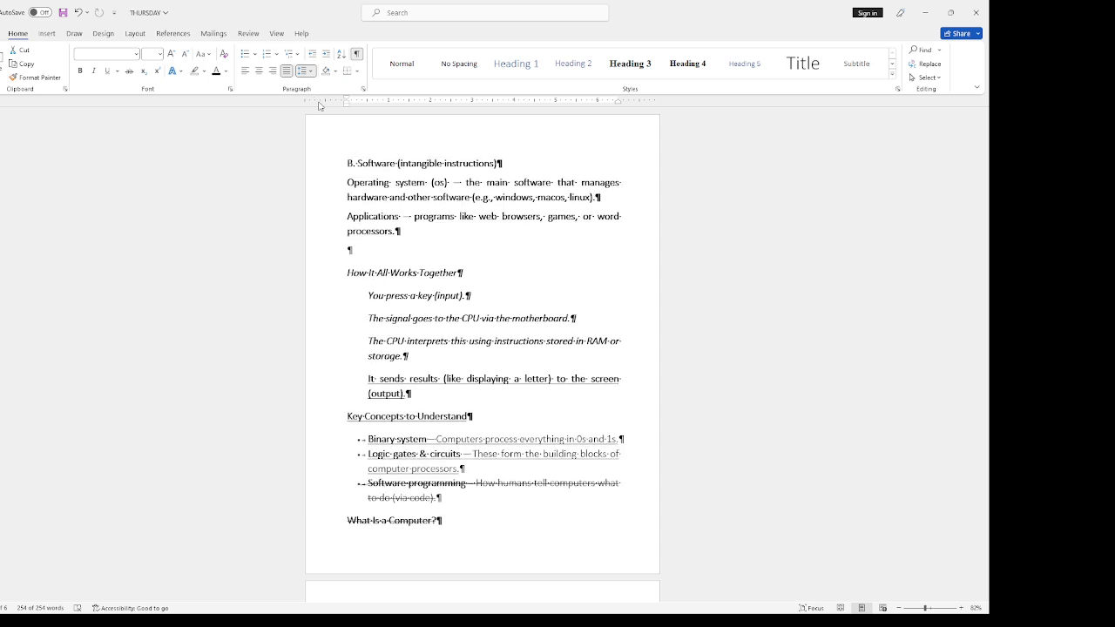
{"action": "left_click", "coordinate": [323, 105]}
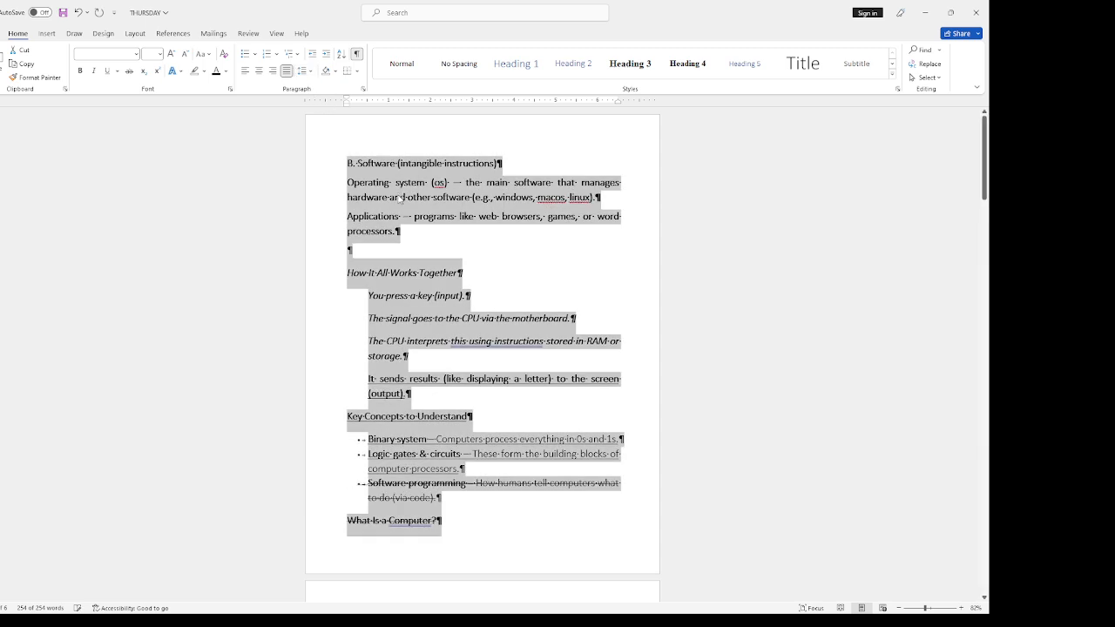
{"action": "key", "text": "ctrl+shift+8"}
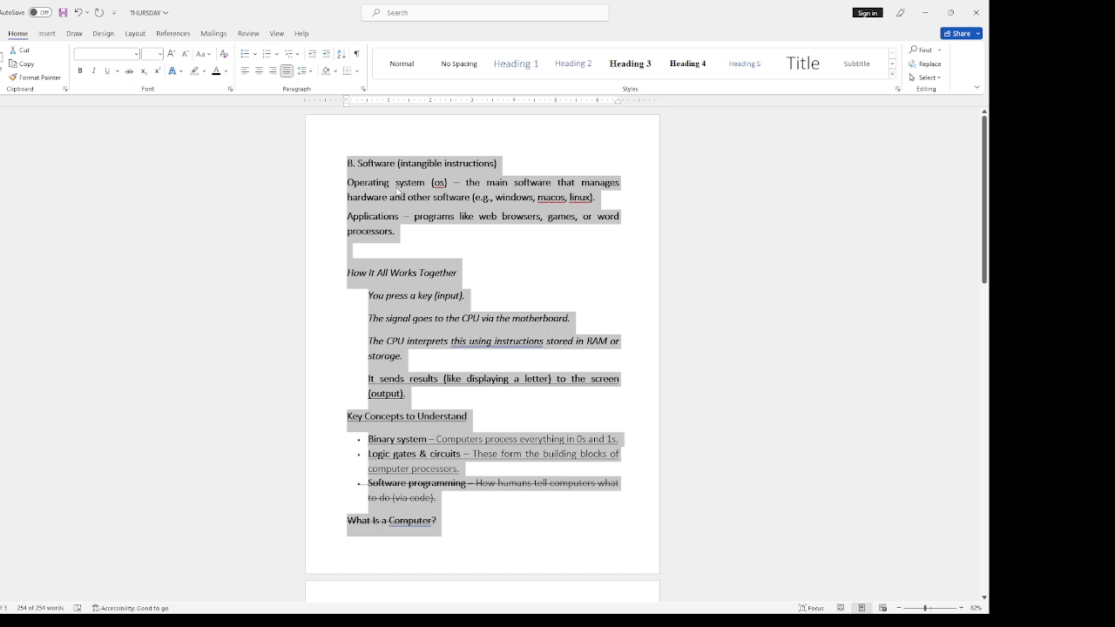
- Shade the "B. Software" paragraphs dark brown and the "How It All Works Together" passage through "storage." green
{"action": "left_click", "coordinate": [398, 190]}
{"action": "left_click_drag", "start_coordinate": [451, 241], "coordinate": [347, 164]}
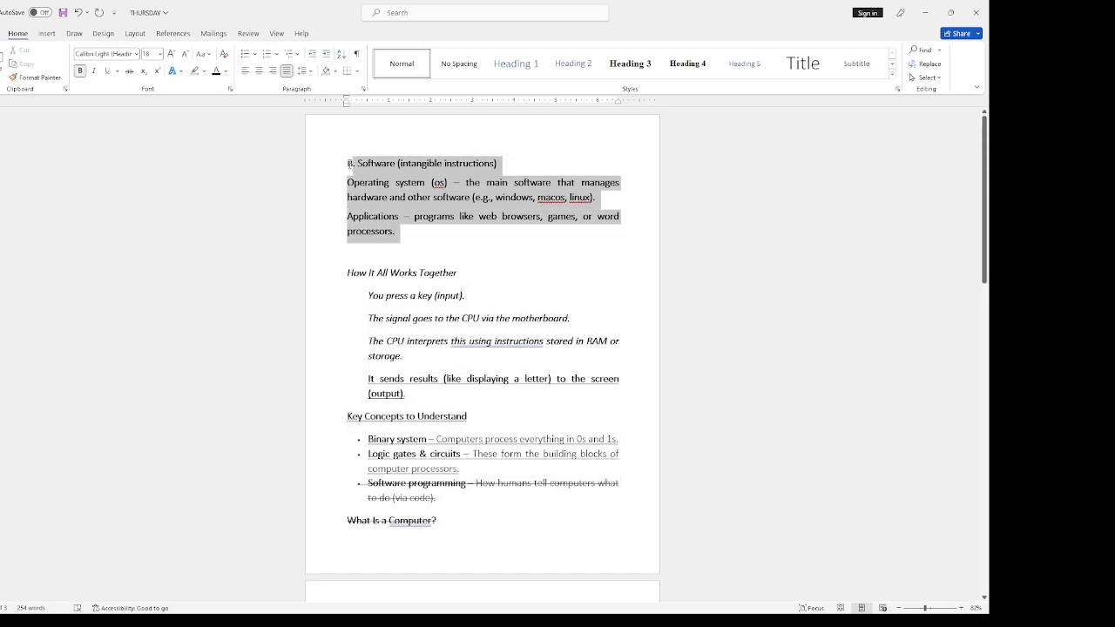
{"action": "left_click", "coordinate": [335, 72]}
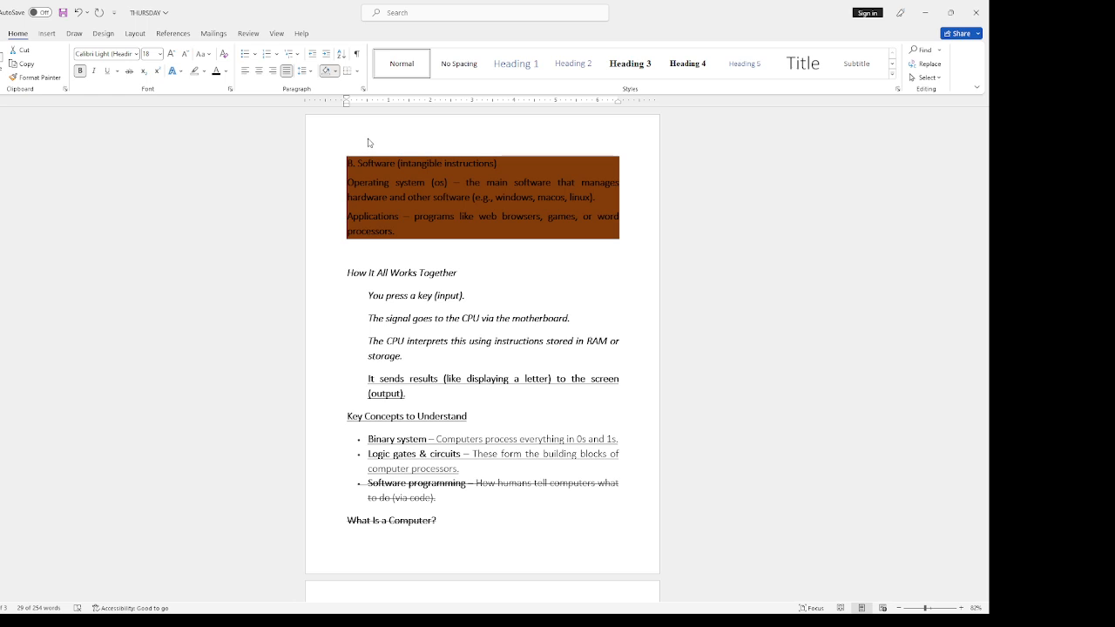
{"action": "left_click_drag", "start_coordinate": [409, 355], "coordinate": [319, 247]}
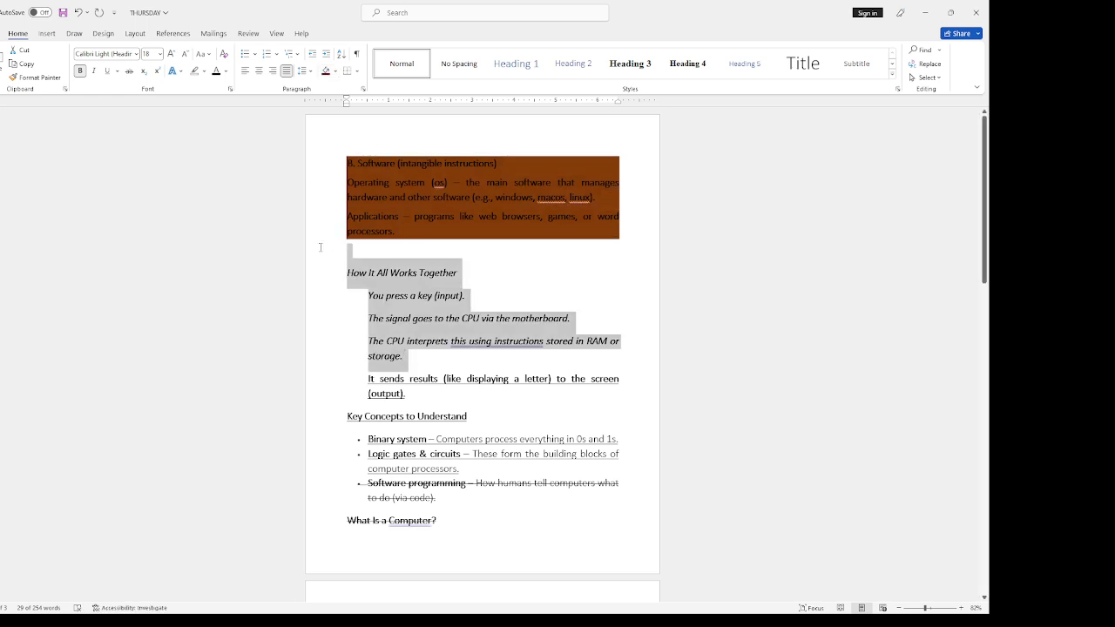
{"action": "left_click", "coordinate": [336, 72]}
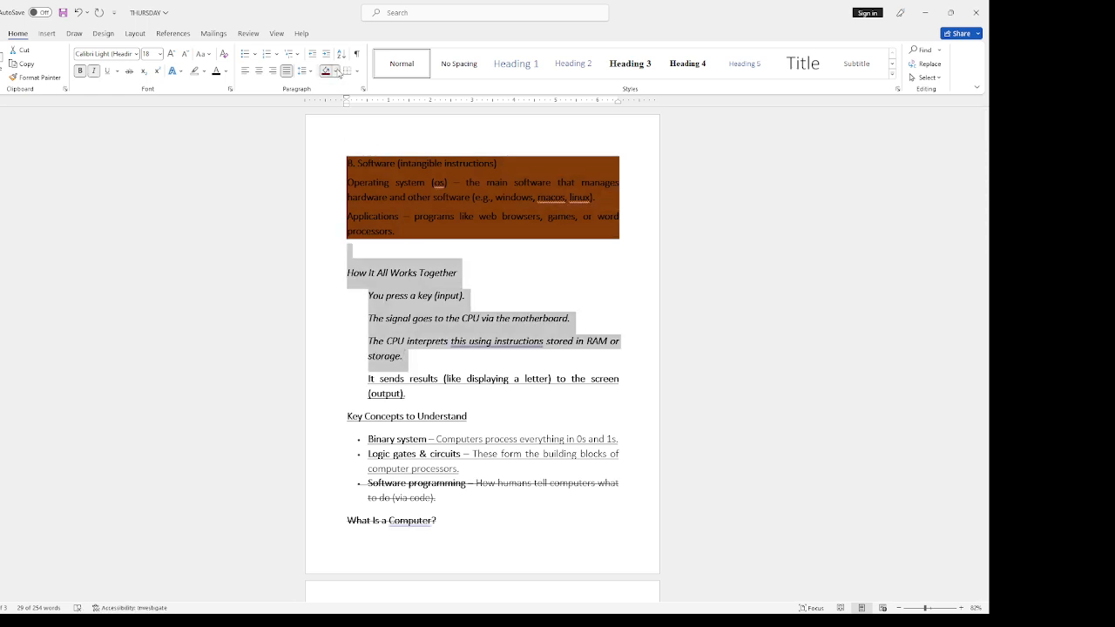
{"action": "left_click", "coordinate": [409, 140]}
- Apply light blue shading from "It sends results" through the "What Is a Computer?" heading
{"action": "left_click", "coordinate": [420, 454]}
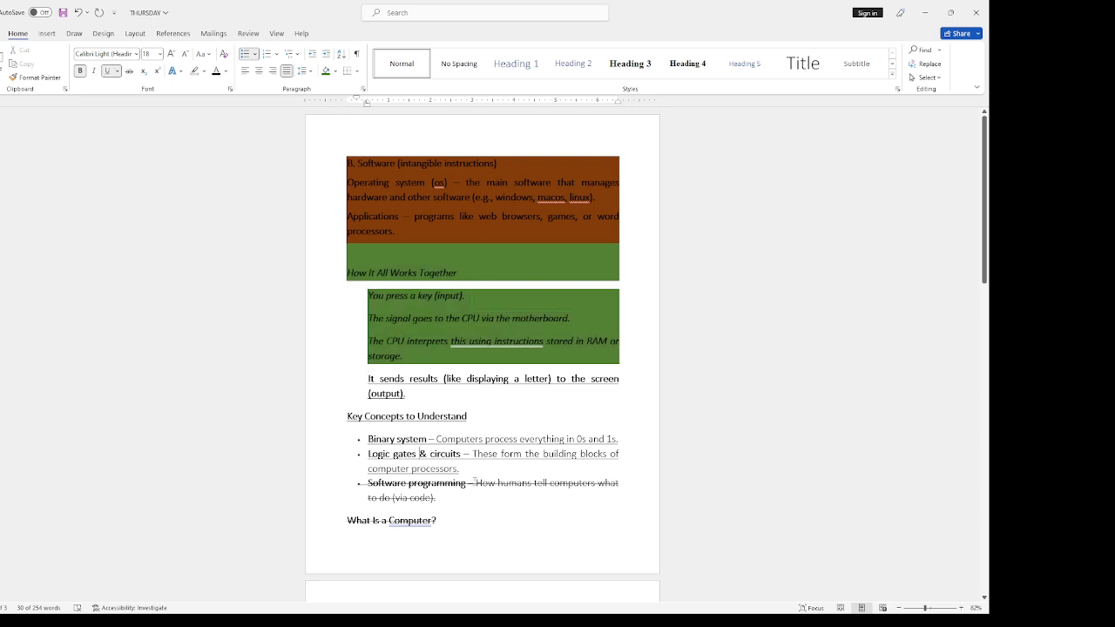
{"action": "left_click_drag", "start_coordinate": [453, 530], "coordinate": [363, 378]}
{"action": "key", "text": "ctrl+c"}
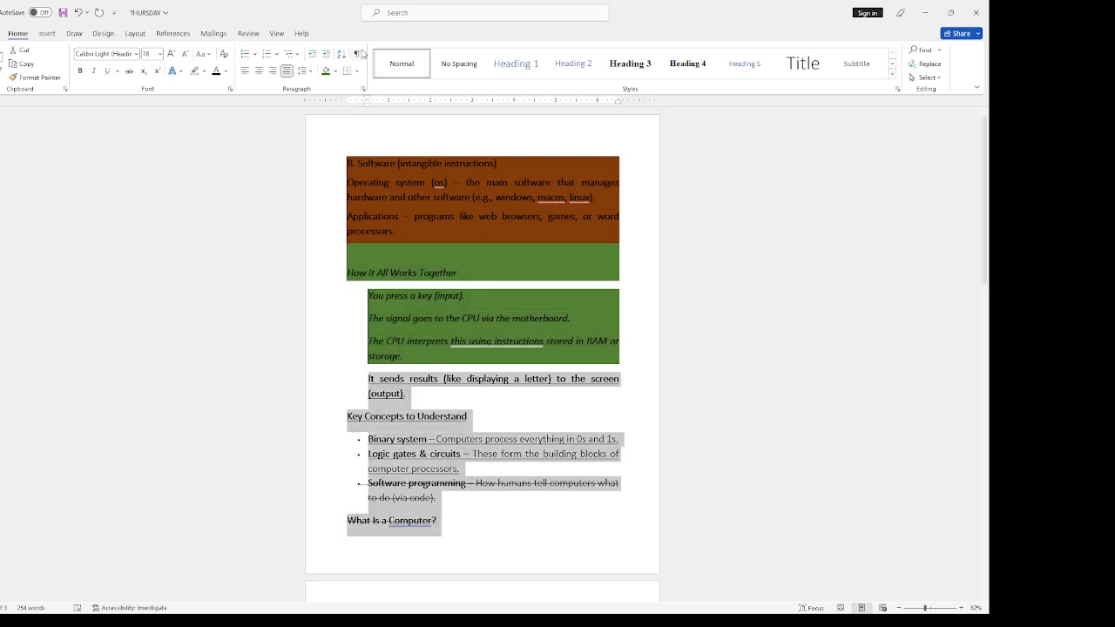
{"action": "left_click", "coordinate": [338, 72]}
{"action": "left_click", "coordinate": [399, 121]}
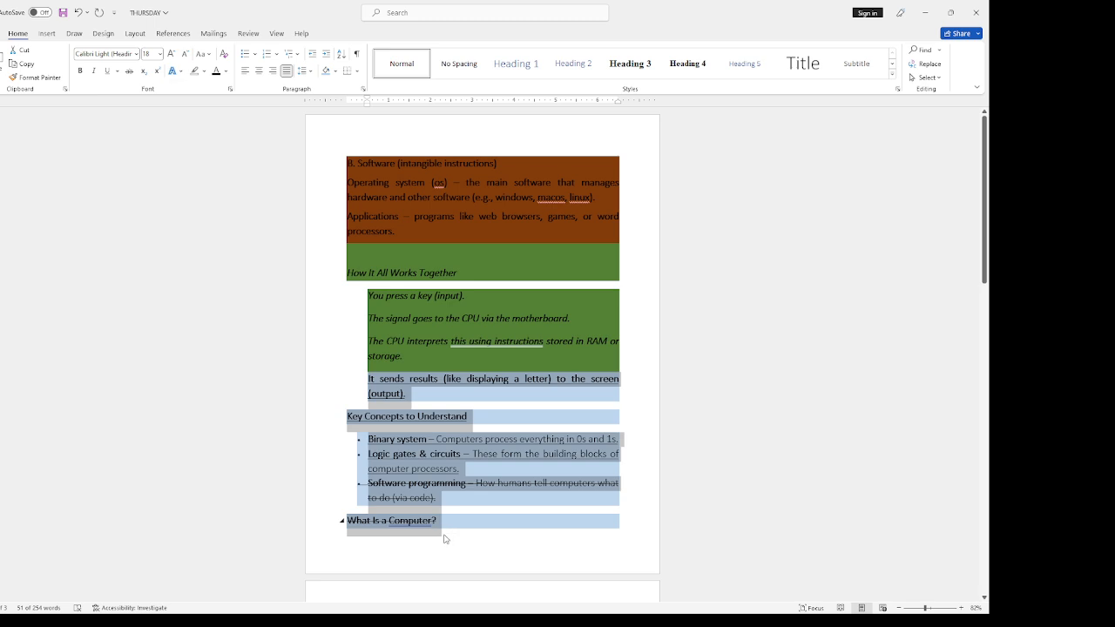
- Undo the accidental paste of the blue-shaded text and remove the shading from everything above "What Is a Computer?"
{"action": "key", "text": "ctrl+v"}
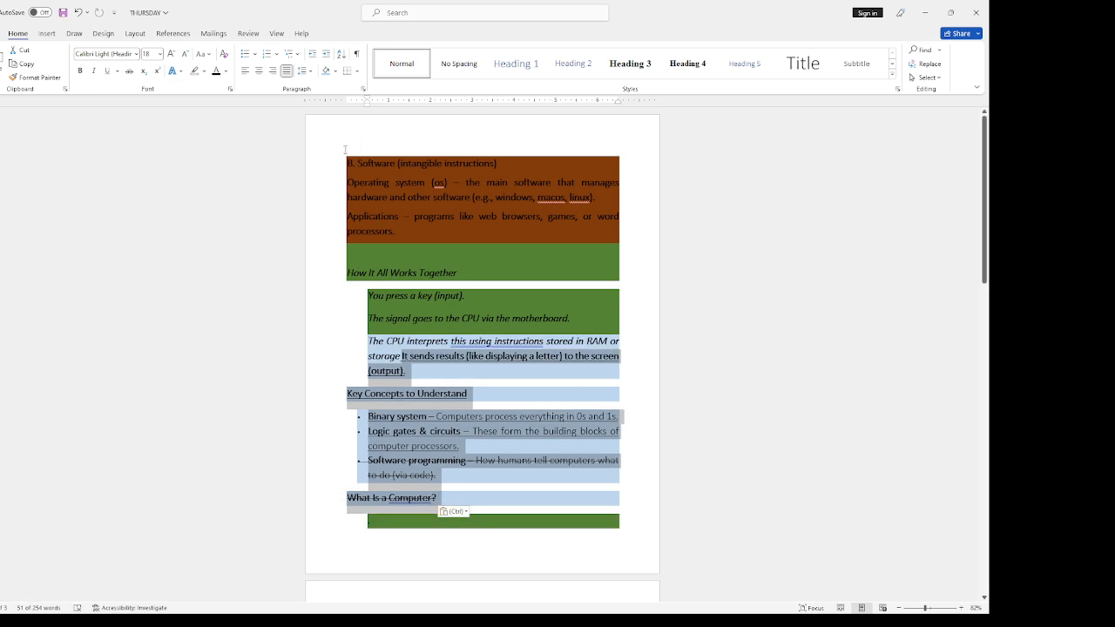
{"action": "key", "text": "ctrl+z"}
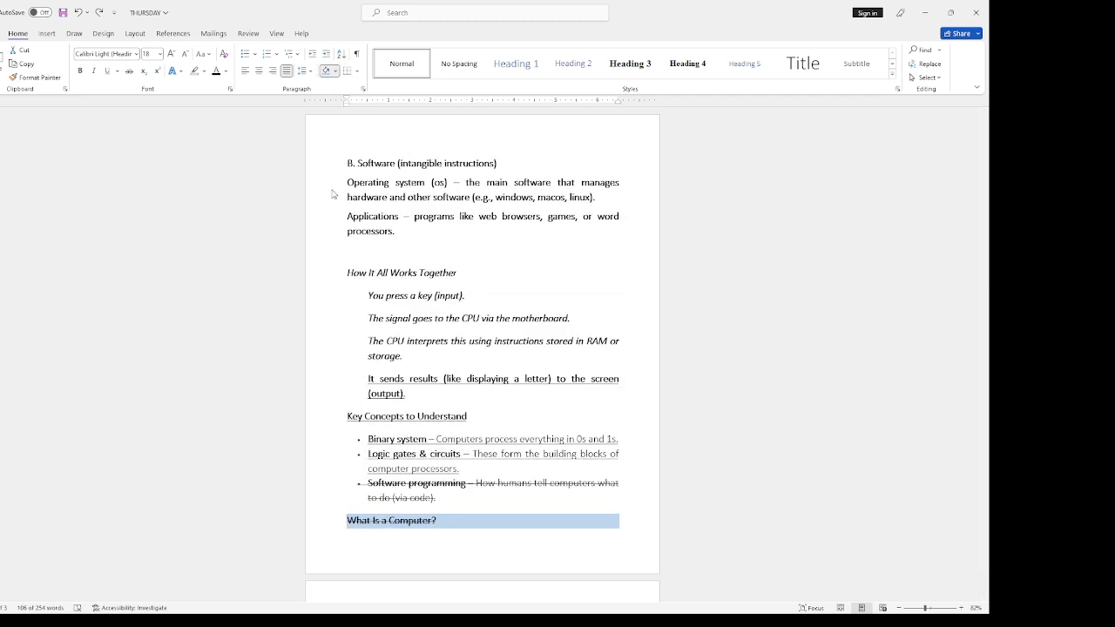
{"action": "left_click", "coordinate": [329, 192]}
{"action": "left_click", "coordinate": [449, 209]}
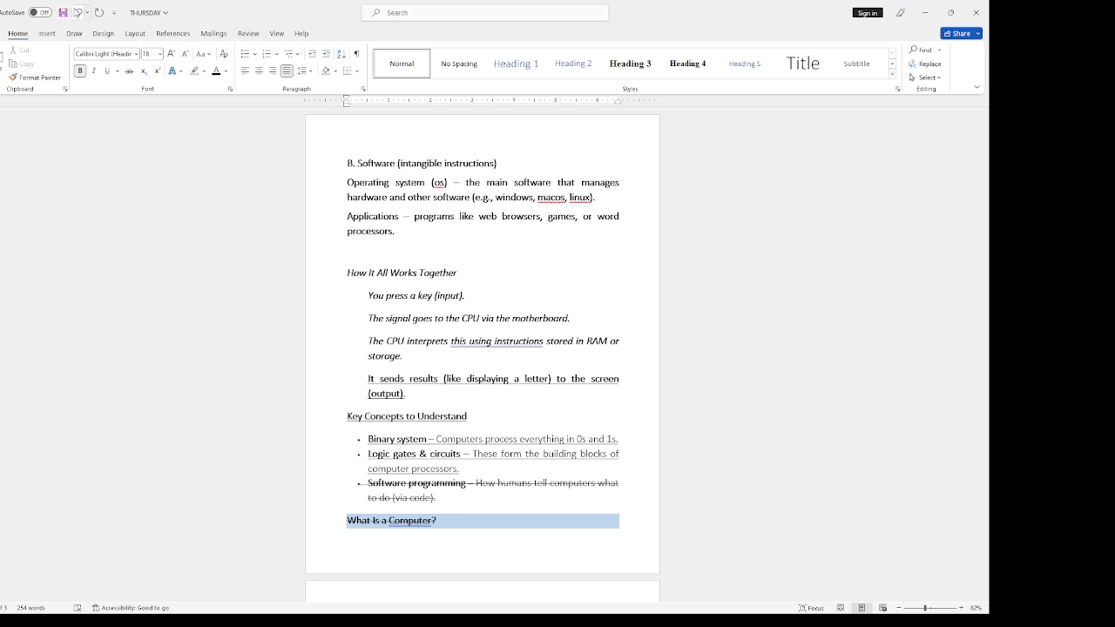
- Step back through the shading changes with Undo and restore them with Redo
{"action": "left_click", "coordinate": [78, 13]}
{"action": "left_click", "coordinate": [79, 12]}
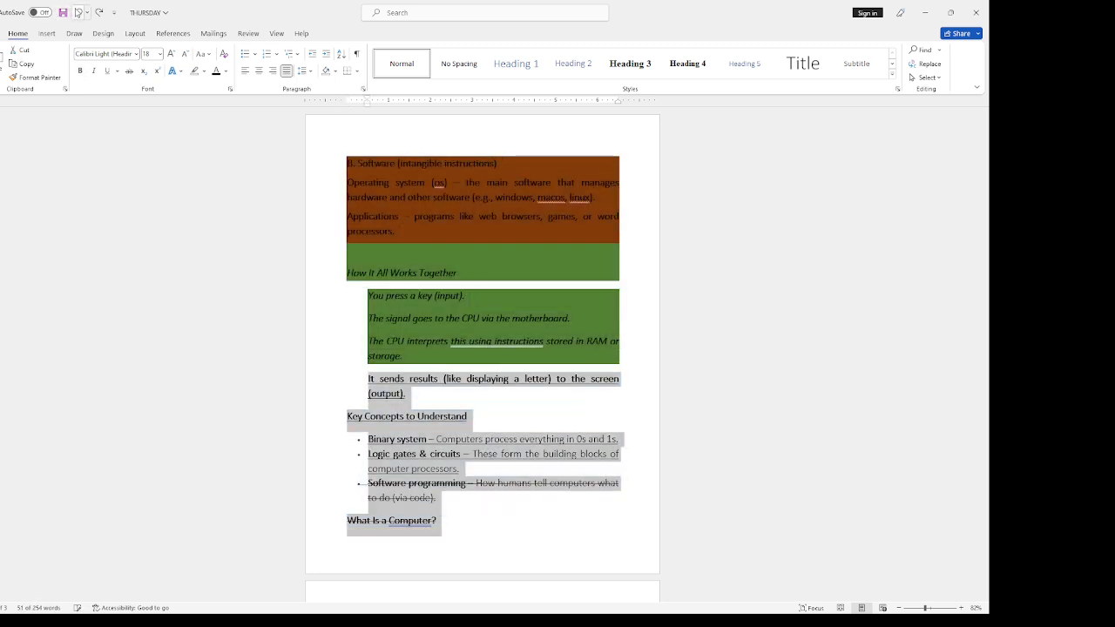
{"action": "left_click", "coordinate": [78, 12]}
{"action": "left_click", "coordinate": [78, 12]}
{"action": "left_click", "coordinate": [99, 13]}
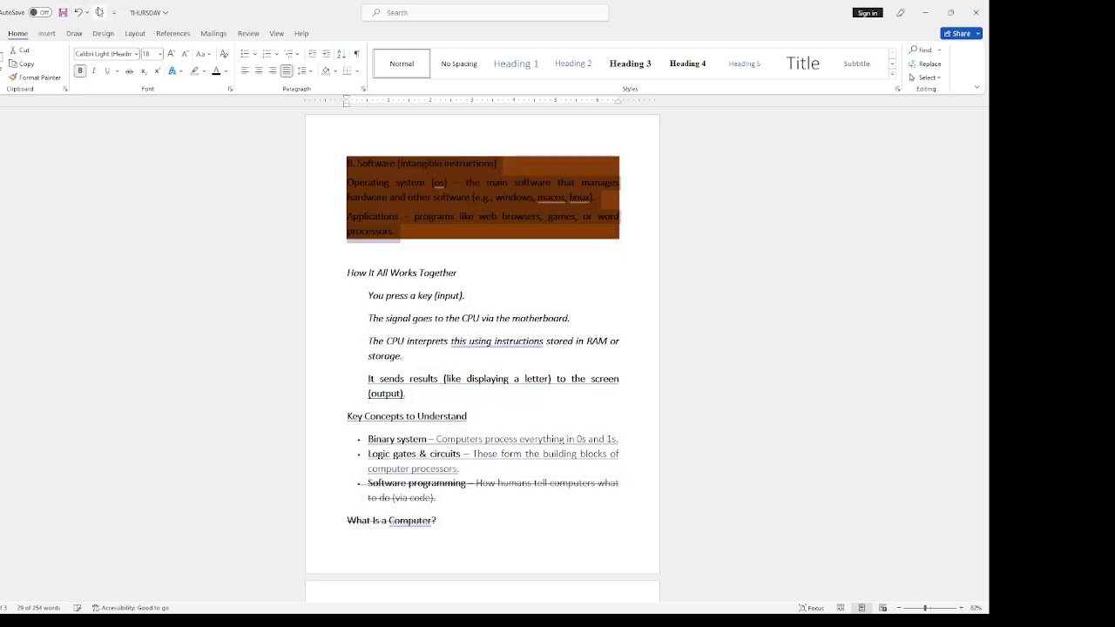
{"action": "left_click", "coordinate": [99, 13]}
{"action": "left_click", "coordinate": [98, 13]}
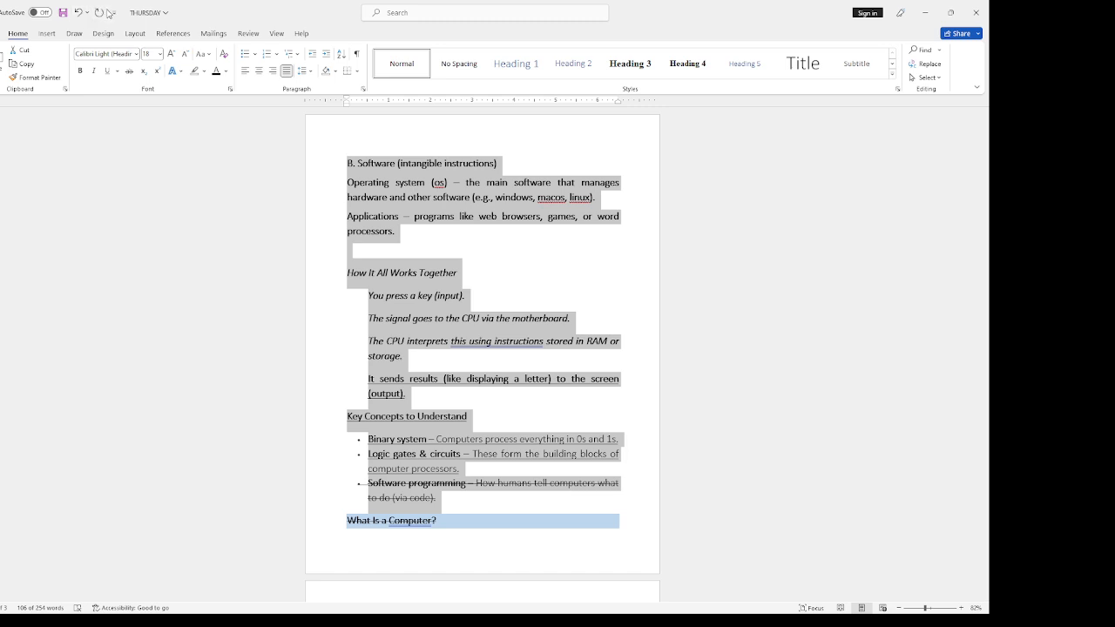
- Draw a single-cell table around the "B. Software" paragraphs with Draw Table and leave drawing mode
{"action": "left_click", "coordinate": [454, 273]}
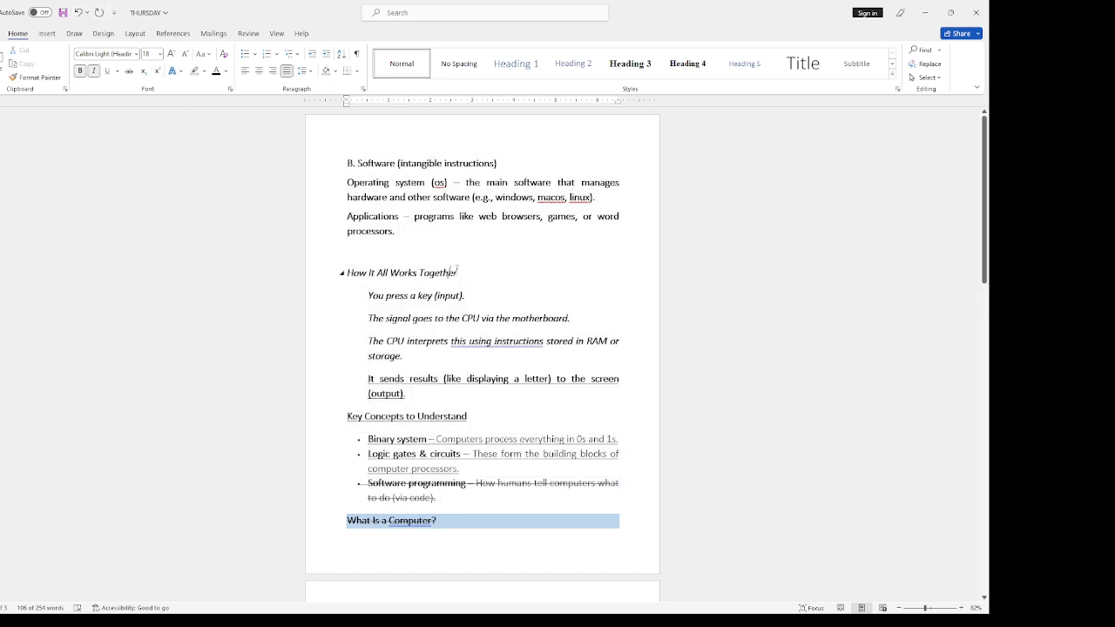
{"action": "left_click_drag", "start_coordinate": [421, 236], "coordinate": [335, 166]}
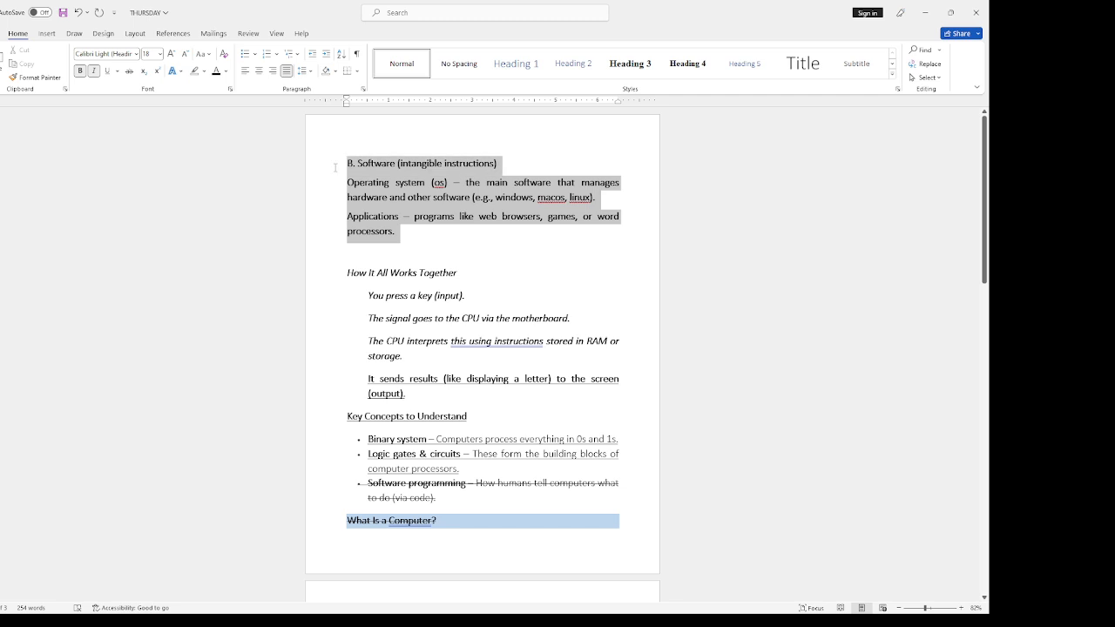
{"action": "left_click", "coordinate": [351, 71]}
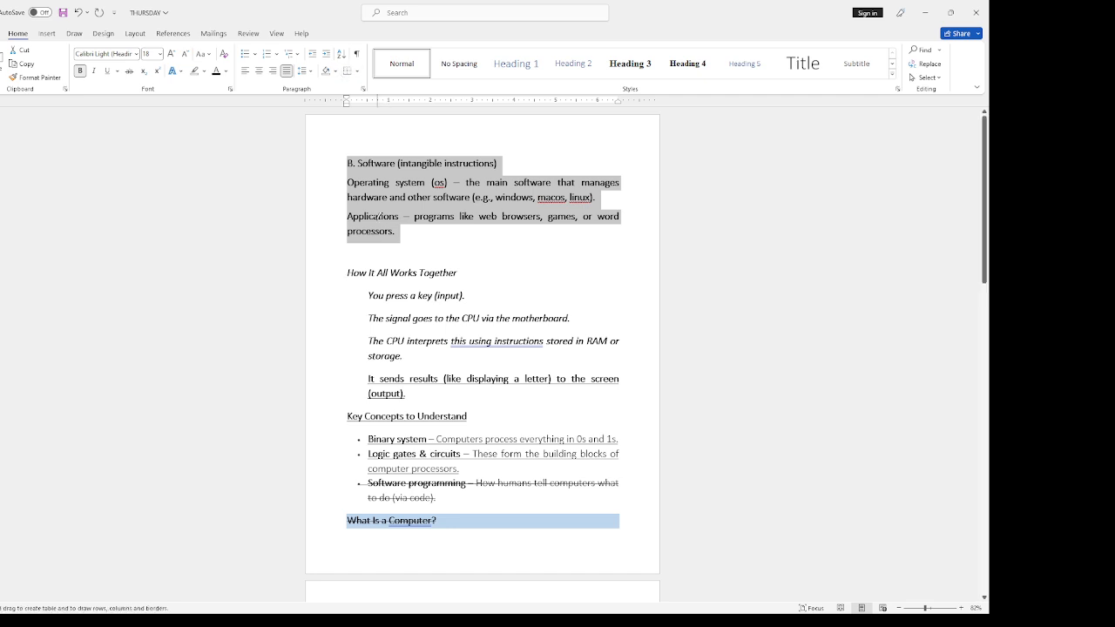
{"action": "mouse_move", "coordinate": [335, 152]}
{"action": "left_mouse_down"}
{"action": "mouse_move", "coordinate": [336, 225]}
{"action": "mouse_move", "coordinate": [401, 246]}
{"action": "mouse_move", "coordinate": [630, 252]}
{"action": "left_mouse_up"}
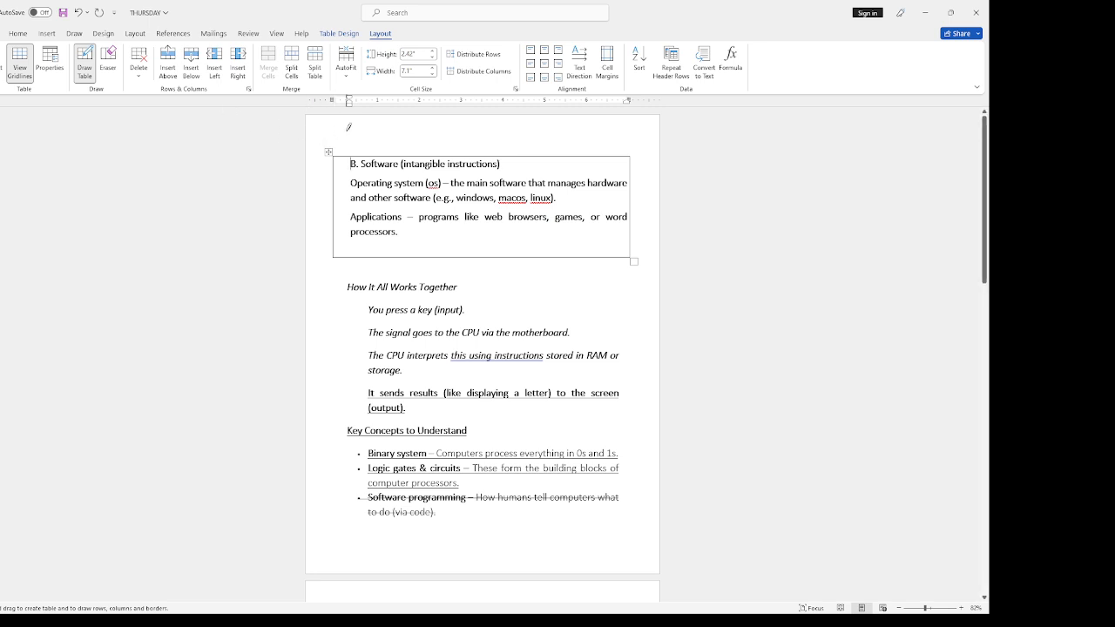
{"action": "double_click", "coordinate": [348, 126]}
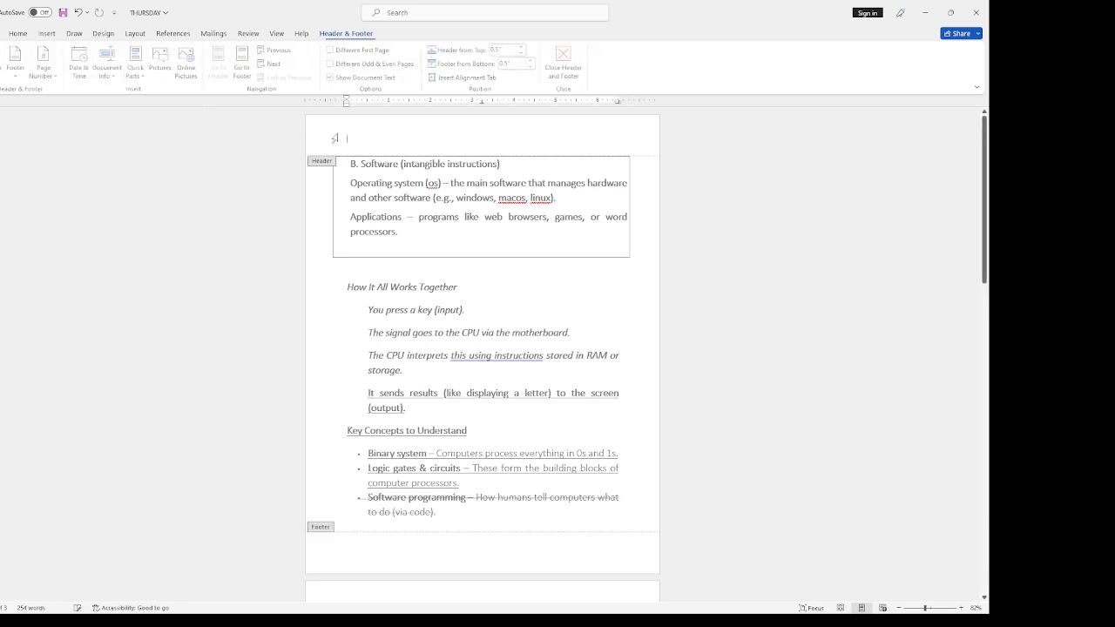
{"action": "double_click", "coordinate": [360, 181]}
{"action": "left_click", "coordinate": [329, 151]}
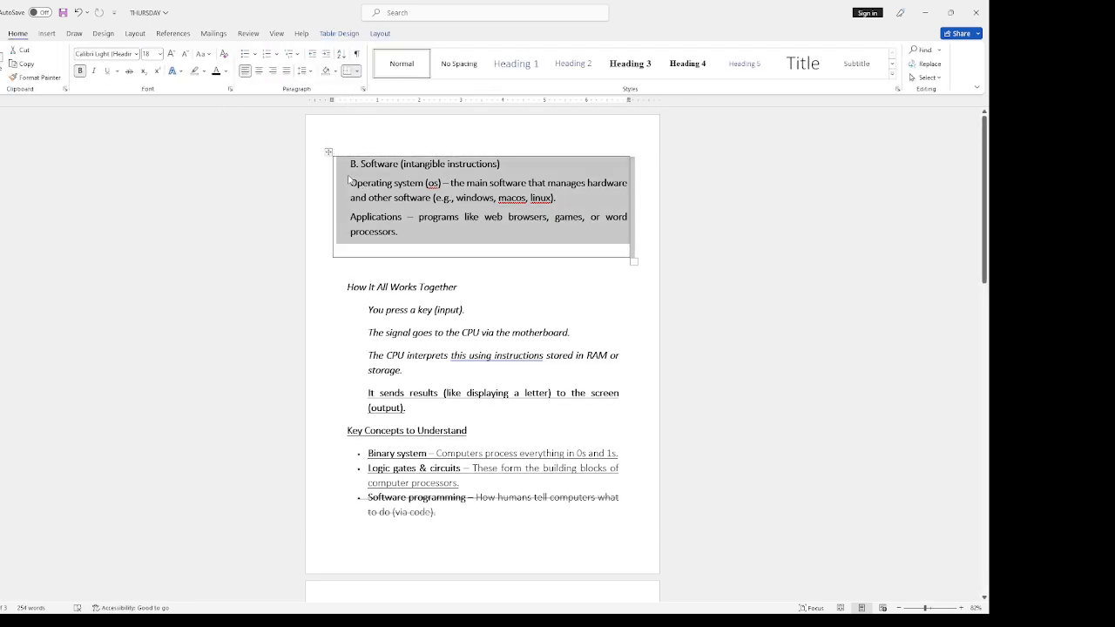
{"action": "left_click", "coordinate": [438, 309]}
{"action": "scroll", "coordinate": [453, 321], "scroll_direction": "down", "scroll_amount": 2}
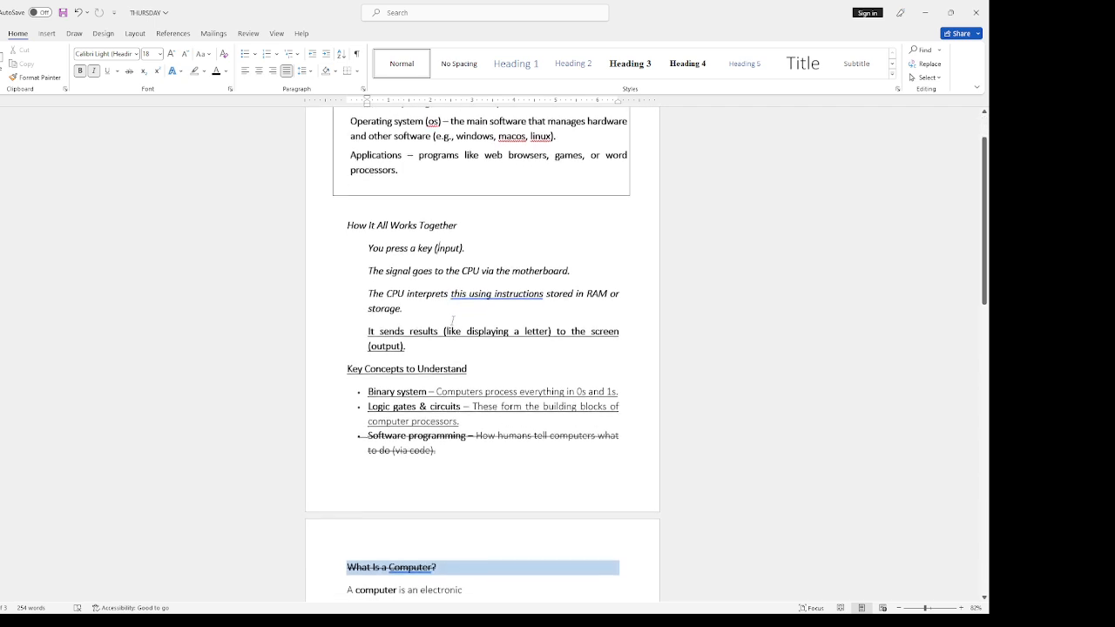
{"action": "scroll", "coordinate": [453, 321], "scroll_direction": "down", "scroll_amount": 2}
{"action": "scroll", "coordinate": [453, 321], "scroll_direction": "up", "scroll_amount": 4}
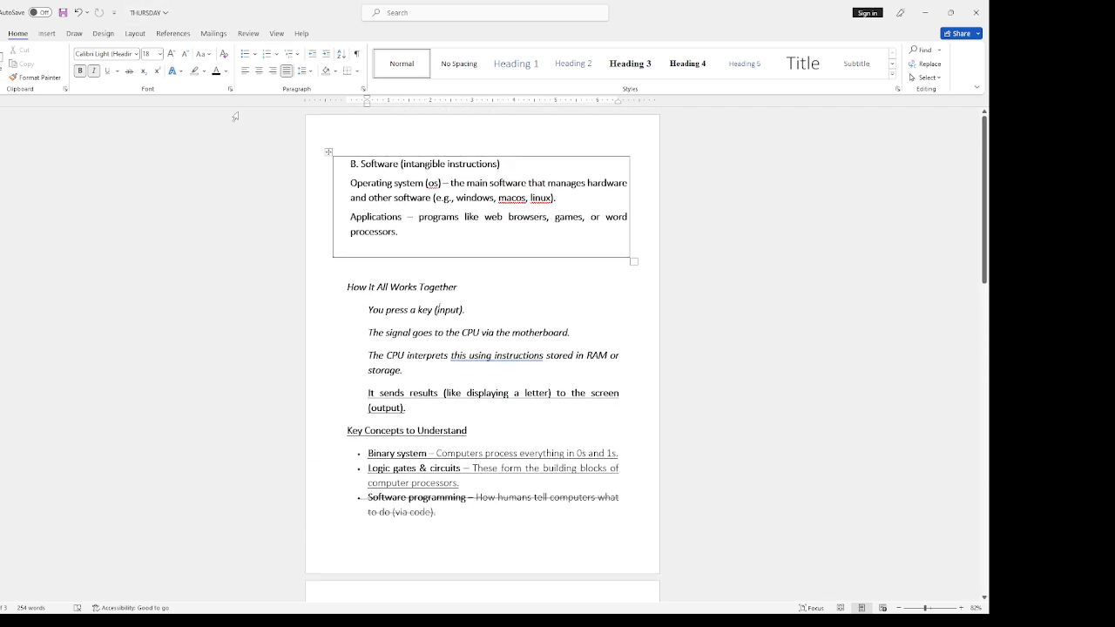
- Undo the drawn table, and undo and redo the shading removal above "What Is a Computer?"
{"action": "left_click", "coordinate": [76, 11]}
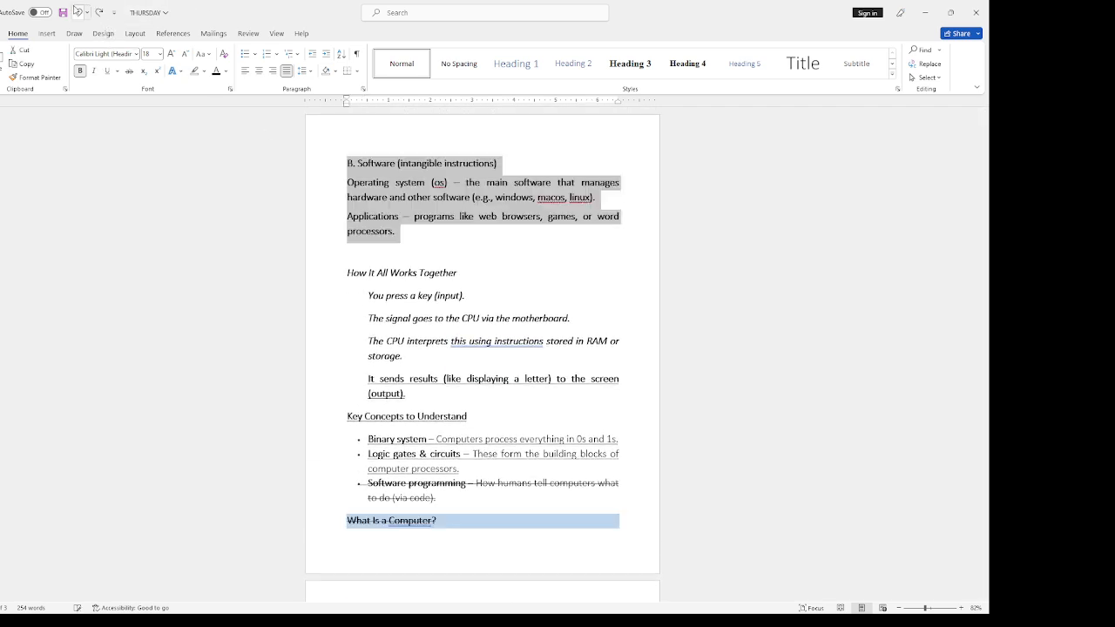
{"action": "left_click", "coordinate": [76, 11]}
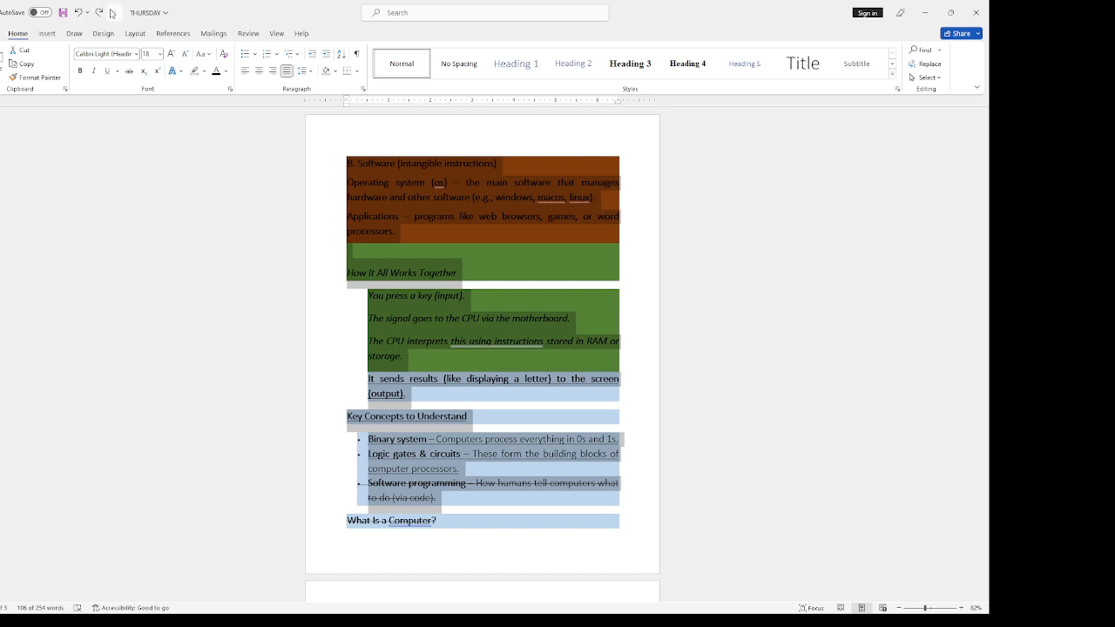
{"action": "left_click", "coordinate": [98, 12]}
{"action": "left_click", "coordinate": [532, 267]}
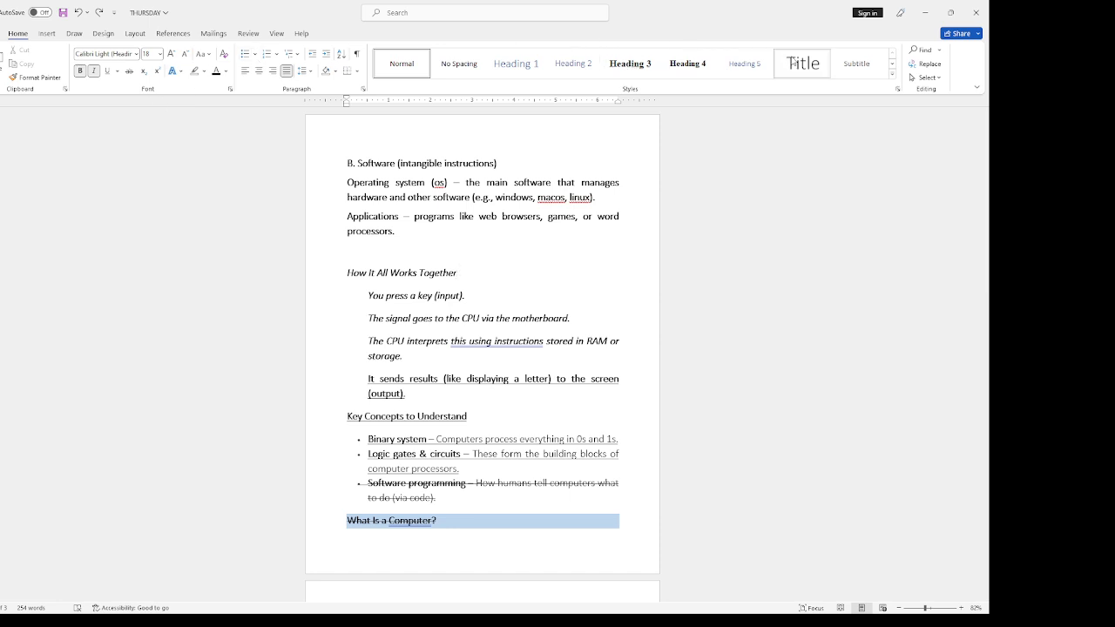
- Apply the Heading 3 style to the "B. Software (intangible instructions)" line and the Title style to the "Applications" paragraph
{"action": "left_click_drag", "start_coordinate": [508, 161], "coordinate": [329, 157]}
{"action": "left_click", "coordinate": [645, 64]}
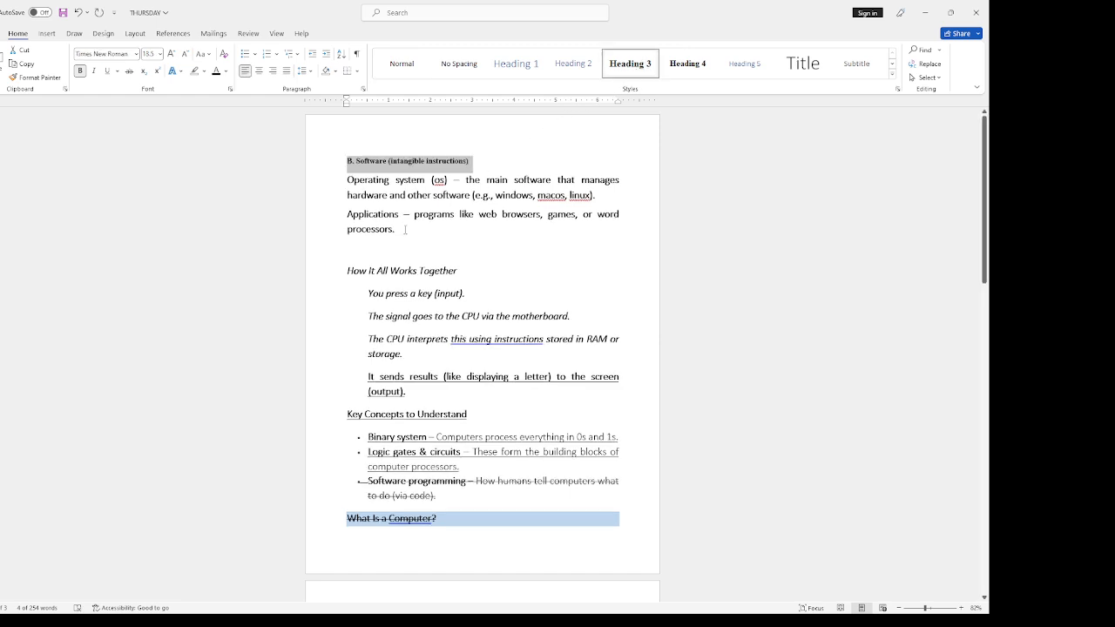
{"action": "left_click_drag", "start_coordinate": [404, 232], "coordinate": [346, 213]}
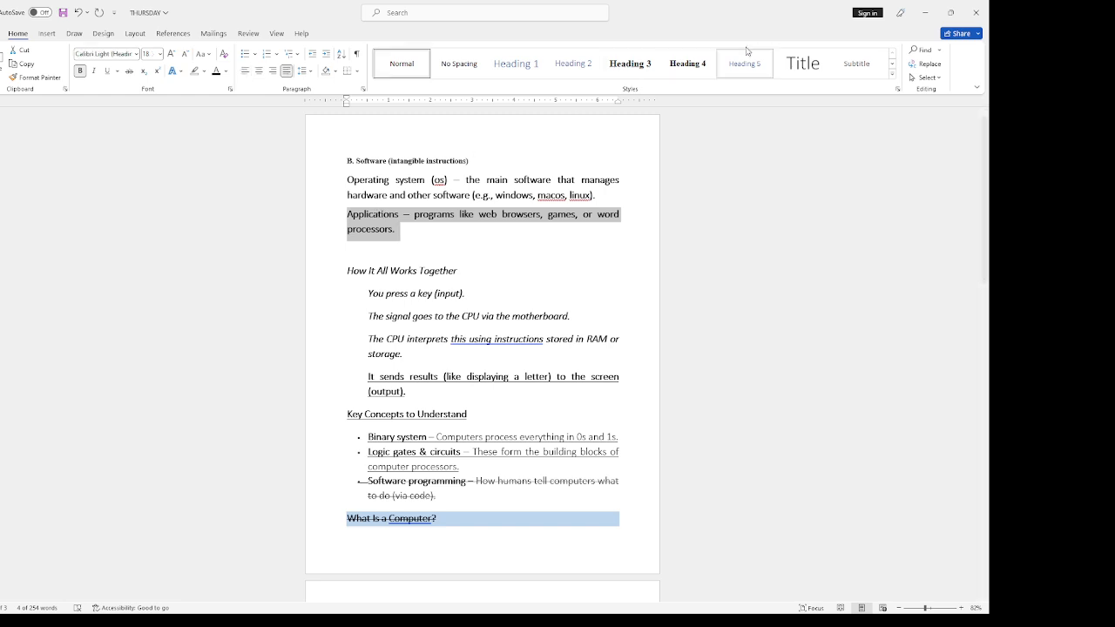
{"action": "left_click", "coordinate": [796, 63]}
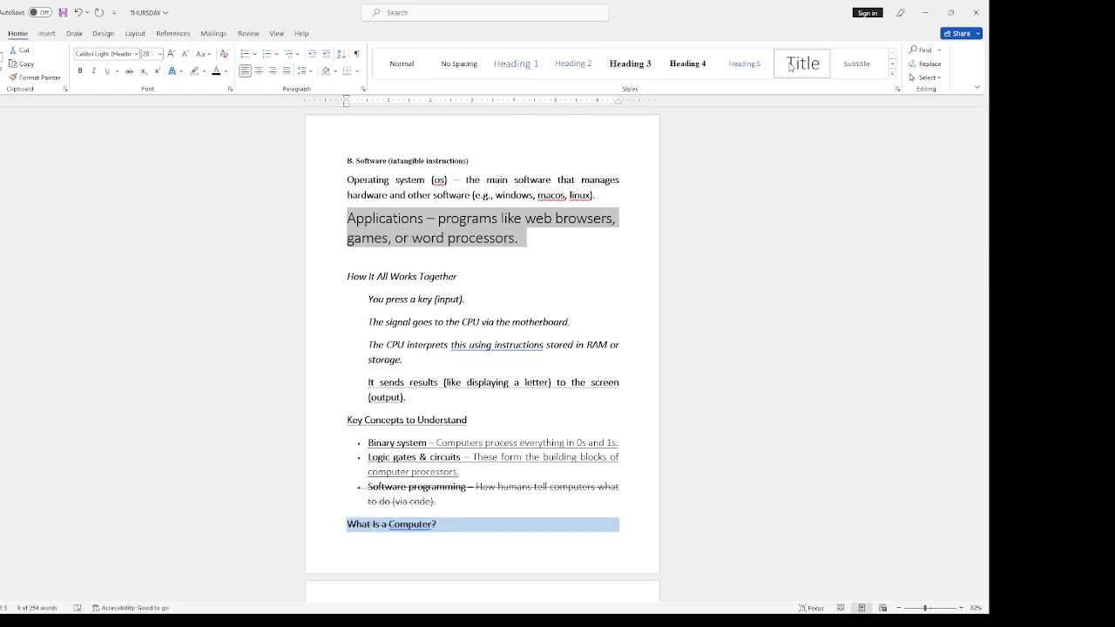
{"action": "left_click", "coordinate": [828, 257]}
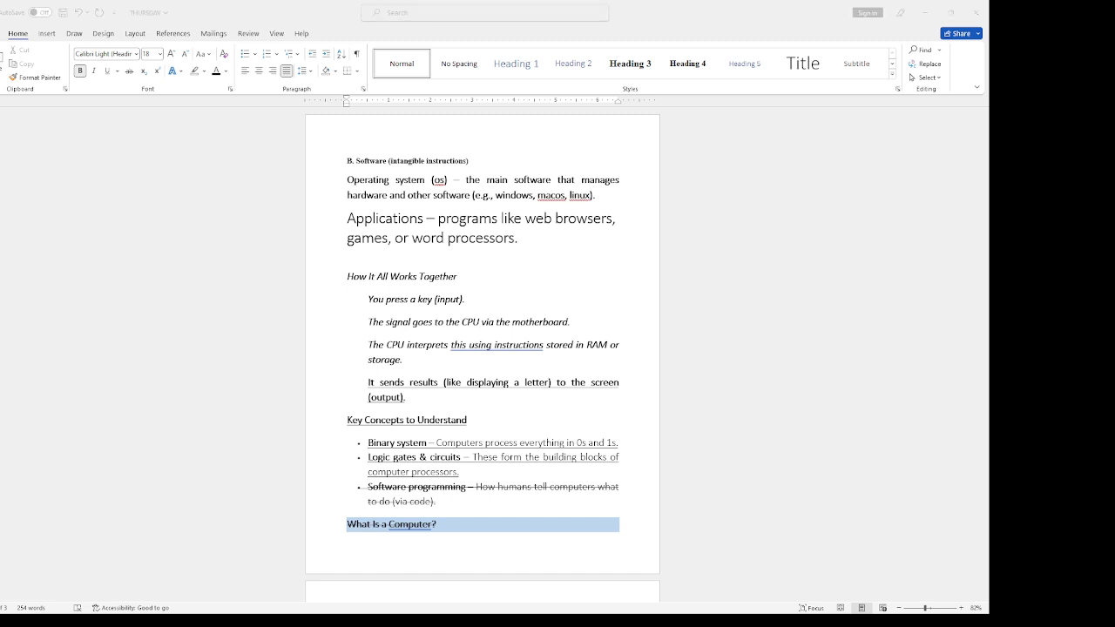
- Insert a built-in cover page with a title, a subtitle and an orange author and company block at its foot
{"action": "left_click", "coordinate": [431, 180]}
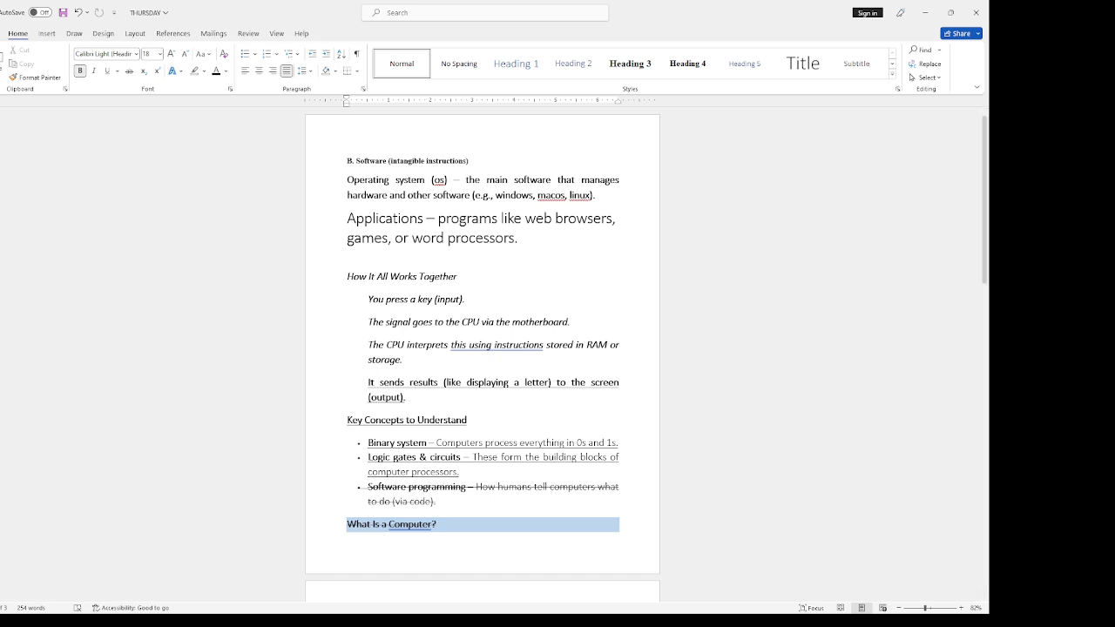
{"action": "left_click", "coordinate": [47, 34]}
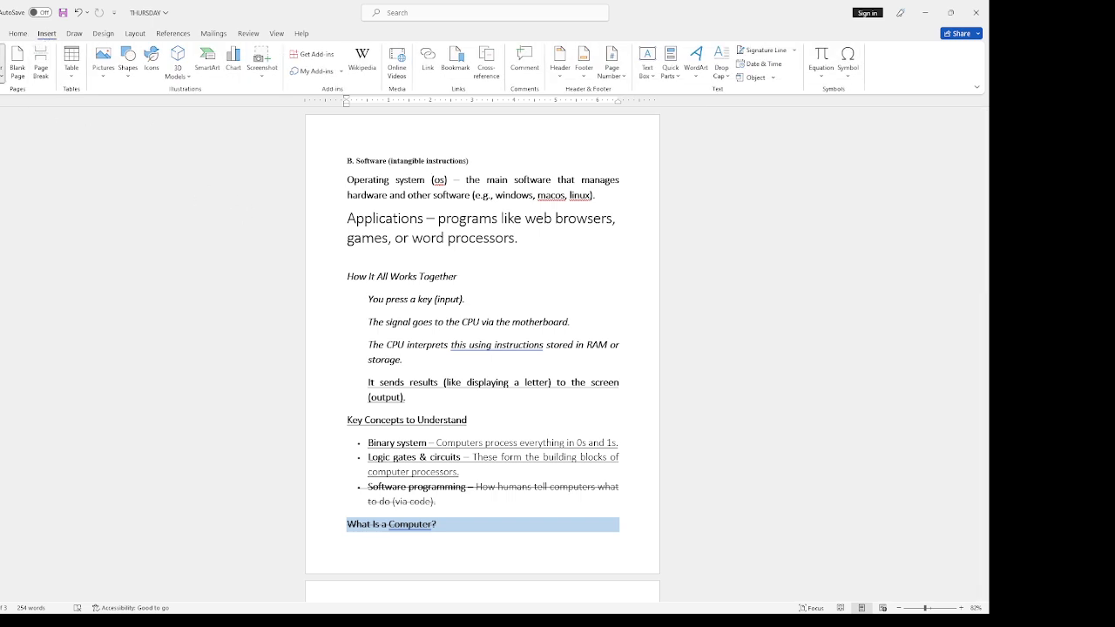
{"action": "left_click", "coordinate": [24, 426]}
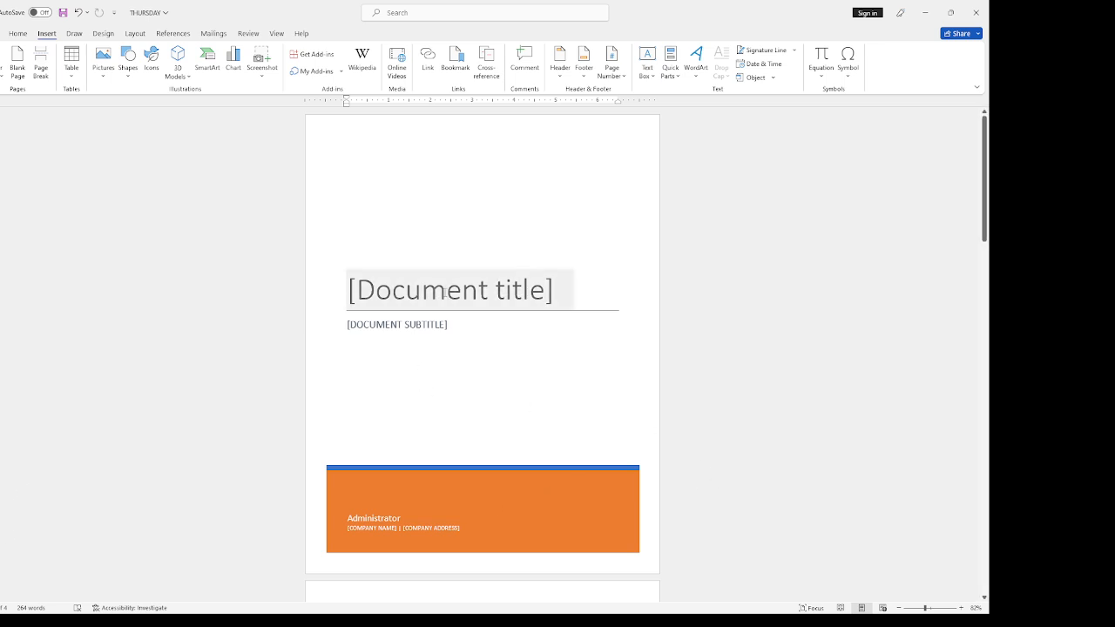
- Set the cover page's document title to "DDDDD" and its subtitle to "FFFFFF"
{"action": "left_click", "coordinate": [446, 294]}
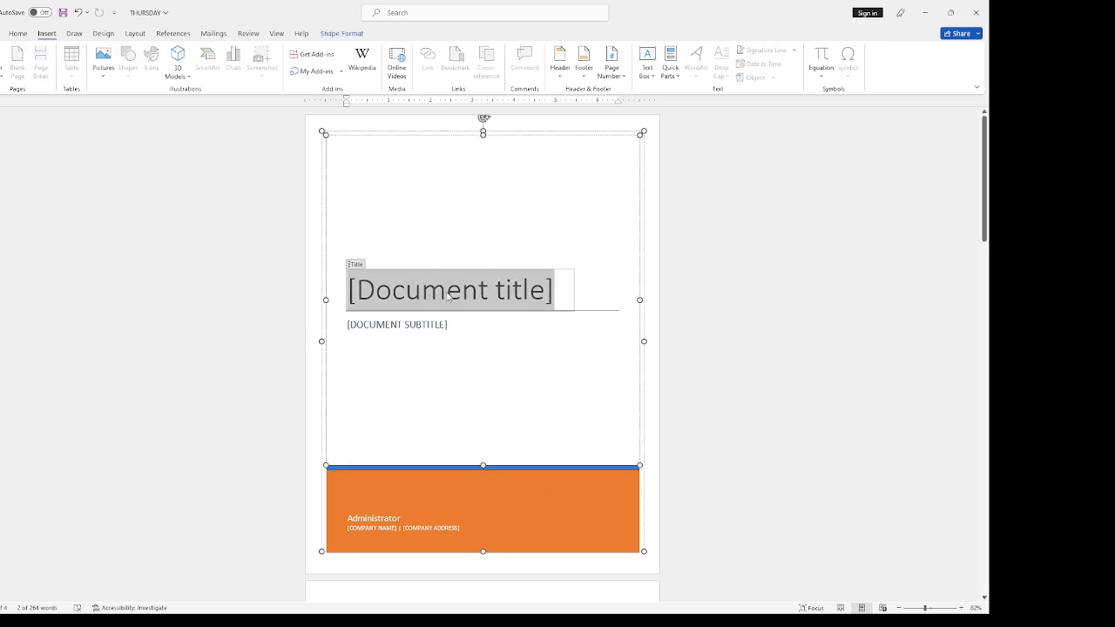
{"action": "type", "text": "DDDDD"}
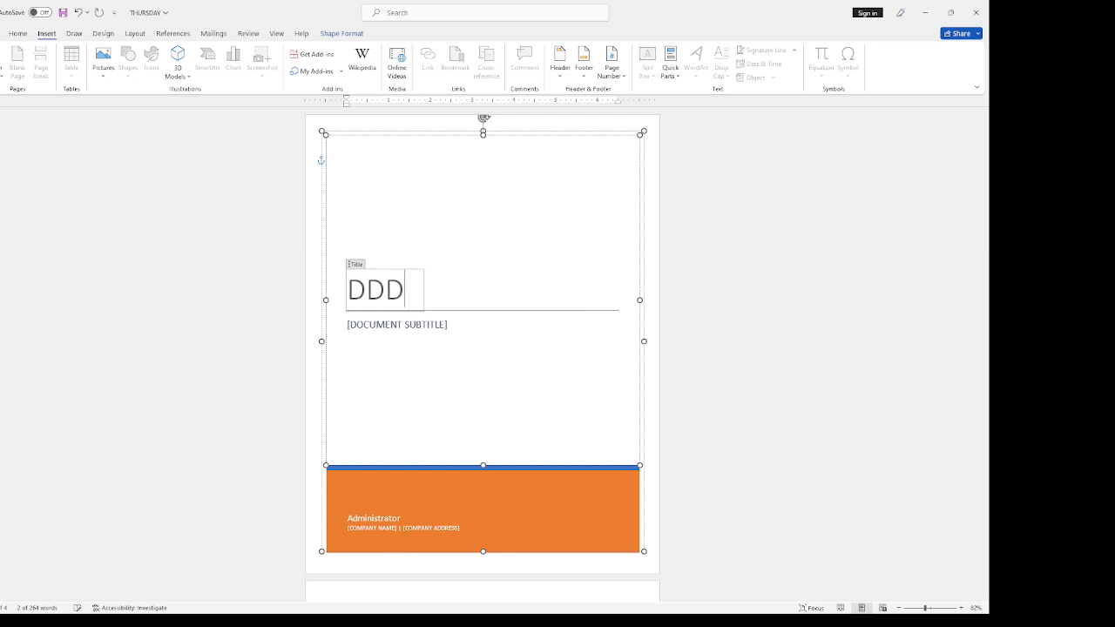
{"action": "left_click", "coordinate": [430, 328]}
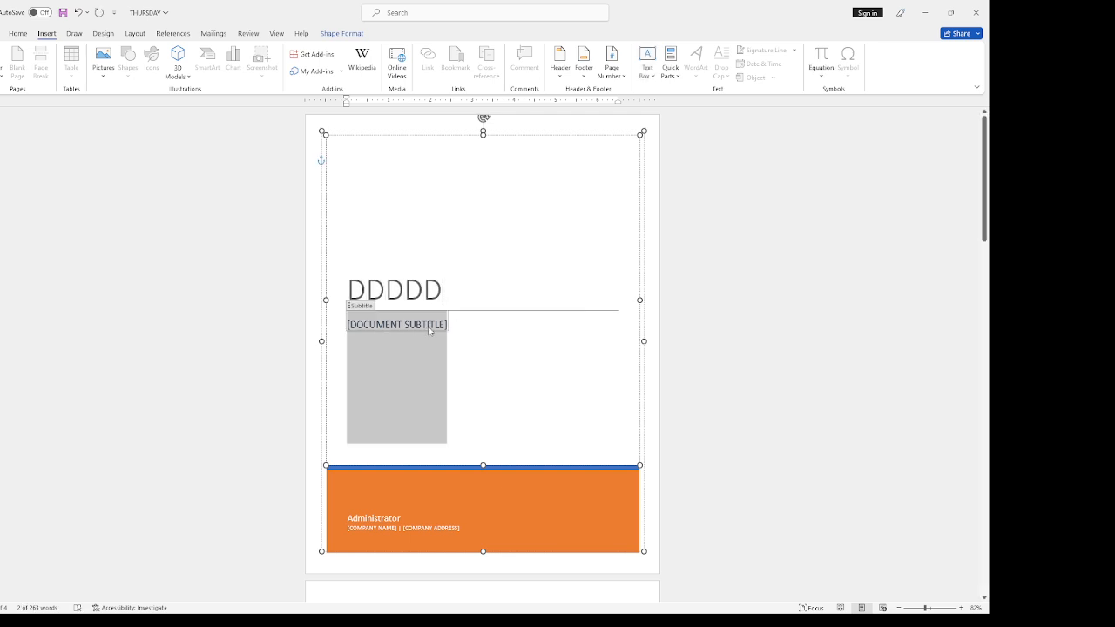
{"action": "type", "text": "FFFFFF"}
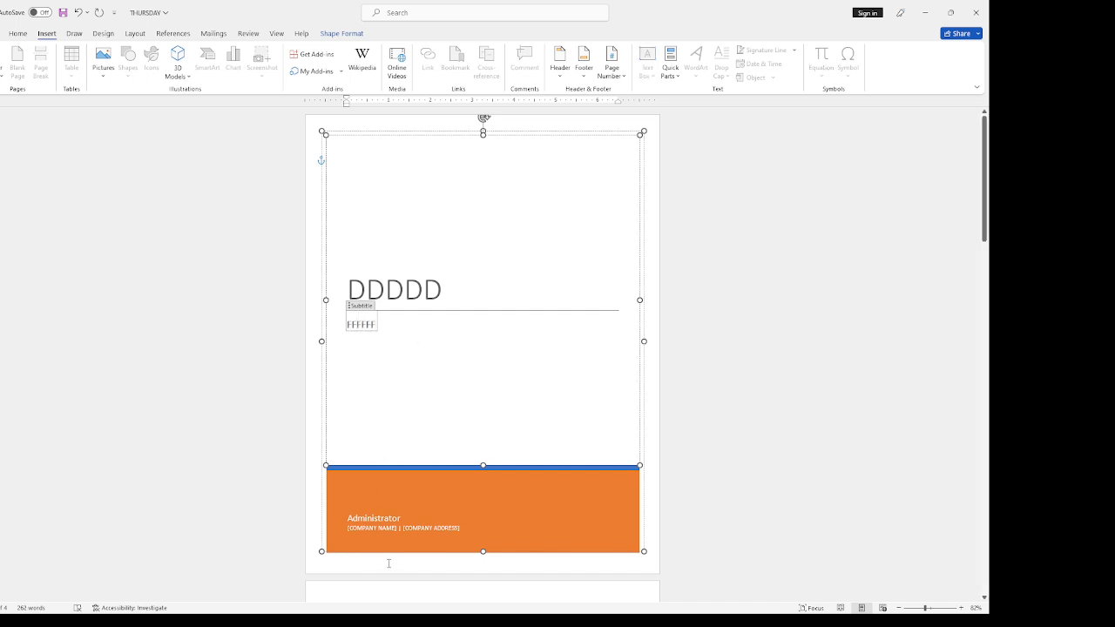
- Replace the cover page's author with "GGGGG" and fill both the company name and company address with "FFFFF"
{"action": "left_click", "coordinate": [389, 518]}
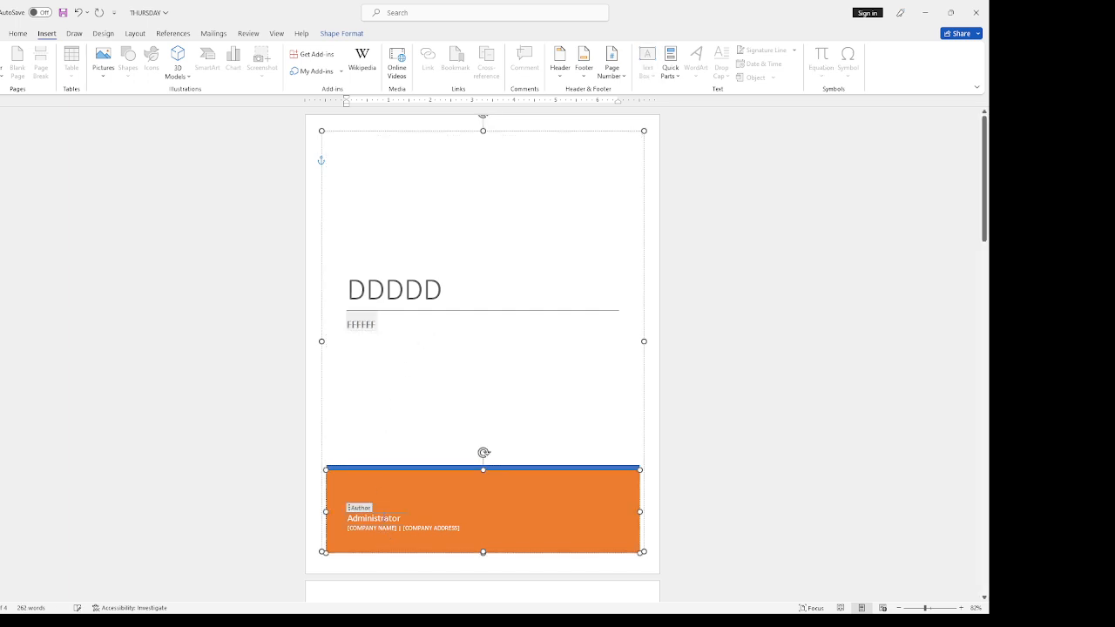
{"action": "type", "text": "CCCC"}
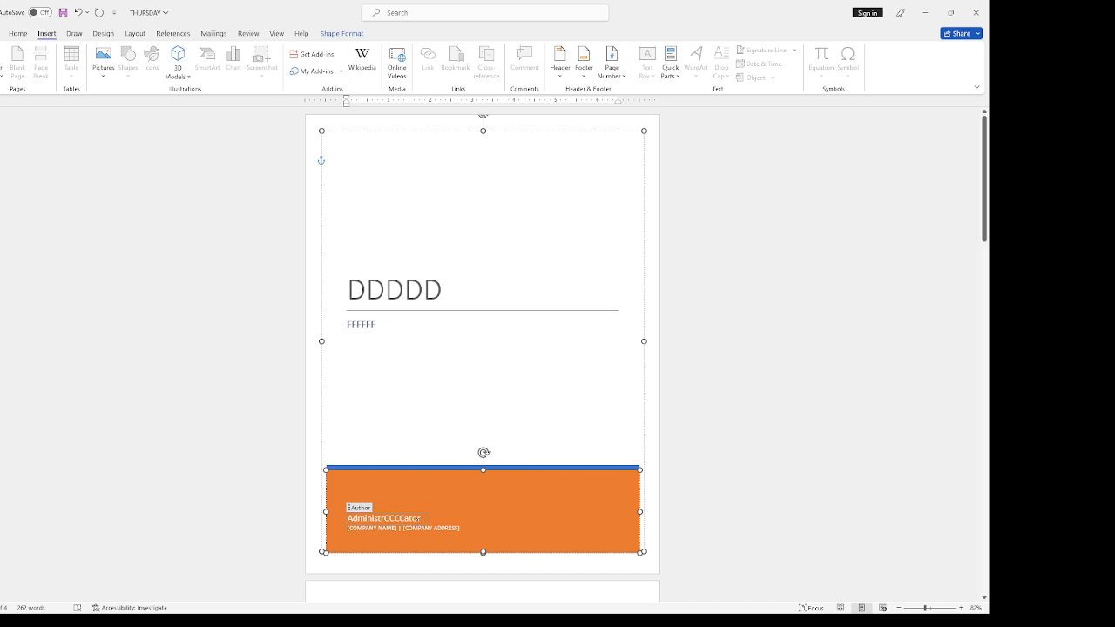
{"action": "left_click_drag", "start_coordinate": [424, 518], "coordinate": [341, 522]}
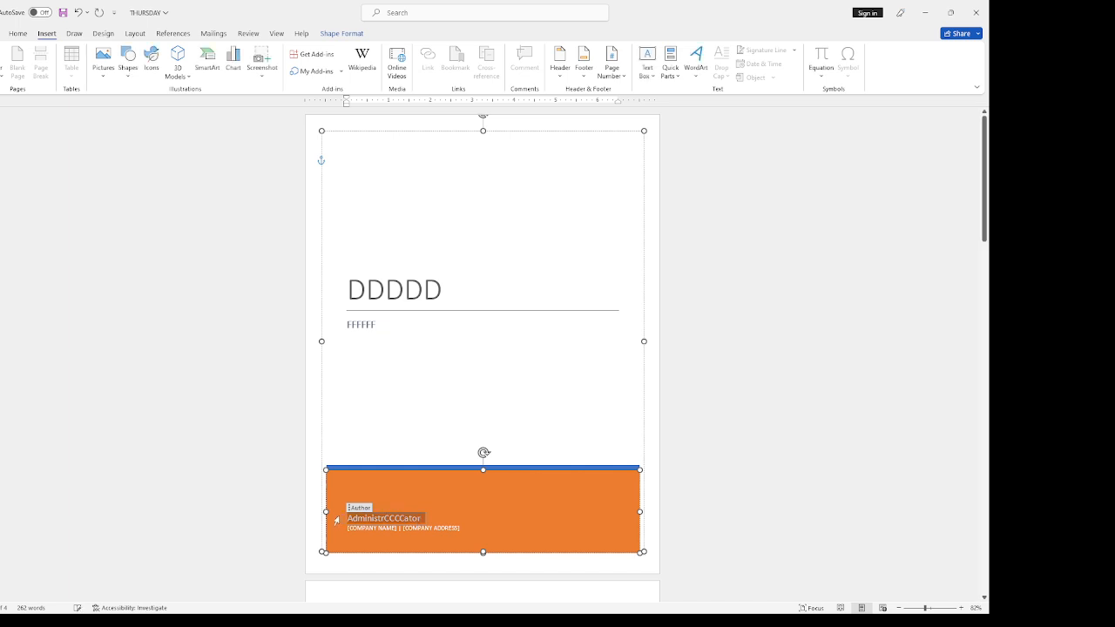
{"action": "type", "text": "GGGGG"}
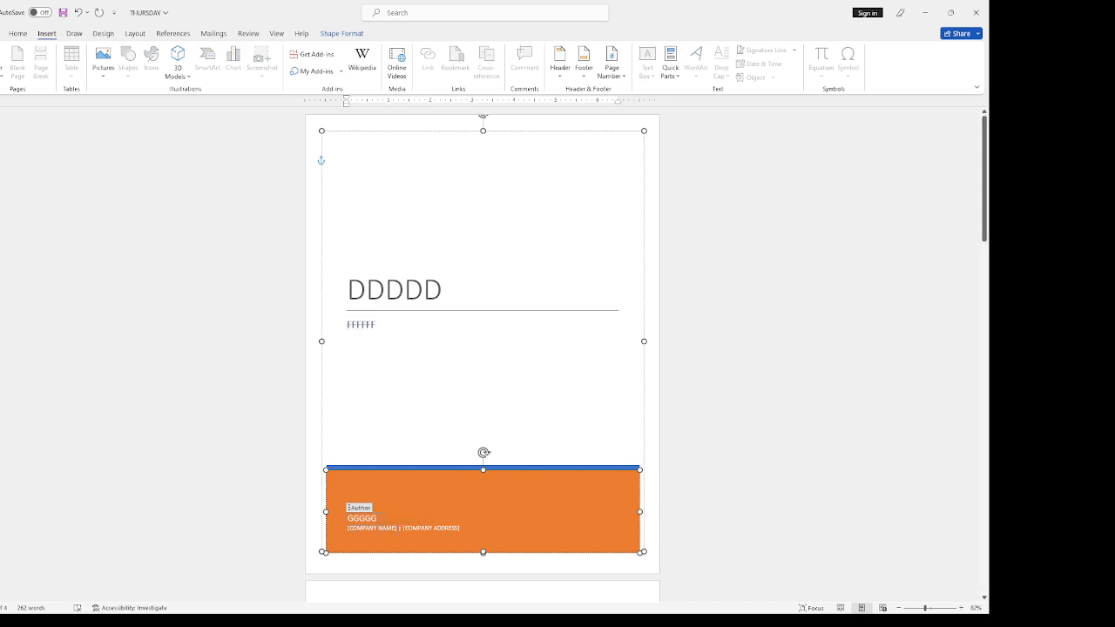
{"action": "left_click_drag", "start_coordinate": [397, 527], "coordinate": [350, 528]}
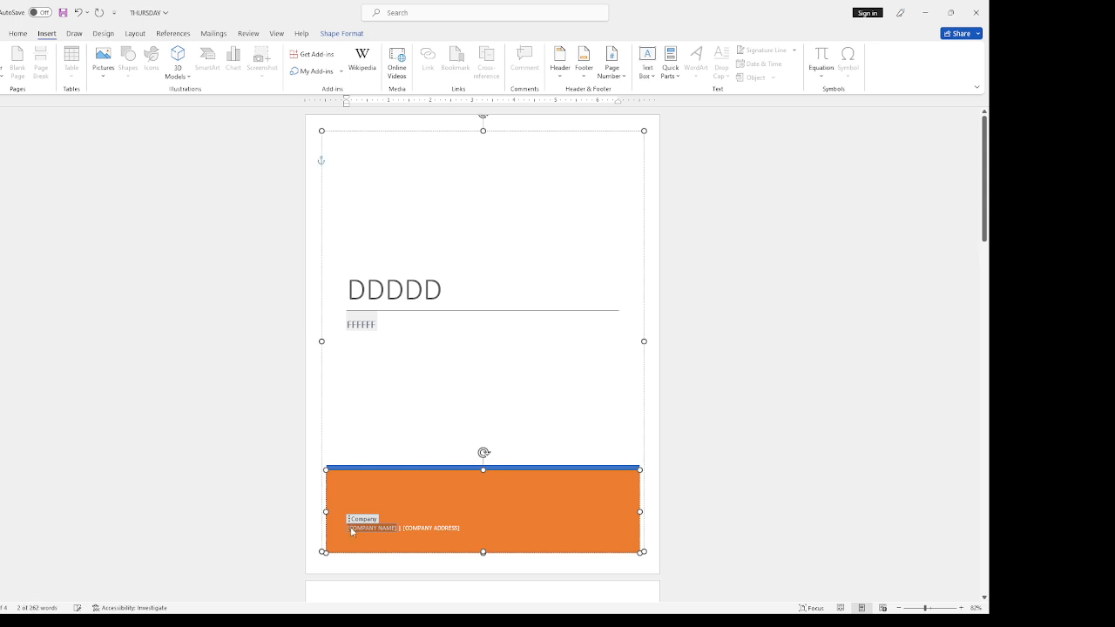
{"action": "type", "text": "FFFFF"}
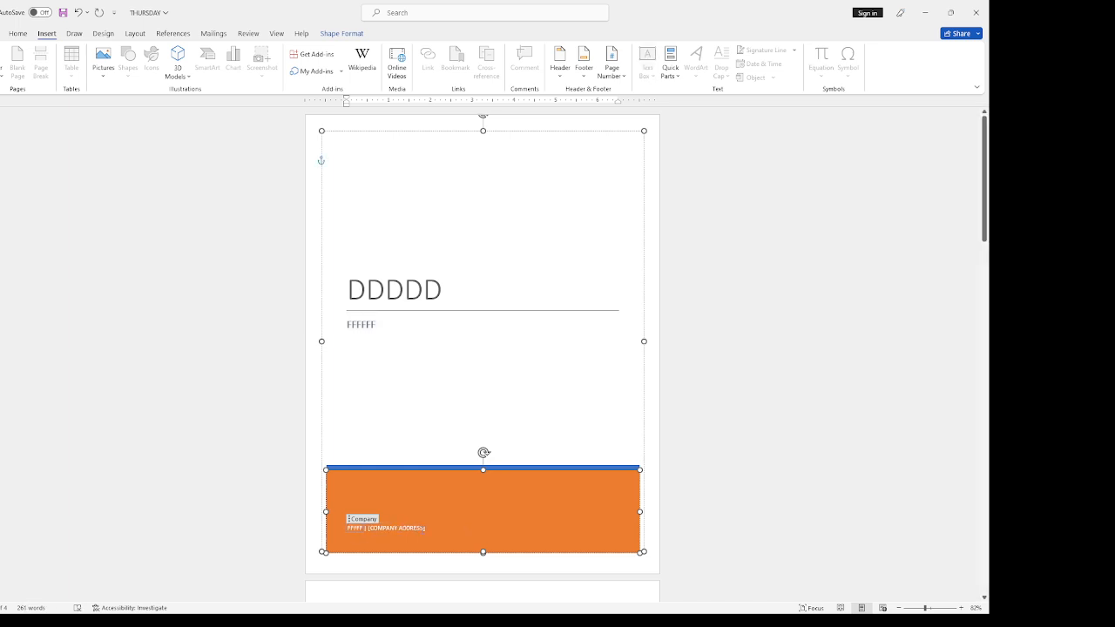
{"action": "left_click", "coordinate": [387, 528]}
{"action": "type", "text": "FFFFF"}
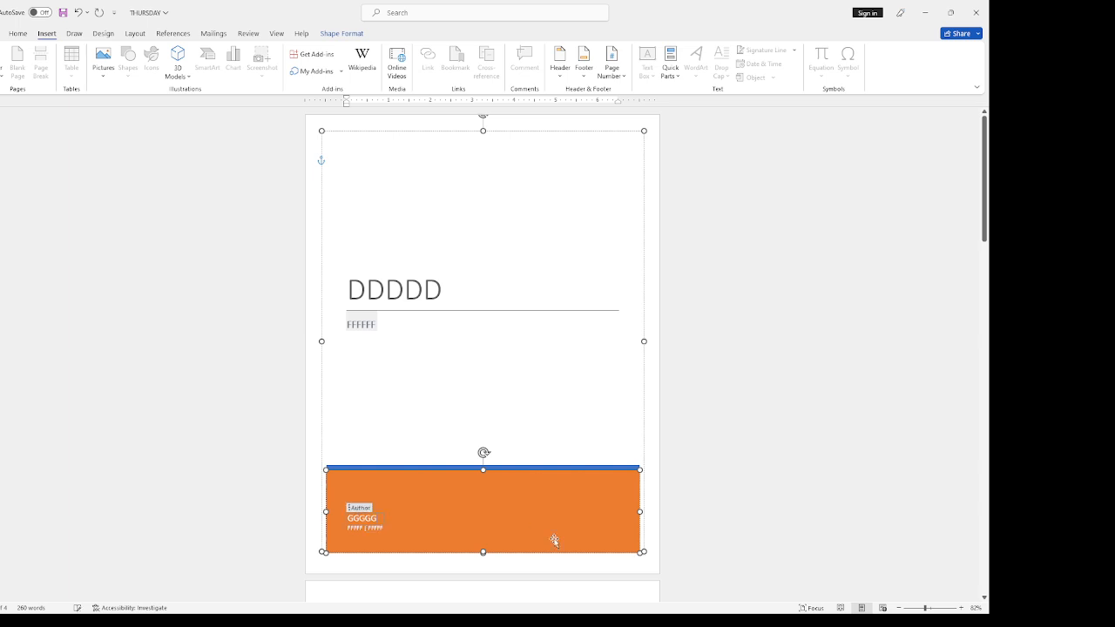
- Select the whole cover page graphic and change its shape fill to purple
{"action": "left_click", "coordinate": [592, 553]}
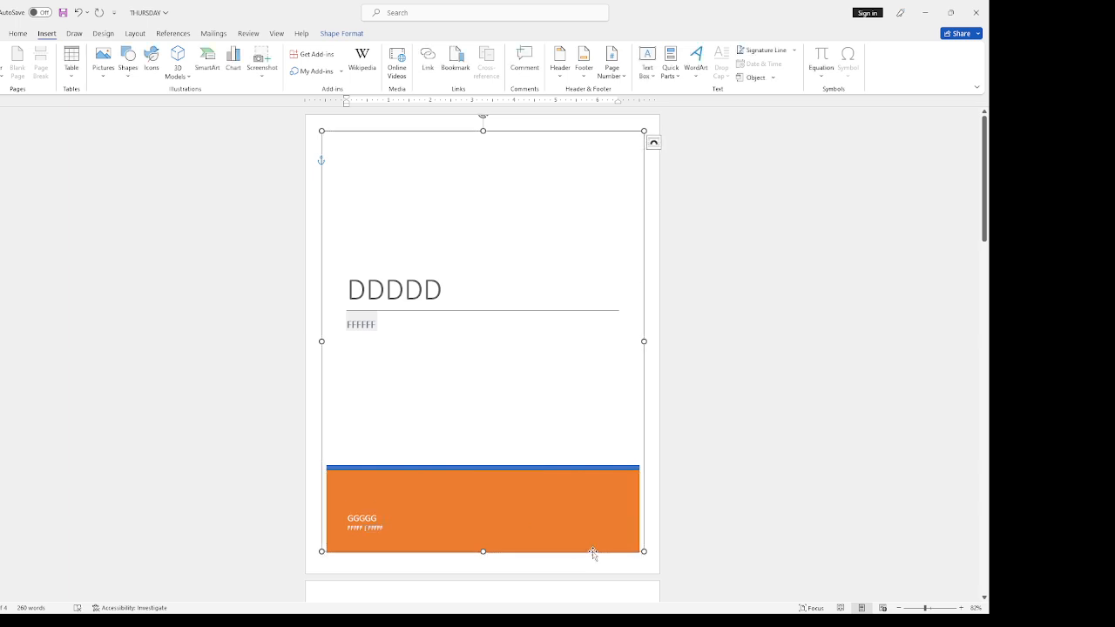
{"action": "left_click", "coordinate": [341, 33]}
{"action": "left_click", "coordinate": [369, 49]}
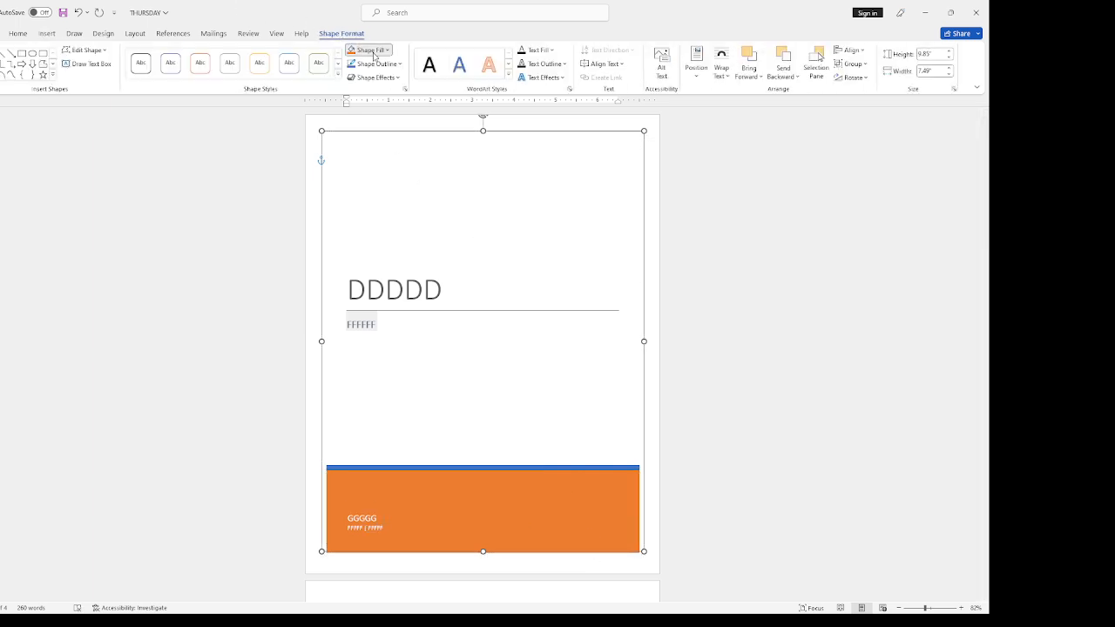
{"action": "left_click", "coordinate": [431, 150]}
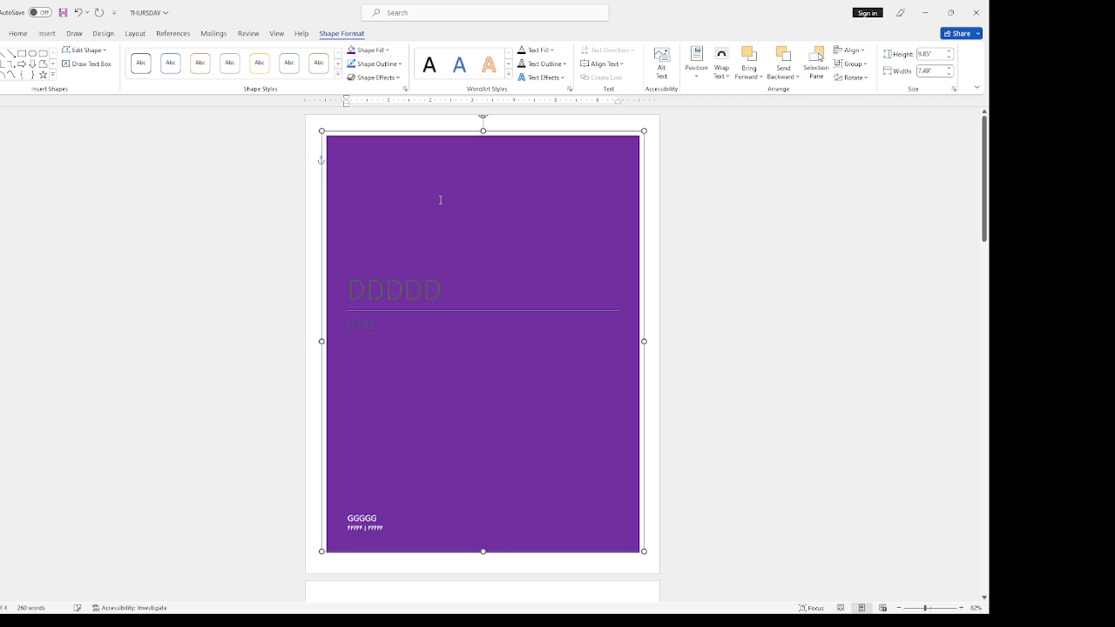
{"action": "left_click", "coordinate": [481, 376]}
{"action": "left_click", "coordinate": [439, 520]}
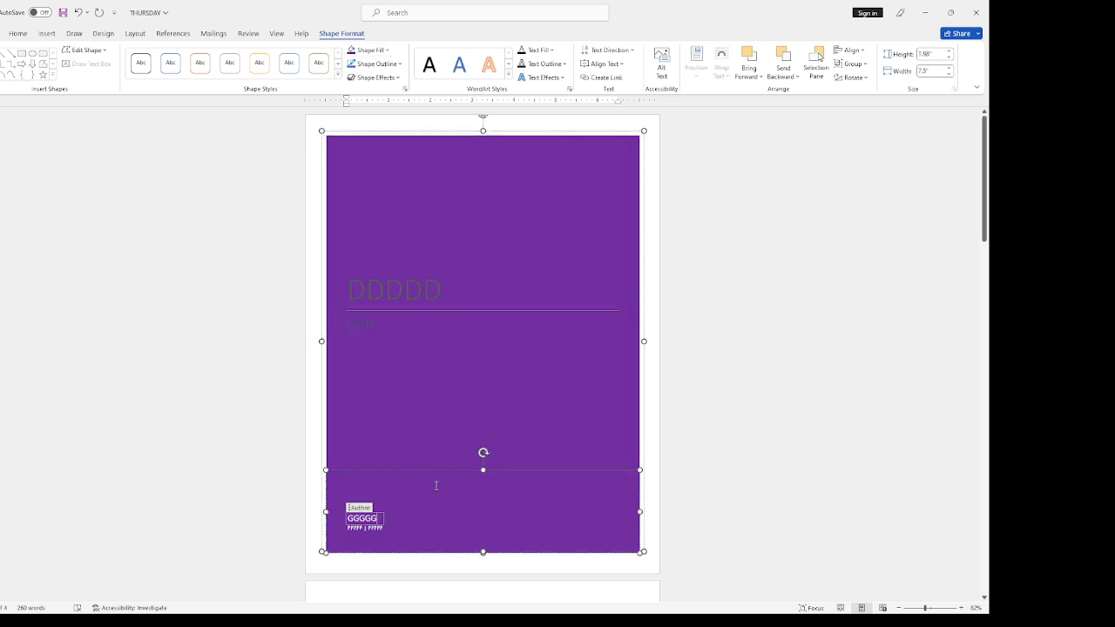
- Insert two blank pages between the cover page and the "B. Software (intangible instructions)" heading
{"action": "scroll", "coordinate": [426, 518], "scroll_direction": "down", "scroll_amount": 5}
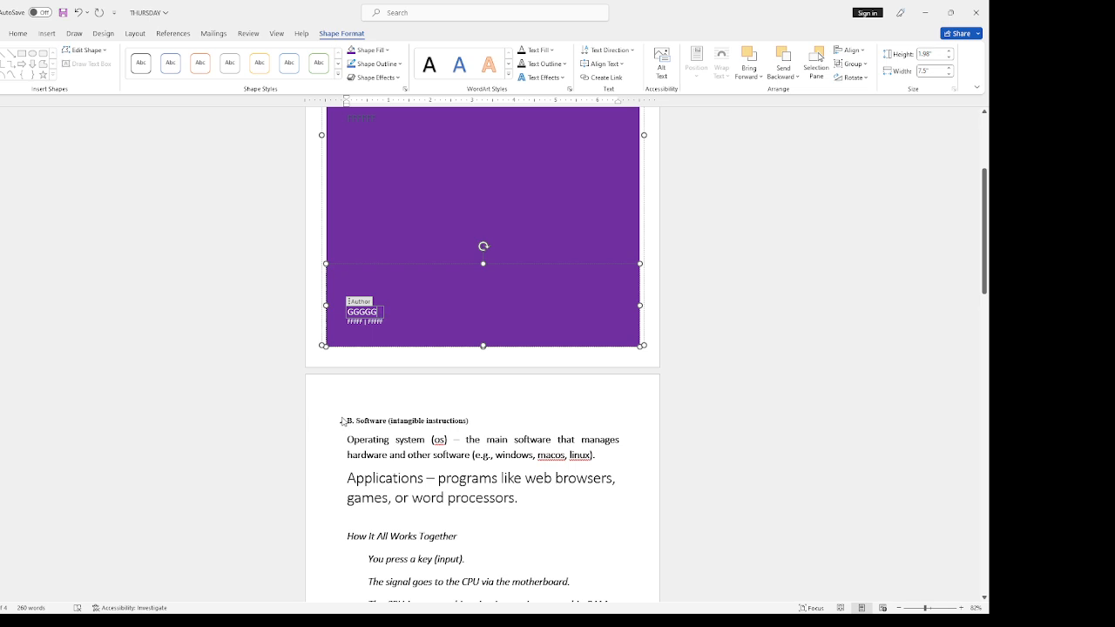
{"action": "left_click", "coordinate": [348, 419]}
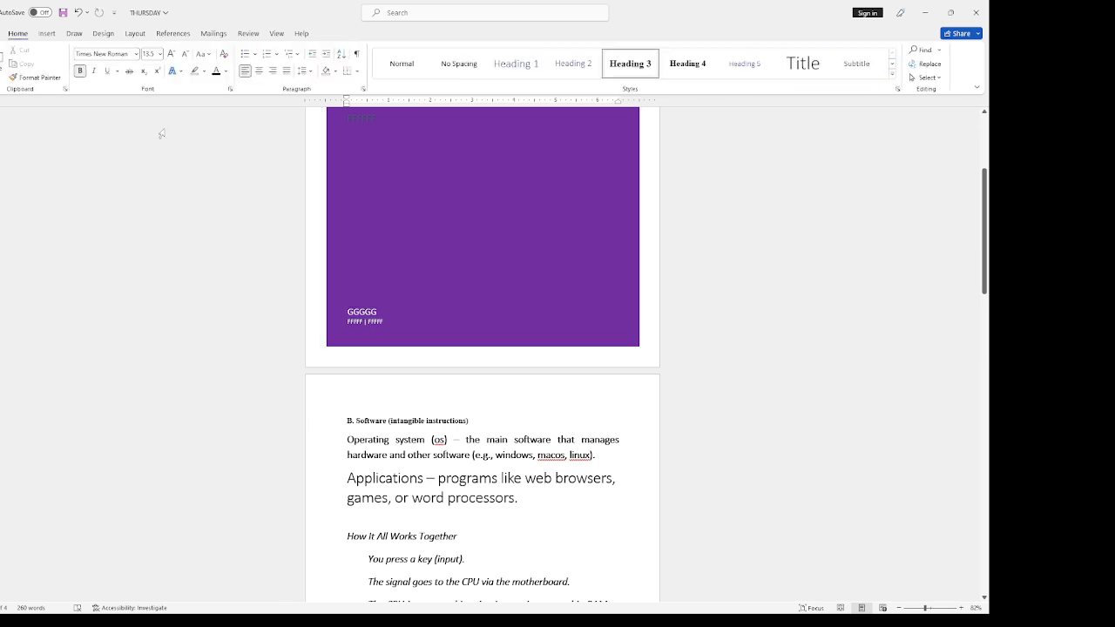
{"action": "left_click", "coordinate": [44, 35]}
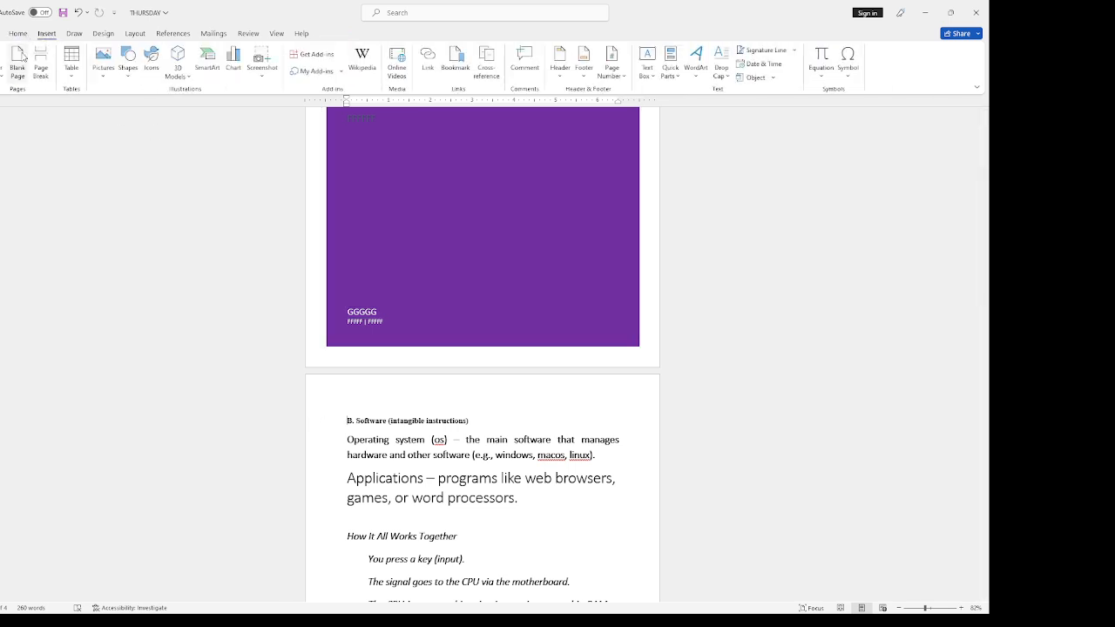
{"action": "left_click", "coordinate": [17, 59]}
{"action": "scroll", "coordinate": [381, 273], "scroll_direction": "up", "scroll_amount": 3}
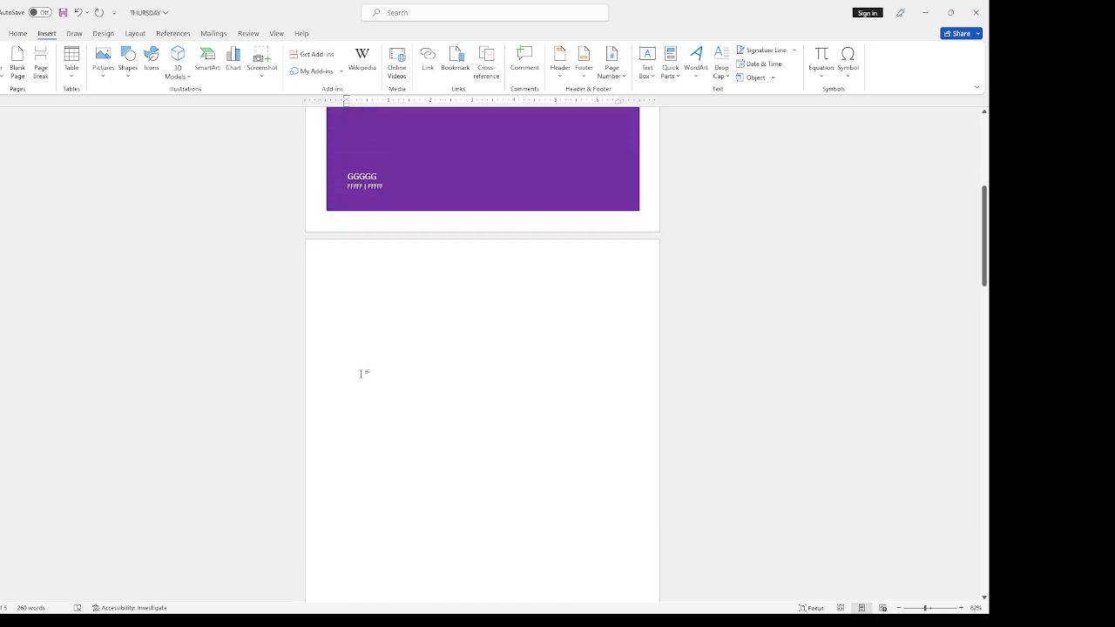
{"action": "scroll", "coordinate": [363, 362], "scroll_direction": "down", "scroll_amount": 1}
{"action": "scroll", "coordinate": [363, 361], "scroll_direction": "up", "scroll_amount": 3}
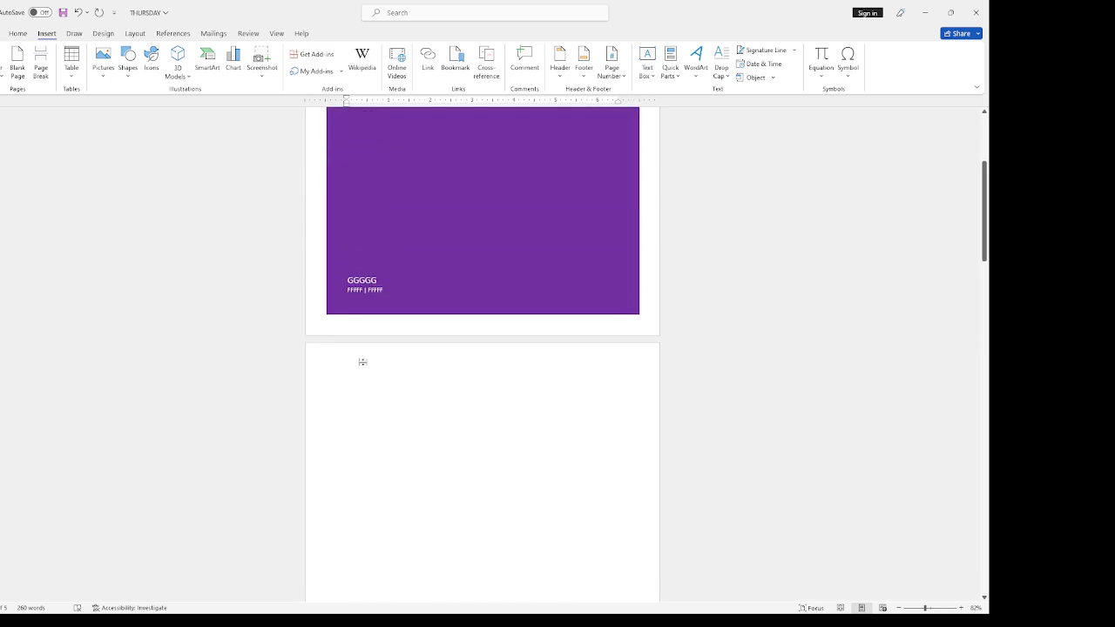
{"action": "scroll", "coordinate": [385, 533], "scroll_direction": "down", "scroll_amount": 2}
{"action": "scroll", "coordinate": [384, 535], "scroll_direction": "down", "scroll_amount": 4}
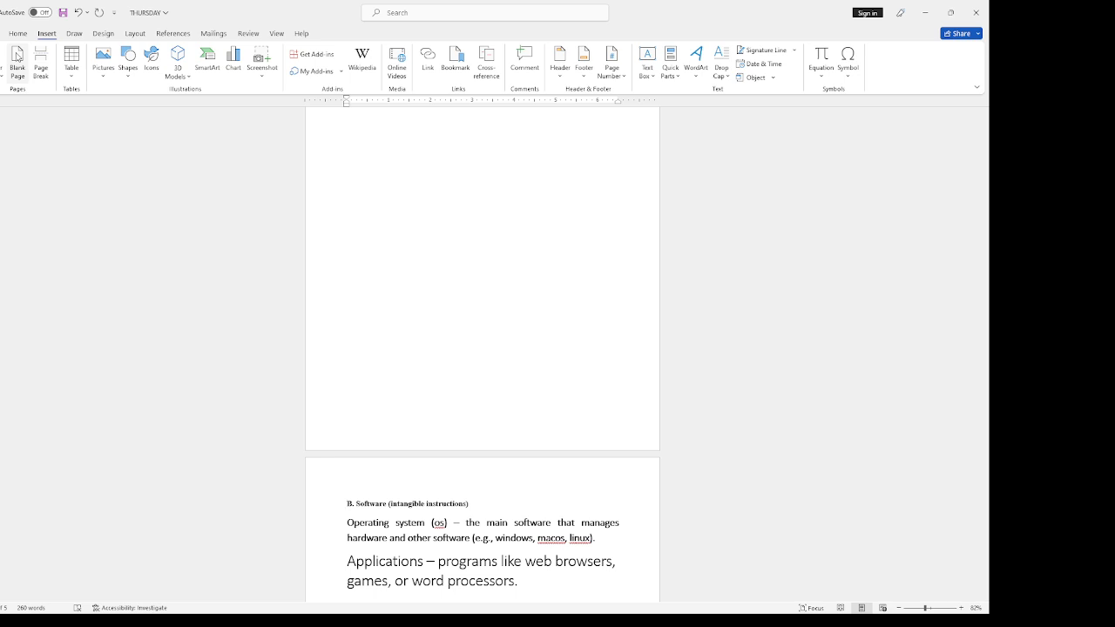
{"action": "left_click", "coordinate": [17, 58]}
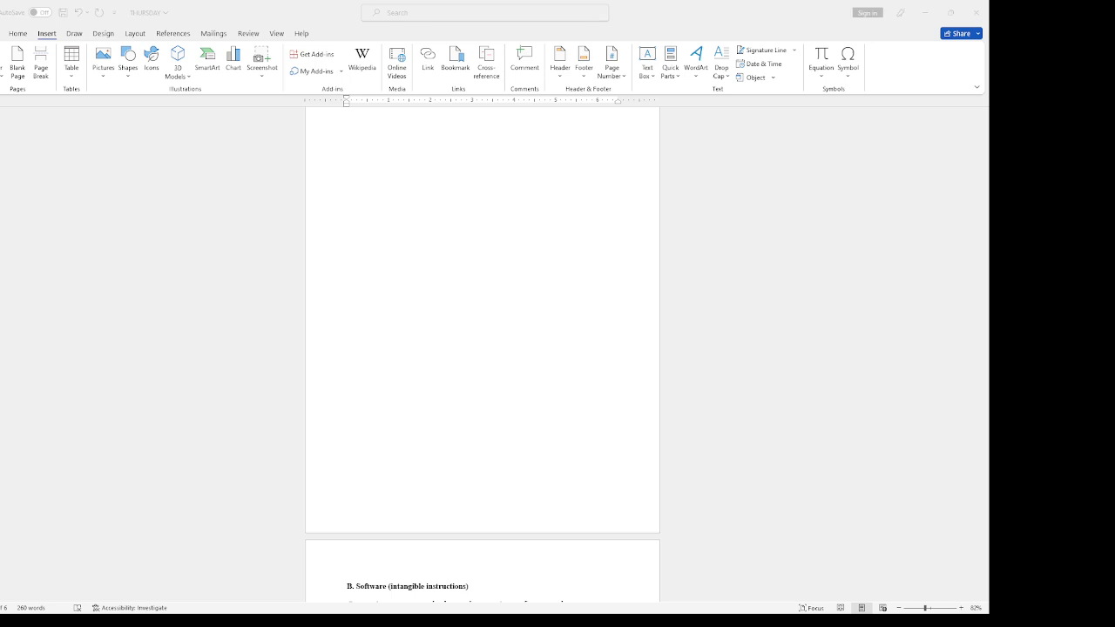
{"action": "left_click", "coordinate": [381, 361]}
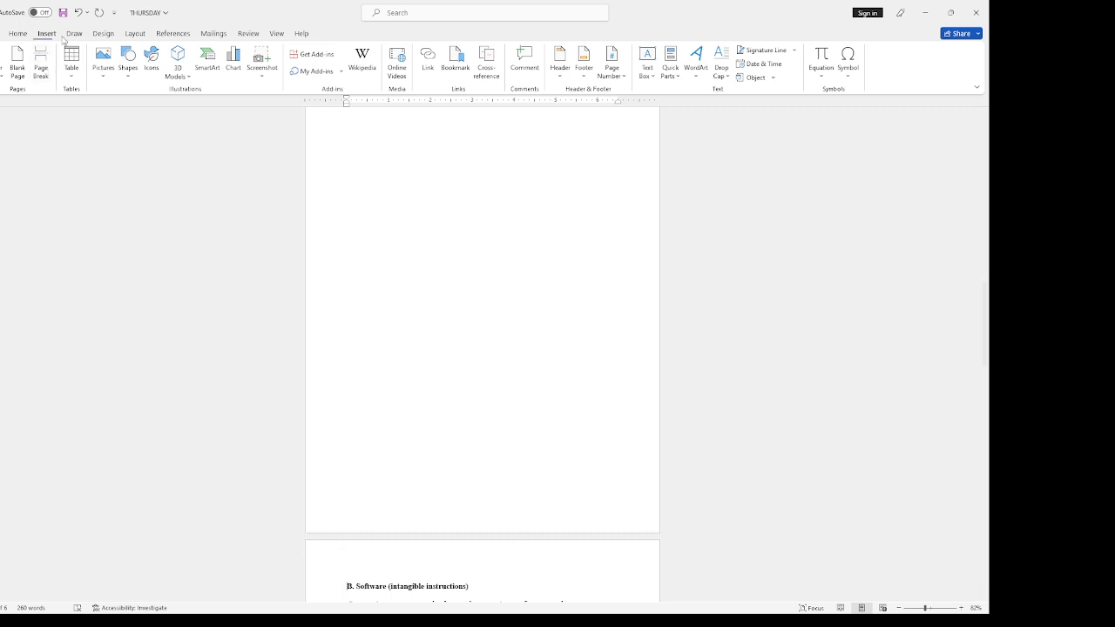
- Insert a table with four columns and six rows on the first blank page after the cover
{"action": "scroll", "coordinate": [360, 309], "scroll_direction": "up", "scroll_amount": 5}
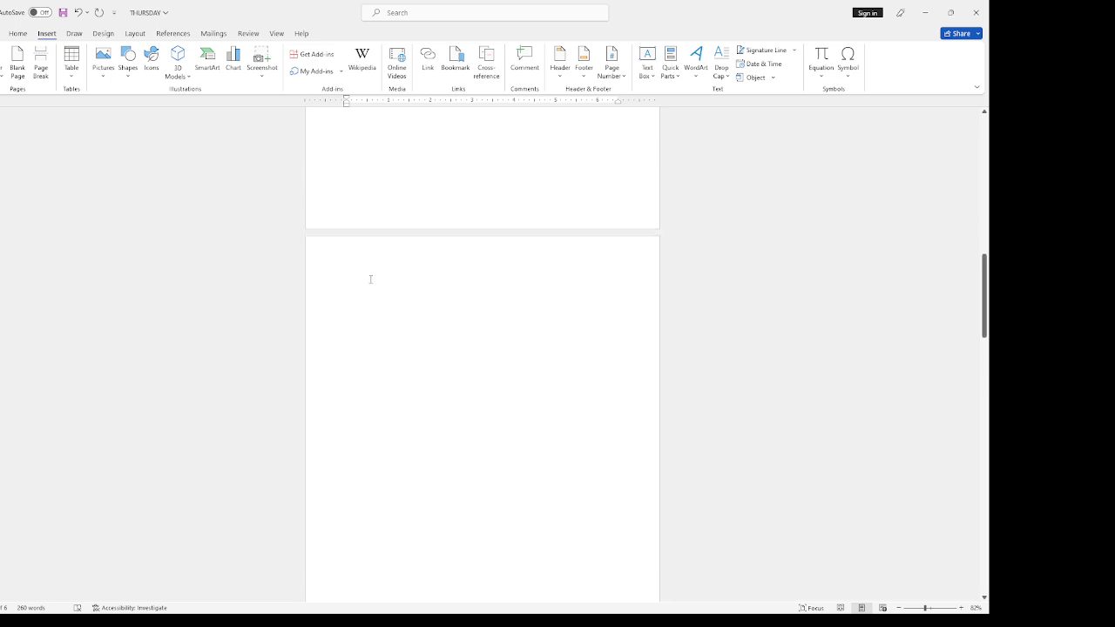
{"action": "scroll", "coordinate": [370, 278], "scroll_direction": "up", "scroll_amount": 10}
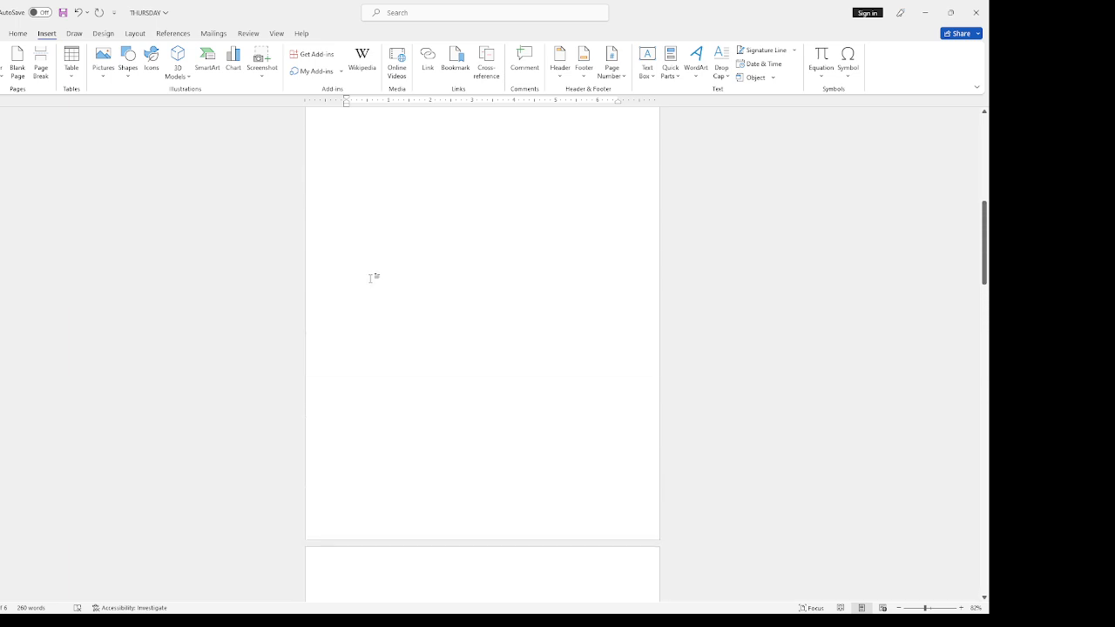
{"action": "left_click", "coordinate": [345, 250]}
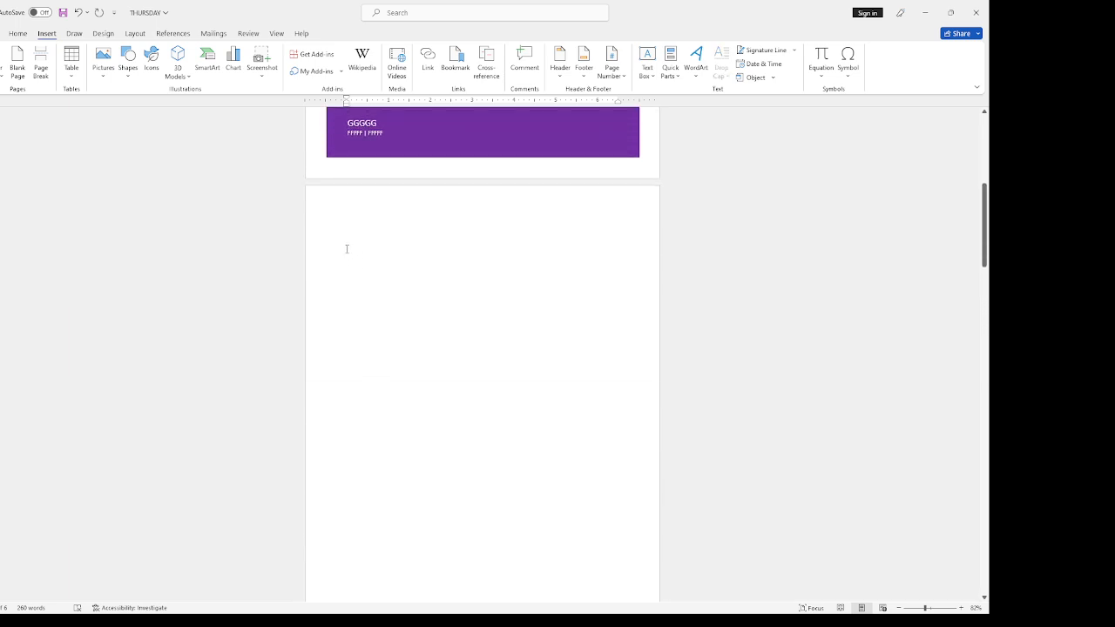
{"action": "left_click", "coordinate": [71, 74]}
{"action": "left_click", "coordinate": [77, 114]}
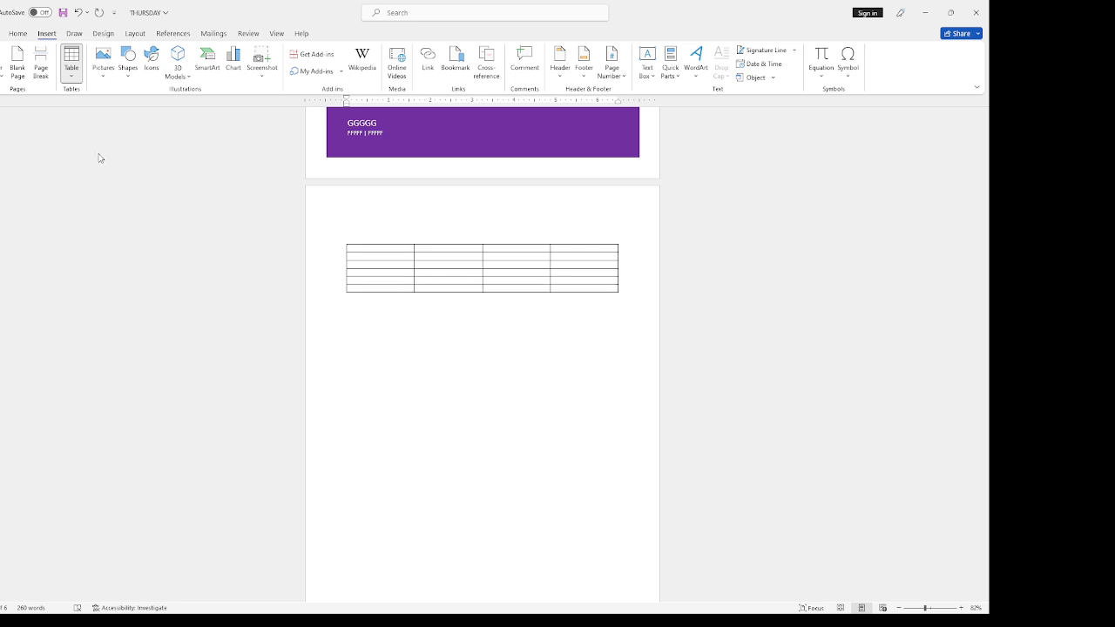
{"action": "left_click", "coordinate": [99, 155]}
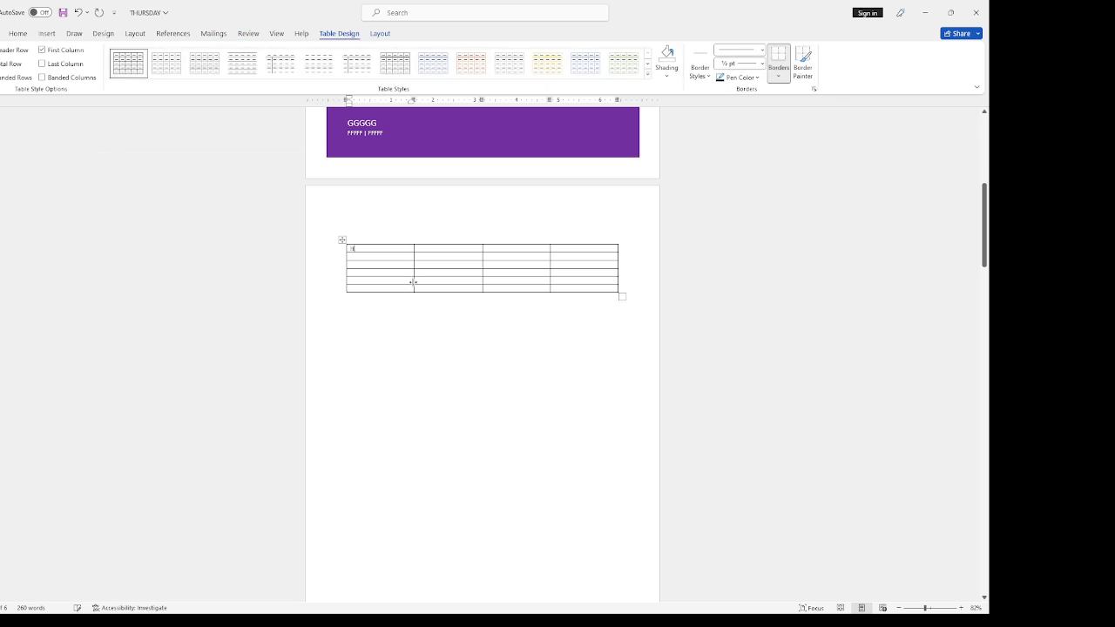
- Enter sample text in the table's first cell, "GGGG" in row two of the second column and "GGGGG" in row four of the third column
{"action": "type", "text": "FFFFF"}
{"action": "left_click", "coordinate": [431, 258]}
{"action": "type", "text": "GGGG"}
{"action": "left_click", "coordinate": [499, 272]}
{"action": "type", "text": "GGGGG"}
- Merge all six cells of the table's fourth column into a single cell
{"action": "left_click", "coordinate": [443, 243]}
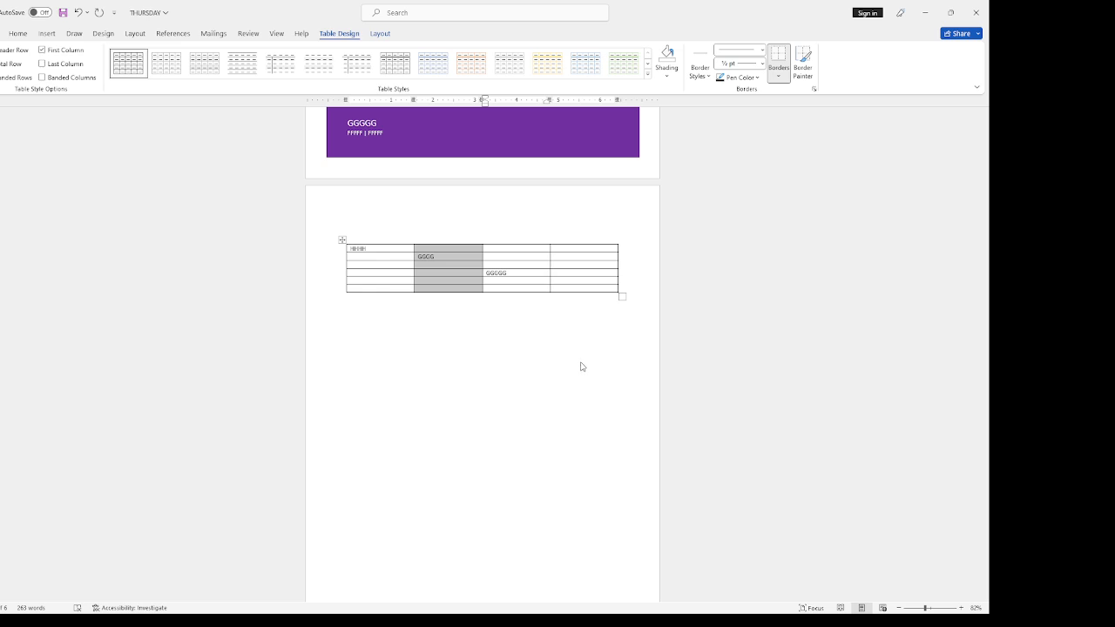
{"action": "left_click", "coordinate": [441, 301]}
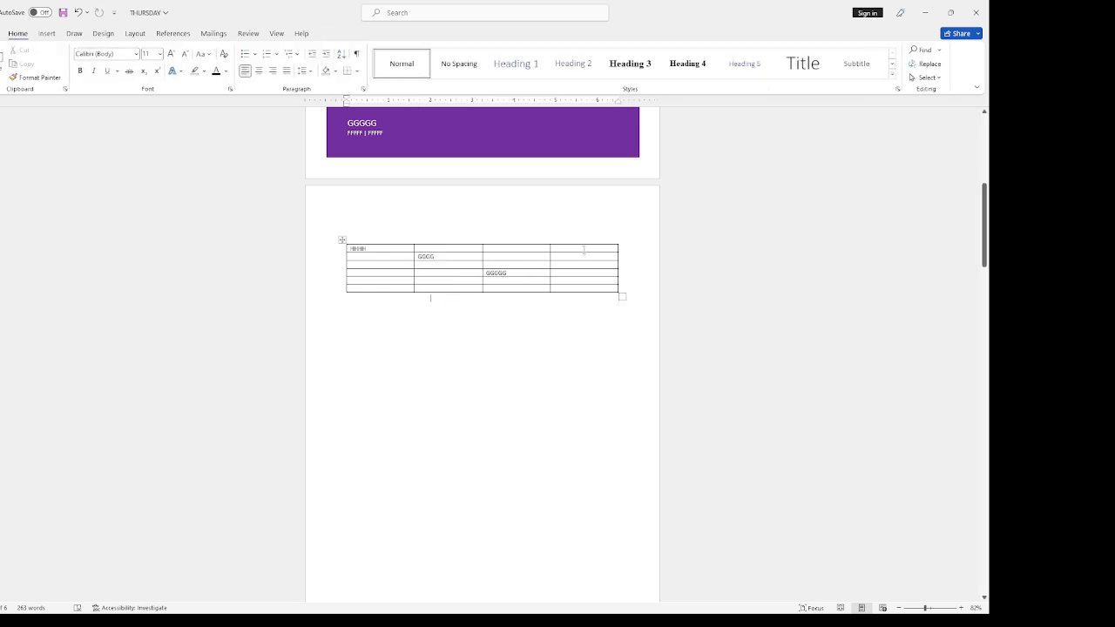
{"action": "left_click_drag", "start_coordinate": [589, 250], "coordinate": [587, 279]}
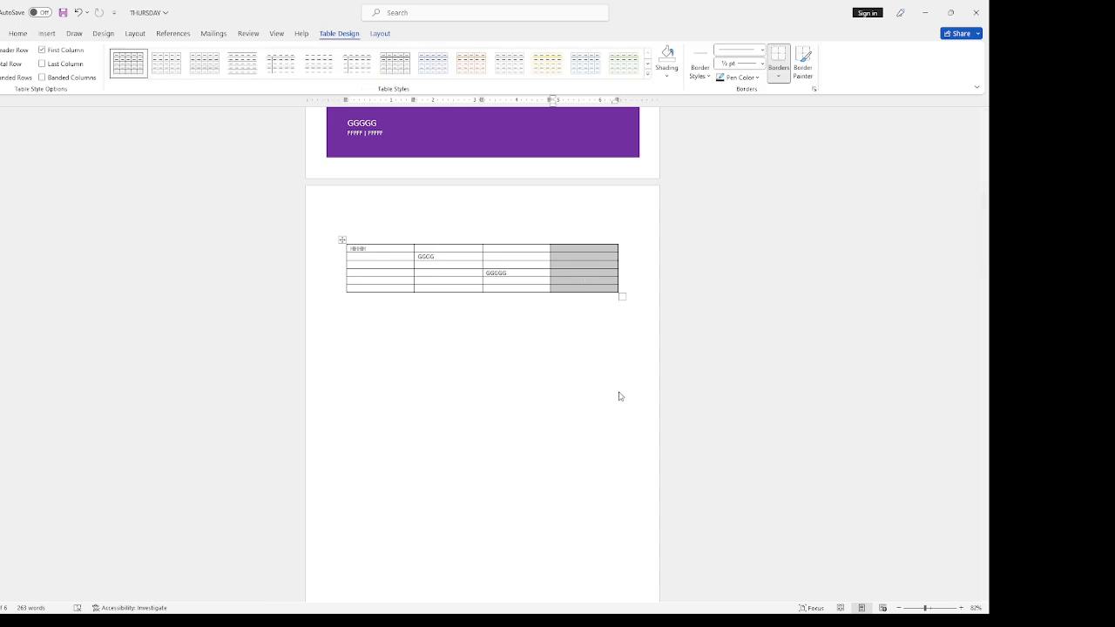
{"action": "left_click", "coordinate": [619, 393]}
{"action": "left_click", "coordinate": [571, 275]}
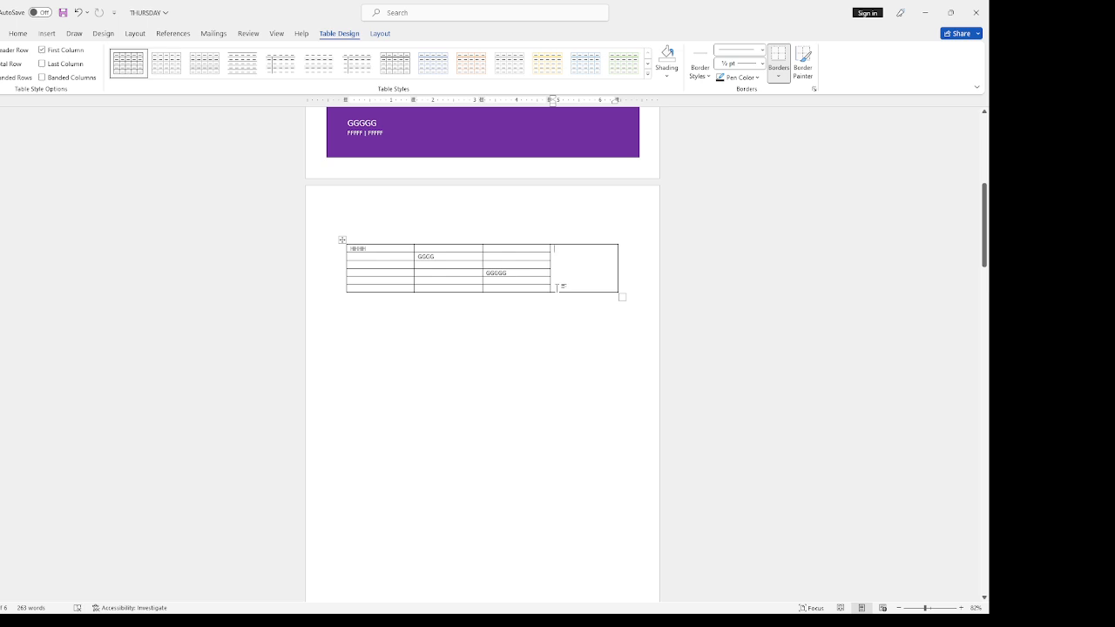
- Select the whole table on the page after the cover and delete it
{"action": "left_click", "coordinate": [343, 240]}
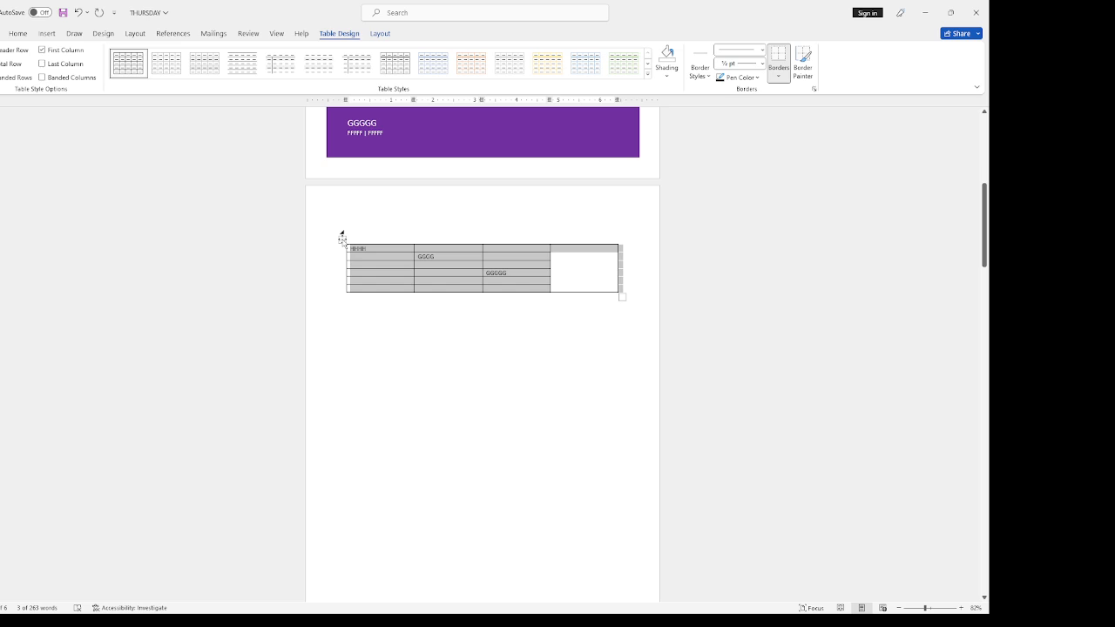
{"action": "key", "text": "BackSpace"}
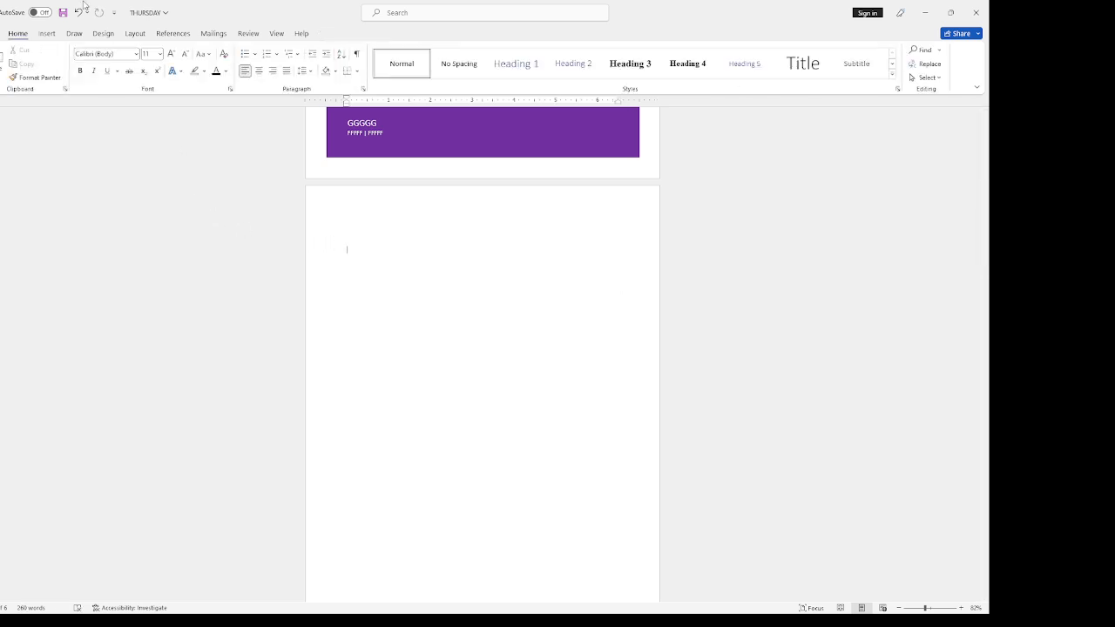
- Insert a table with seven columns and 50 rows on the blank page after the cover and review its full extent
{"action": "left_click", "coordinate": [46, 35]}
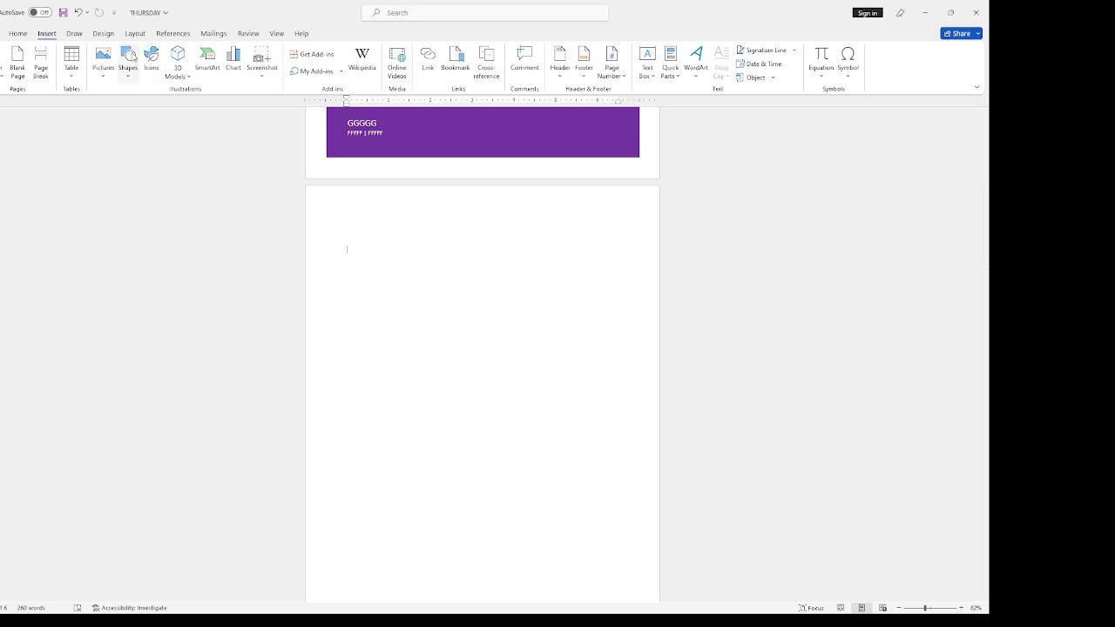
{"action": "left_click", "coordinate": [75, 68]}
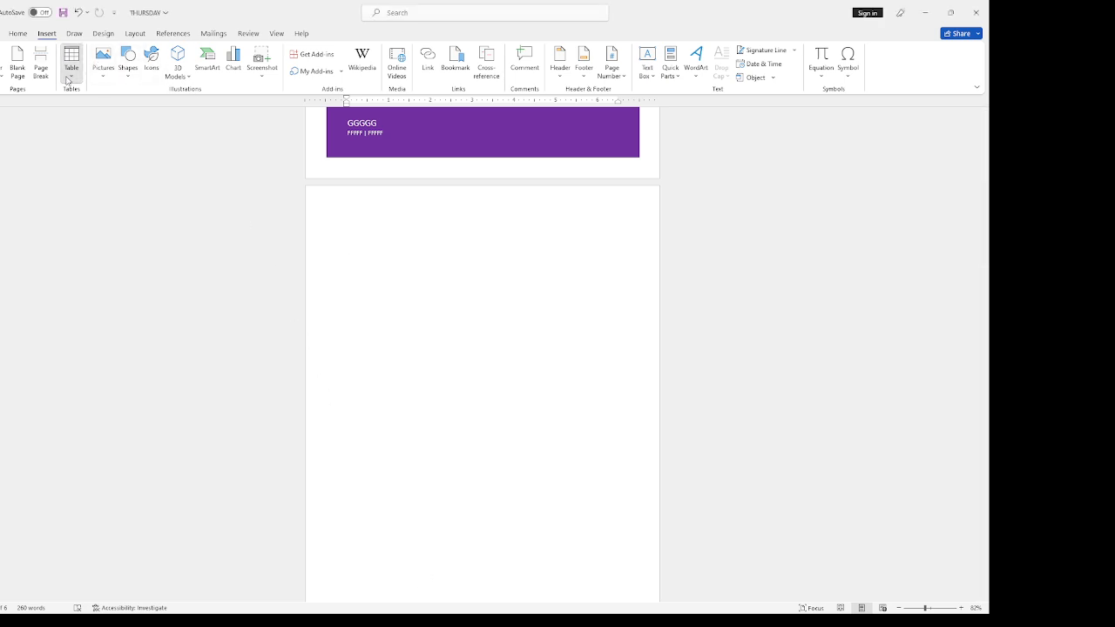
{"action": "left_click", "coordinate": [81, 169]}
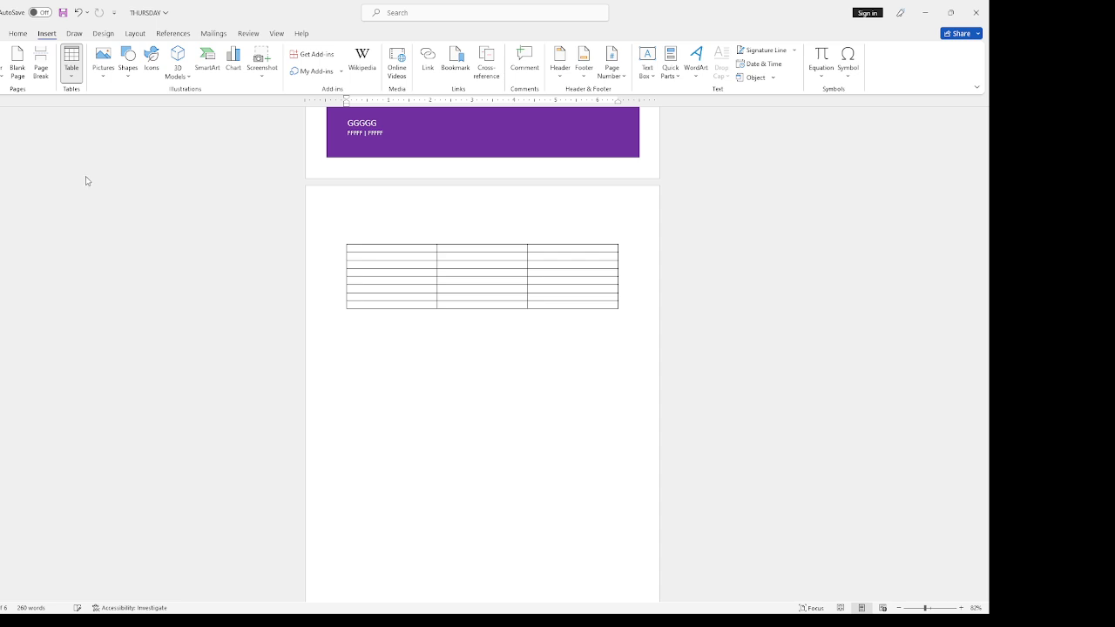
{"action": "key", "text": "ctrl+z"}
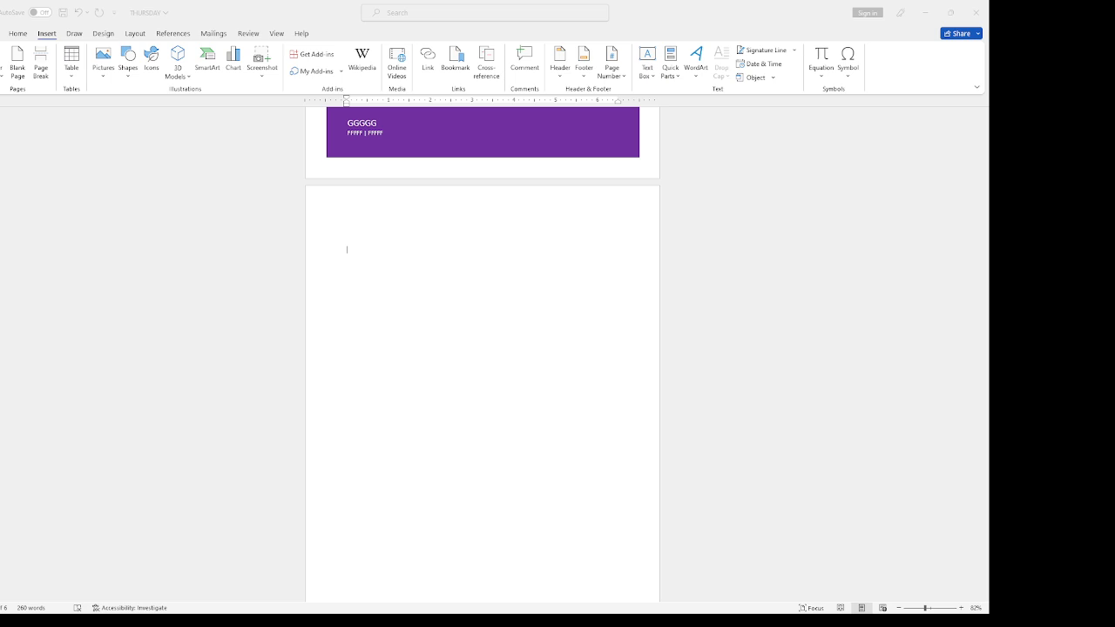
{"action": "left_click", "coordinate": [471, 363]}
{"action": "scroll", "coordinate": [454, 387], "scroll_direction": "down", "scroll_amount": 1}
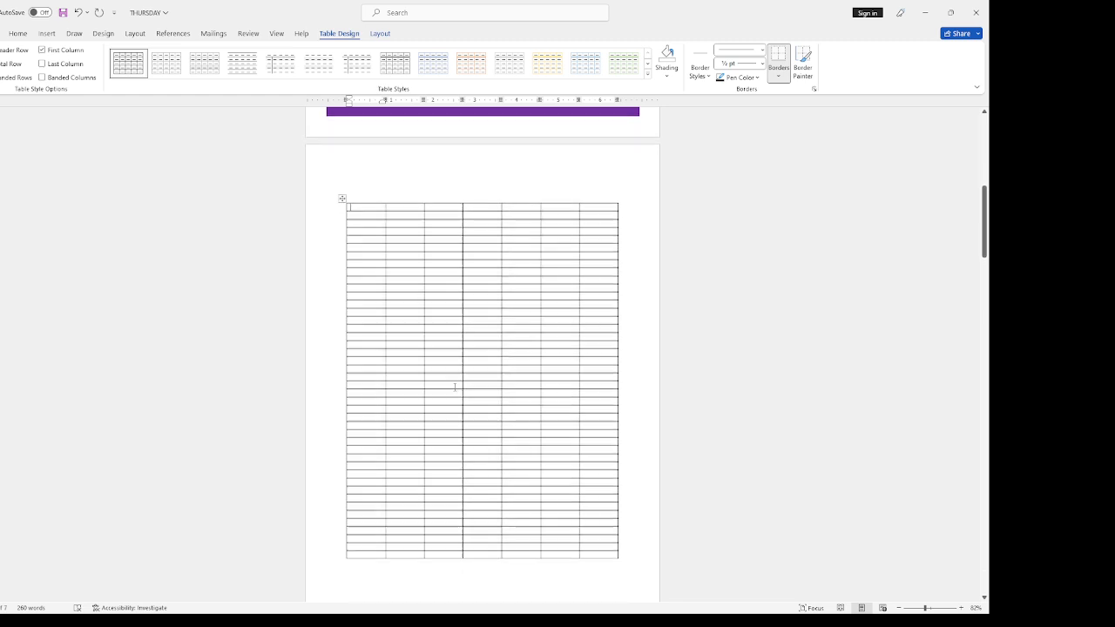
{"action": "scroll", "coordinate": [454, 386], "scroll_direction": "down", "scroll_amount": 7}
{"action": "scroll", "coordinate": [455, 384], "scroll_direction": "up", "scroll_amount": 3}
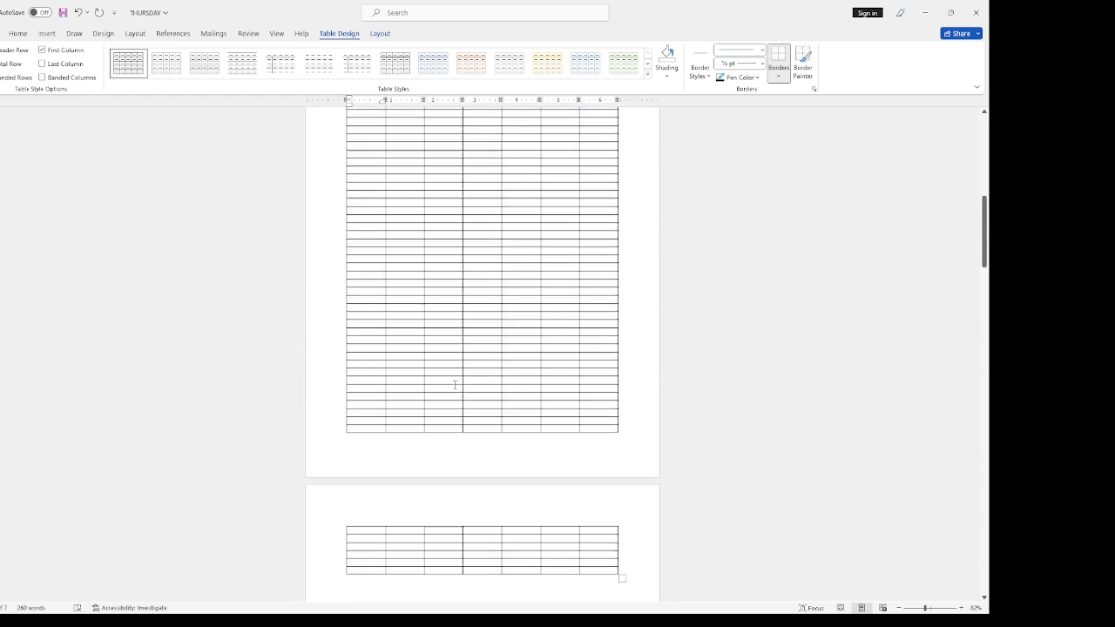
{"action": "scroll", "coordinate": [454, 384], "scroll_direction": "up", "scroll_amount": 5}
- Narrow the first column, make the second row taller and widen the second column by moving their borders
{"action": "mouse_move", "coordinate": [346, 296]}
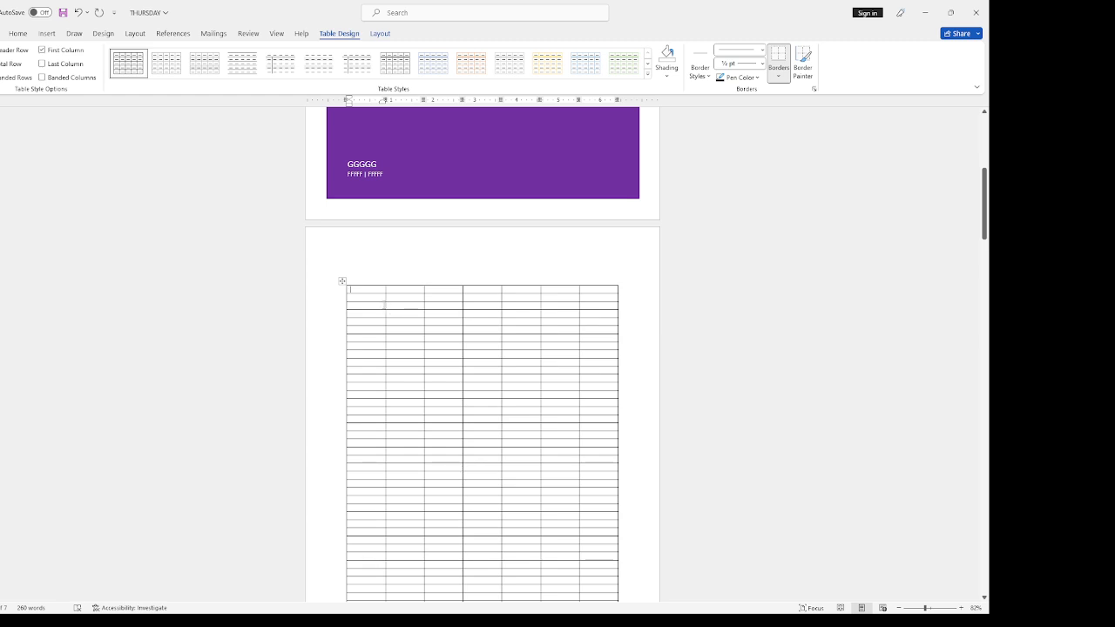
{"action": "left_click_drag", "start_coordinate": [384, 305], "coordinate": [356, 308]}
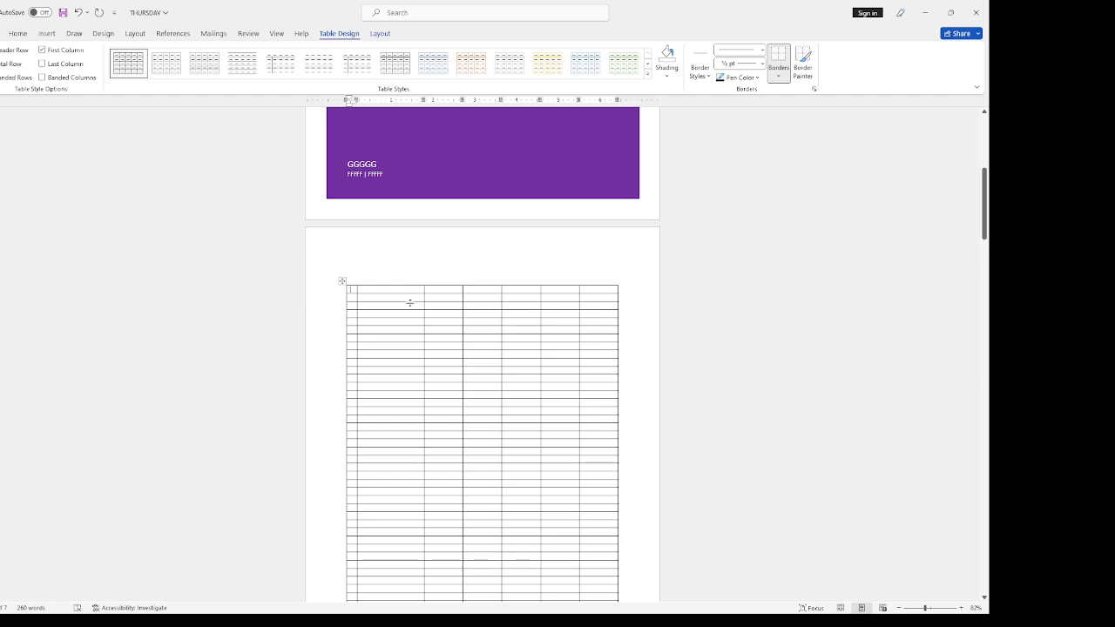
{"action": "left_click_drag", "start_coordinate": [410, 303], "coordinate": [412, 321]}
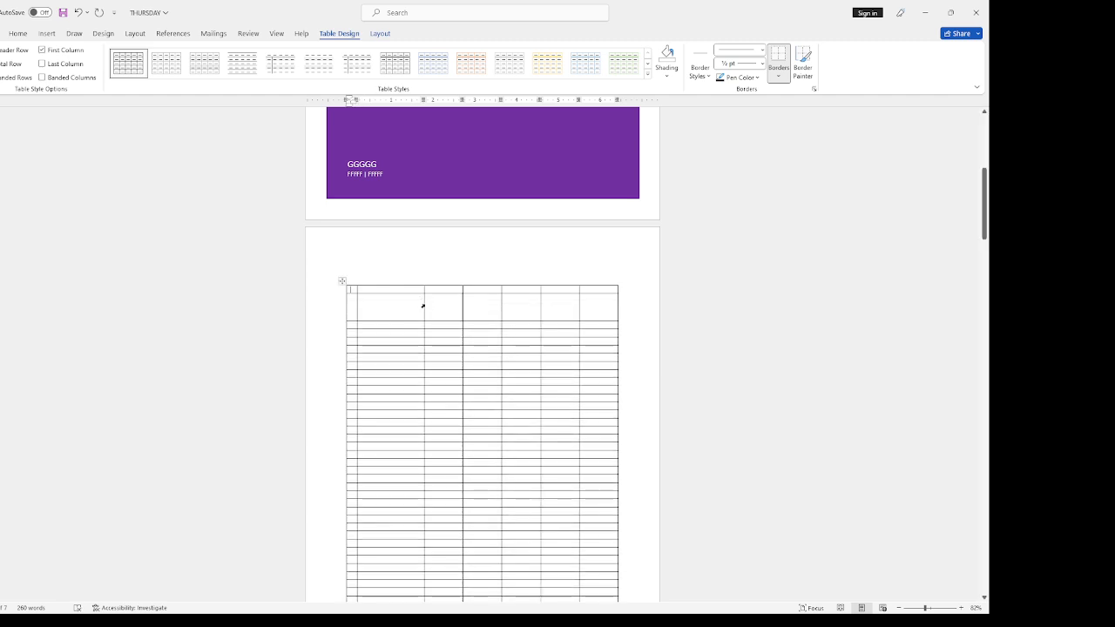
{"action": "left_click_drag", "start_coordinate": [423, 304], "coordinate": [445, 306]}
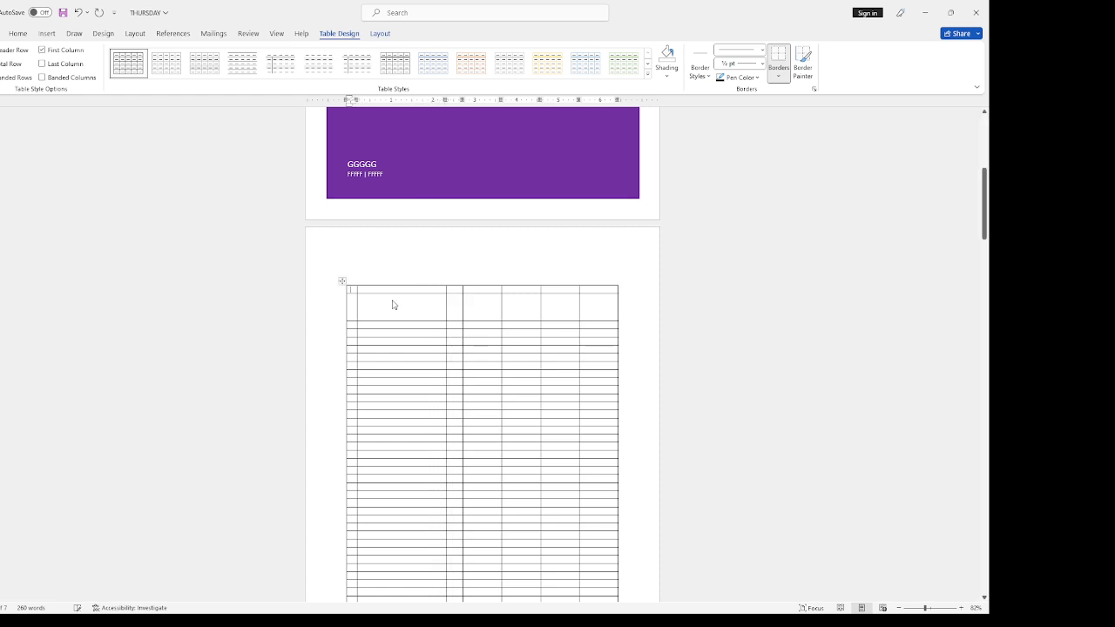
- Delete the entire seven-column table
{"action": "left_click", "coordinate": [342, 280]}
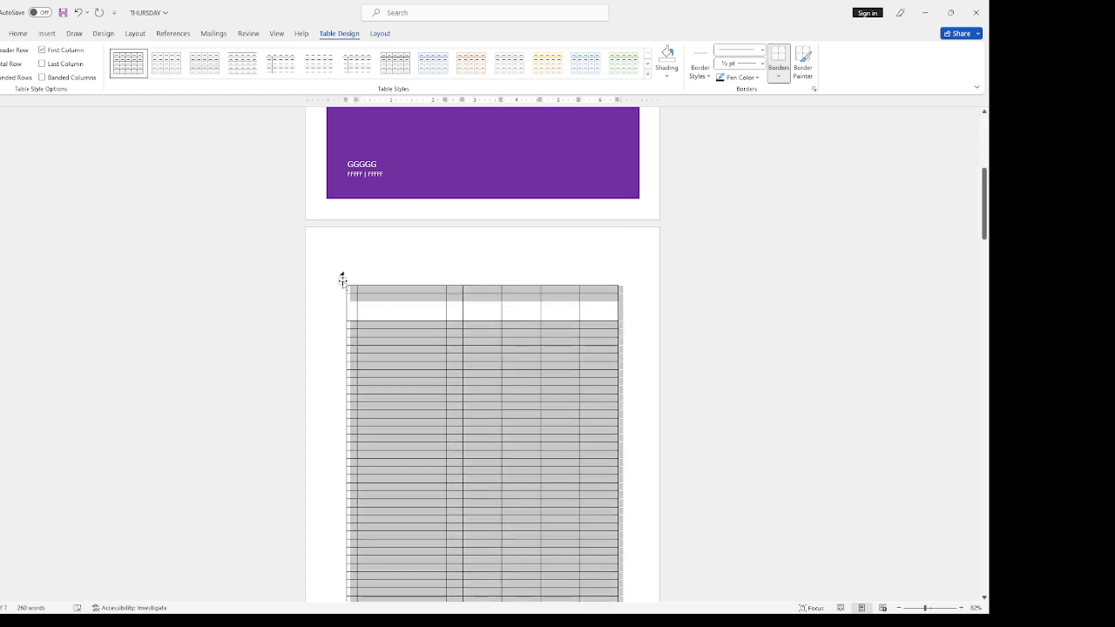
{"action": "key", "text": "BackSpace"}
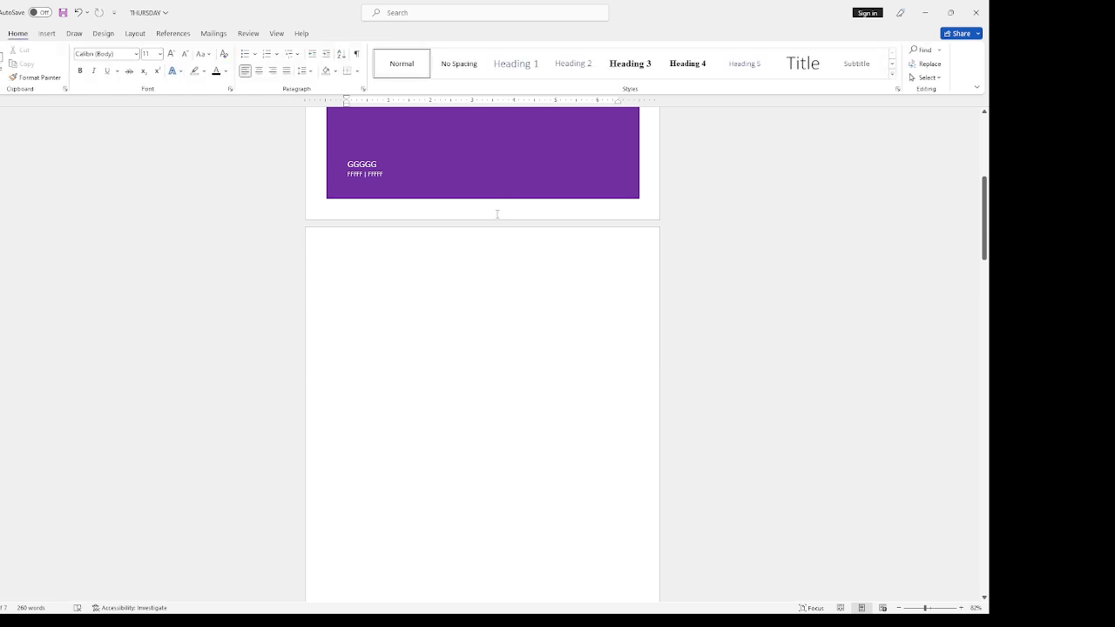
- Draw a single-cell table frame about 6.67" wide and 8.6" high on the blank page after the cover
{"action": "left_click", "coordinate": [46, 34]}
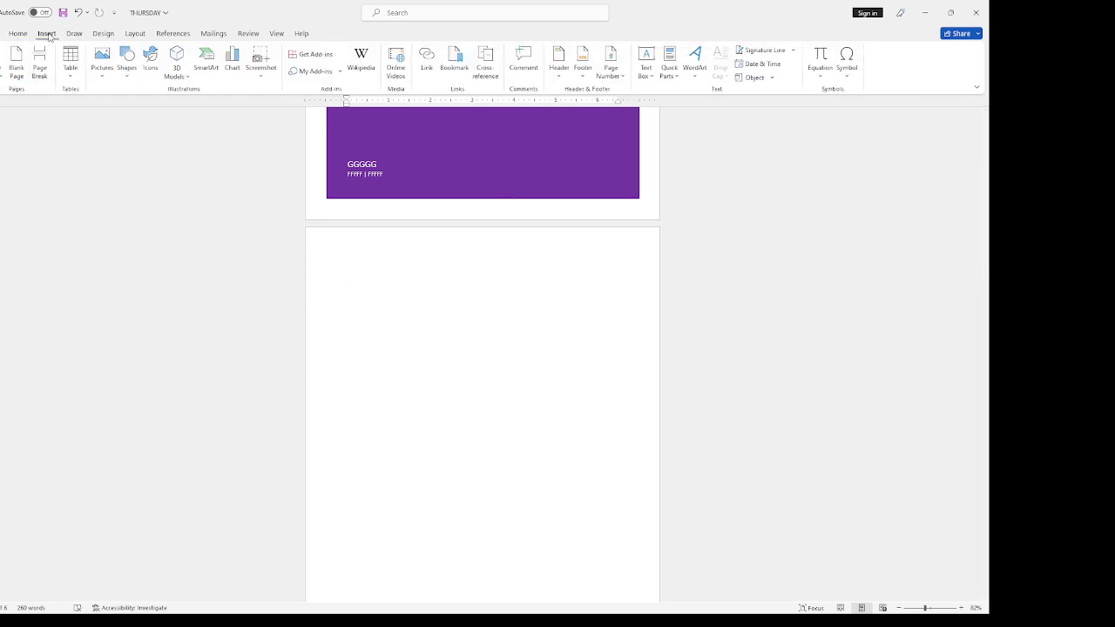
{"action": "left_click", "coordinate": [67, 77]}
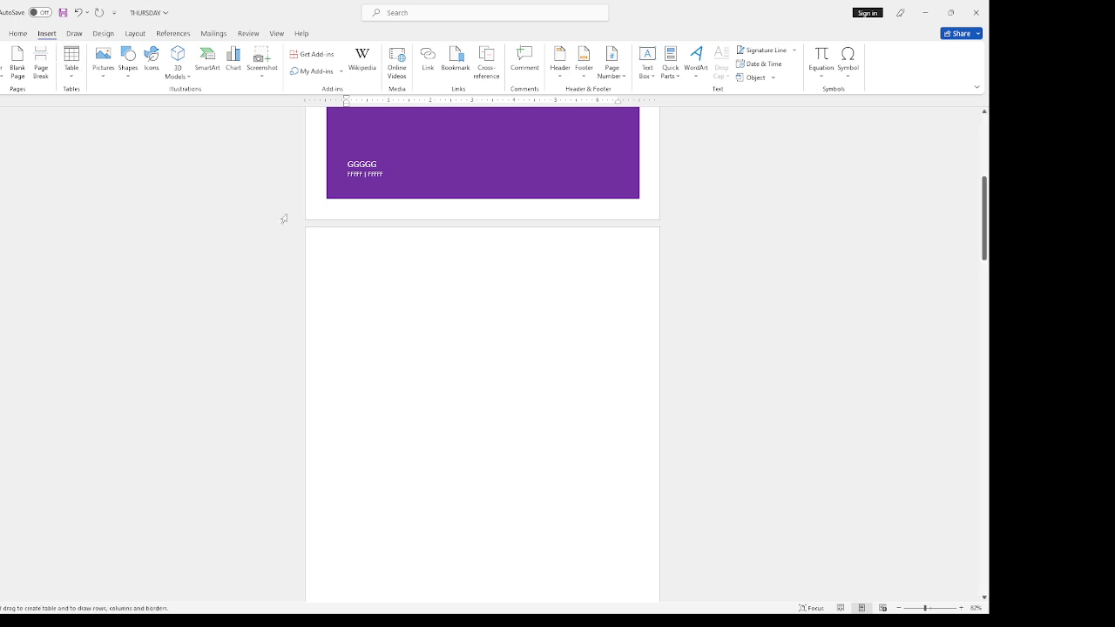
{"action": "scroll", "coordinate": [328, 270], "scroll_direction": "down", "scroll_amount": 3}
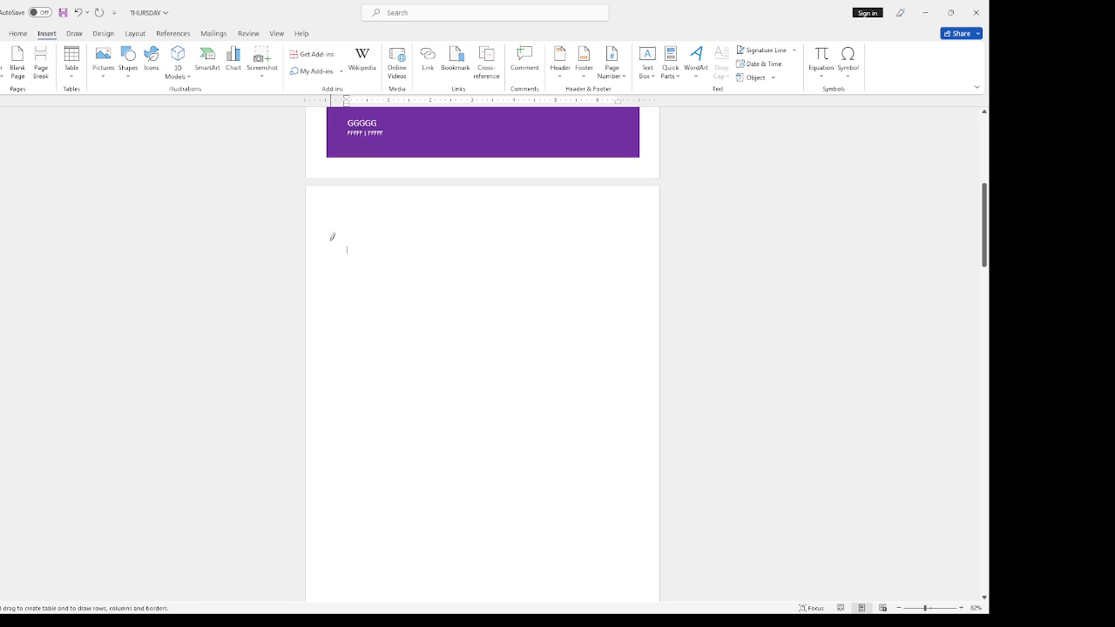
{"action": "mouse_move", "coordinate": [343, 157]}
{"action": "left_mouse_down"}
{"action": "mouse_move", "coordinate": [360, 211]}
{"action": "mouse_move", "coordinate": [601, 503]}
{"action": "mouse_move", "coordinate": [627, 518]}
{"action": "left_mouse_up"}
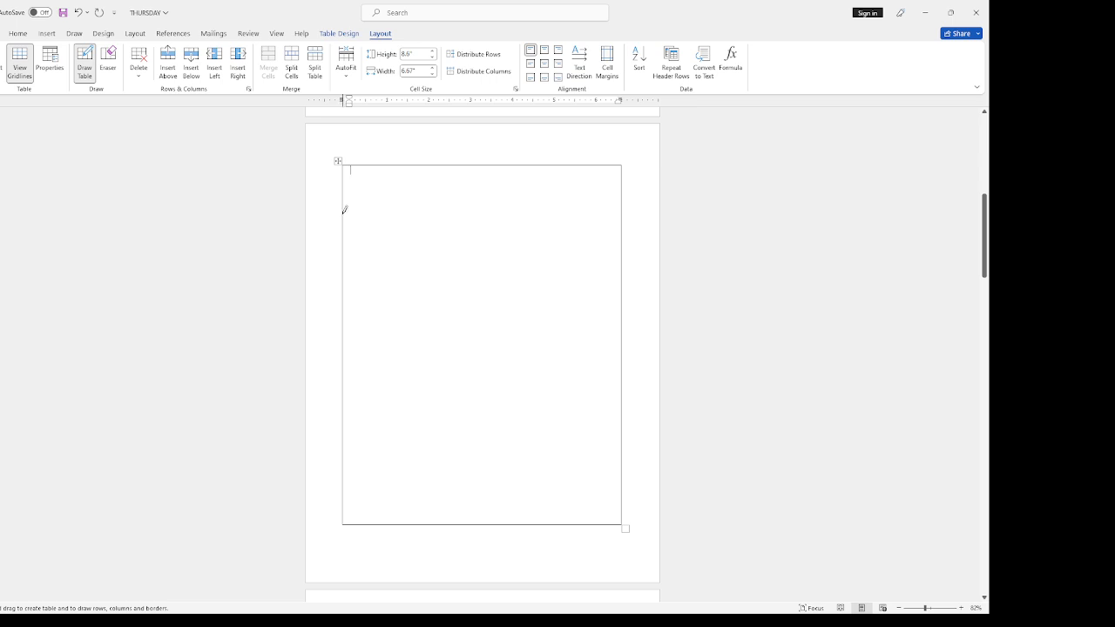
- Draw lines dividing the frame into a full-width top row and three columns below, splitting the second and third columns into smaller cells
{"action": "mouse_move", "coordinate": [344, 210]}
{"action": "left_mouse_down"}
{"action": "mouse_move", "coordinate": [473, 220]}
{"action": "mouse_move", "coordinate": [470, 307]}
{"action": "mouse_move", "coordinate": [547, 317]}
{"action": "mouse_move", "coordinate": [535, 326]}
{"action": "mouse_move", "coordinate": [535, 419]}
{"action": "mouse_move", "coordinate": [614, 419]}
{"action": "left_mouse_up"}
{"action": "left_click_drag", "start_coordinate": [539, 454], "coordinate": [617, 458]}
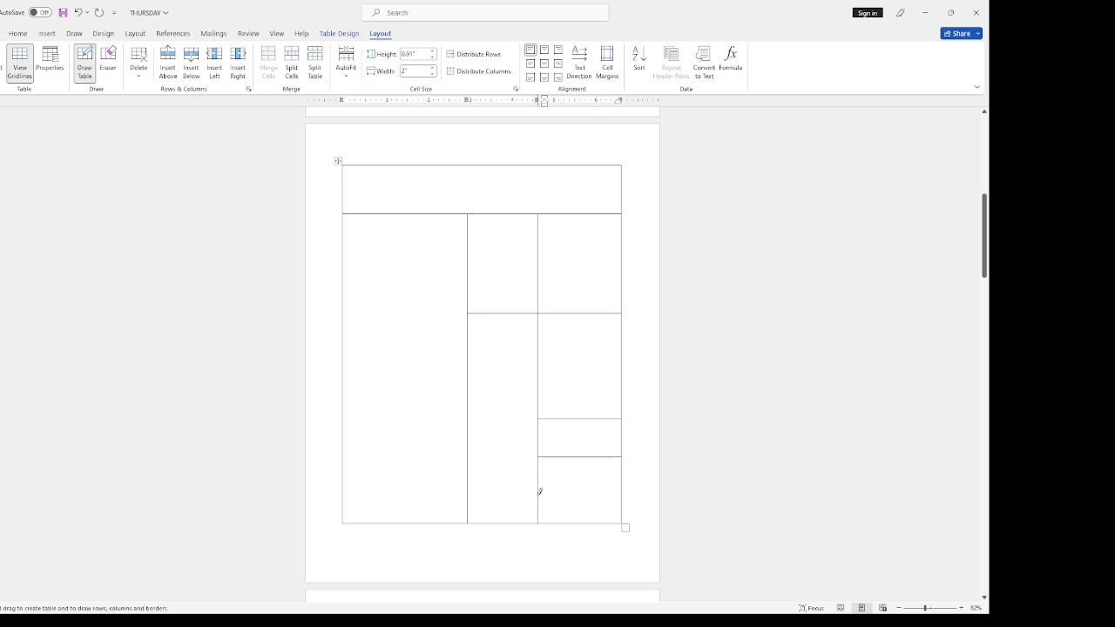
{"action": "left_click_drag", "start_coordinate": [538, 493], "coordinate": [595, 491]}
{"action": "left_click_drag", "start_coordinate": [582, 493], "coordinate": [578, 516]}
{"action": "key", "text": "Escape"}
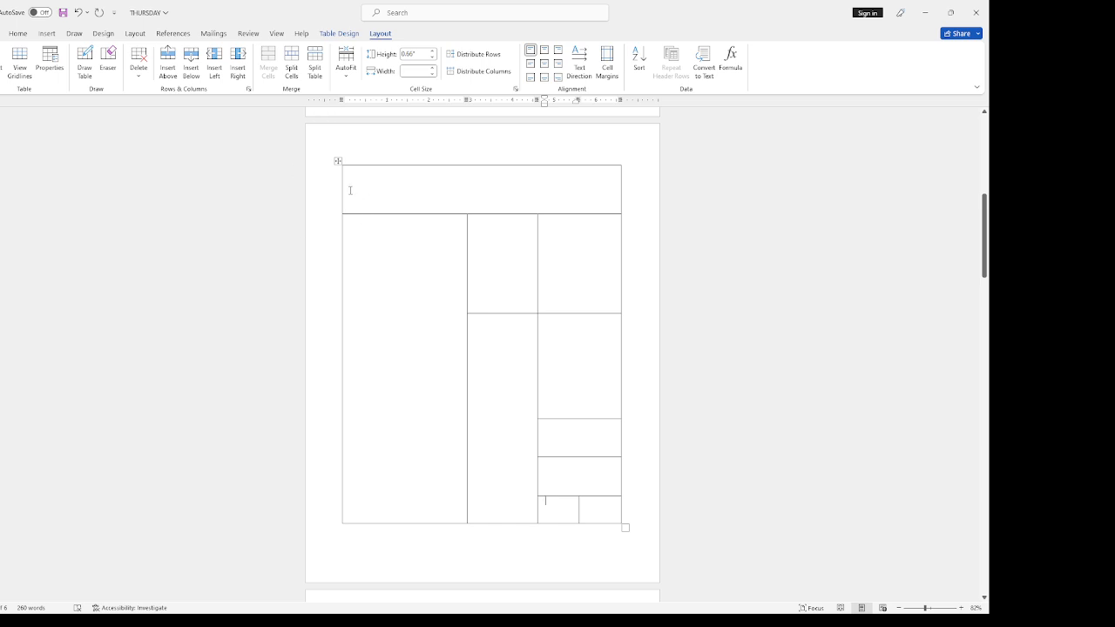
- Insert an Excel spreadsheet at the start of the blank page following the drawn table
{"action": "scroll", "coordinate": [349, 235], "scroll_direction": "down", "scroll_amount": 8}
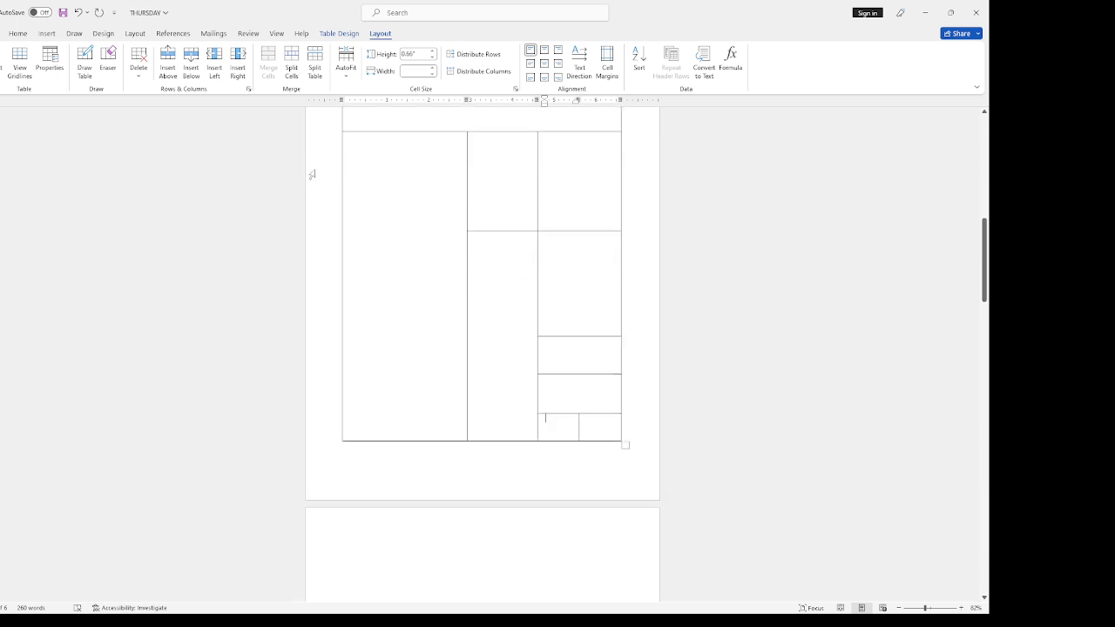
{"action": "left_click", "coordinate": [362, 266]}
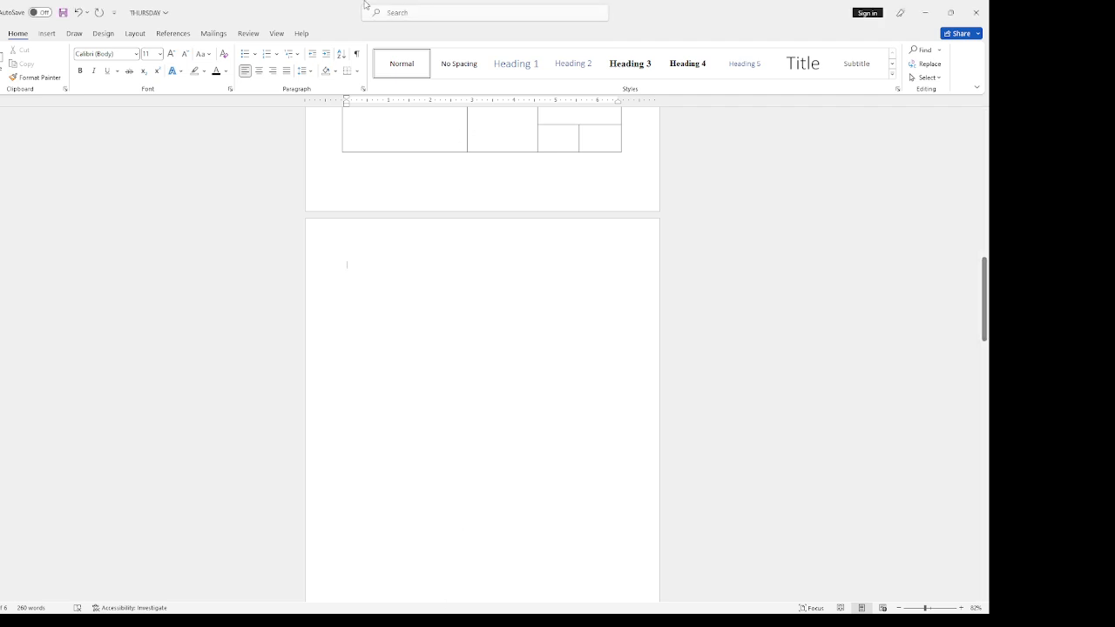
{"action": "left_click", "coordinate": [46, 34]}
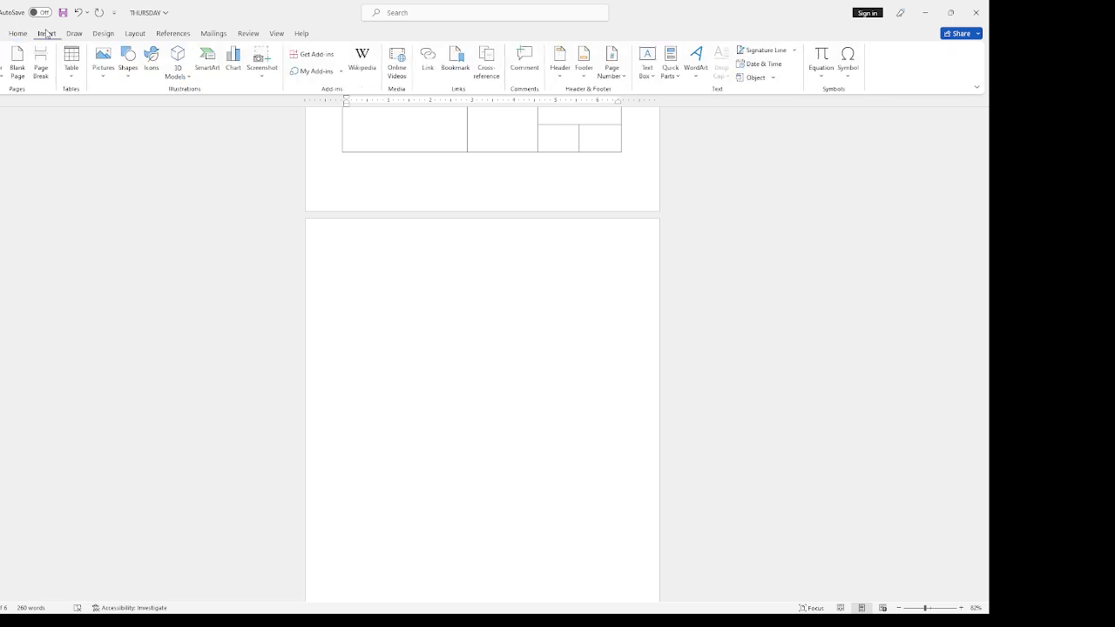
{"action": "left_click", "coordinate": [71, 78]}
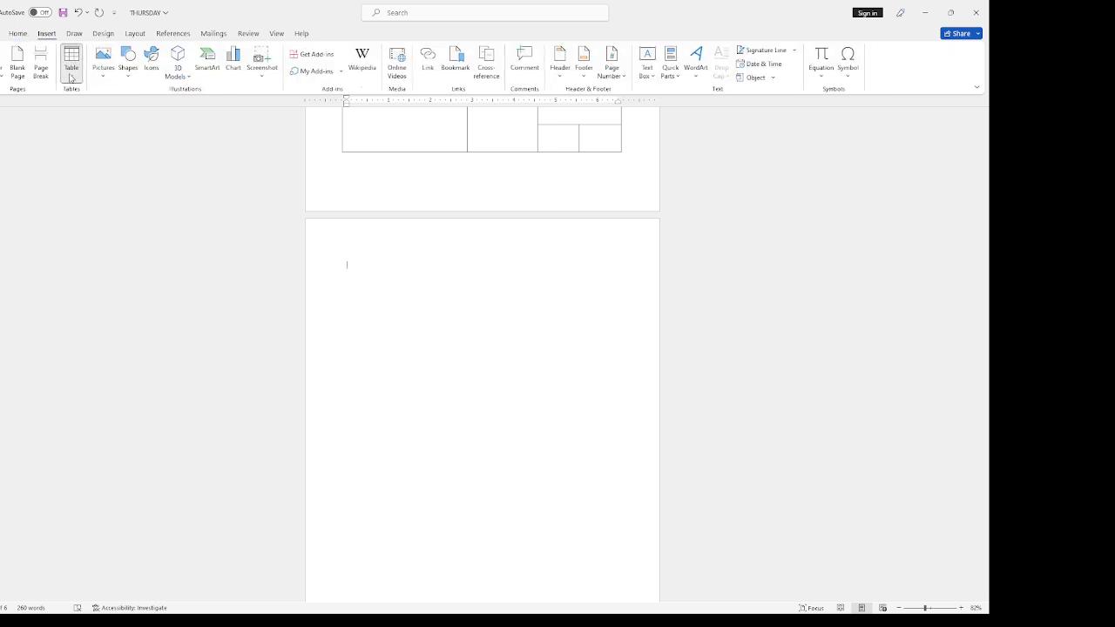
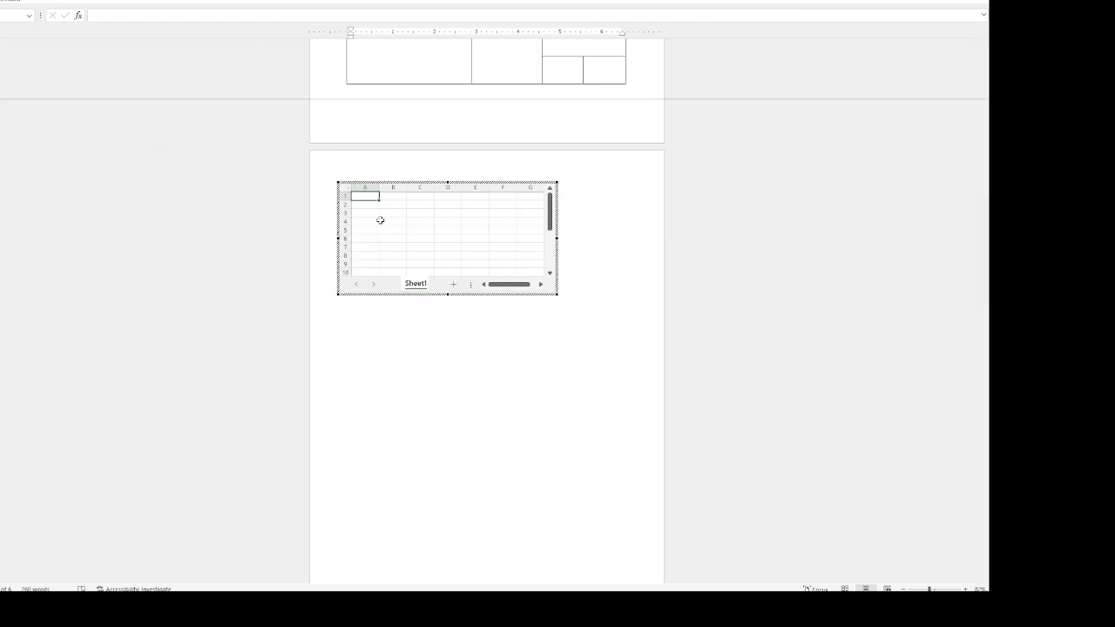
- Enter "GGG" in cells A1, C7 and E8 and "TT" in cells B4 and D5 of the embedded spreadsheet
{"action": "type", "text": "GGG"}
{"action": "left_click", "coordinate": [393, 222]}
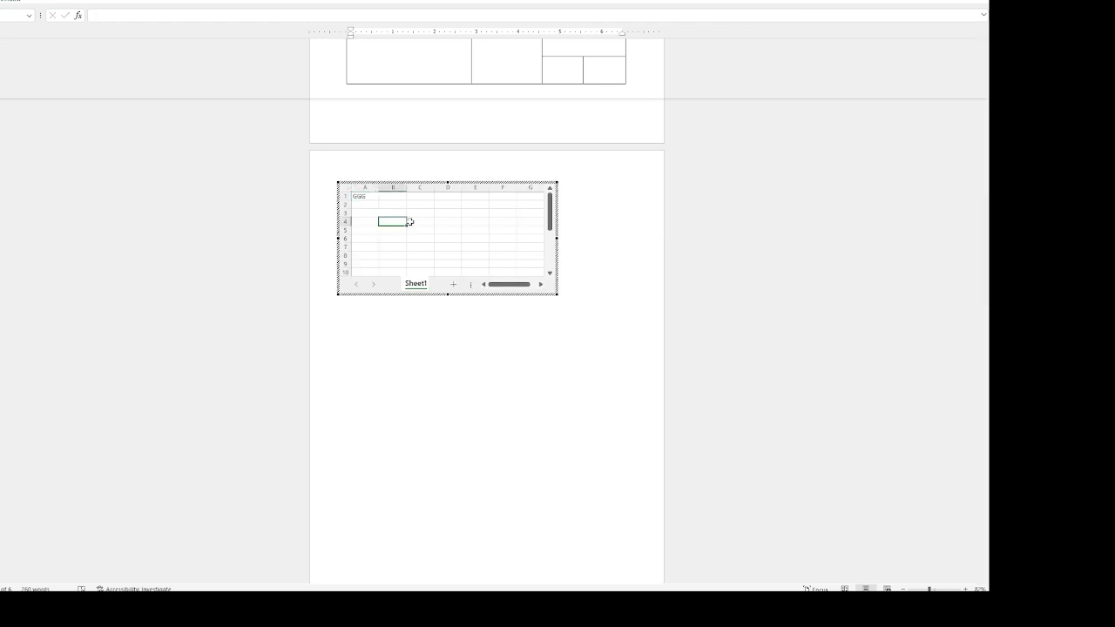
{"action": "type", "text": "TT"}
{"action": "left_click", "coordinate": [447, 228]}
{"action": "type", "text": "TT"}
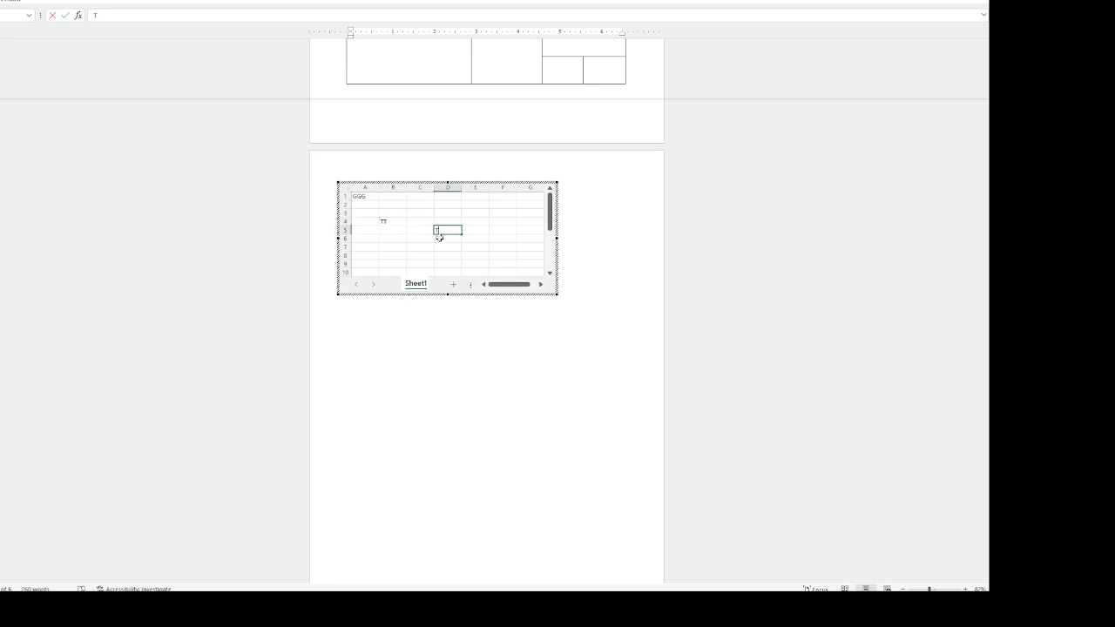
{"action": "left_click", "coordinate": [423, 247]}
{"action": "type", "text": "GGG"}
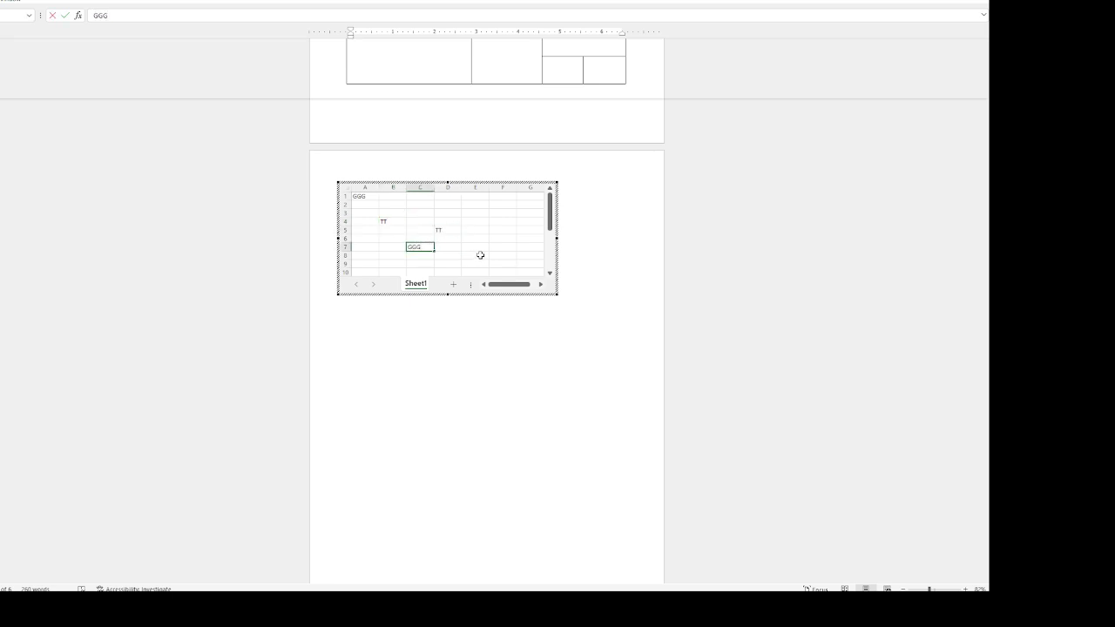
{"action": "left_click", "coordinate": [480, 256]}
{"action": "type", "text": "GGG"}
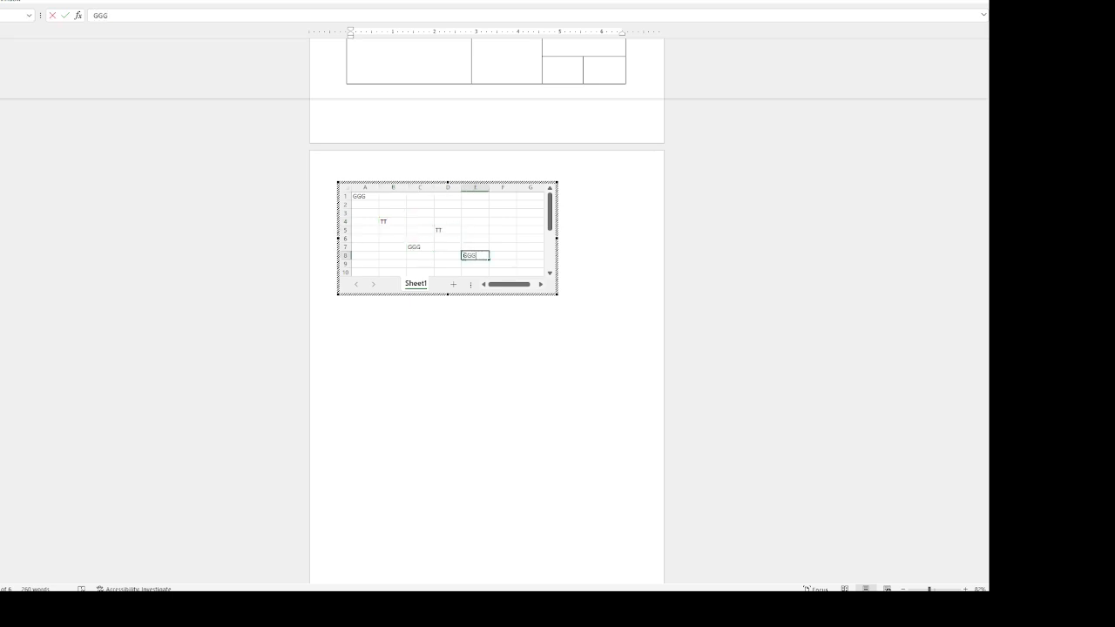
- Finish editing the embedded spreadsheet and delete it from the page
{"action": "left_click", "coordinate": [391, 408]}
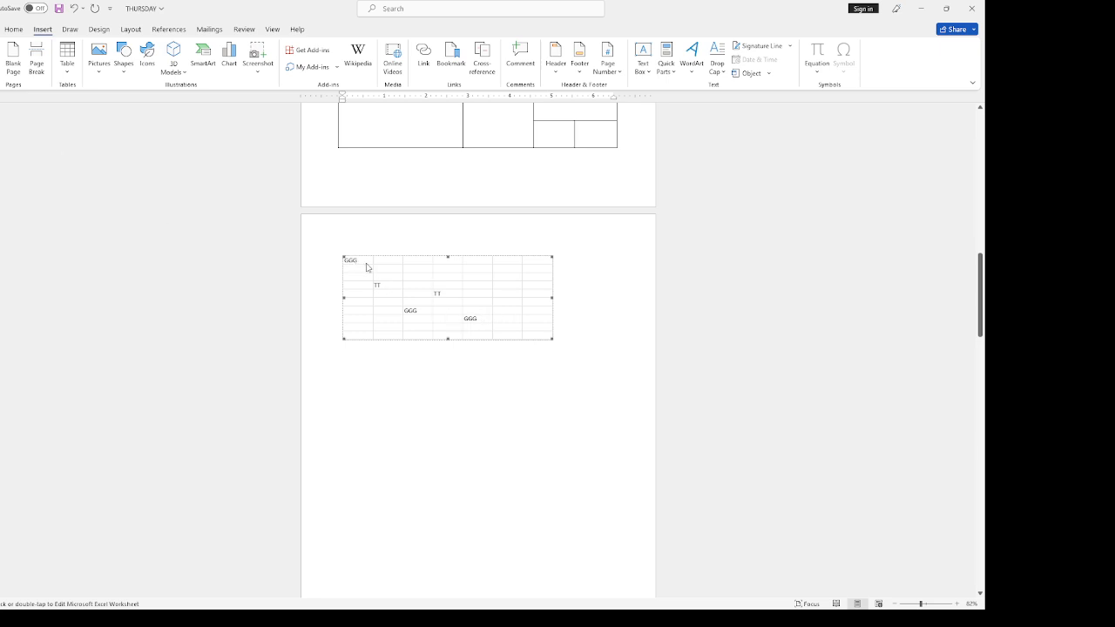
{"action": "key", "text": "Delete"}
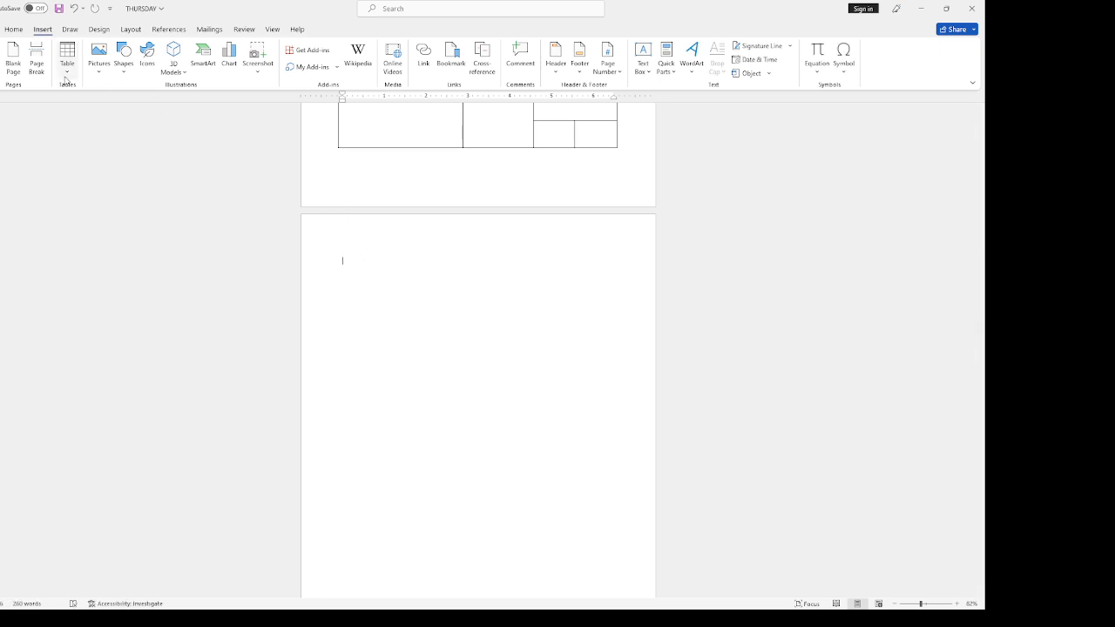
- Insert the "Enrollment in local colleges, 2005" quick table and replace its first two undergraduate college names with MONDAY and TUESDAY
{"action": "left_click", "coordinate": [65, 83]}
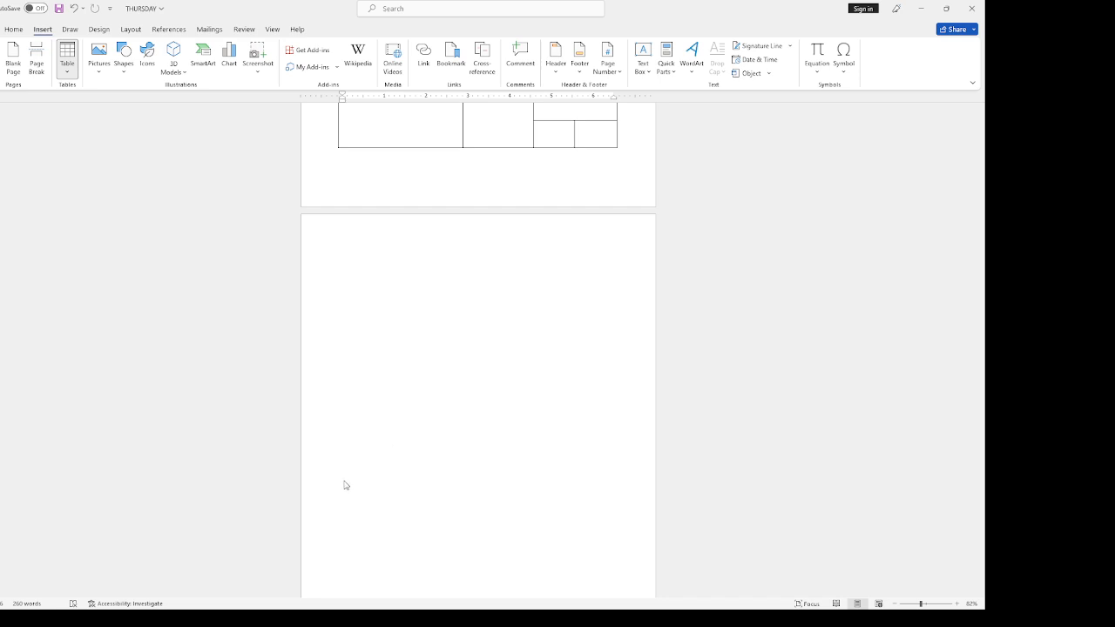
{"action": "type", "text": "Enrollment in local colleges, 2005 College\tNew students\tGraduating students\tChange \tUndergraduate Cedar University\t110\t103\t+7 Elm College\t223\t214\t+9 Maple Academy\t197\t120\t+77 Pine College\t134\t121\t+13 Oak Institute\t202\t210\t-8 \tGraduate Cedar University\t24\t20\t+4 Elm College\t43\t53\t-10 Maple Academy\t3\t11\t-8 Pine College\t9\t4\t+5 Oak Institute\t53\t52\t+1 Total\t998\t908\t90 Source: Fictitious data, for illustration purposes only"}
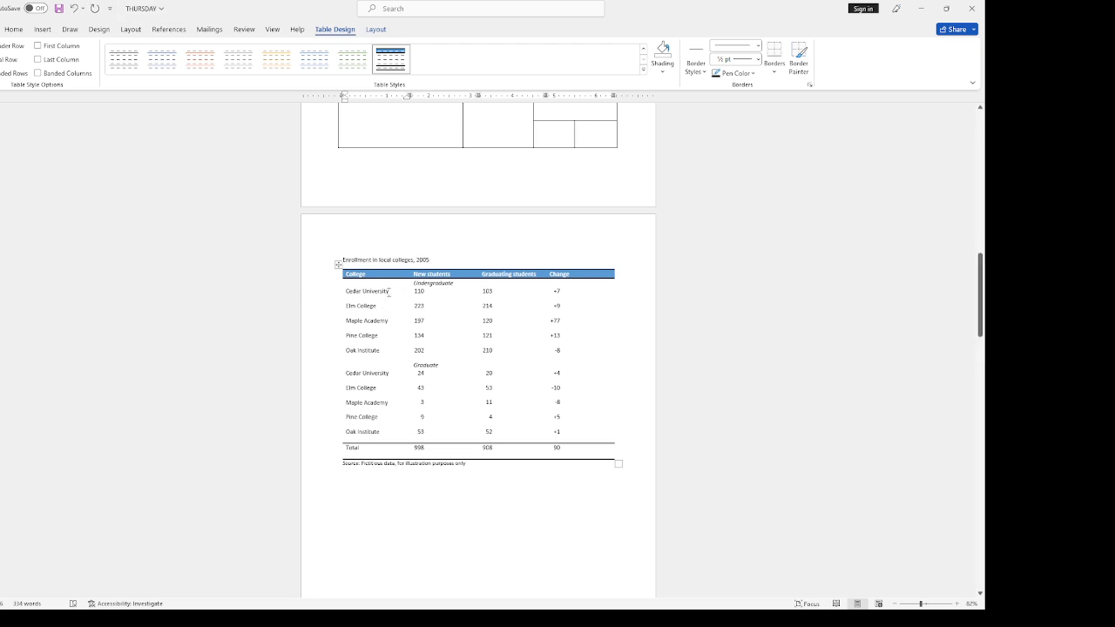
{"action": "left_click", "coordinate": [389, 290]}
{"action": "key", "text": "BackSpace"}
{"action": "key", "text": "BackSpace"}
{"action": "key", "text": "BackSpace"}
{"action": "type", "text": "MONDAY"}
{"action": "left_click_drag", "start_coordinate": [377, 305], "coordinate": [343, 307]}
{"action": "type", "text": "TUE"}
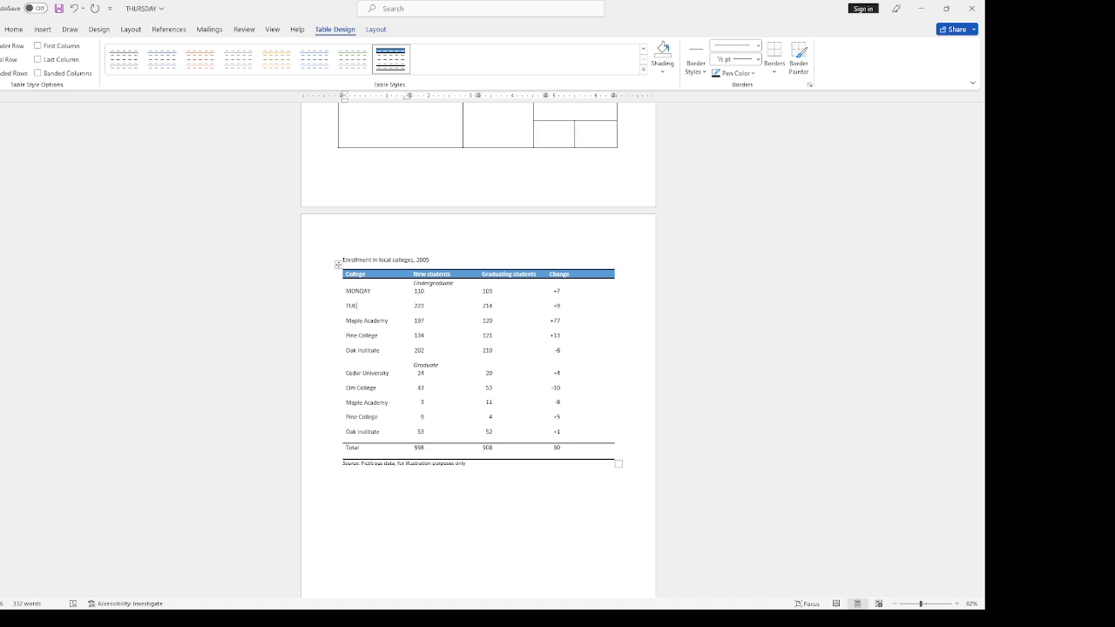
{"action": "type", "text": "SDAY"}
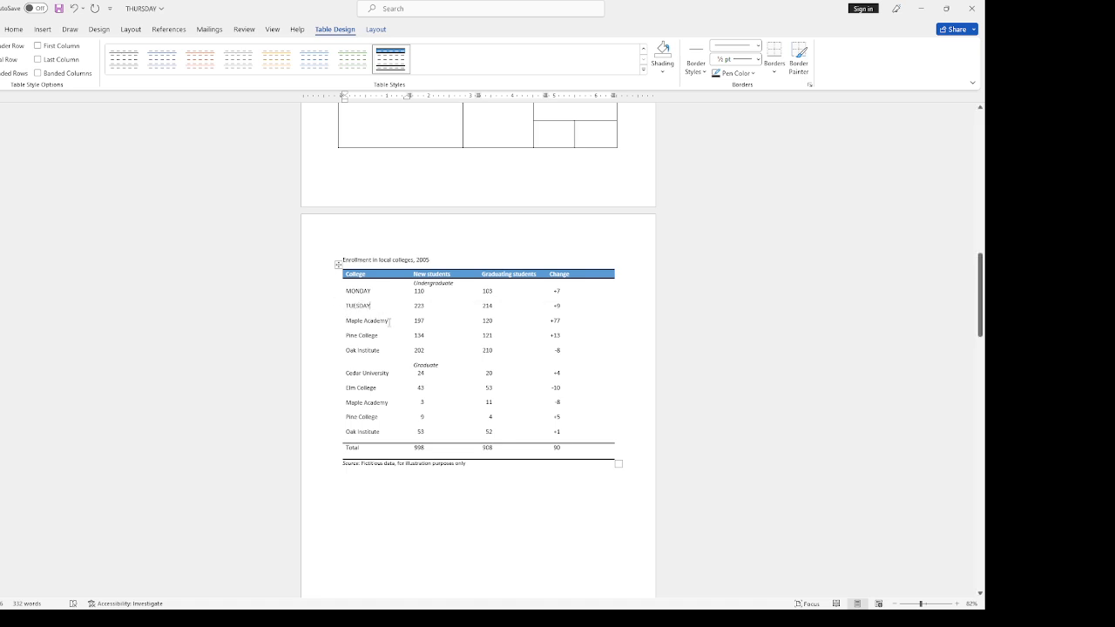
- Replace the remaining three undergraduate college names with WEDNESDAY, THURSDAY and FRIDAY
{"action": "left_click_drag", "start_coordinate": [389, 320], "coordinate": [346, 321]}
{"action": "type", "text": "WEDNESDAY"}
{"action": "left_click_drag", "start_coordinate": [377, 337], "coordinate": [342, 336]}
{"action": "left_click", "coordinate": [376, 335]}
{"action": "left_click_drag", "start_coordinate": [381, 335], "coordinate": [346, 336]}
{"action": "type", "text": "THURSD"}
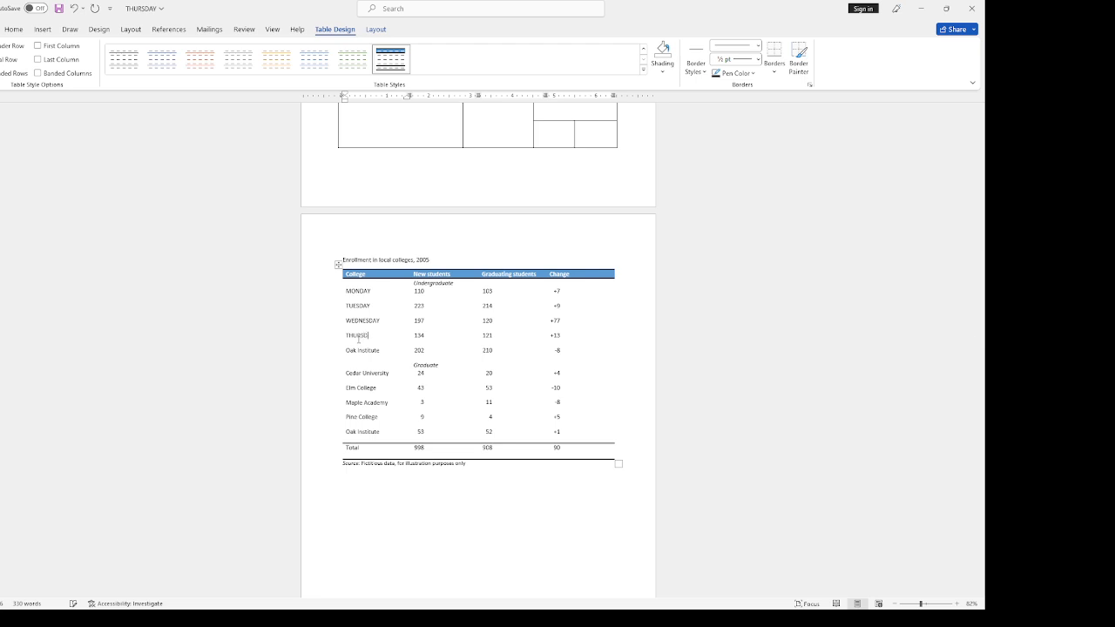
{"action": "type", "text": "AY"}
{"action": "left_click_drag", "start_coordinate": [379, 350], "coordinate": [344, 350]}
{"action": "type", "text": "FRIDA"}
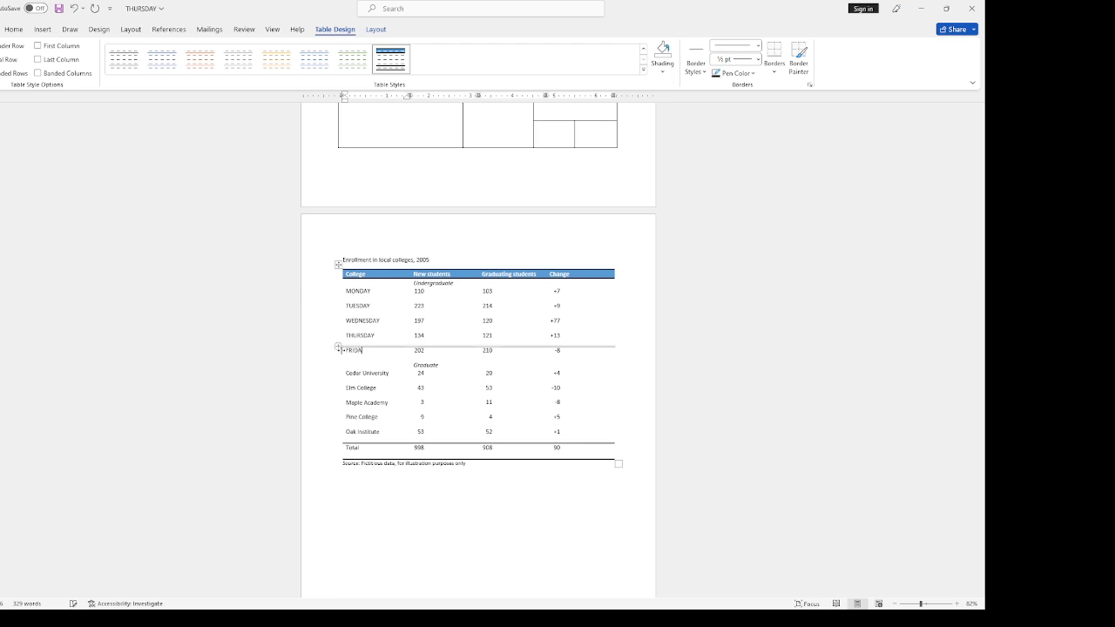
{"action": "type", "text": "Y"}
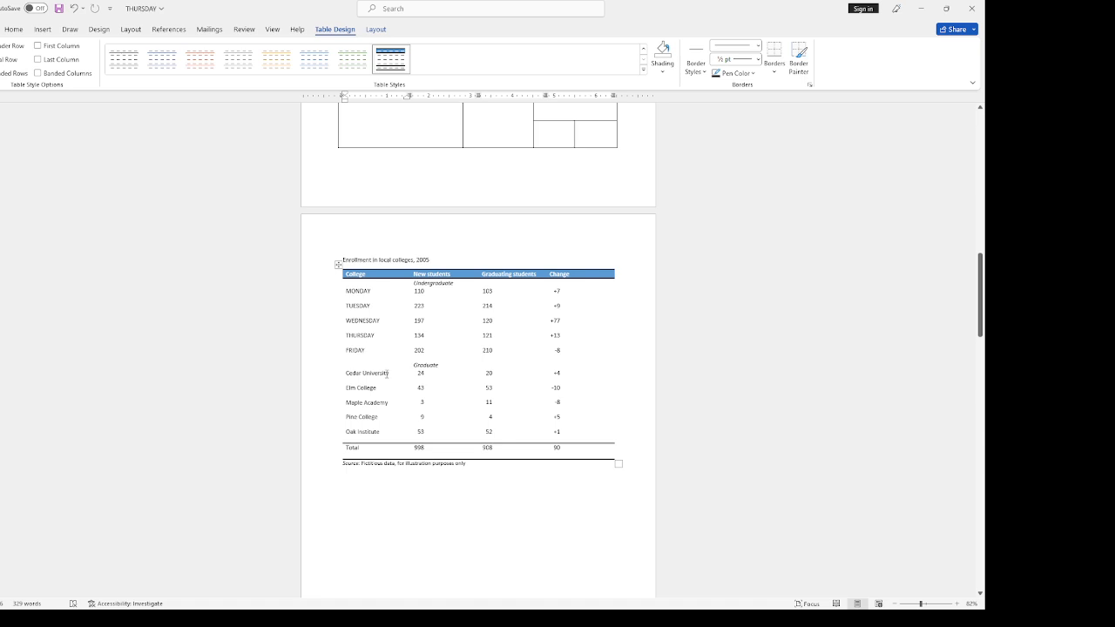
- Replace the first two graduate college names in the table with SATU and SUN
{"action": "left_click_drag", "start_coordinate": [390, 374], "coordinate": [343, 374]}
{"action": "type", "text": "SATU"}
{"action": "left_click_drag", "start_coordinate": [376, 389], "coordinate": [345, 388]}
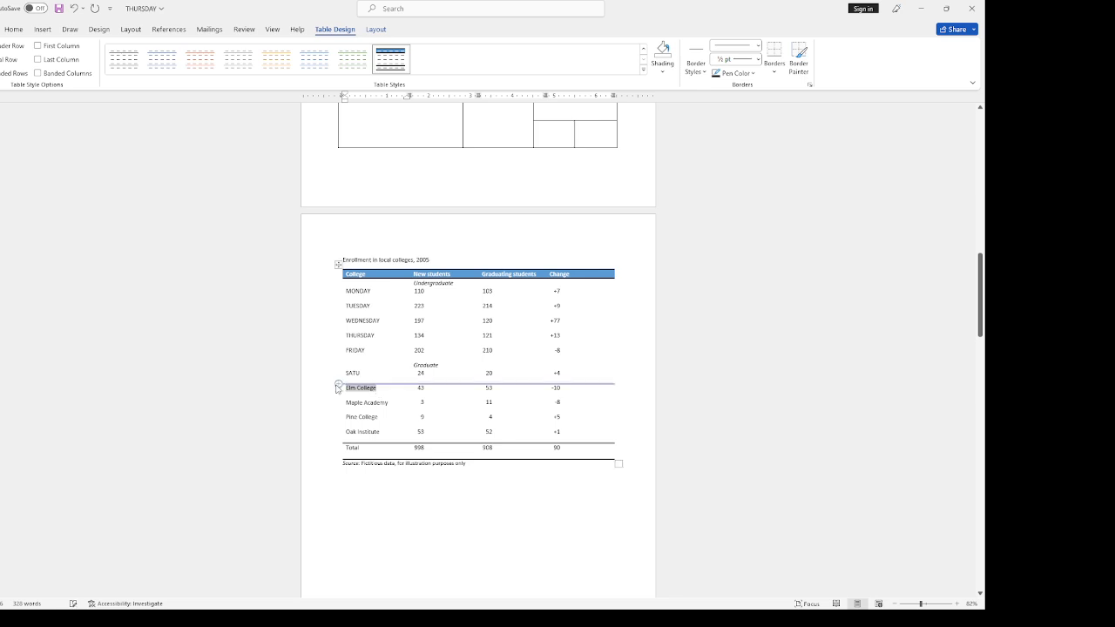
{"action": "type", "text": "SU"}
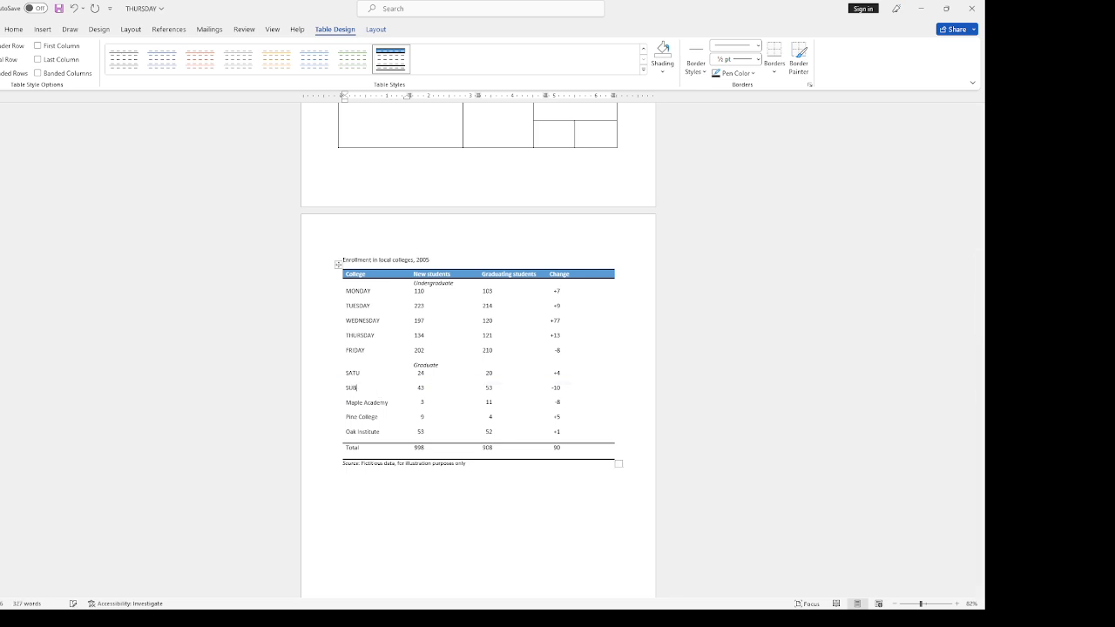
{"action": "type", "text": "B"}
{"action": "key", "text": "BackSpace"}
{"action": "type", "text": "N"}
{"action": "left_click", "coordinate": [426, 387]}
{"action": "key", "text": "BackSpace"}
{"action": "scroll", "coordinate": [444, 394], "scroll_direction": "down", "scroll_amount": 1}
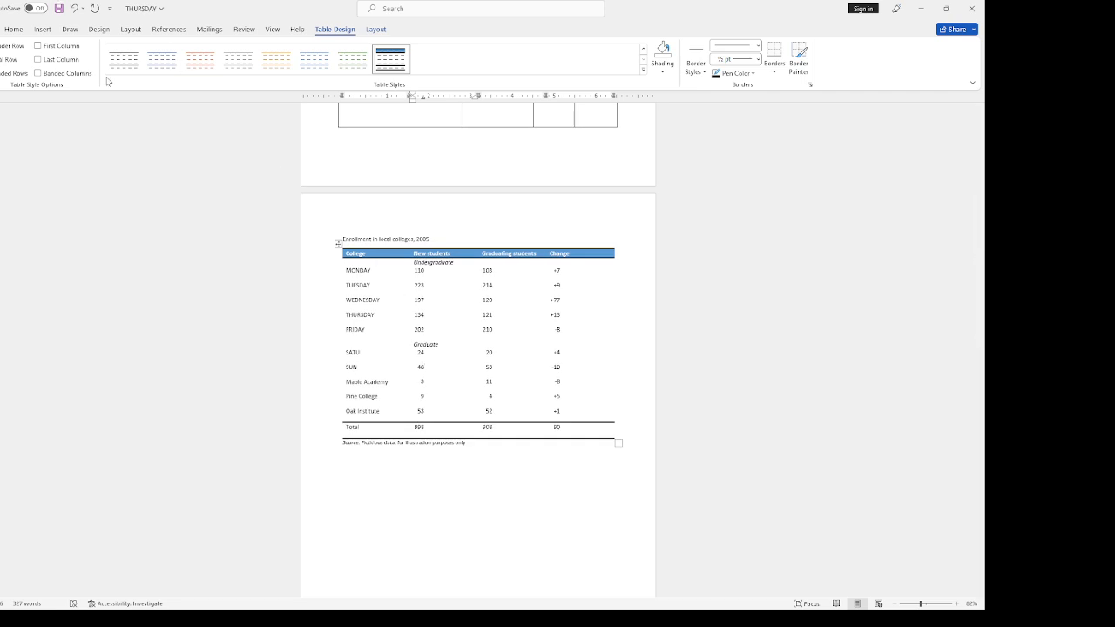
- Try the gold table style on the enrollment table and apply the orange one instead
{"action": "left_click", "coordinate": [375, 29]}
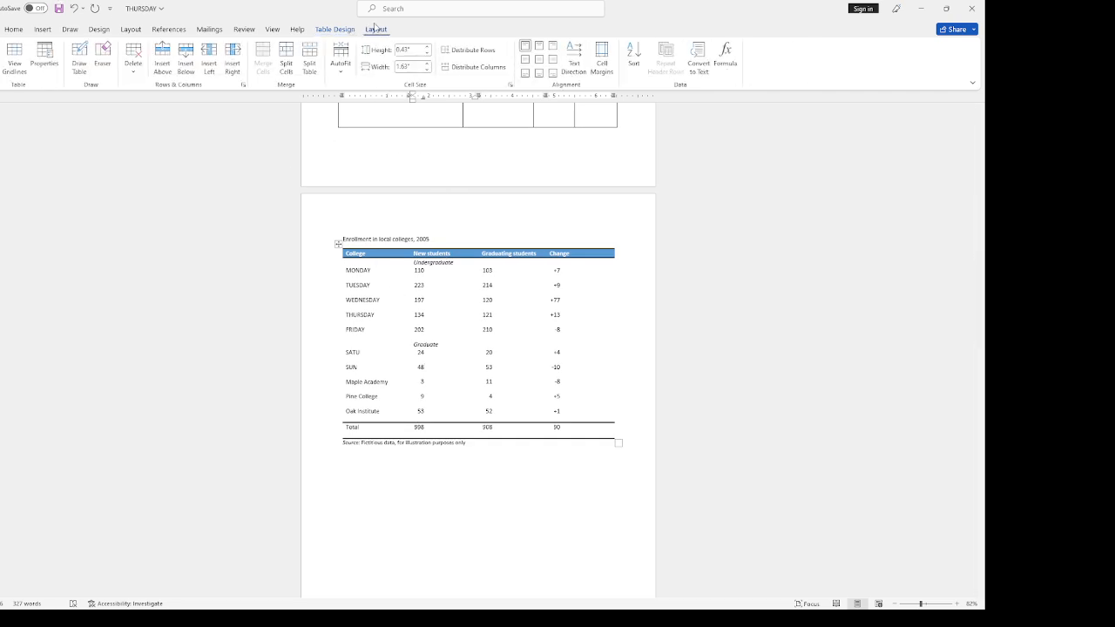
{"action": "left_click", "coordinate": [335, 29]}
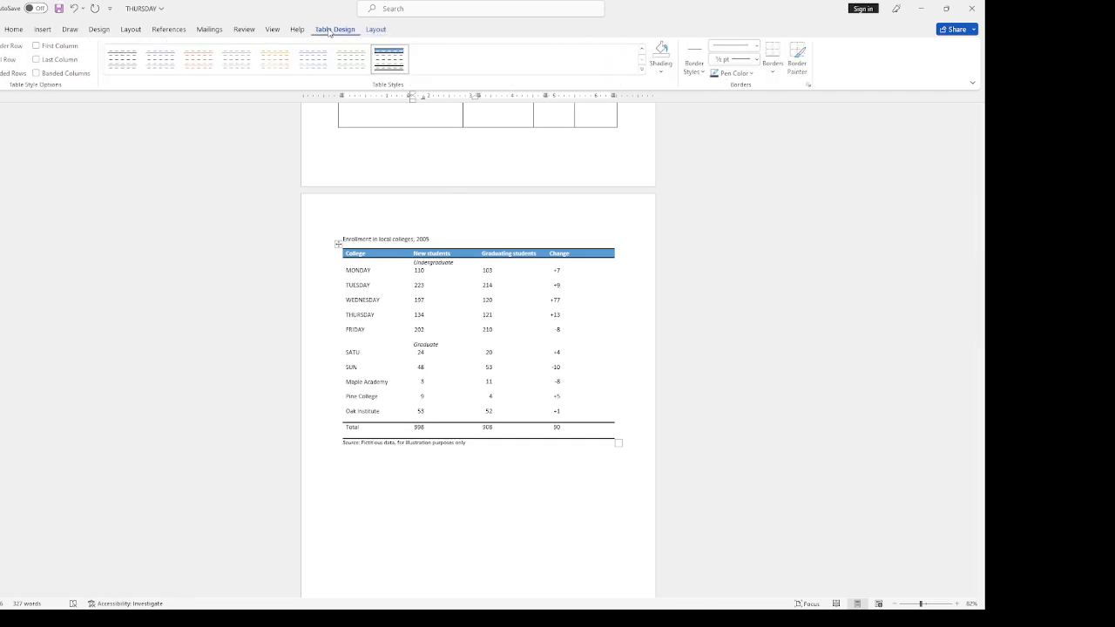
{"action": "left_click", "coordinate": [277, 59]}
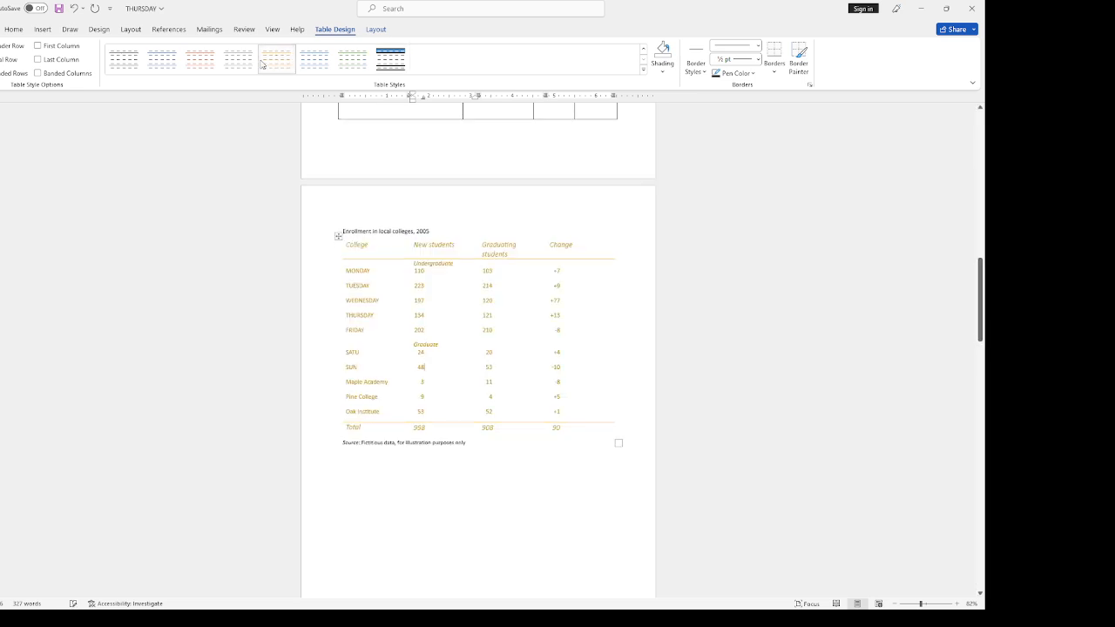
{"action": "left_click", "coordinate": [201, 68]}
- Toggle the table's header row and total row formatting off and back on, and enable First Column and Last Column formatting
{"action": "left_click", "coordinate": [2, 45]}
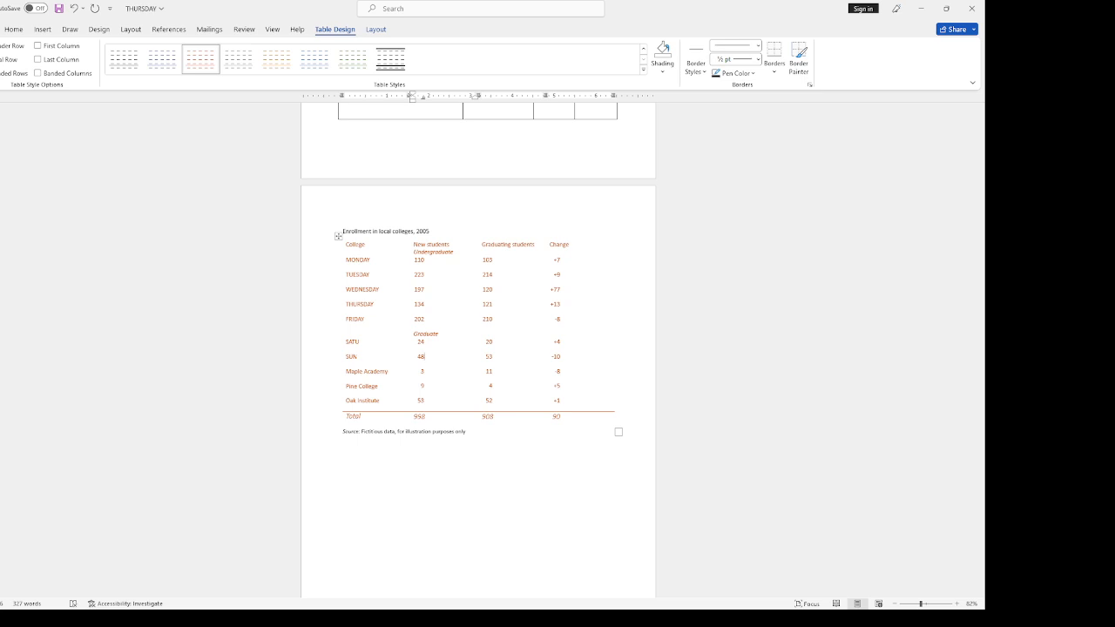
{"action": "left_click", "coordinate": [2, 46]}
{"action": "left_click", "coordinate": [2, 59]}
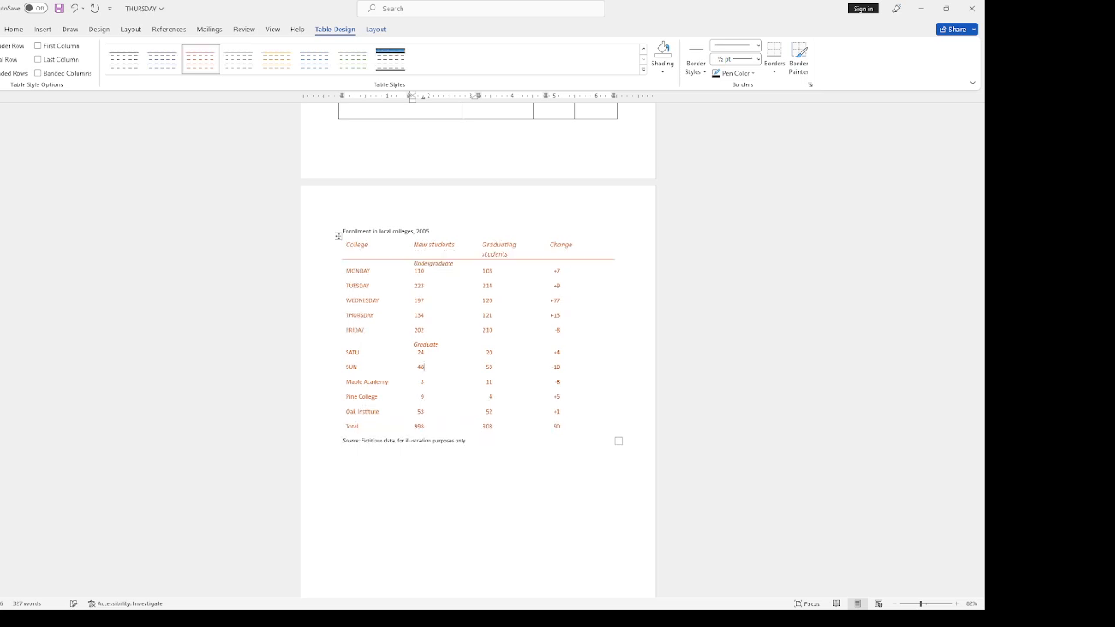
{"action": "left_click", "coordinate": [2, 59]}
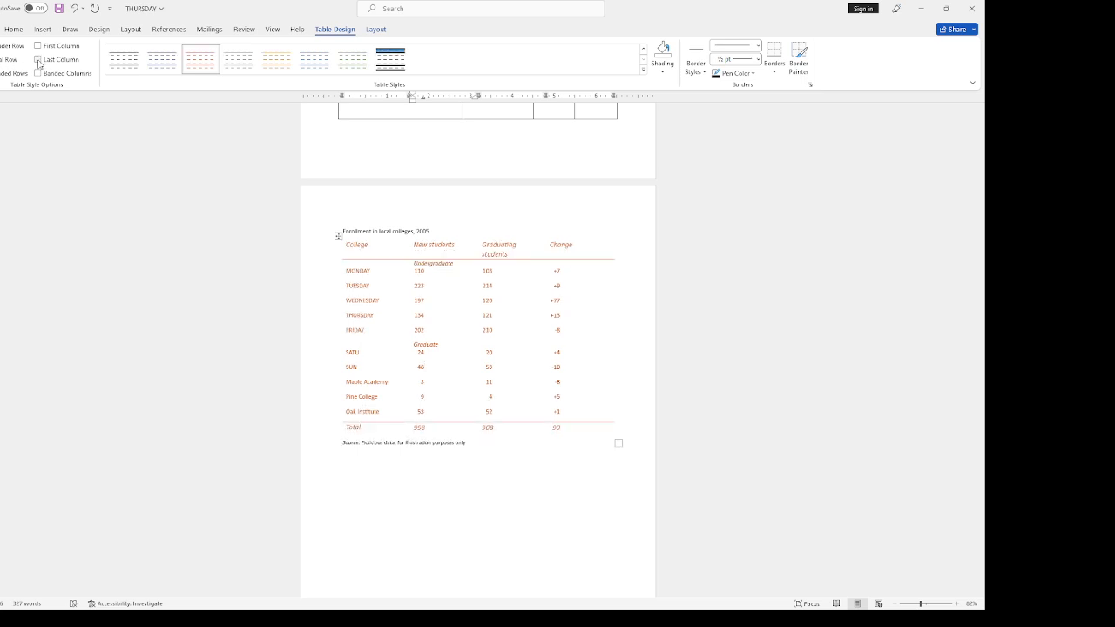
{"action": "left_click", "coordinate": [37, 59]}
{"action": "left_click", "coordinate": [38, 46]}
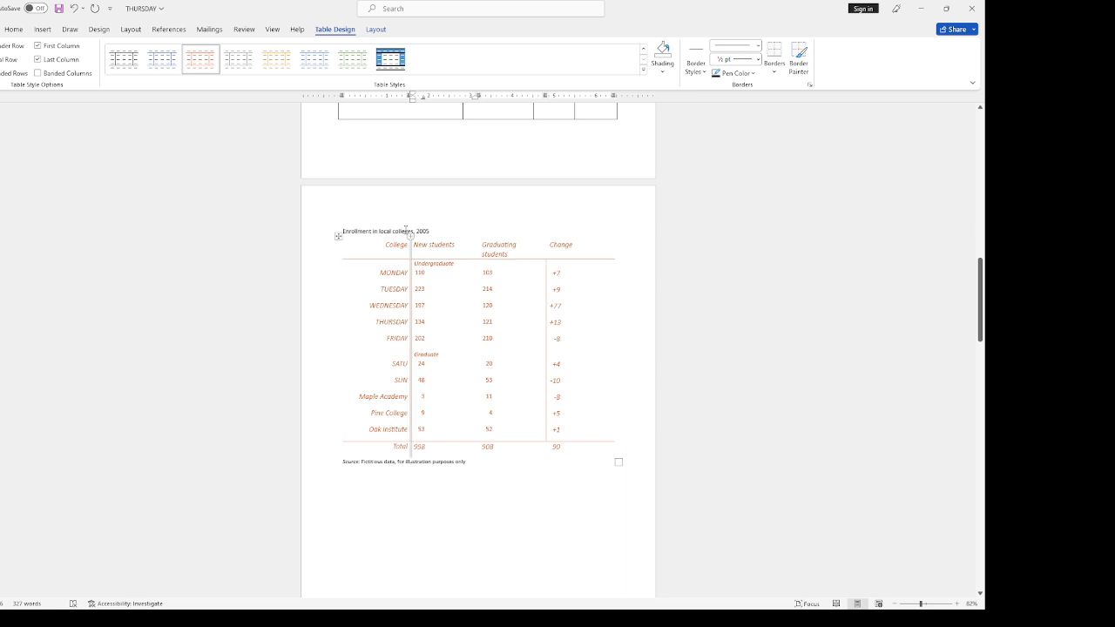
- Delete the enrollment table together with its title line and source note
{"action": "left_click_drag", "start_coordinate": [342, 230], "coordinate": [433, 232]}
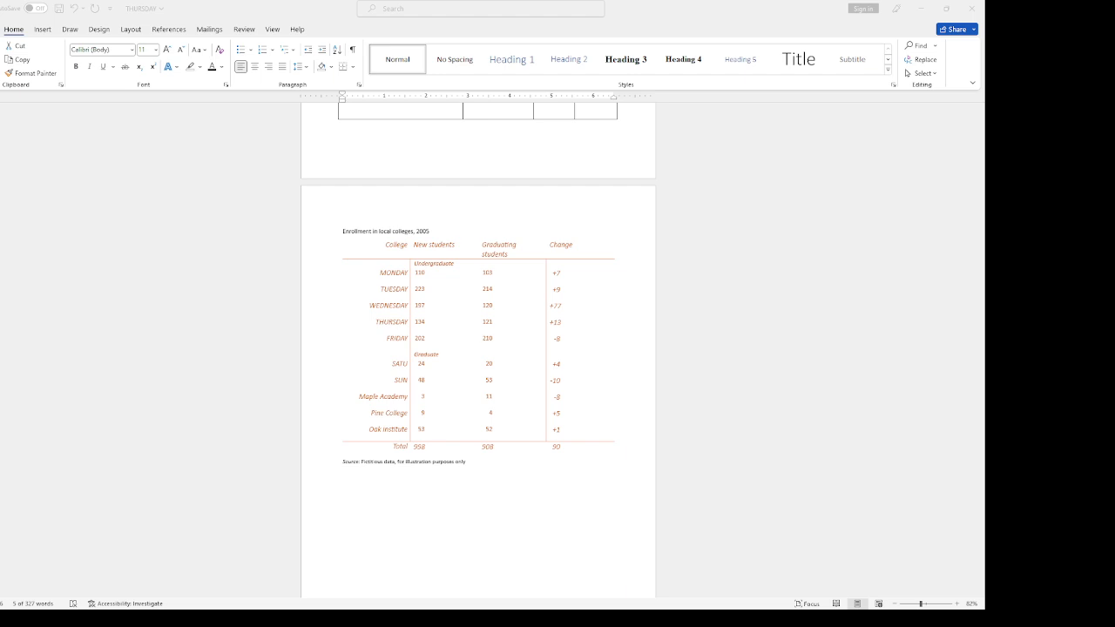
{"action": "key", "text": "alt+Tab"}
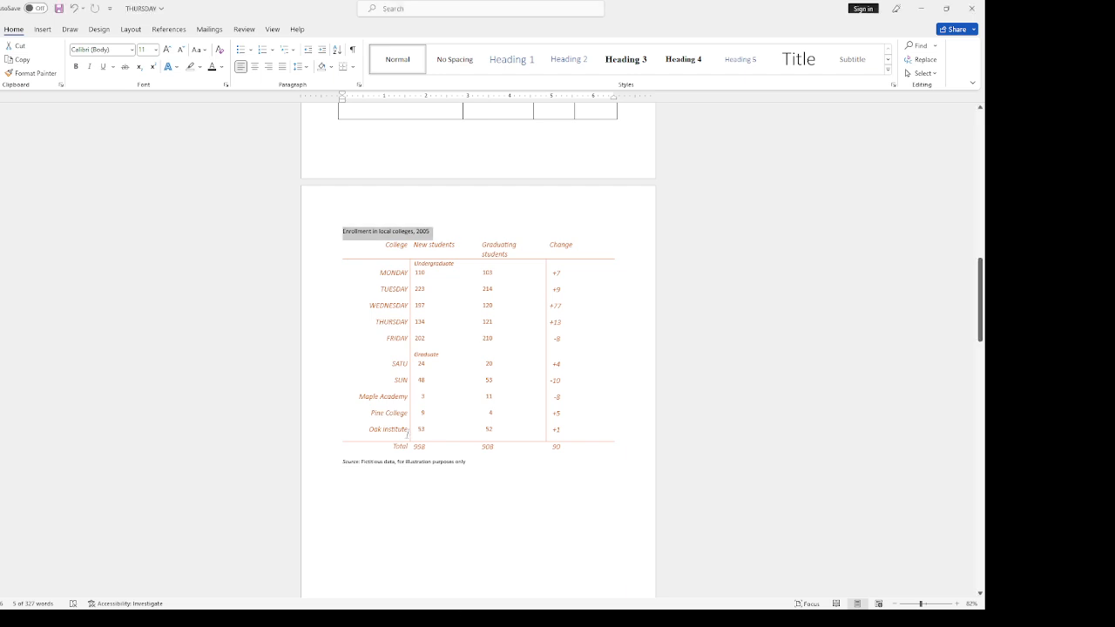
{"action": "left_click", "coordinate": [45, 31]}
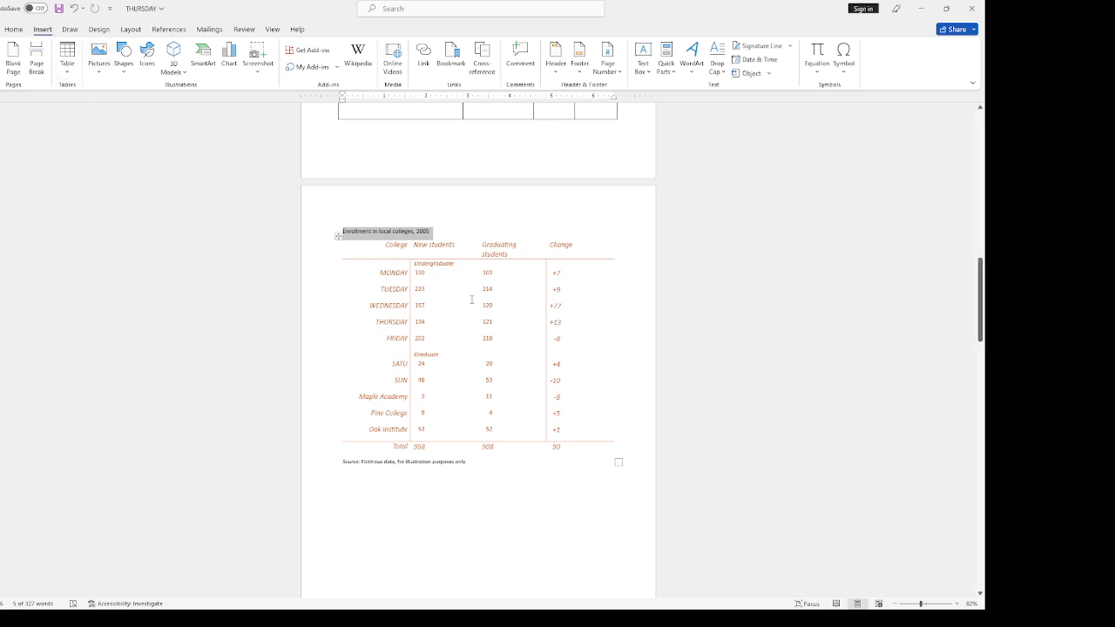
{"action": "left_click", "coordinate": [338, 235]}
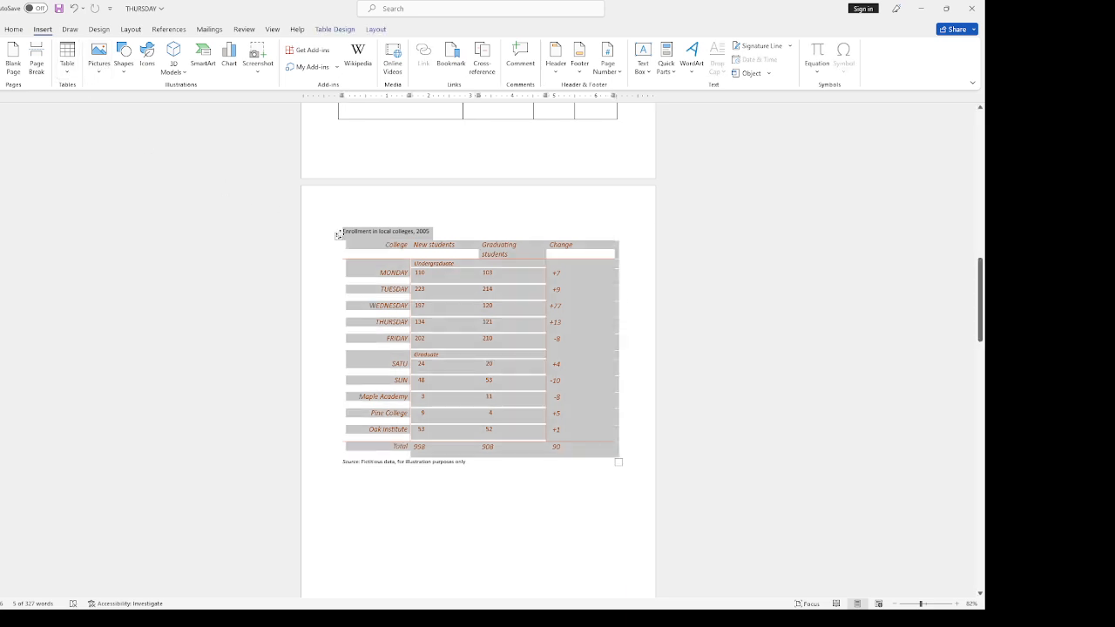
{"action": "key", "text": "BackSpace"}
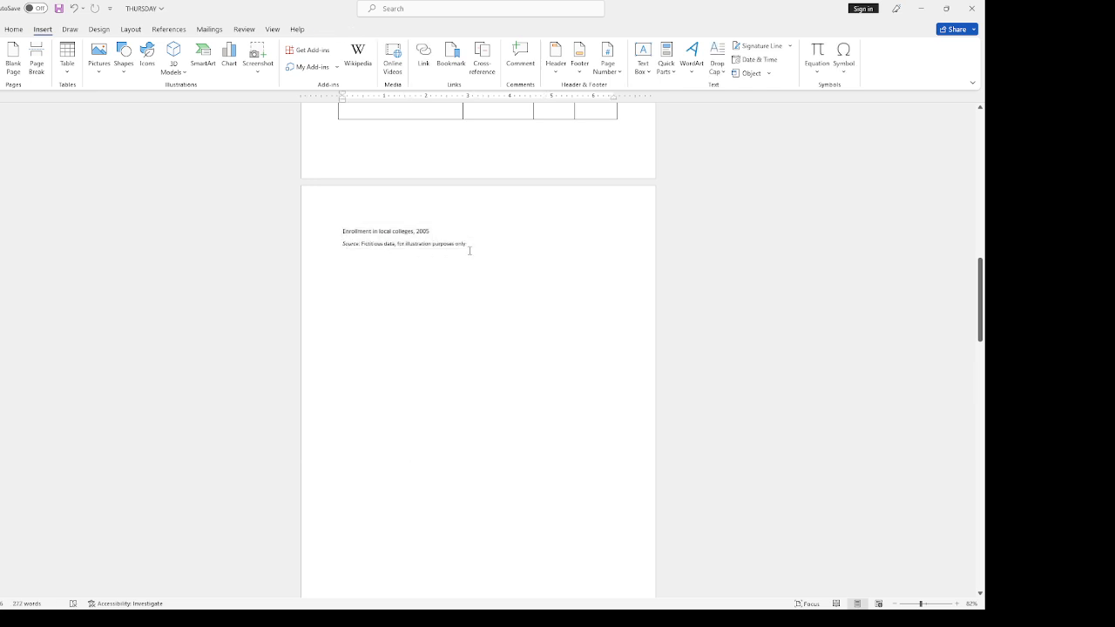
{"action": "mouse_move", "coordinate": [469, 251]}
{"action": "left_mouse_down"}
{"action": "mouse_move", "coordinate": [374, 219]}
{"action": "mouse_move", "coordinate": [302, 213]}
{"action": "left_mouse_up"}
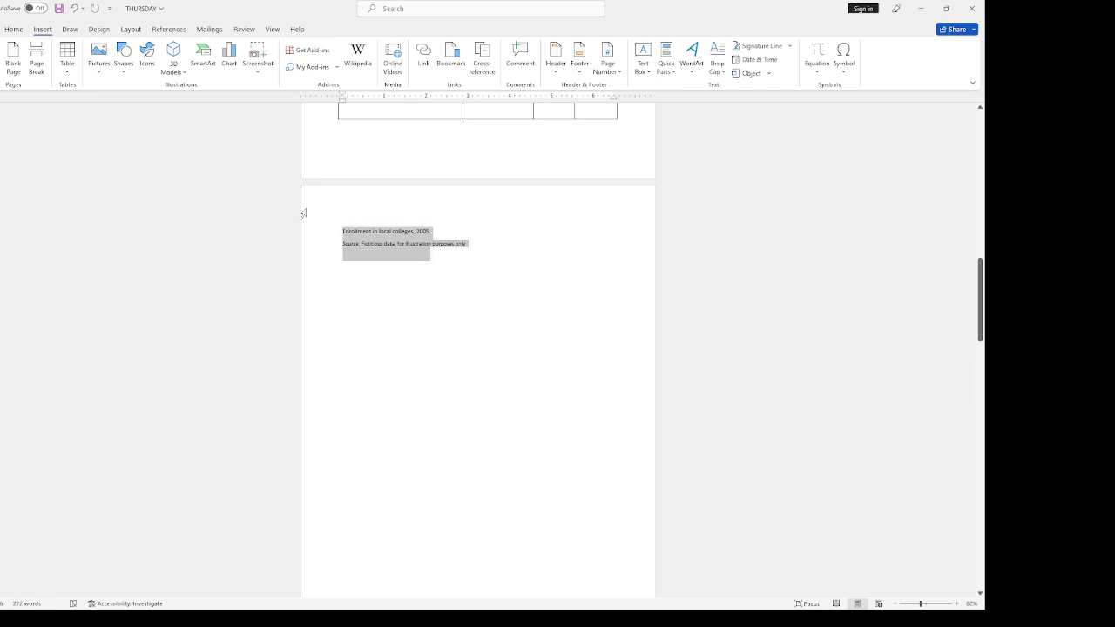
{"action": "key", "text": "BackSpace"}
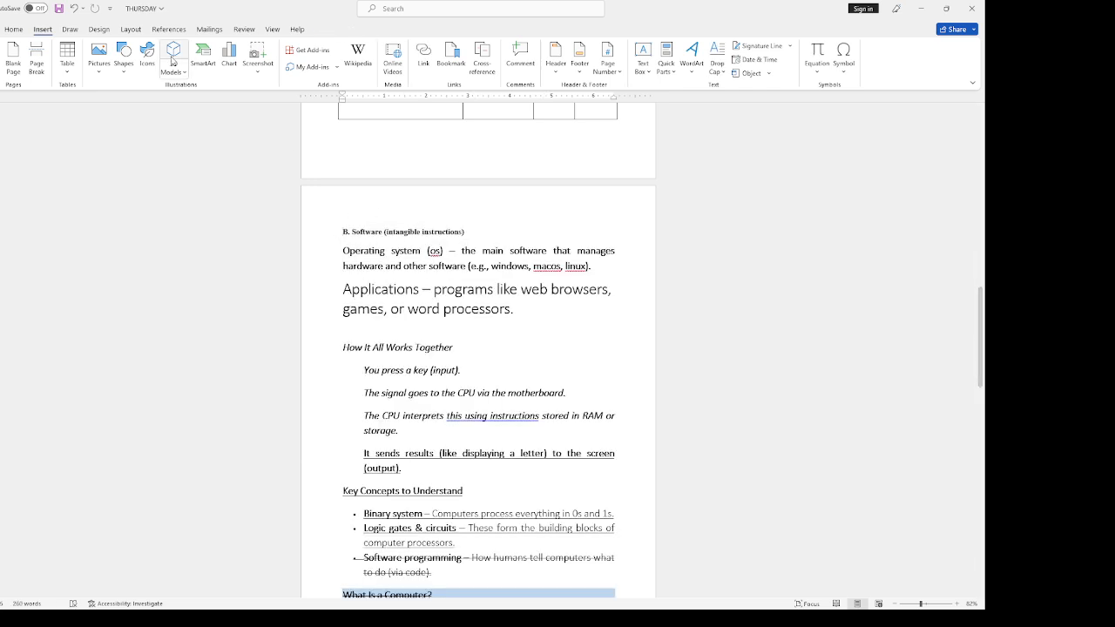
- Add a blank page before the "B. Software" section and place the cat picture at its start
{"action": "left_click", "coordinate": [14, 61]}
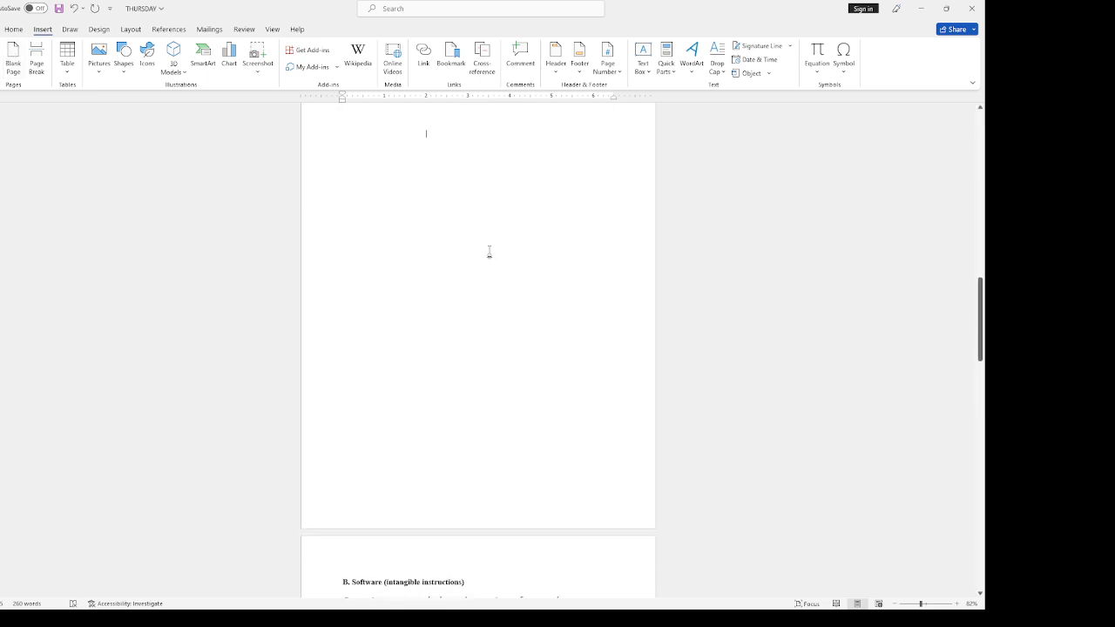
{"action": "left_click", "coordinate": [102, 74]}
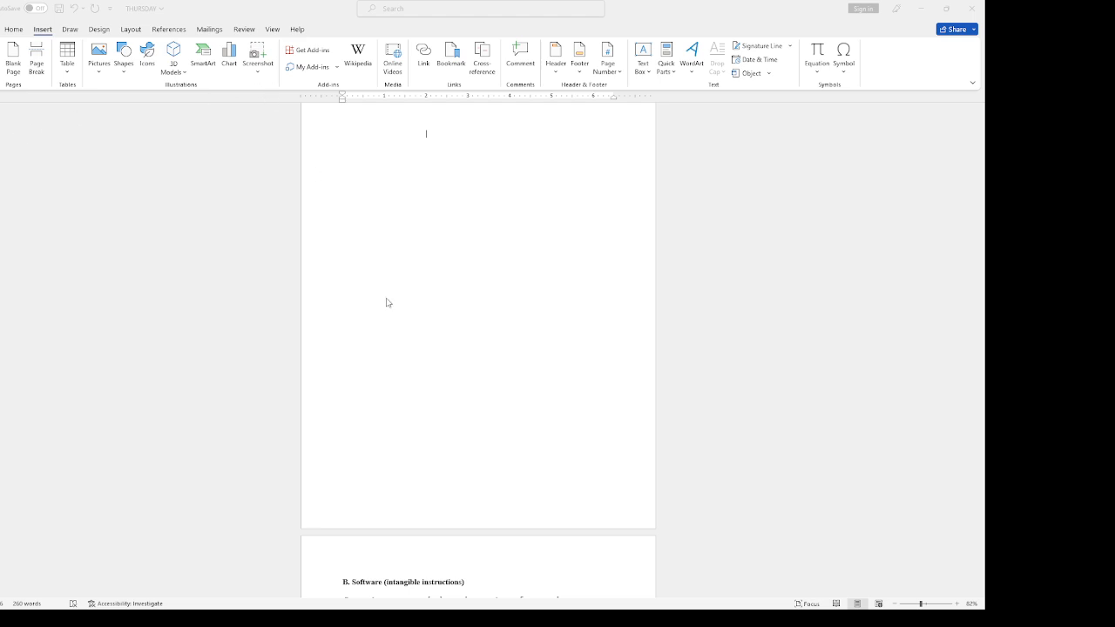
{"action": "key", "text": "ctrl+v"}
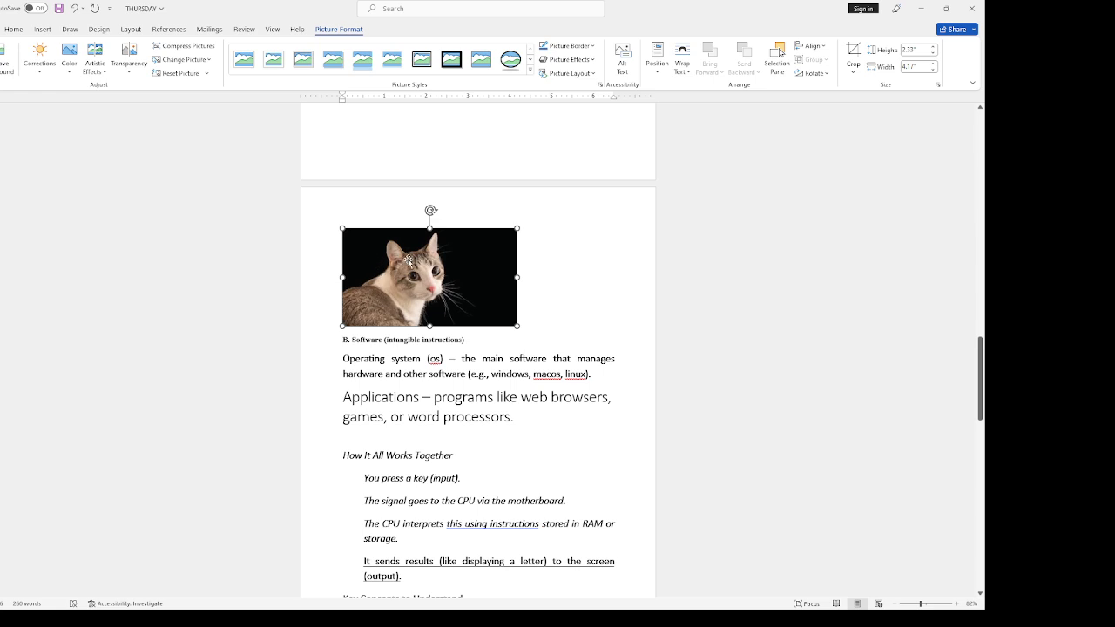
{"action": "left_click_drag", "start_coordinate": [409, 262], "coordinate": [411, 150]}
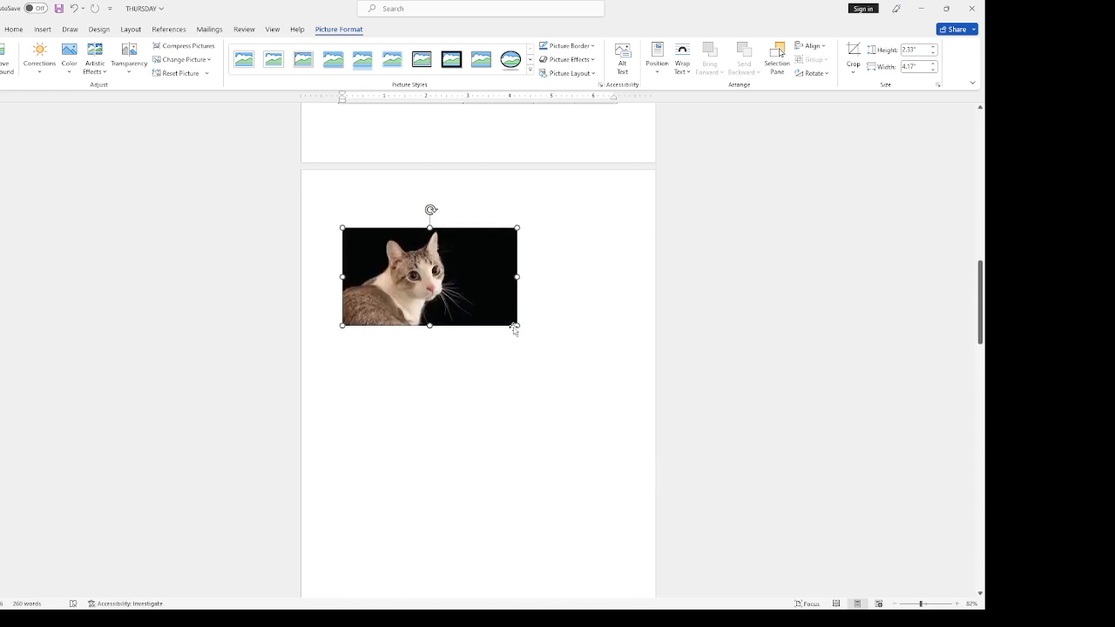
- Shrink the cat picture to about 1.18" high by 2.1" wide and delete it from the page
{"action": "left_click_drag", "start_coordinate": [517, 325], "coordinate": [431, 277]}
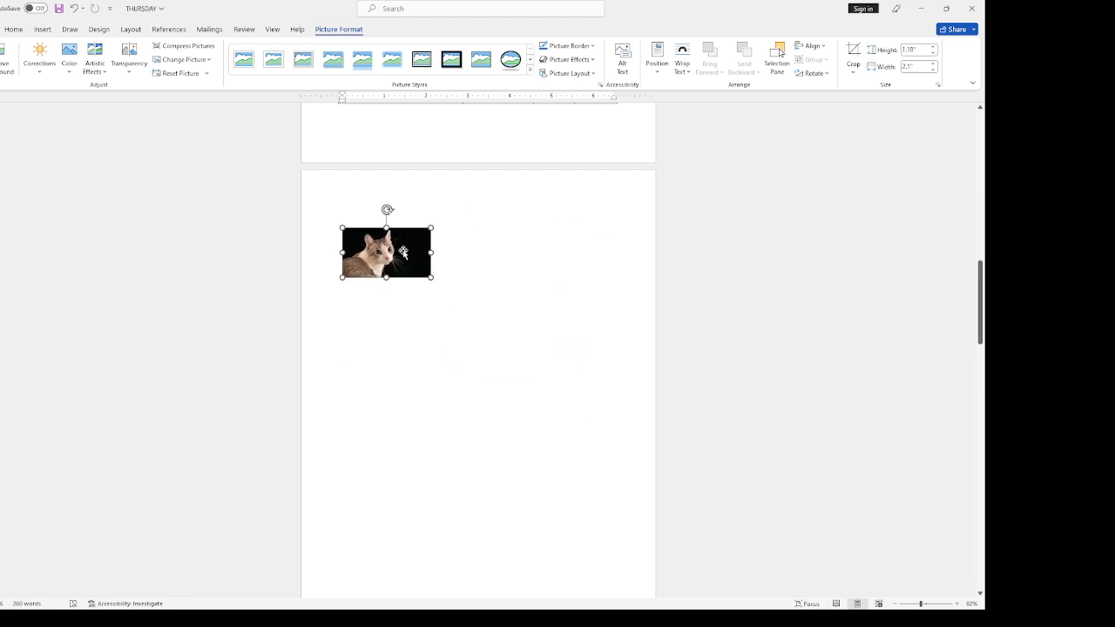
{"action": "key", "text": "Delete"}
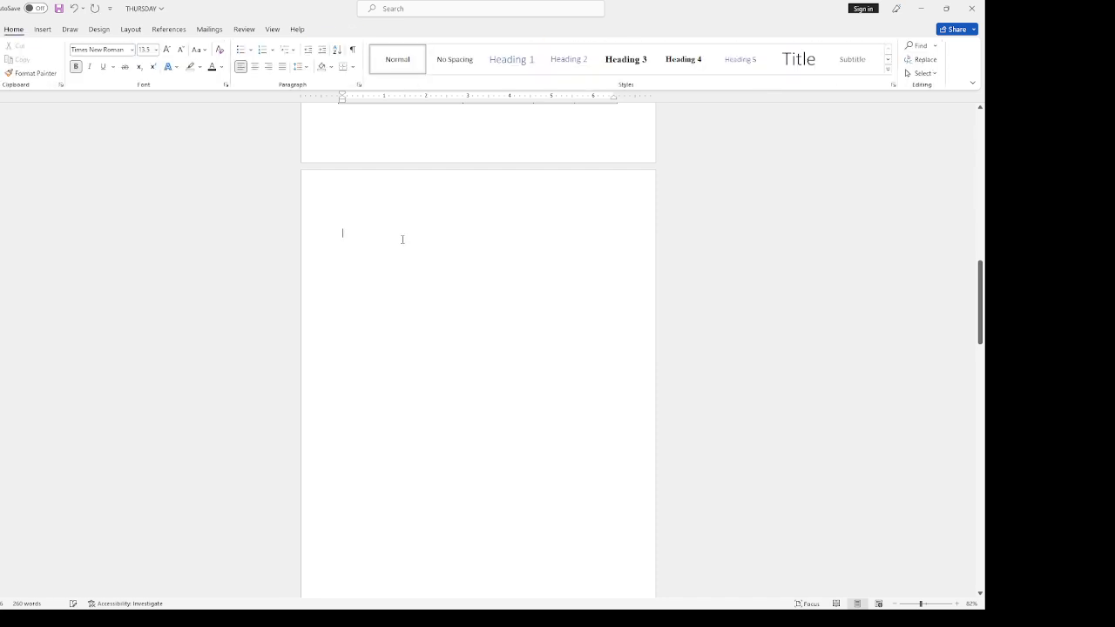
- Insert the picture of two eagles in front of snowy mountains on the blank page
{"action": "left_click", "coordinate": [40, 31]}
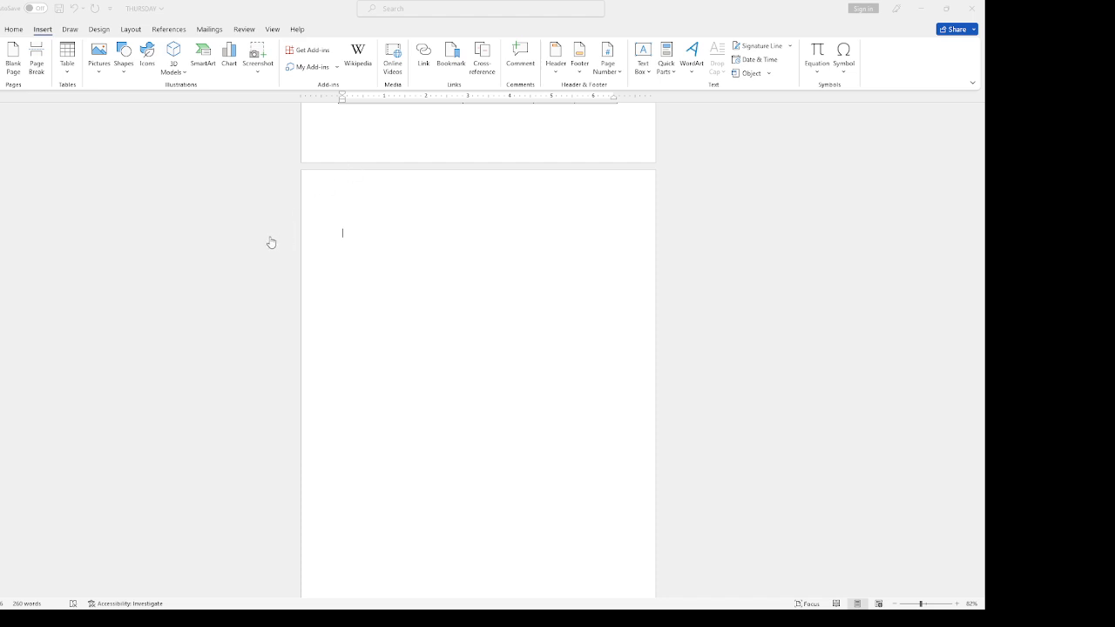
{"action": "left_click", "coordinate": [769, 527]}
{"action": "key", "text": "ctrl+v"}
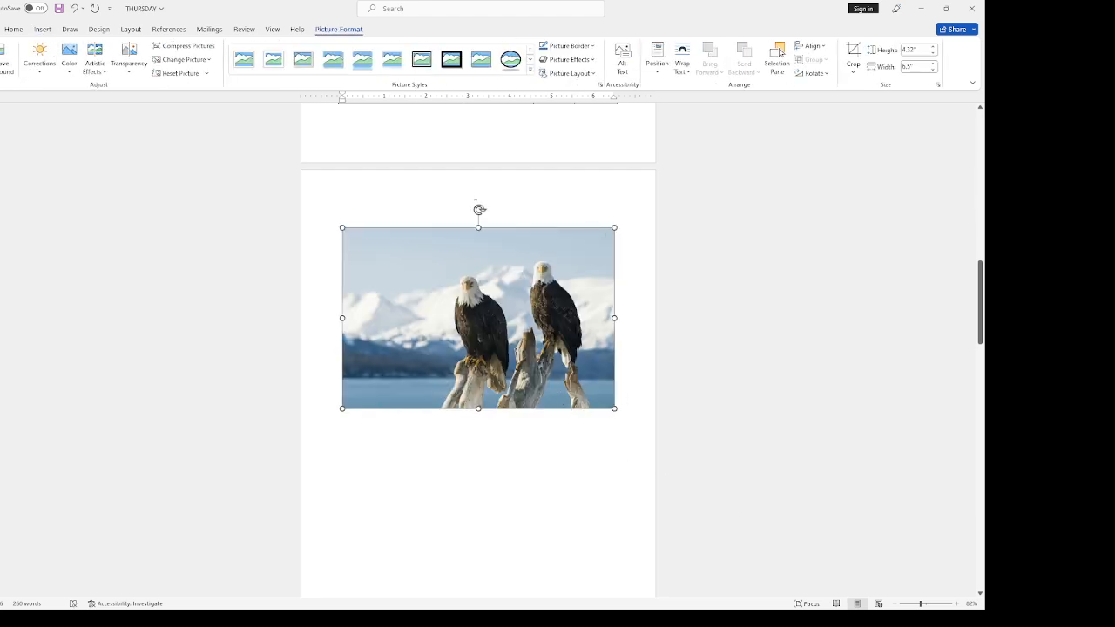
{"action": "mouse_move", "coordinate": [479, 209]}
{"action": "left_mouse_down"}
{"action": "mouse_move", "coordinate": [567, 217]}
{"action": "mouse_move", "coordinate": [420, 201]}
{"action": "mouse_move", "coordinate": [479, 203]}
{"action": "left_mouse_up"}
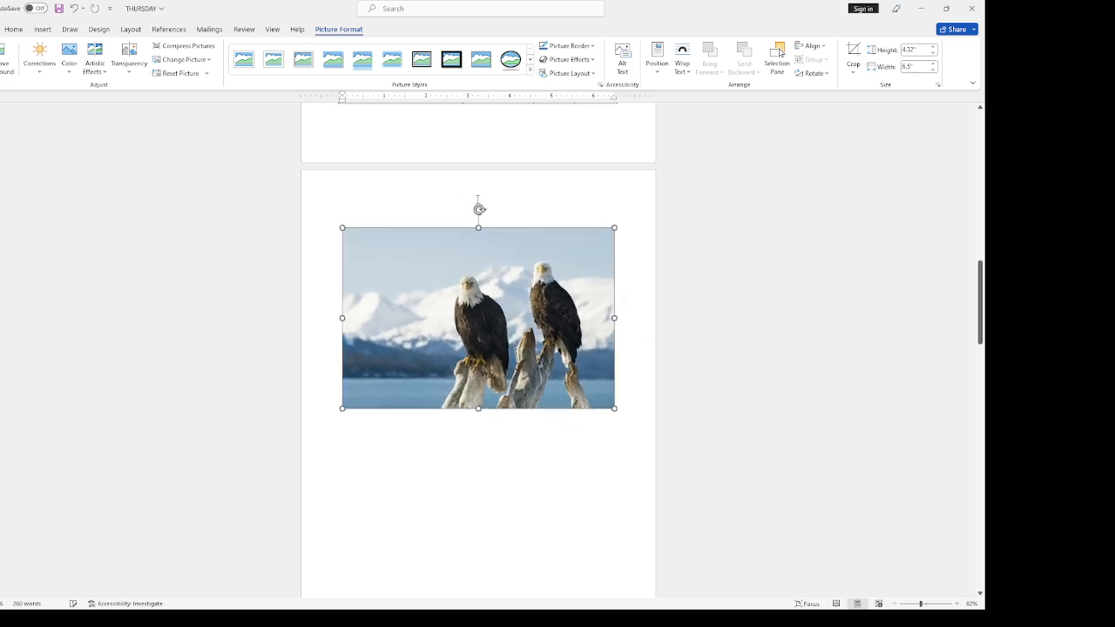
- Adjust the eagle picture with a green recolor, a darker correction and a textured artistic effect
{"action": "left_click", "coordinate": [40, 75]}
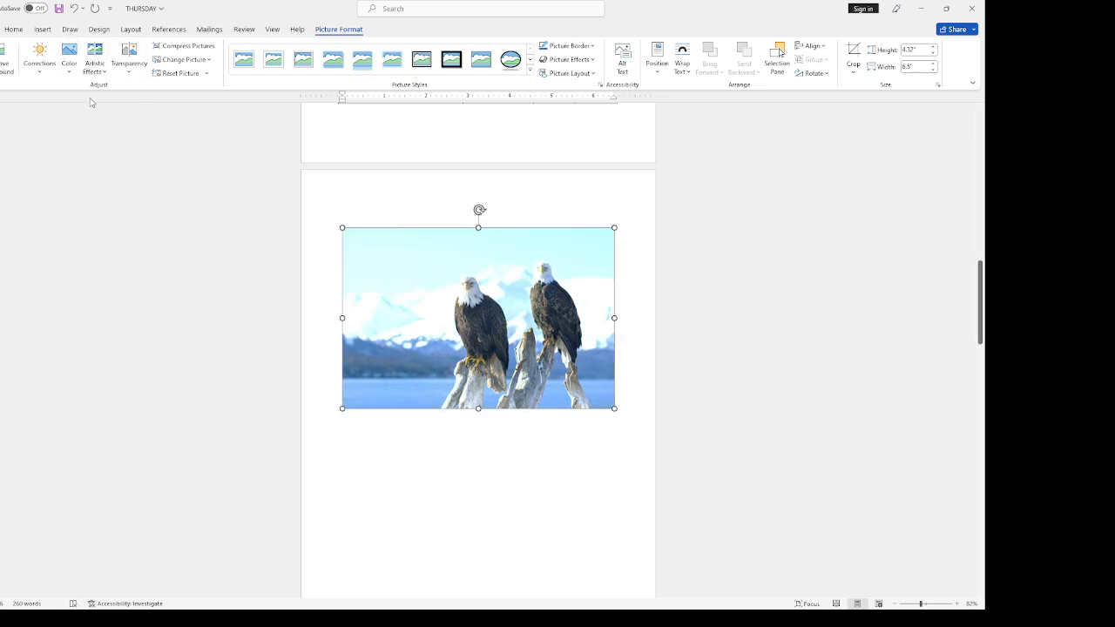
{"action": "left_click", "coordinate": [71, 70]}
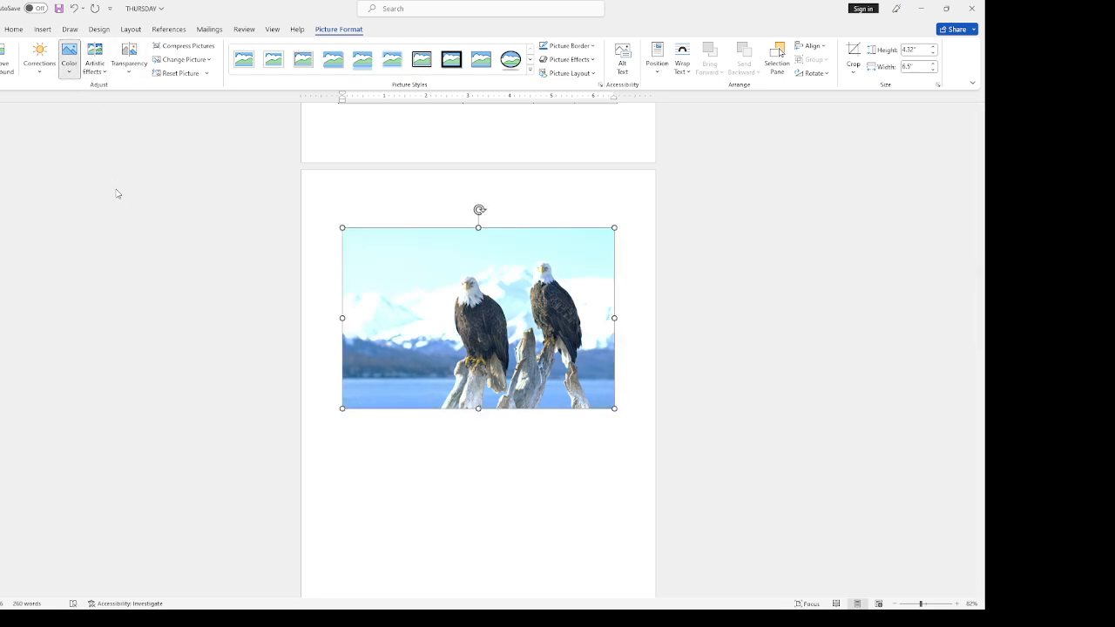
{"action": "left_click", "coordinate": [298, 254]}
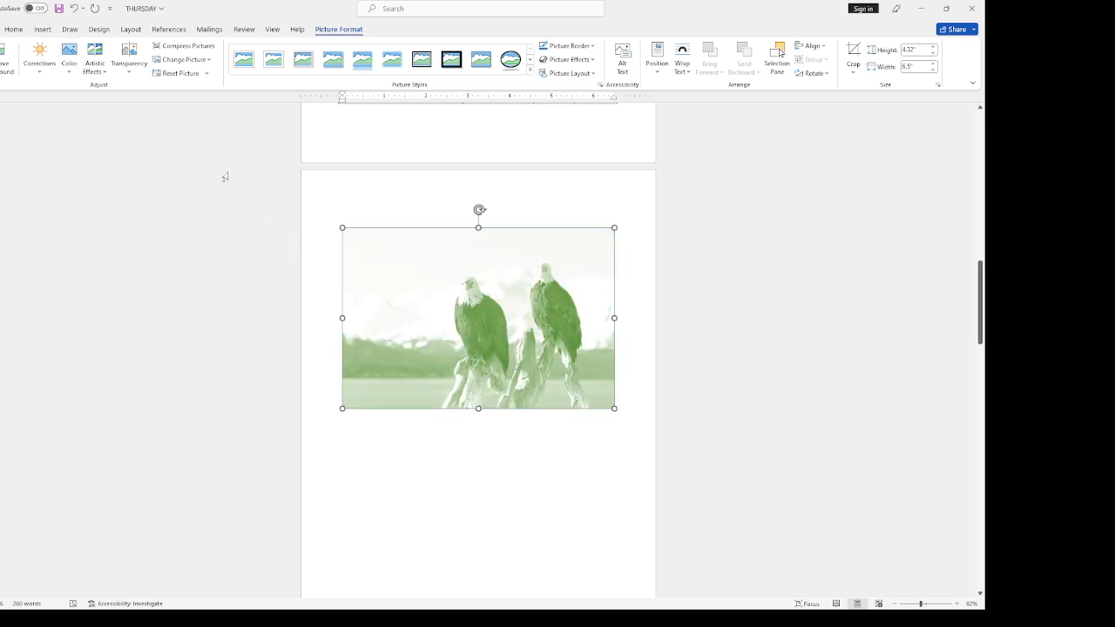
{"action": "left_click", "coordinate": [40, 61]}
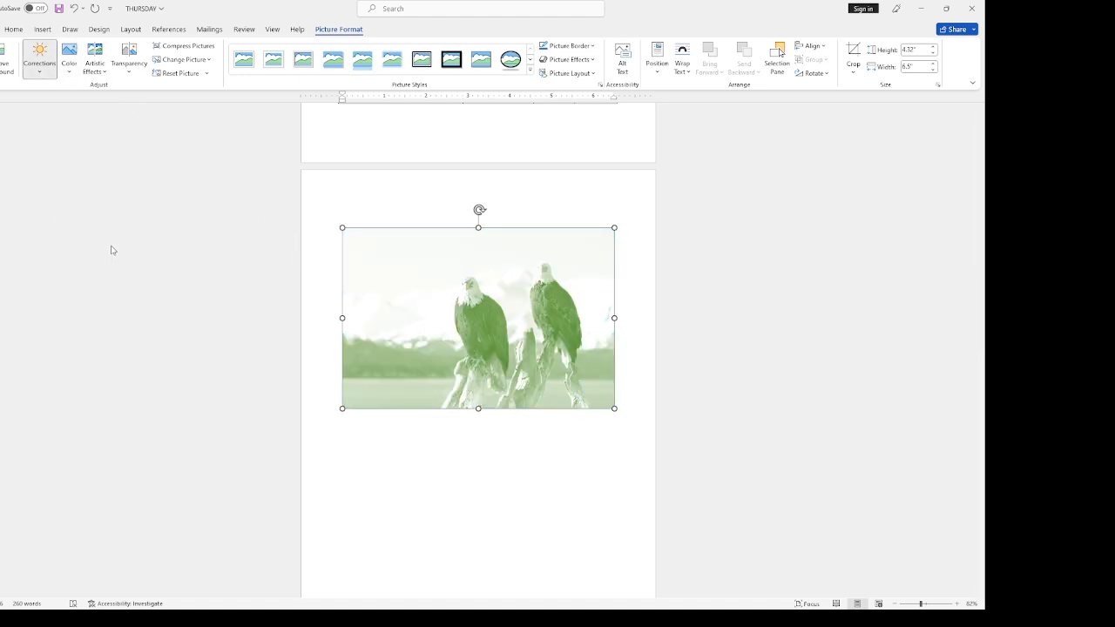
{"action": "left_click", "coordinate": [54, 261]}
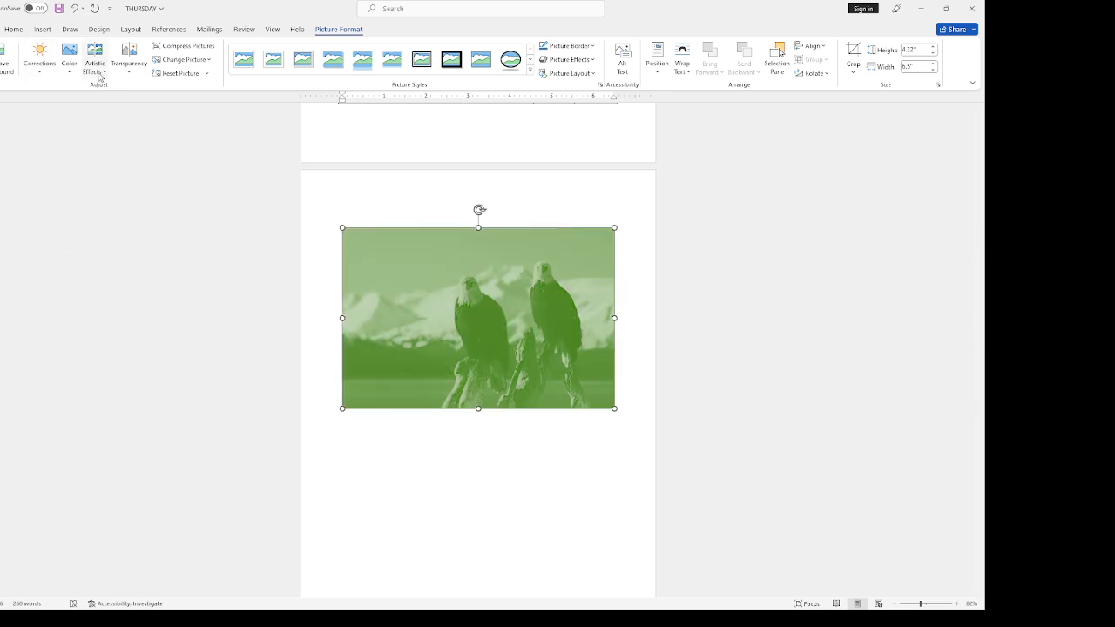
{"action": "left_click", "coordinate": [101, 75]}
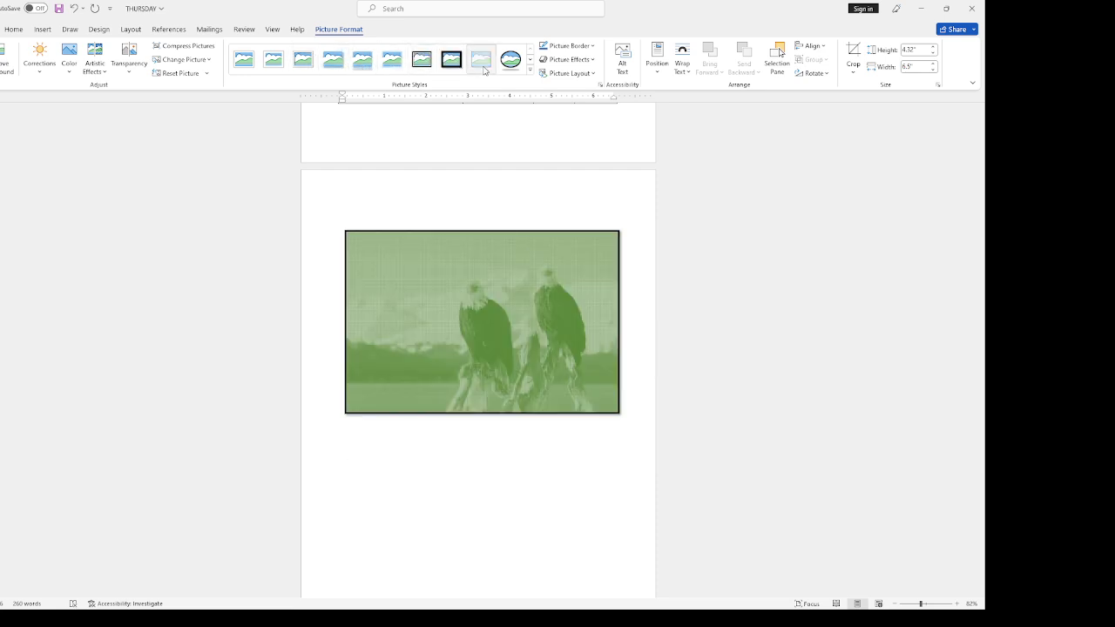
- Try several picture styles on the eagle picture, settle on the metal oval frame, and recolor its border
{"action": "left_click", "coordinate": [511, 66]}
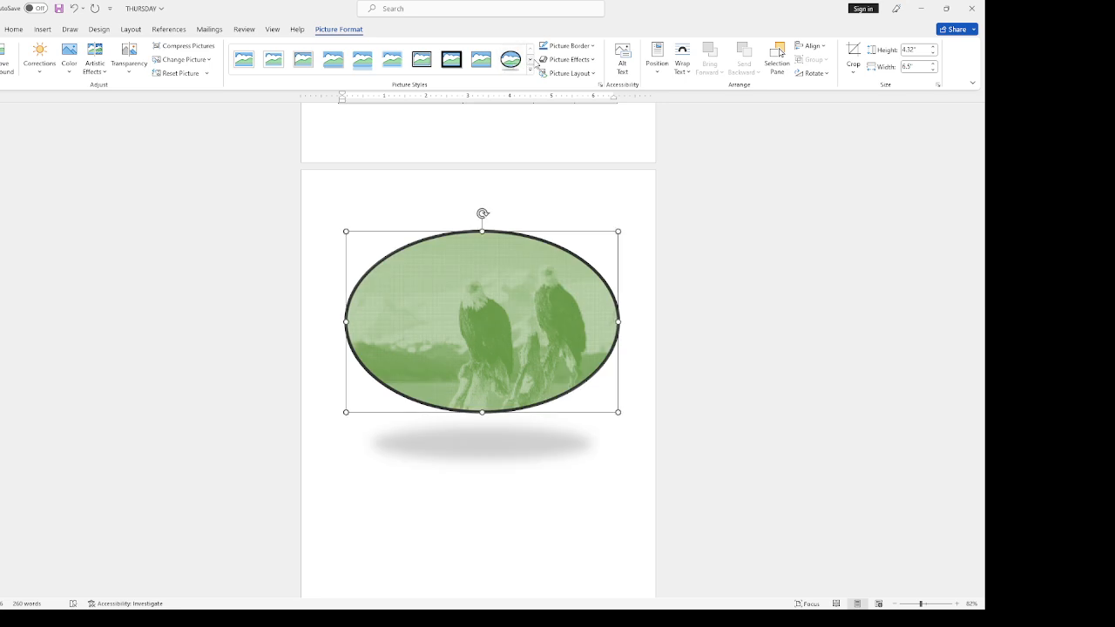
{"action": "left_click", "coordinate": [529, 61]}
{"action": "left_click", "coordinate": [529, 61]}
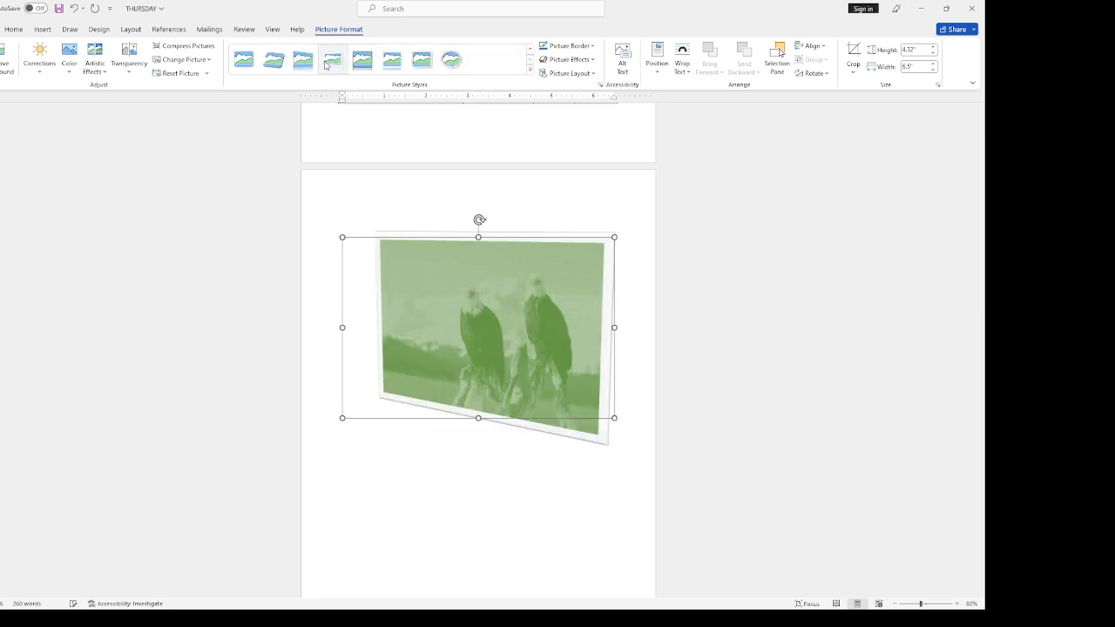
{"action": "left_click", "coordinate": [270, 68]}
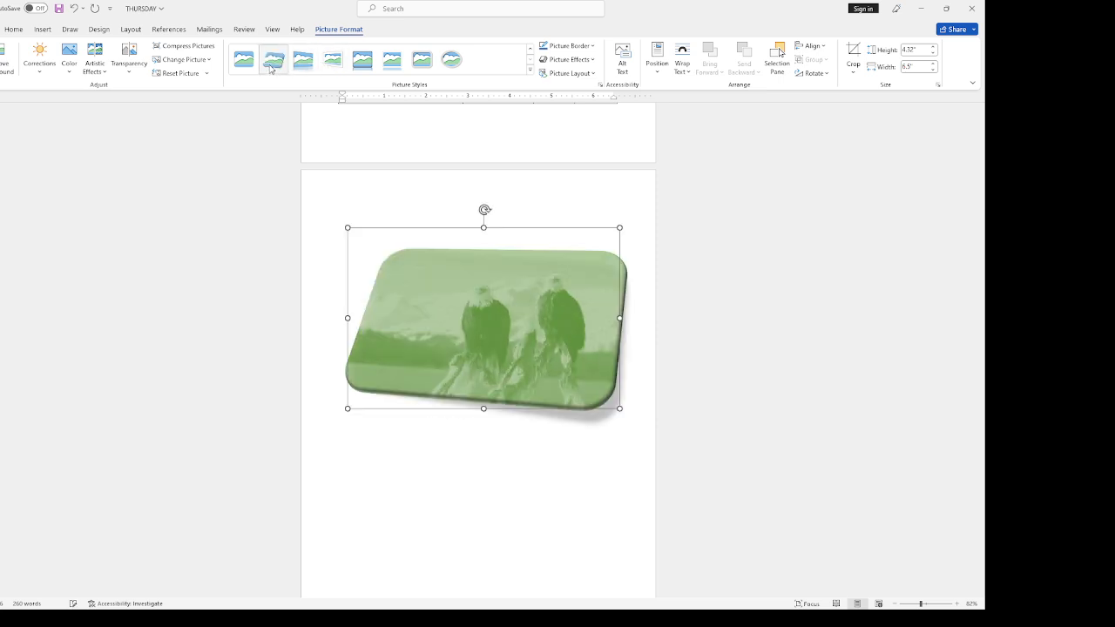
{"action": "left_click", "coordinate": [451, 59]}
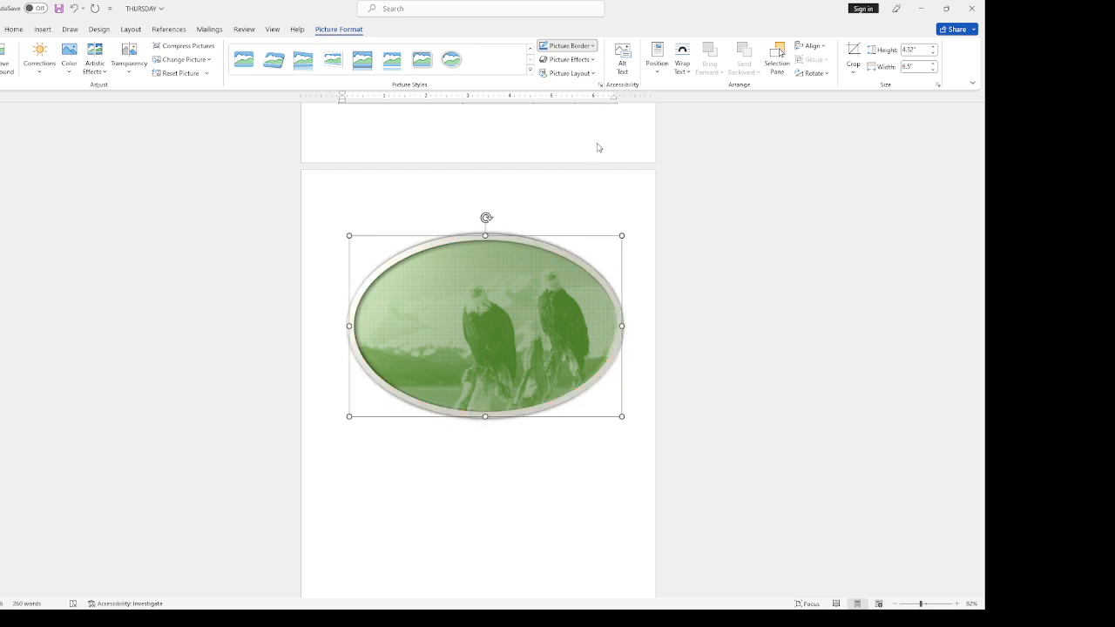
{"action": "left_click", "coordinate": [597, 147]}
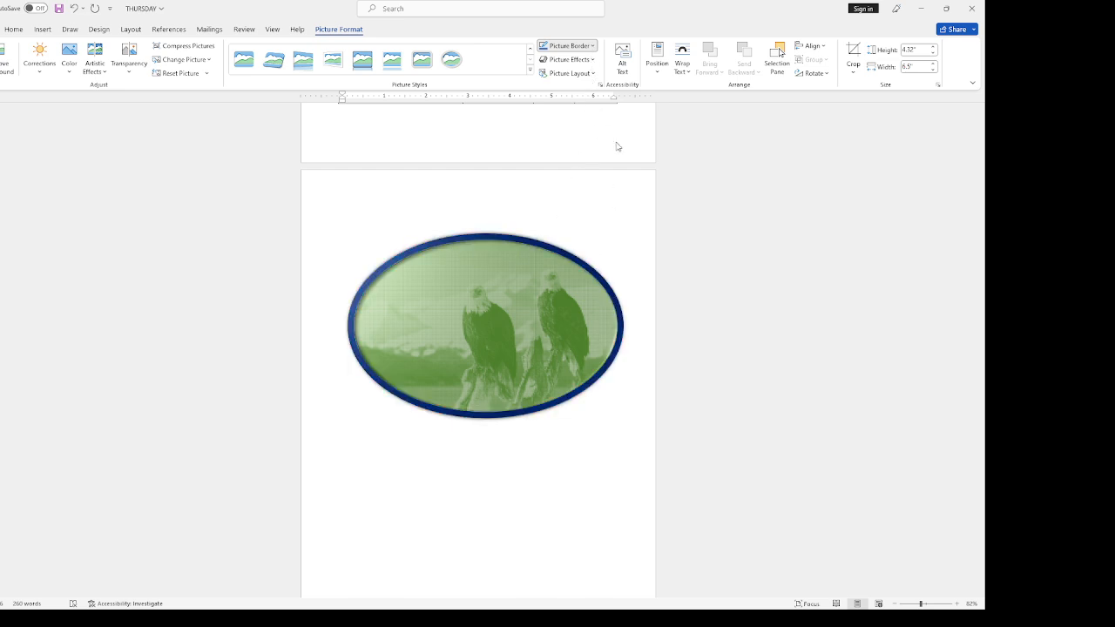
{"action": "left_click", "coordinate": [627, 147]}
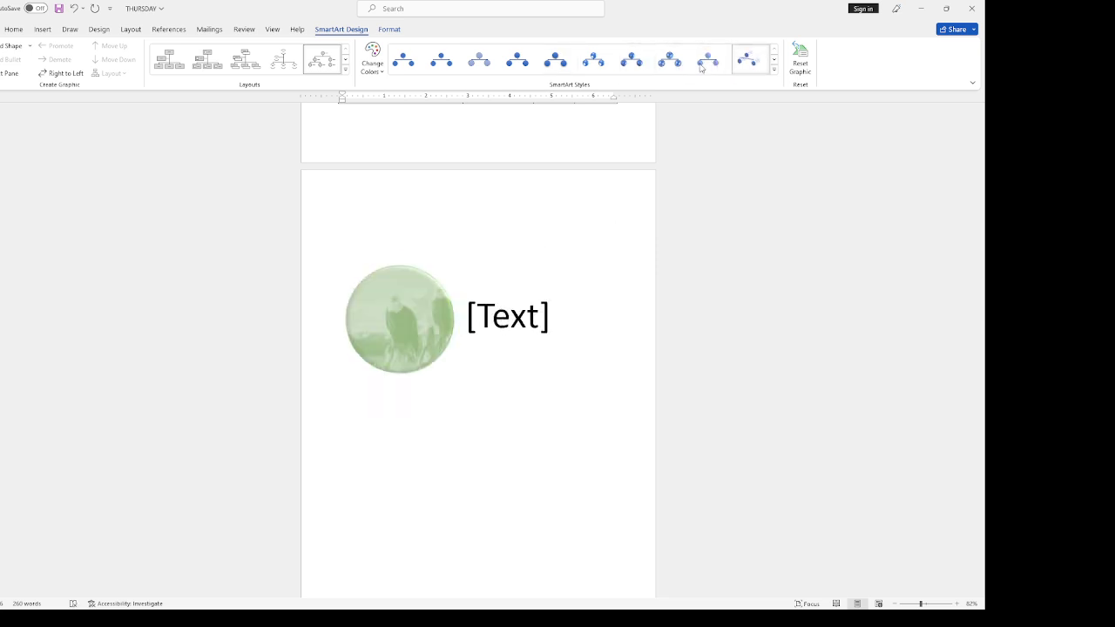
- Apply a tilted 3D style to the eagle SmartArt graphic and delete the whole graphic from the page
{"action": "left_click", "coordinate": [747, 60]}
{"action": "left_click", "coordinate": [396, 130]}
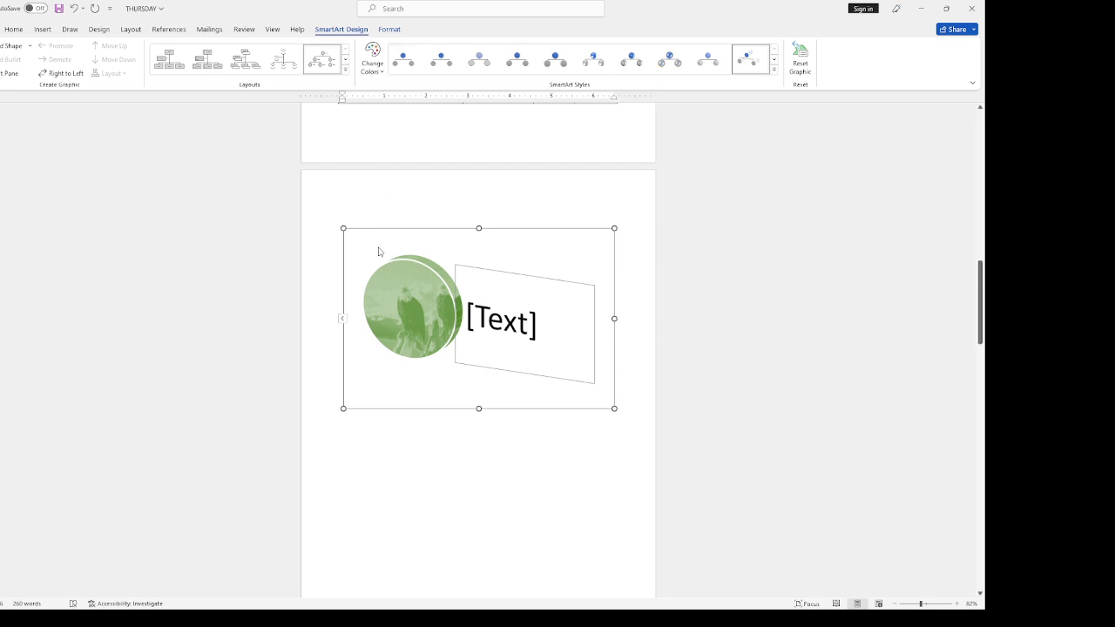
{"action": "key", "text": "Delete"}
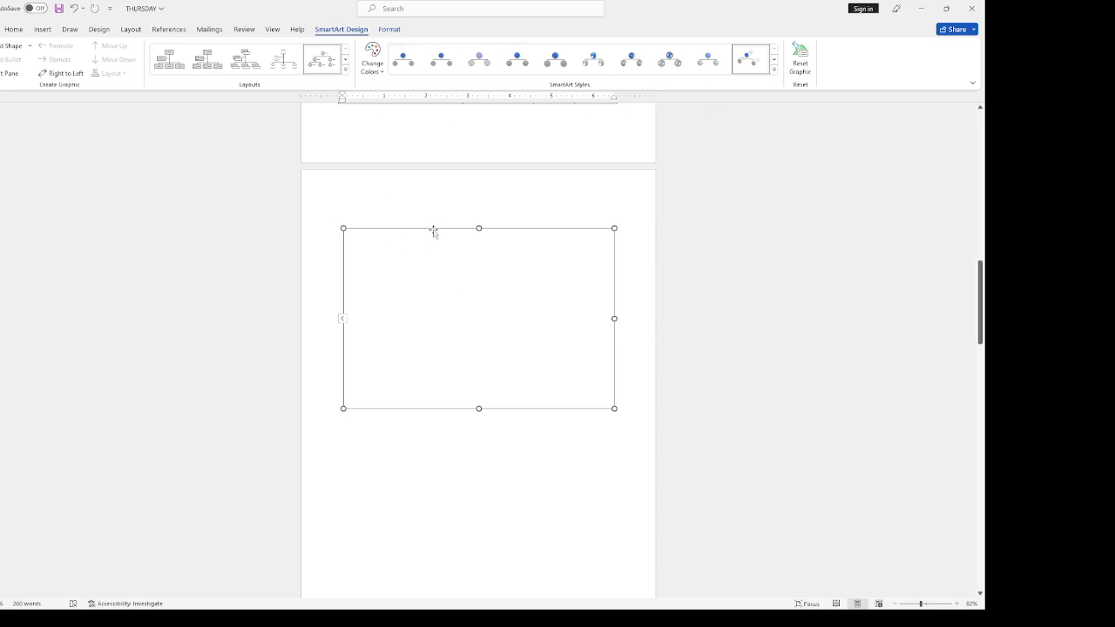
{"action": "key", "text": "Delete"}
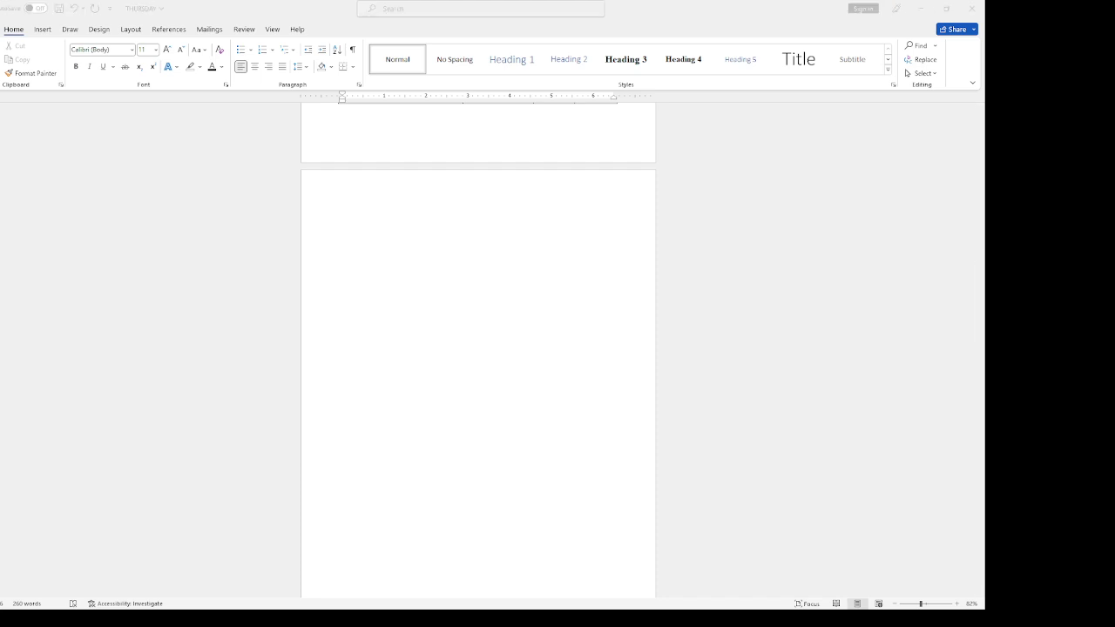
- Insert the picture of an orange fish before the "B. Software" section
{"action": "left_click", "coordinate": [428, 284]}
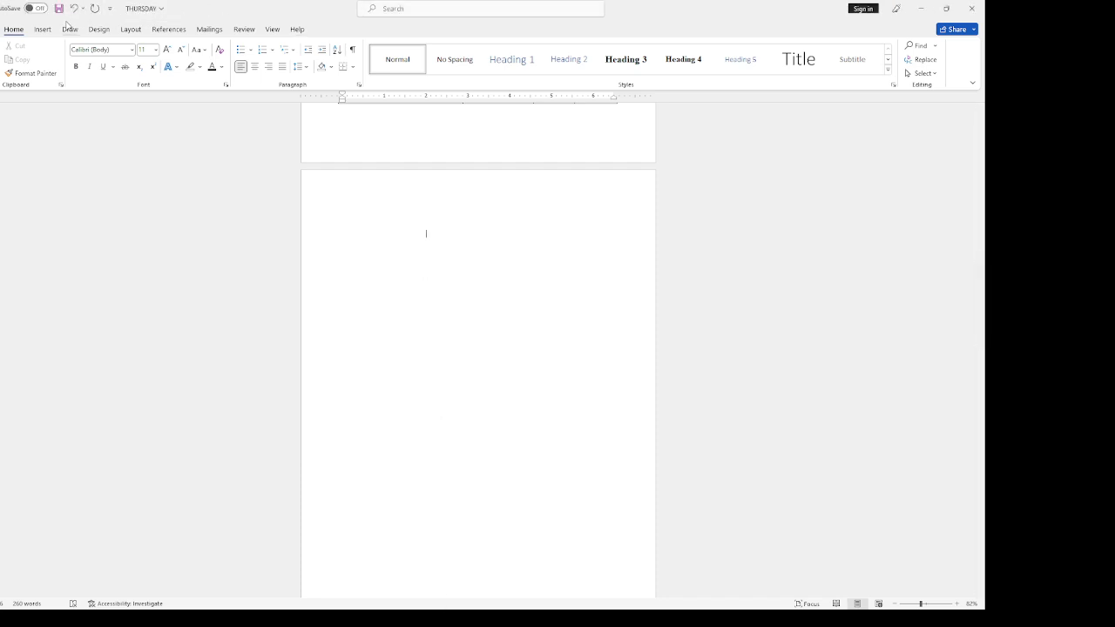
{"action": "left_click", "coordinate": [40, 31]}
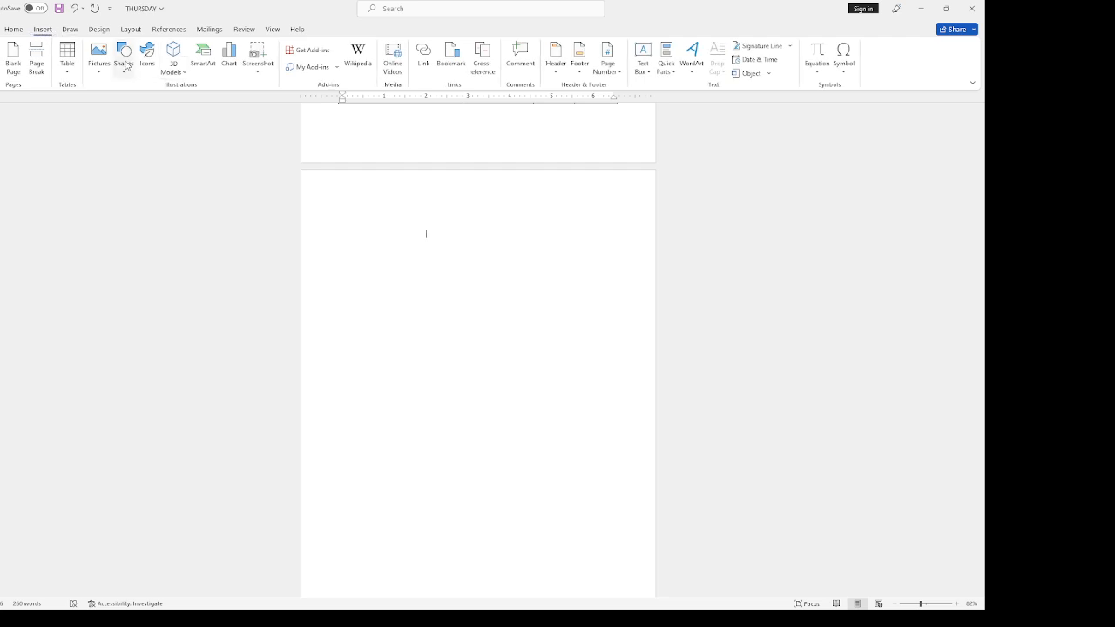
{"action": "left_click", "coordinate": [102, 71]}
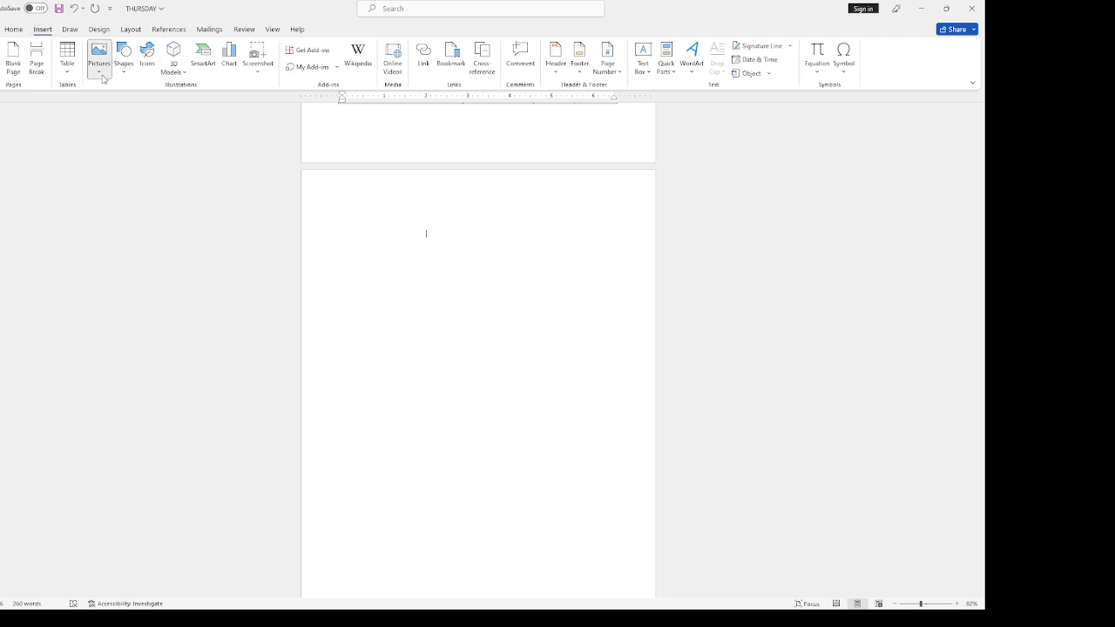
{"action": "left_click", "coordinate": [115, 134]}
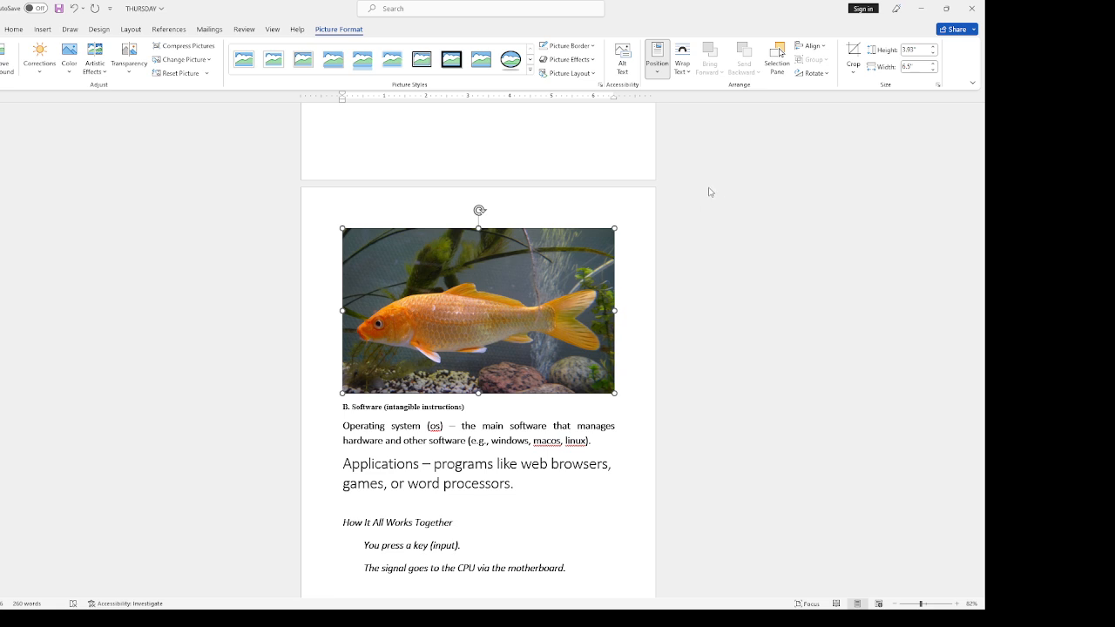
- Try a preset page position for the orange fish picture and look for it in the surrounding pages
{"action": "key", "text": "Delete"}
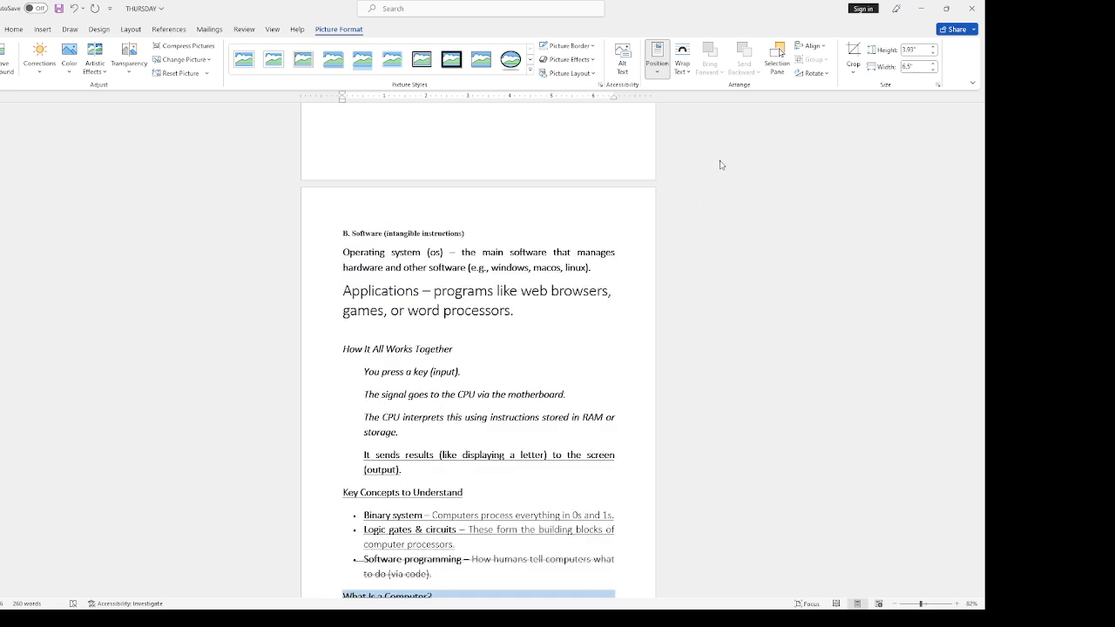
{"action": "key", "text": "ctrl+z"}
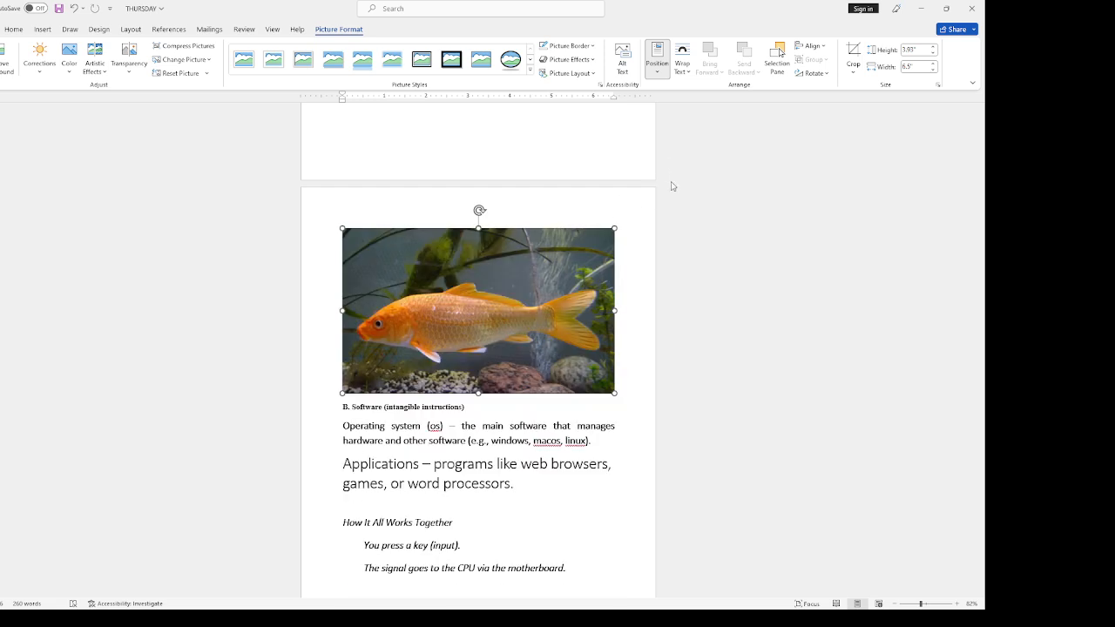
{"action": "left_click", "coordinate": [651, 187]}
{"action": "left_click", "coordinate": [505, 264]}
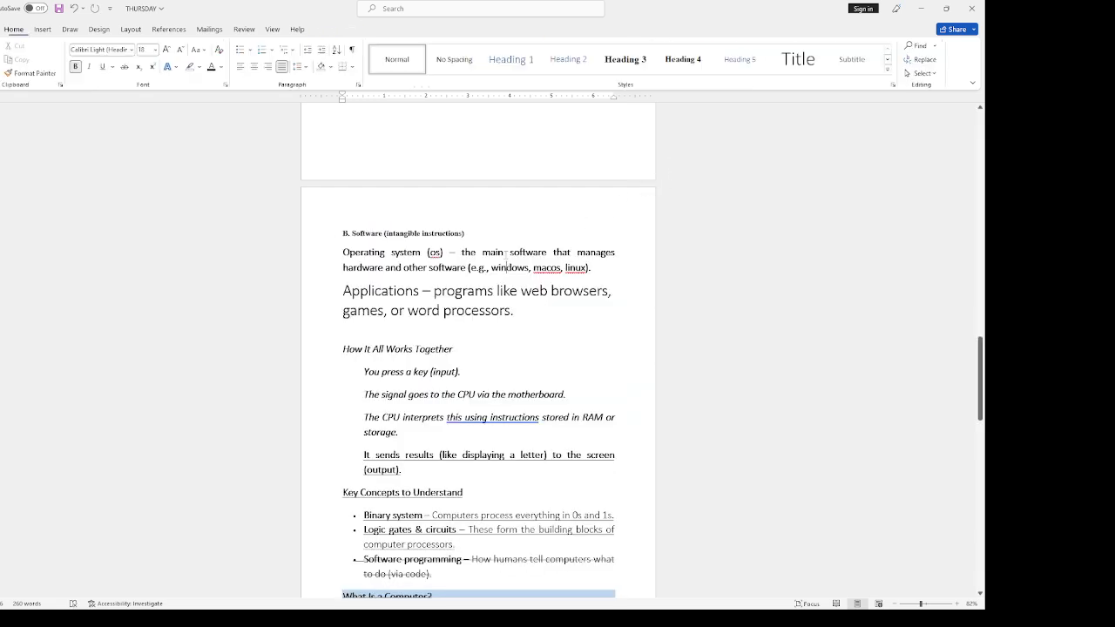
{"action": "scroll", "coordinate": [474, 350], "scroll_direction": "down", "scroll_amount": 6}
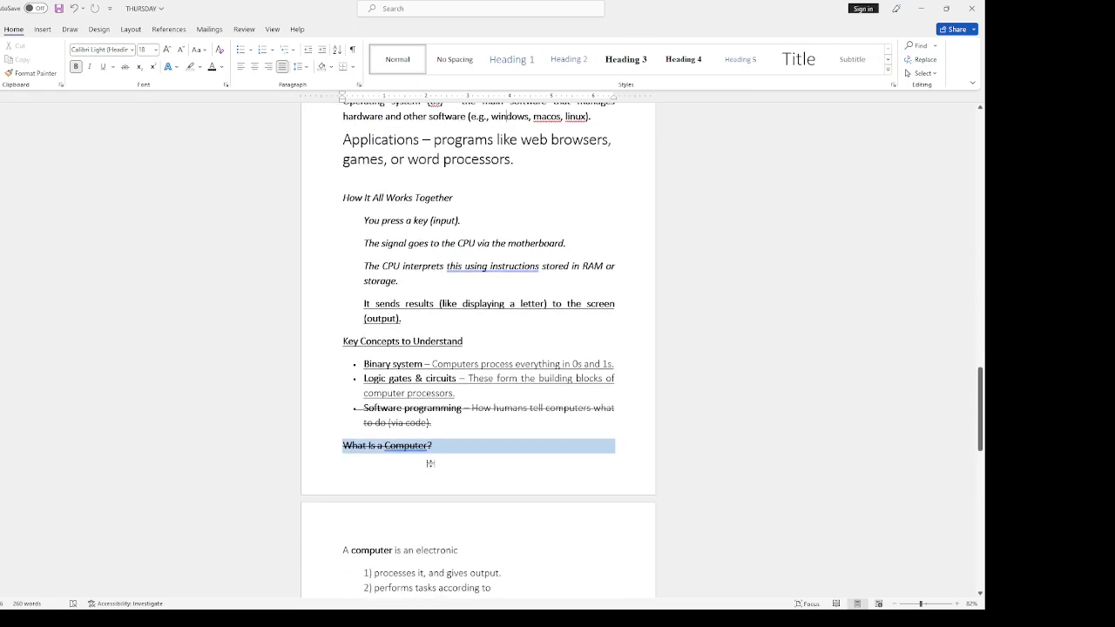
{"action": "scroll", "coordinate": [435, 462], "scroll_direction": "up", "scroll_amount": 3}
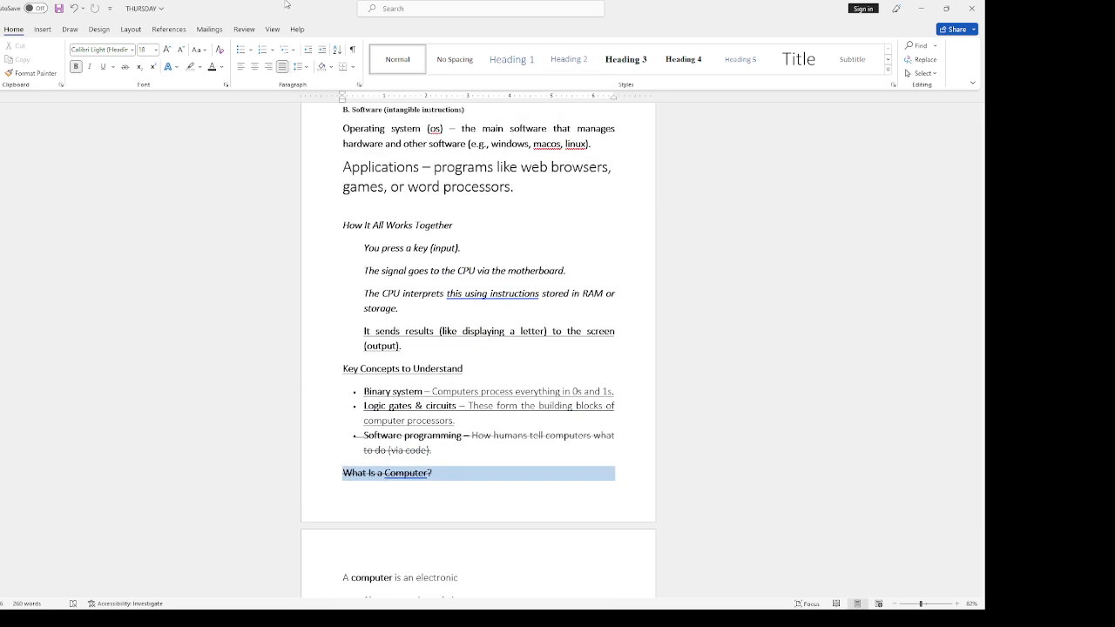
- Undo the repositioning of the fish picture and delete the picture
{"action": "left_click", "coordinate": [73, 7]}
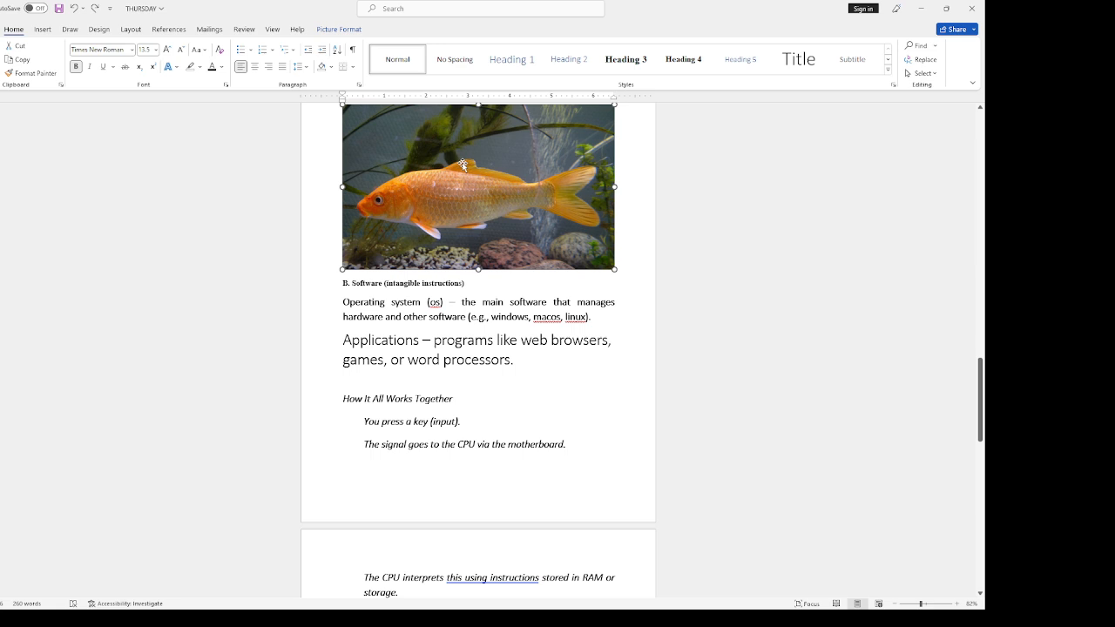
{"action": "key", "text": "Delete"}
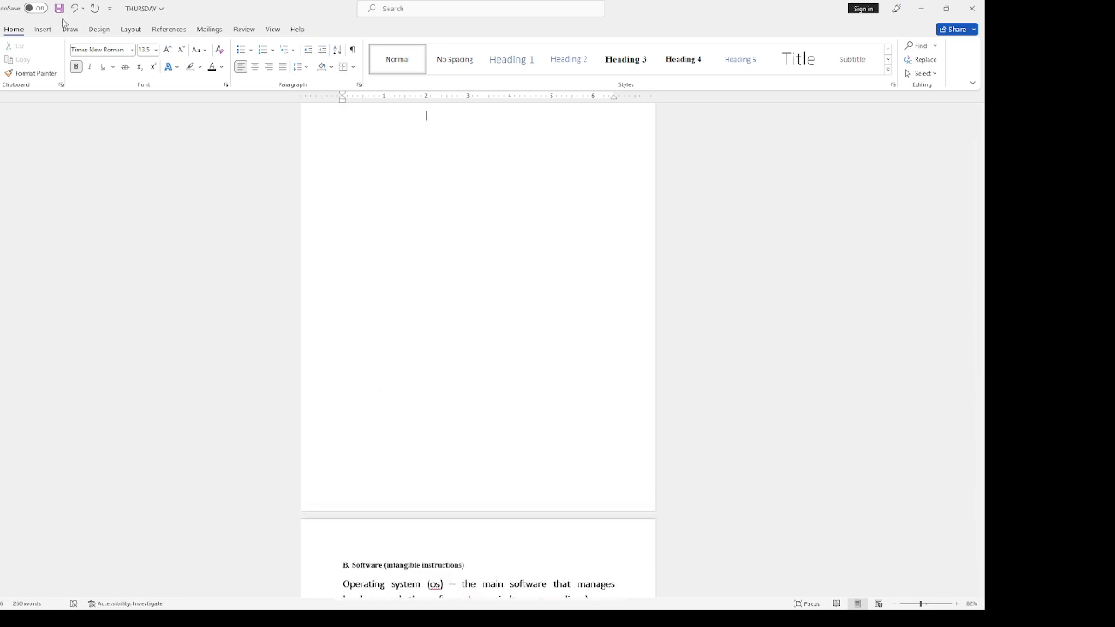
- Draw a triangle on the blank page, resize it to about 4.11" high by 3.75" wide, and tilt it slightly clockwise
{"action": "left_click", "coordinate": [46, 28]}
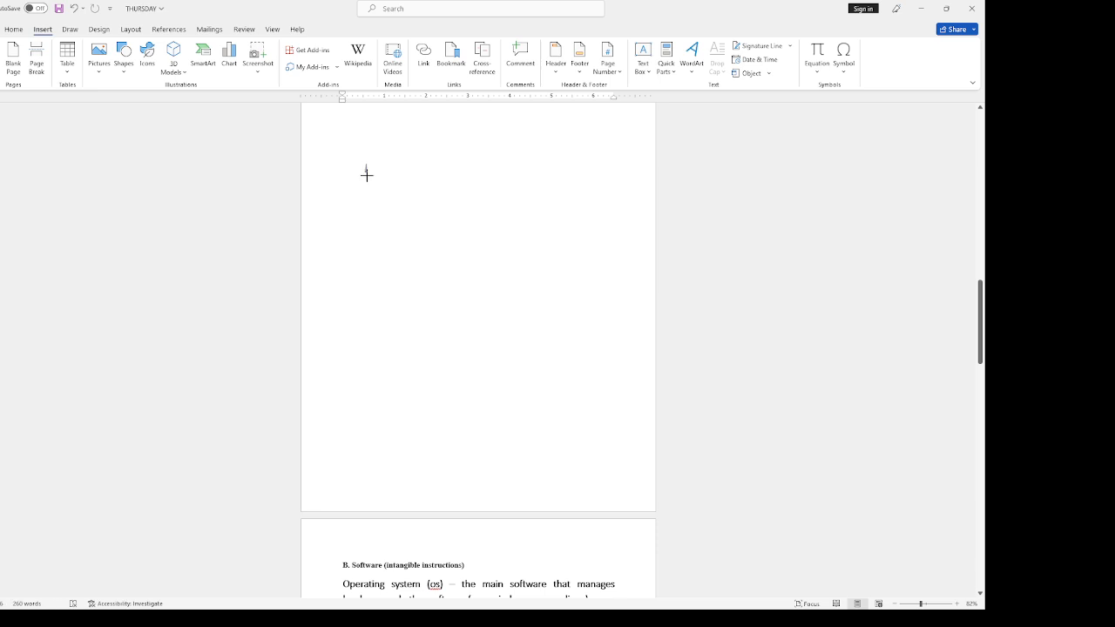
{"action": "left_click_drag", "start_coordinate": [364, 164], "coordinate": [526, 323]}
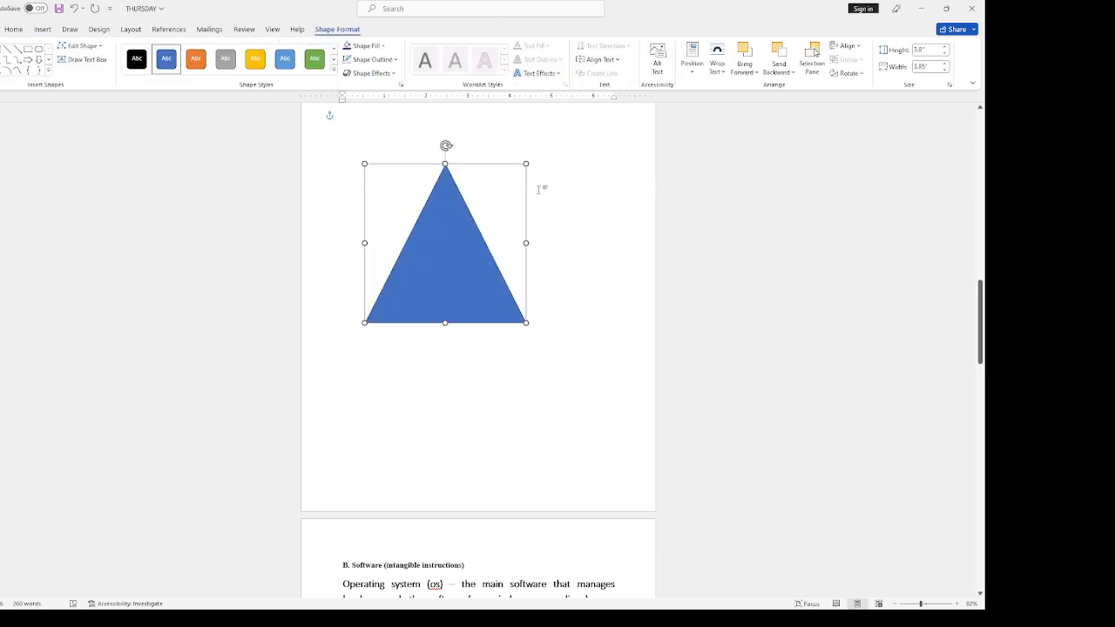
{"action": "mouse_move", "coordinate": [526, 163]}
{"action": "left_mouse_down"}
{"action": "mouse_move", "coordinate": [465, 218]}
{"action": "mouse_move", "coordinate": [522, 150]}
{"action": "left_mouse_up"}
{"action": "left_click_drag", "start_coordinate": [444, 132], "coordinate": [466, 138]}
- Fill the triangle with dark gold, give it a beveled edge, and delete the shape
{"action": "left_click", "coordinate": [357, 46]}
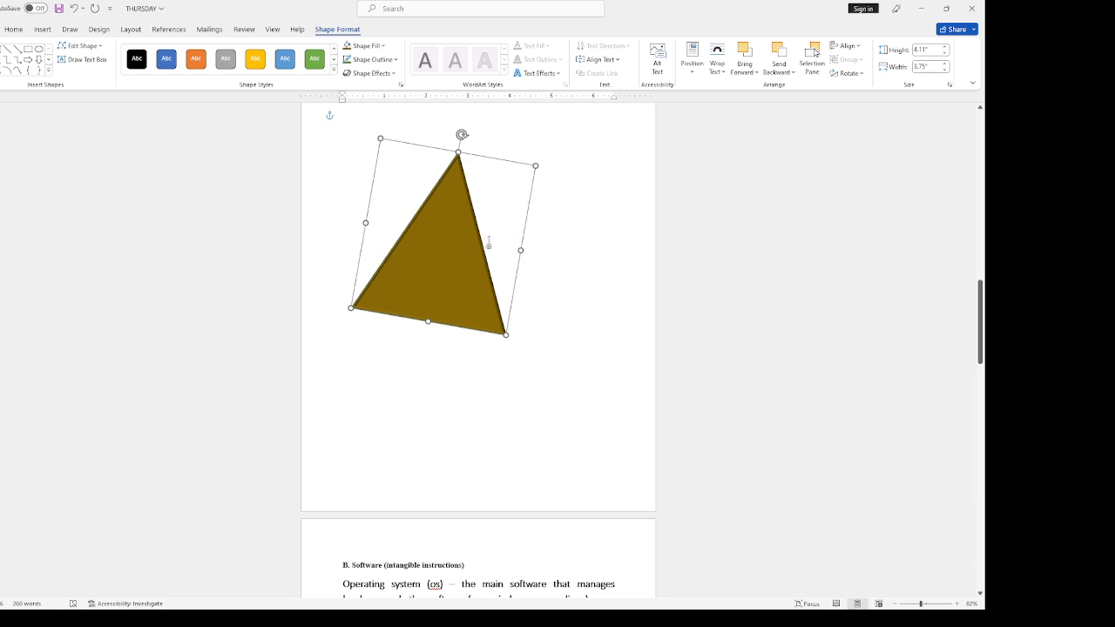
{"action": "key", "text": "Delete"}
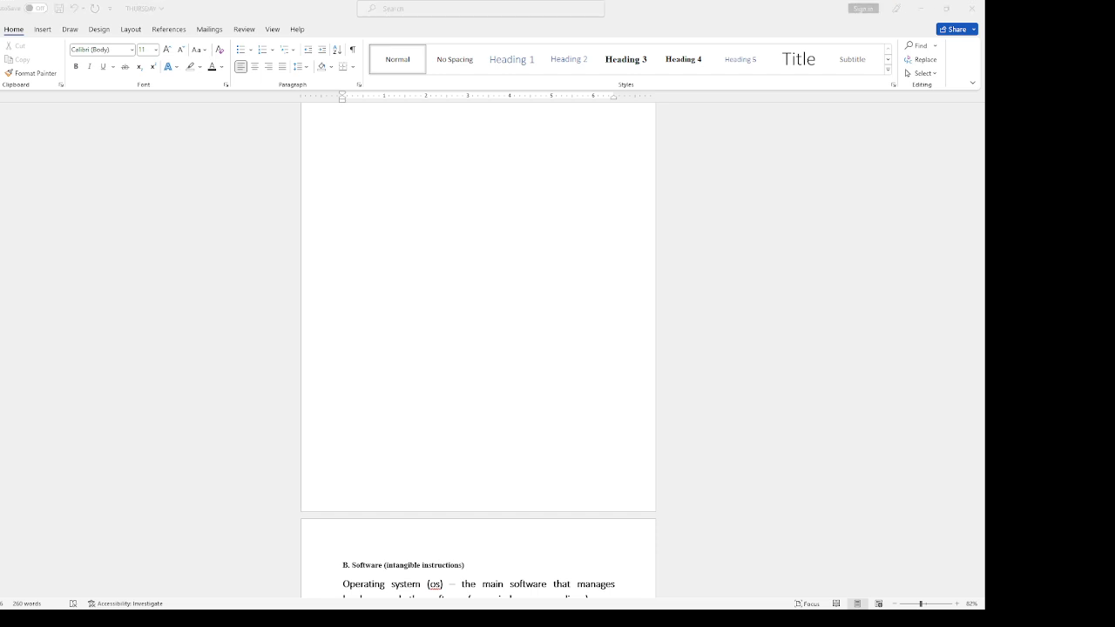
{"action": "left_click", "coordinate": [501, 470]}
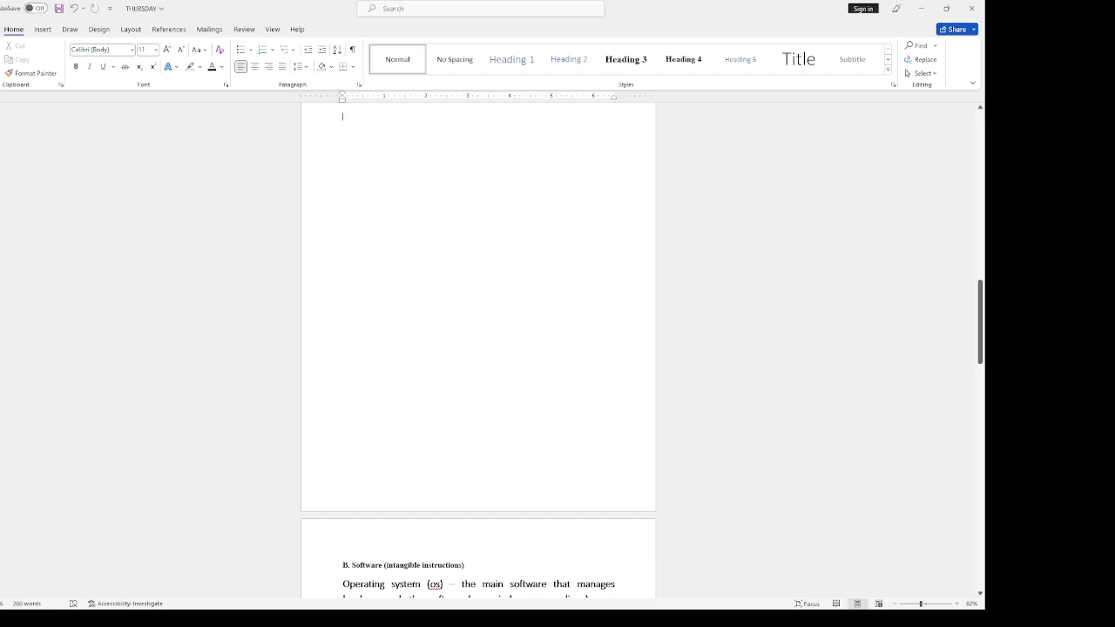
{"action": "left_click", "coordinate": [42, 30]}
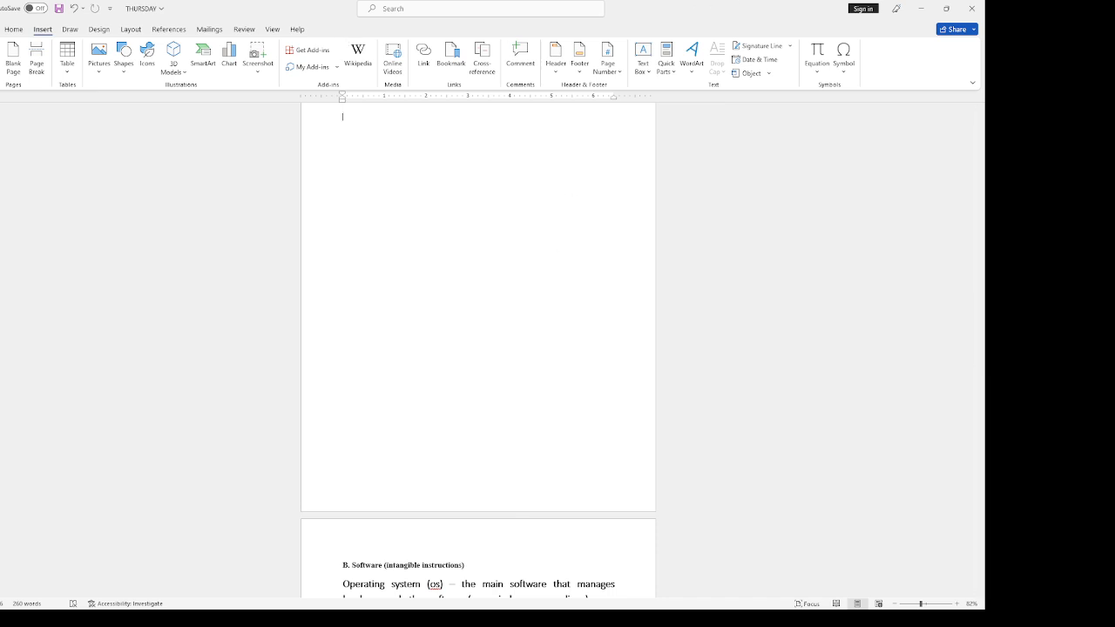
{"action": "key", "text": "alt+Tab"}
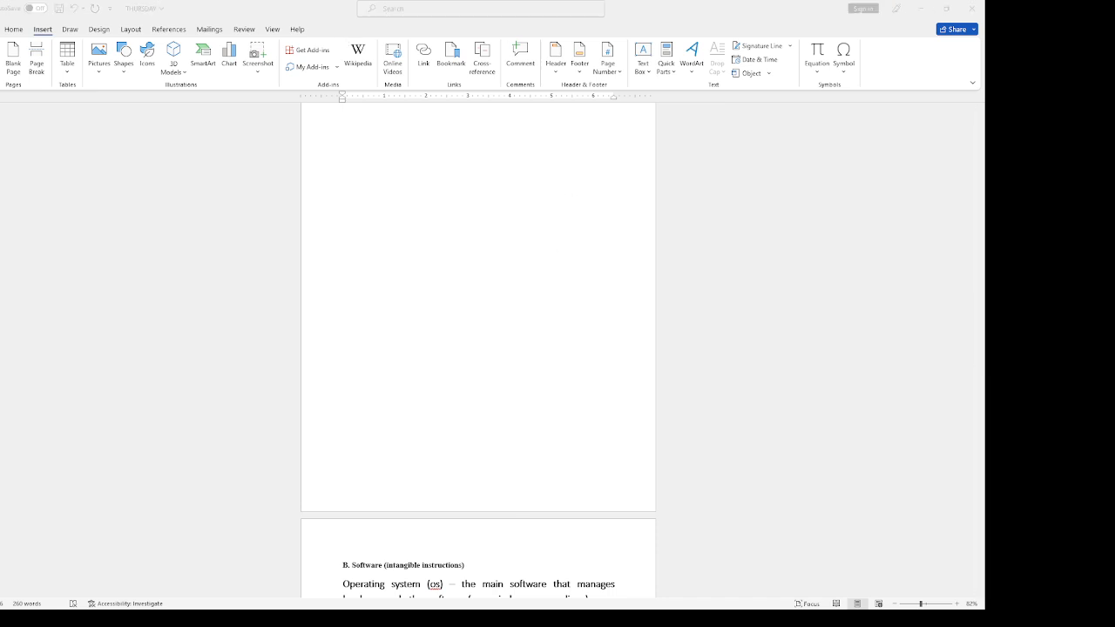